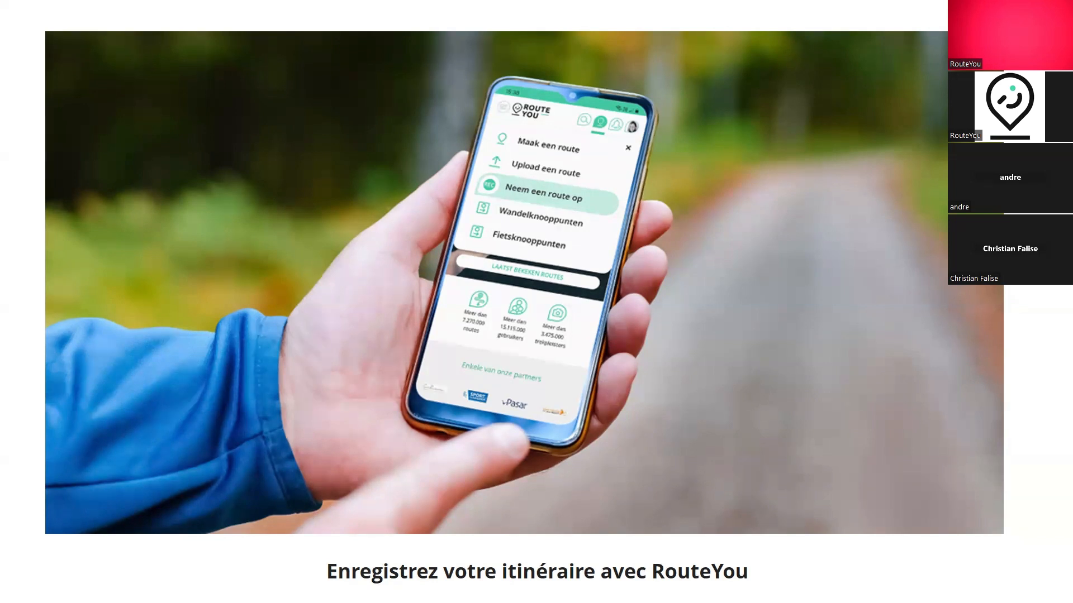
Switch to the RouteYou website in the browser, reload its home page and open the account's MyRouteYou page
key(alt+Tab)
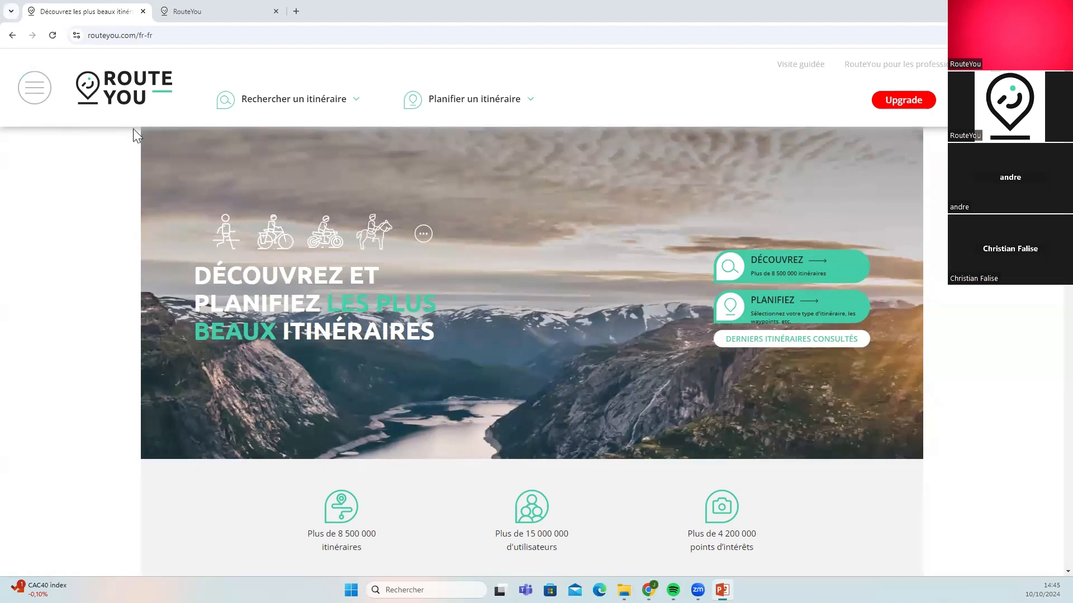
click(105, 100)
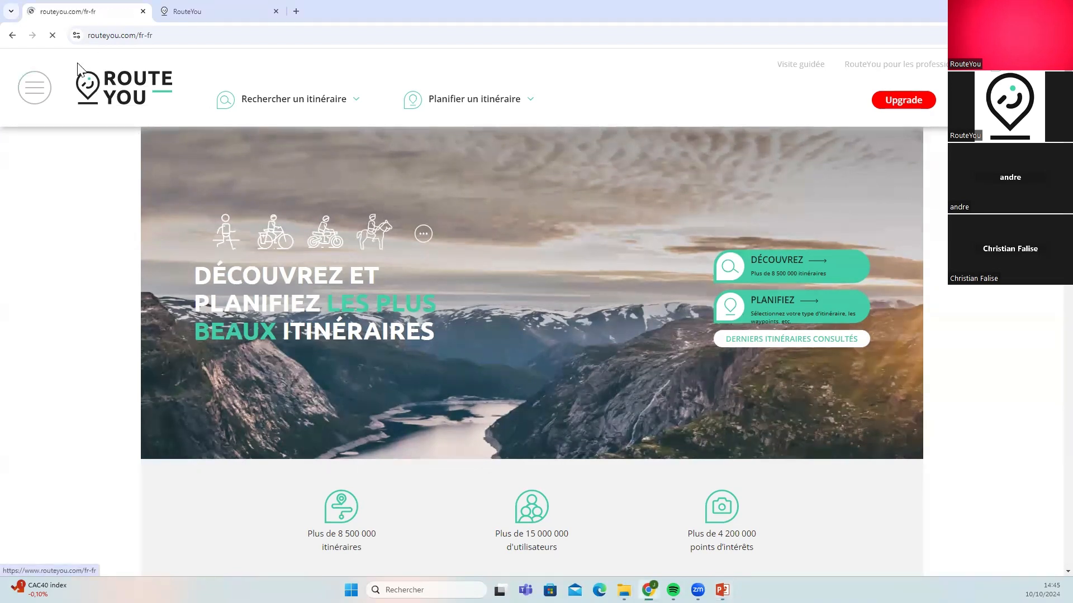
click(43, 95)
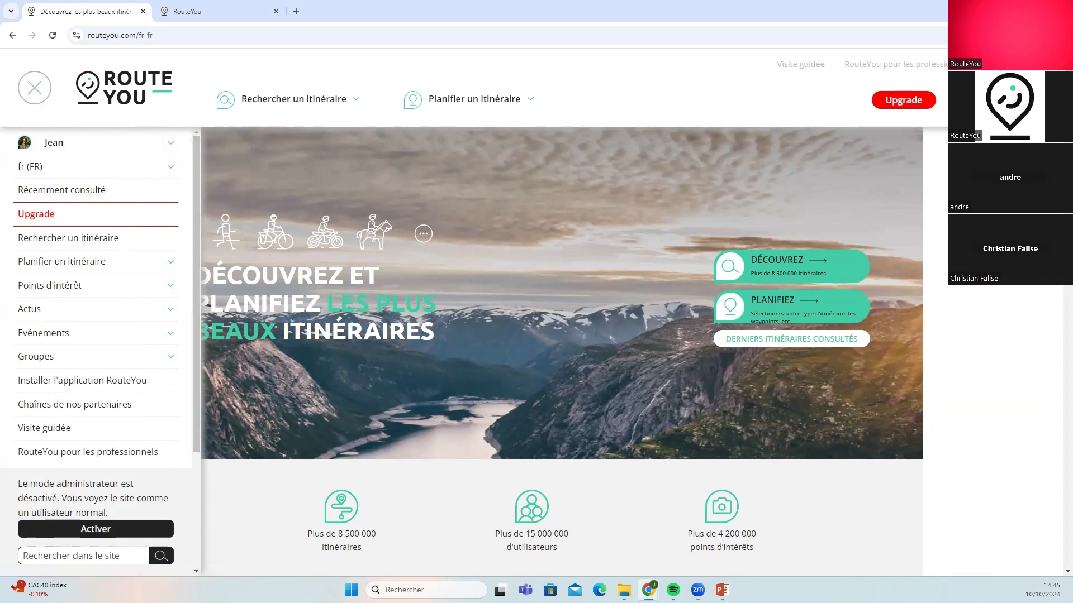
click(1000, 100)
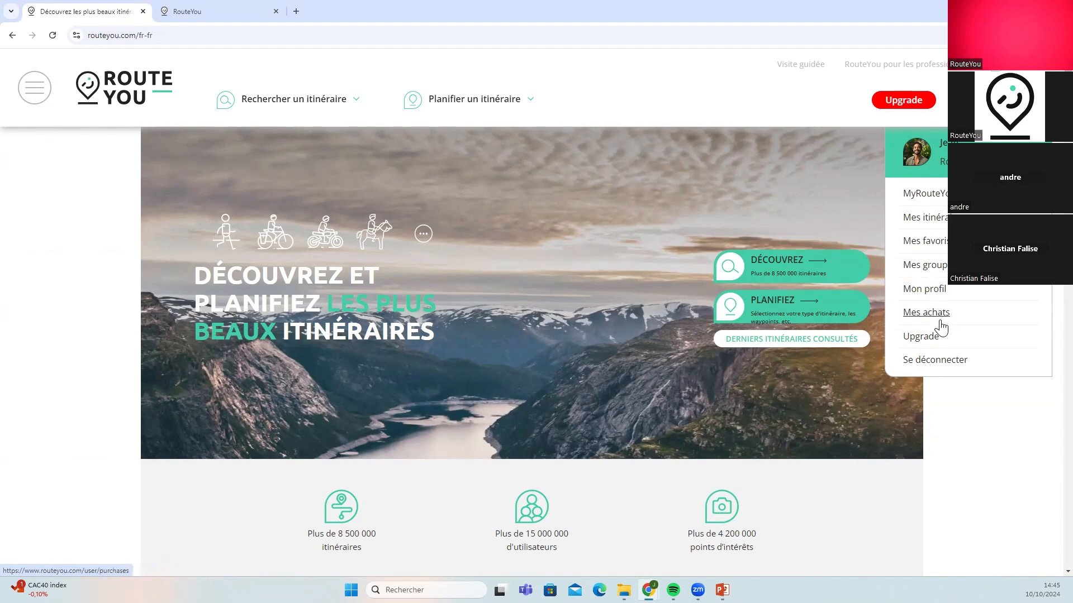
click(933, 198)
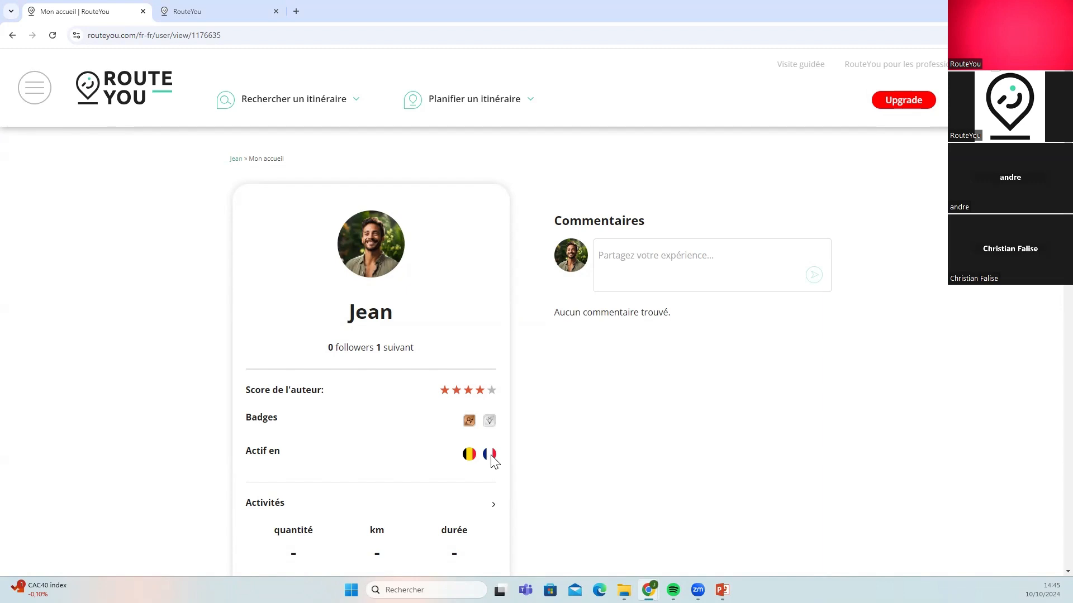
Examine the personal page's profile details, quick links and notifications, down to the created routes
scroll(491, 459, down, 1)
scroll(433, 464, down, 3)
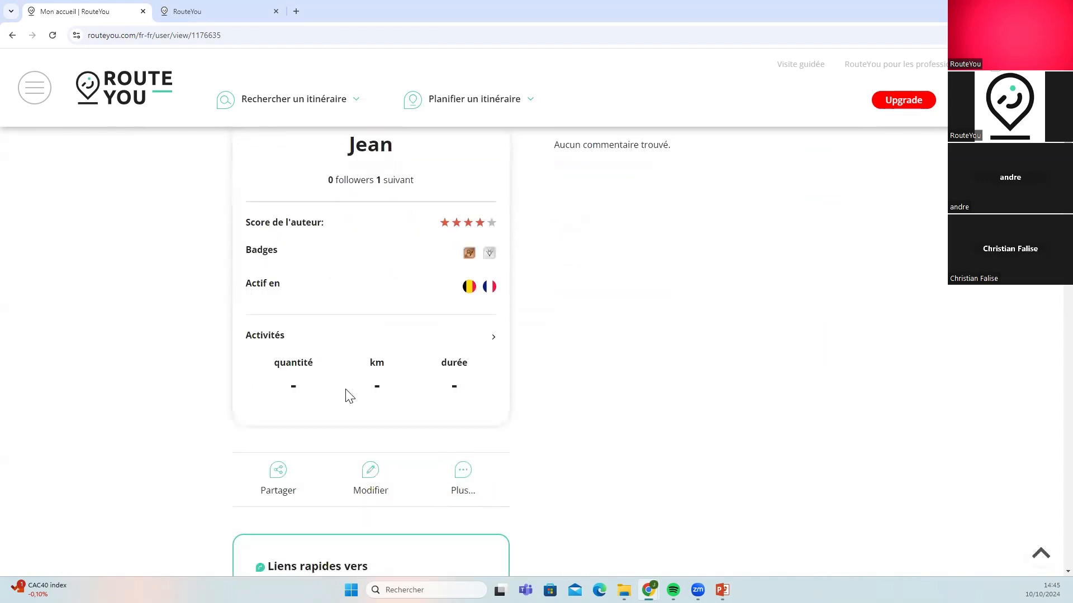
scroll(500, 462, down, 4)
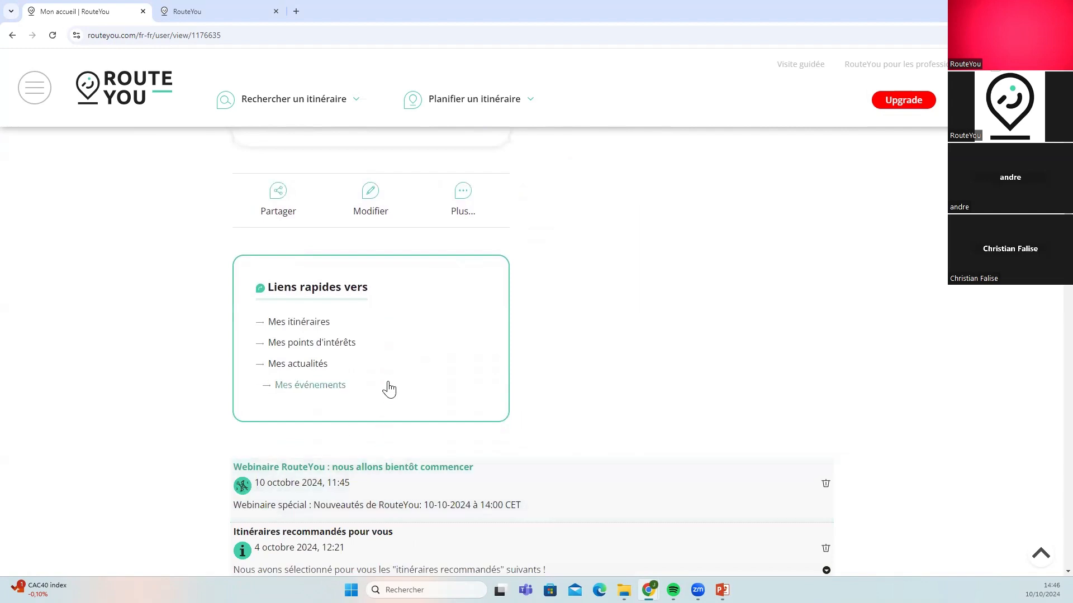
scroll(386, 388, down, 2)
scroll(377, 441, down, 4)
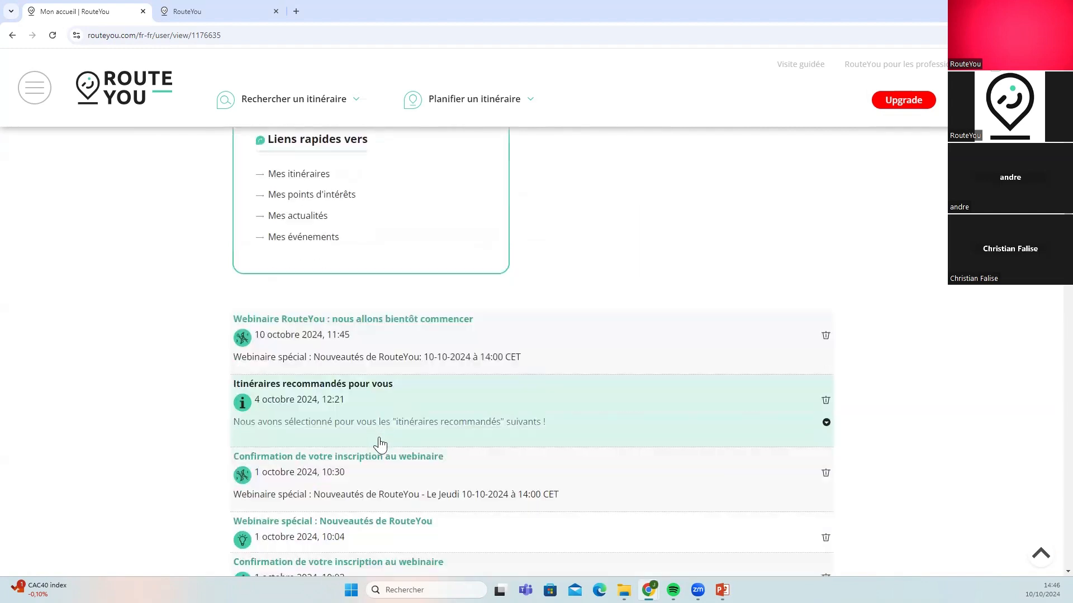
scroll(383, 446, down, 1)
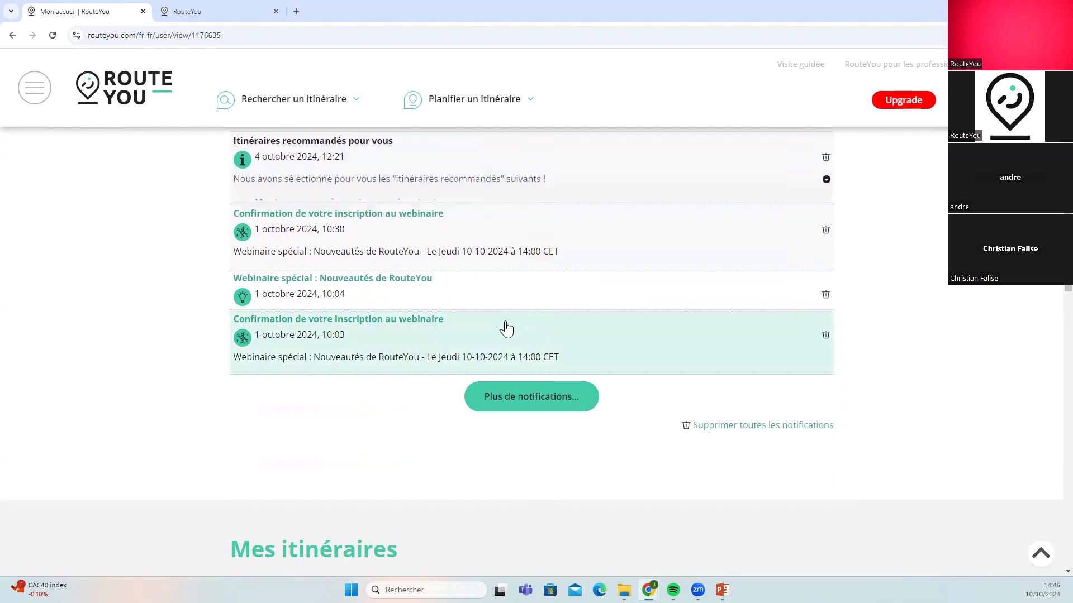
scroll(433, 366, down, 2)
scroll(306, 398, down, 2)
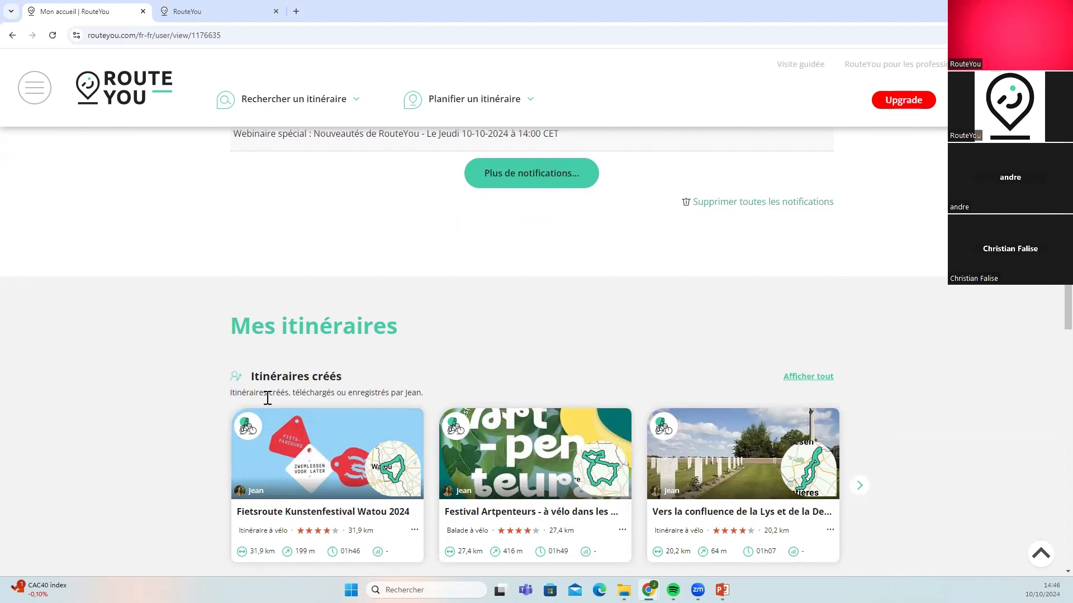
scroll(234, 439, down, 1)
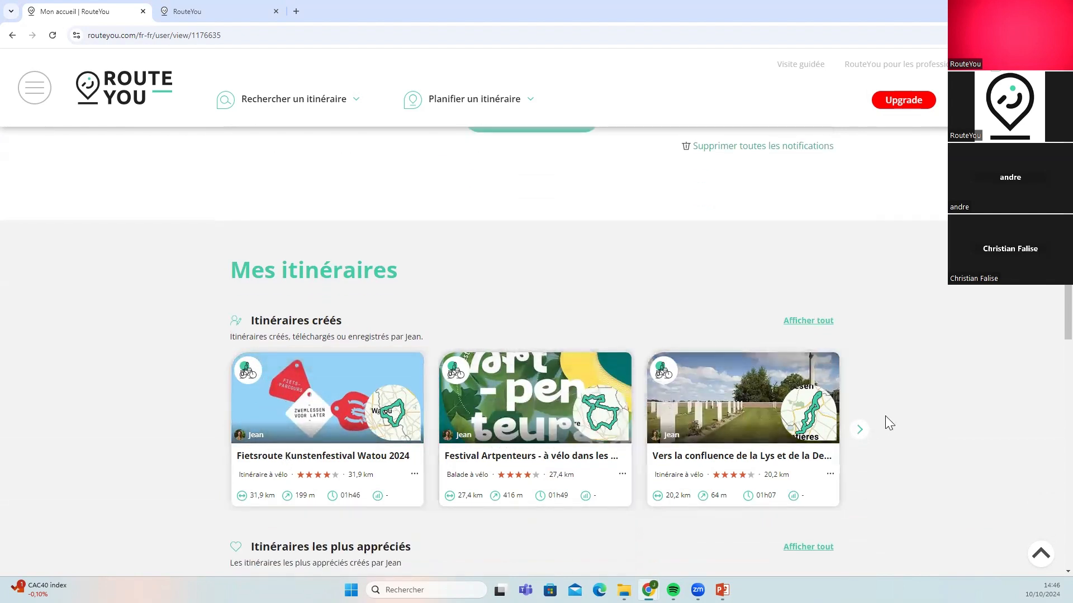
Browse the created routes, view all of them in the map overview, and return to the personal page
click(860, 430)
click(860, 431)
click(860, 431)
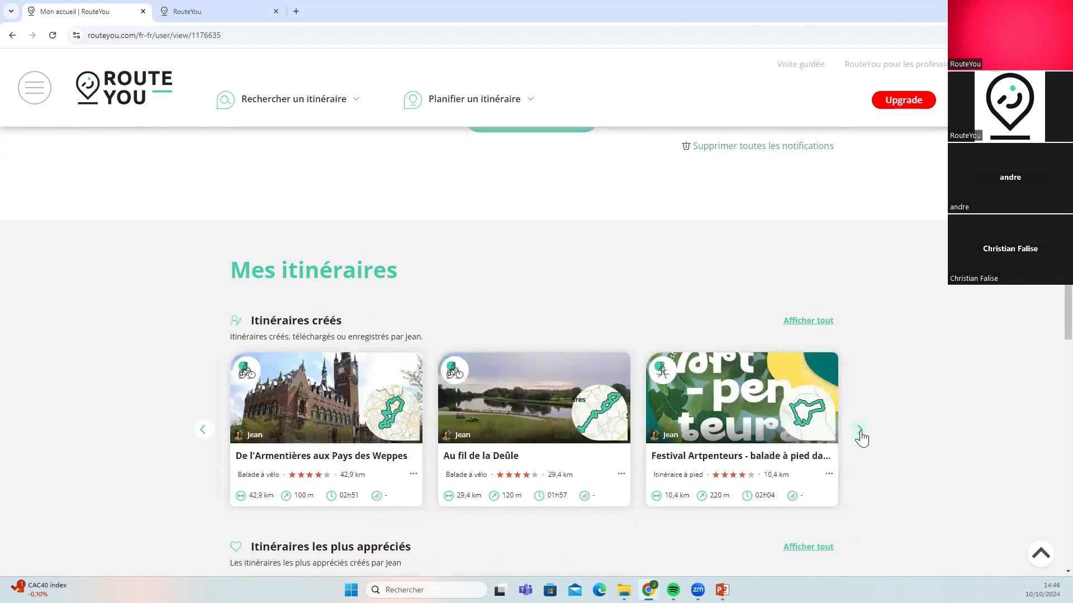
click(814, 325)
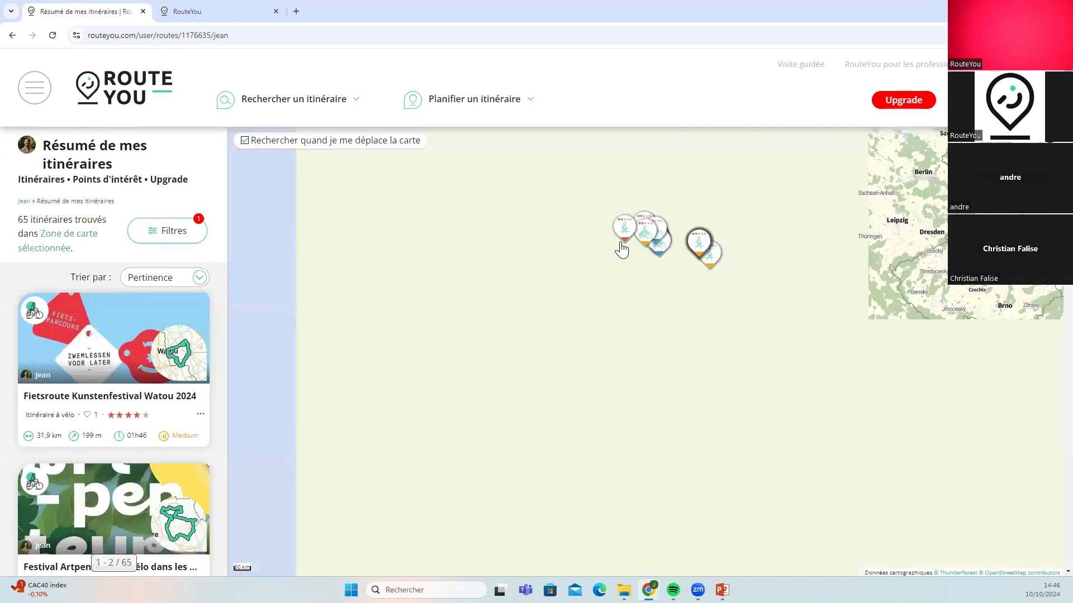
click(11, 35)
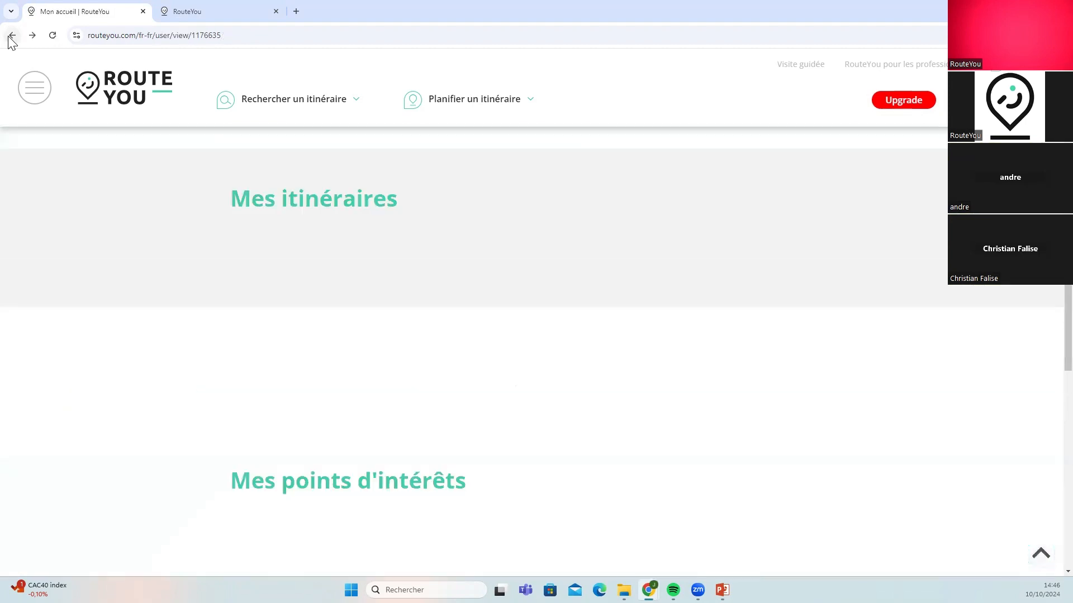
Look through the most liked routes, groups, points of interest, news and events on the personal page, and return to its start
scroll(191, 208, down, 7)
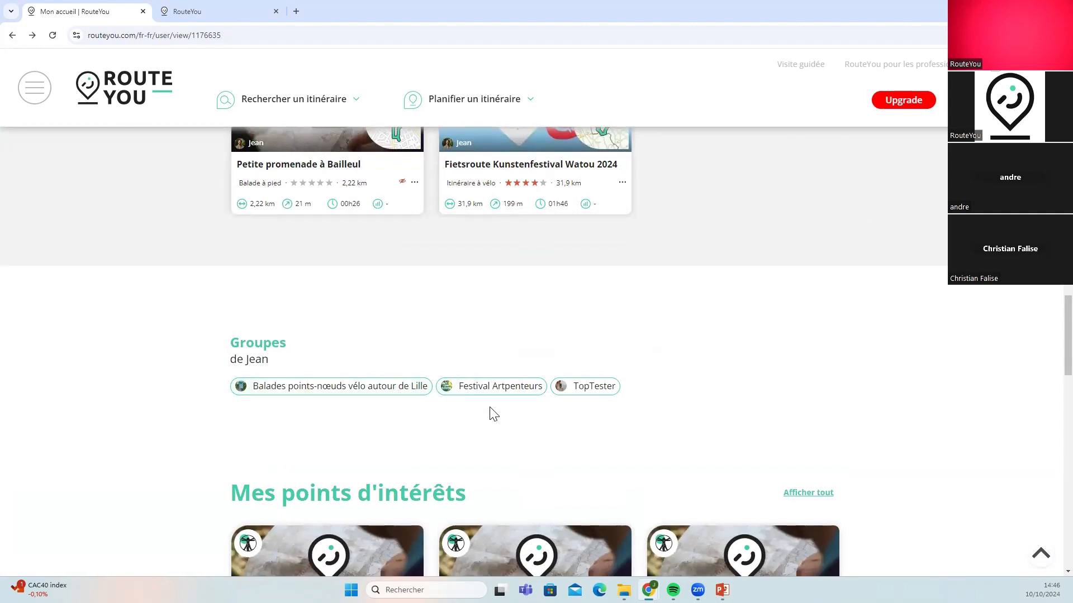
scroll(462, 424, down, 3)
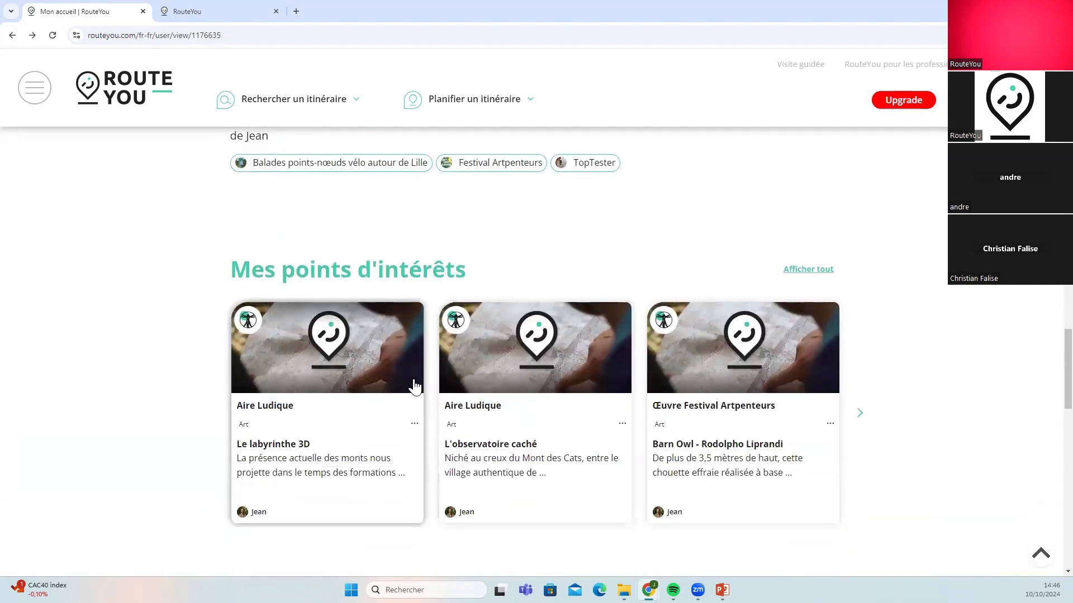
scroll(305, 385, down, 5)
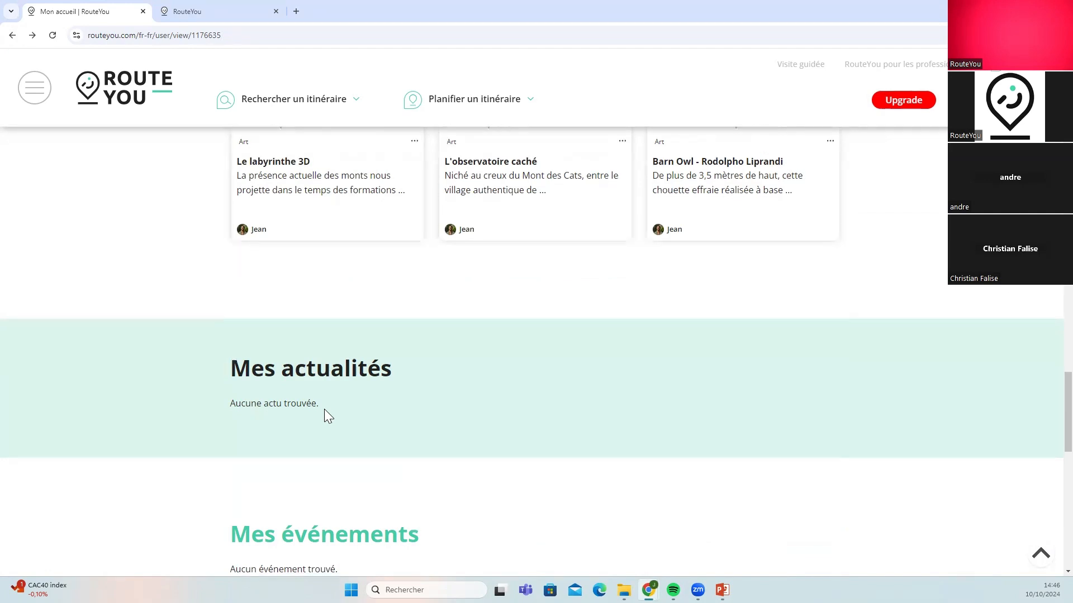
scroll(324, 409, down, 2)
scroll(352, 422, down, 2)
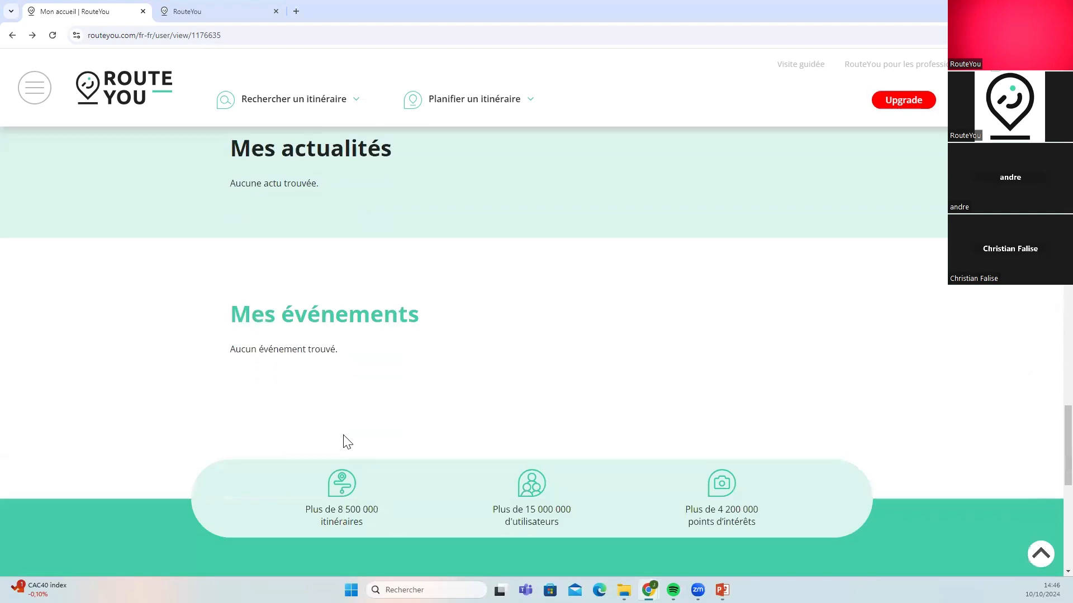
scroll(343, 423, up, 20)
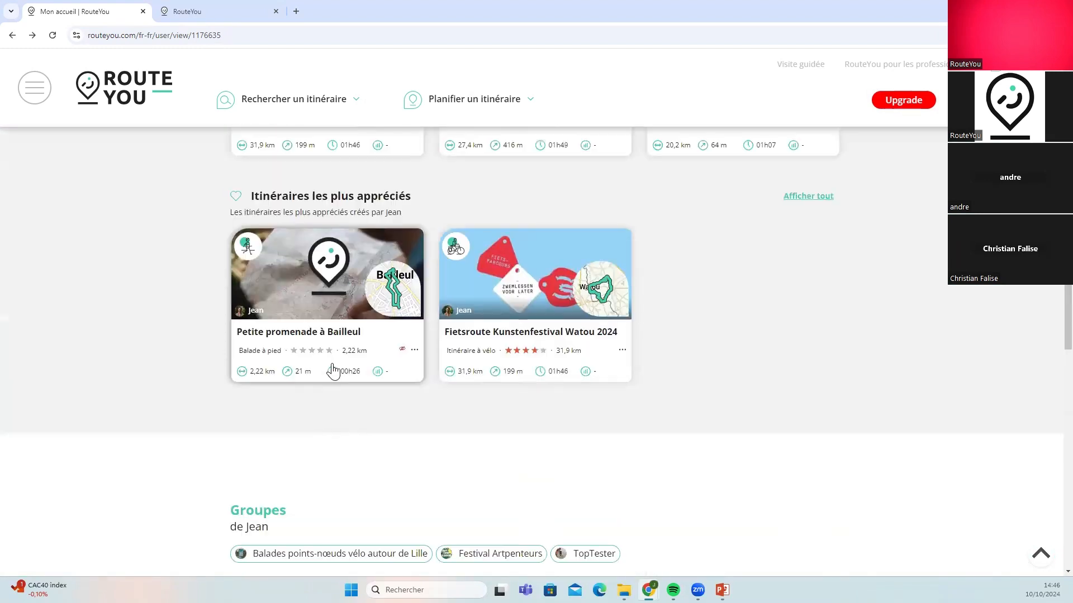
scroll(329, 344, up, 15)
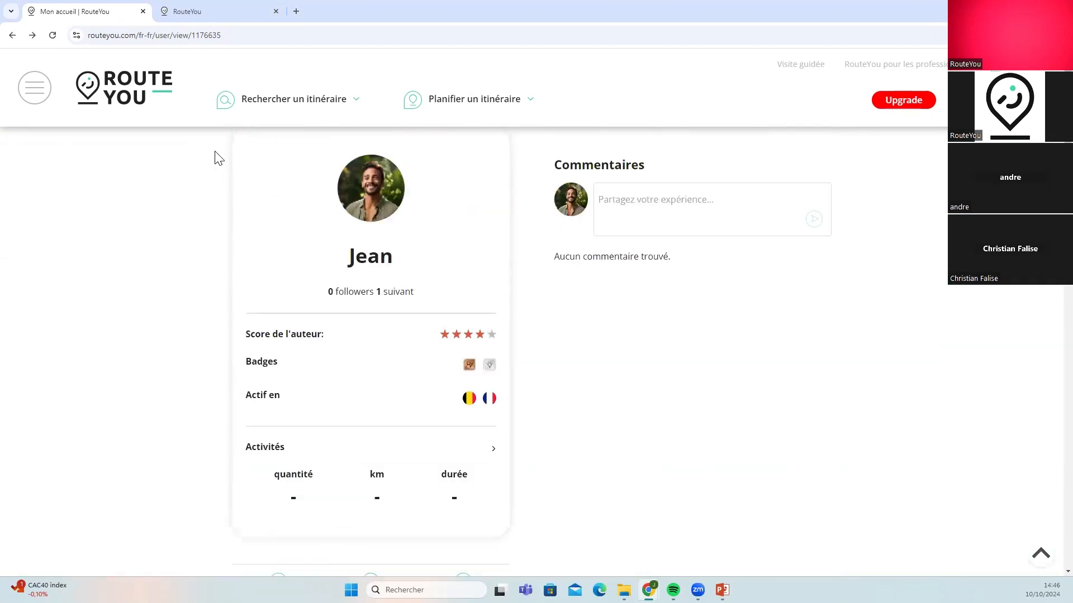
scroll(306, 289, up, 1)
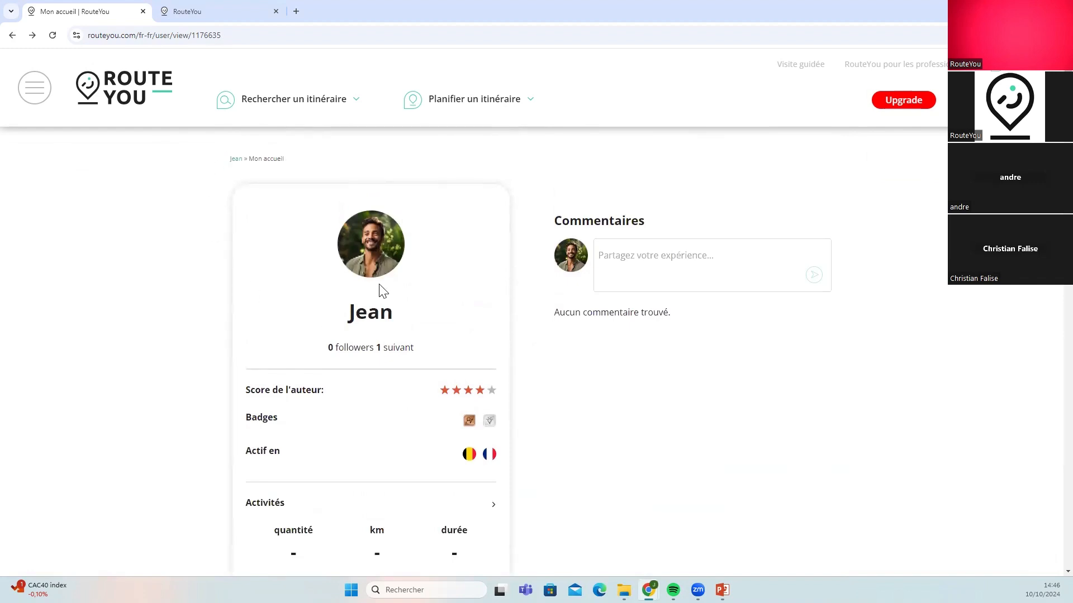
Open the overview of partner channels and look through the RouteYou Enterprise and RouteYou Pro channels
click(29, 96)
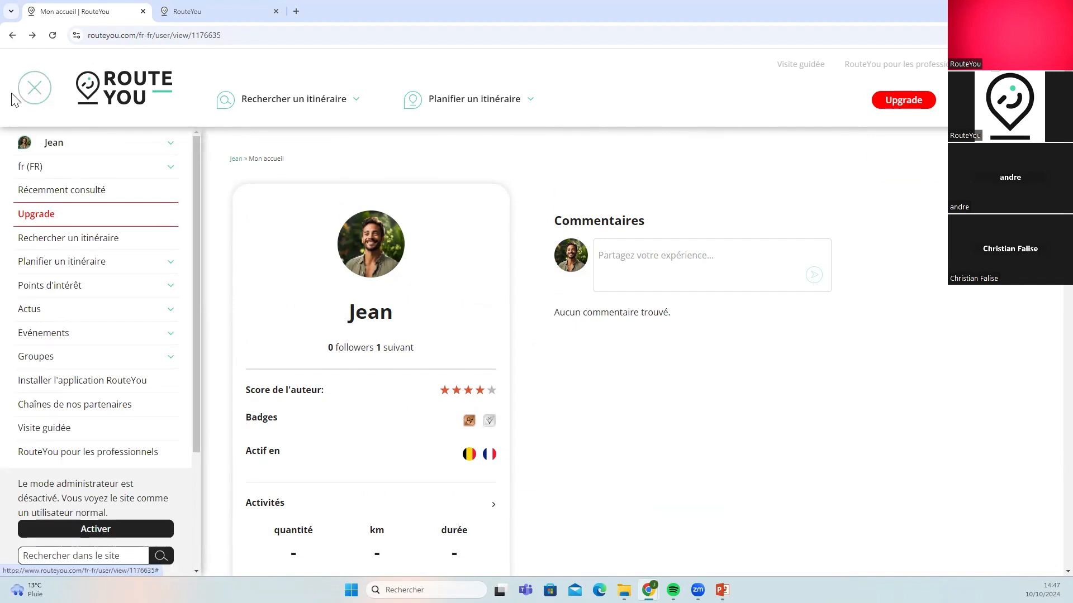
click(39, 414)
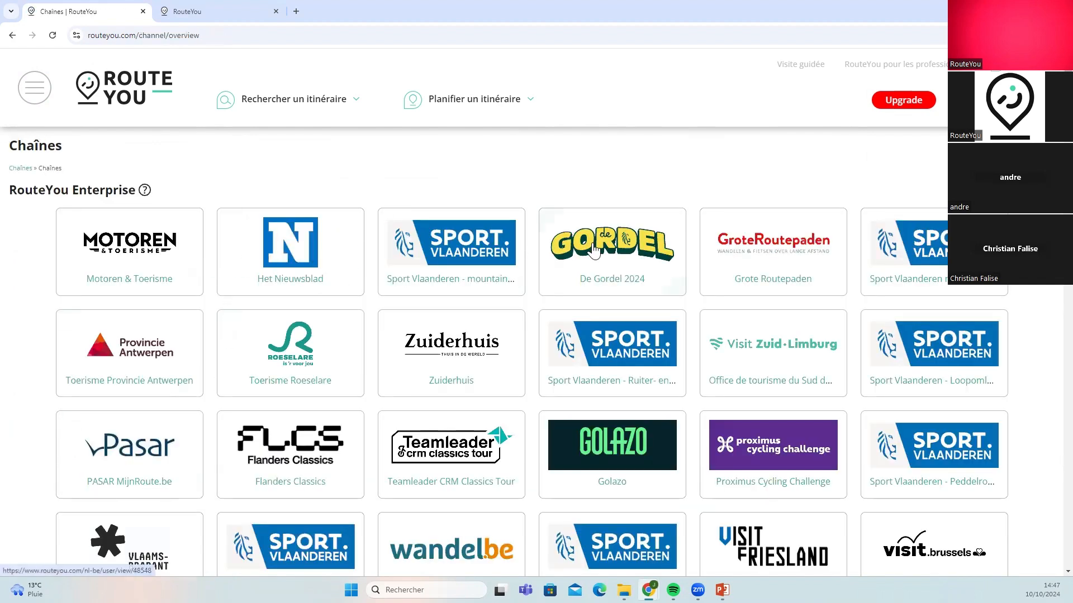
scroll(359, 387, down, 1)
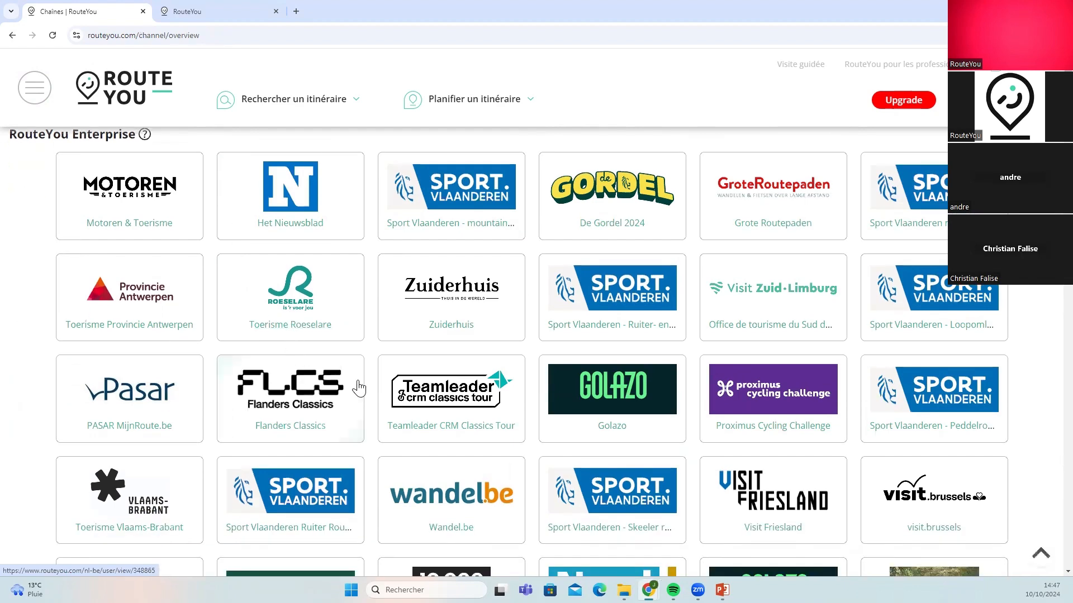
scroll(670, 436, down, 1)
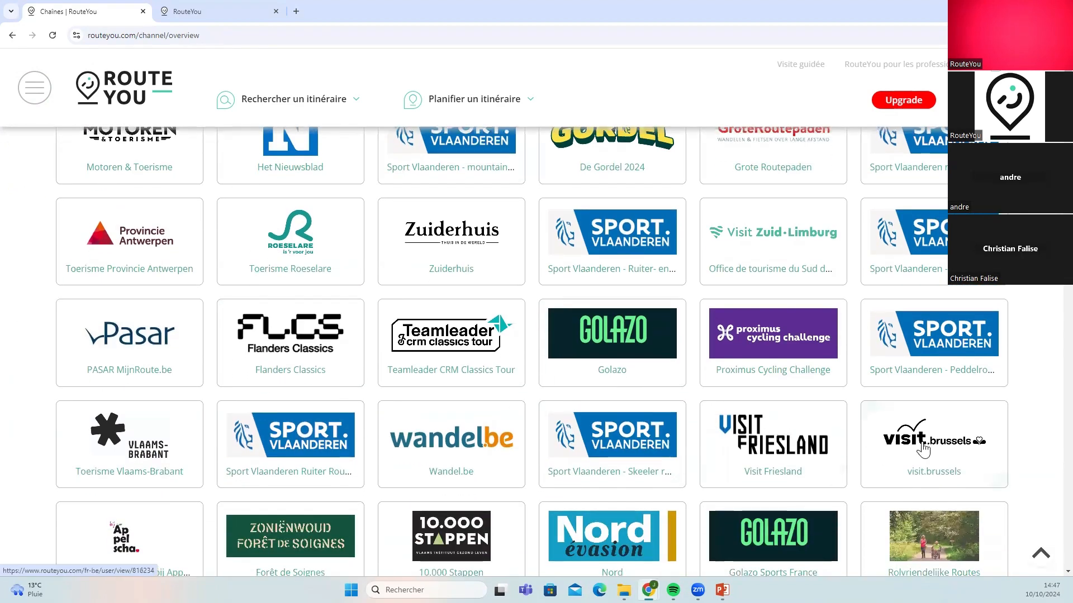
scroll(490, 469, down, 2)
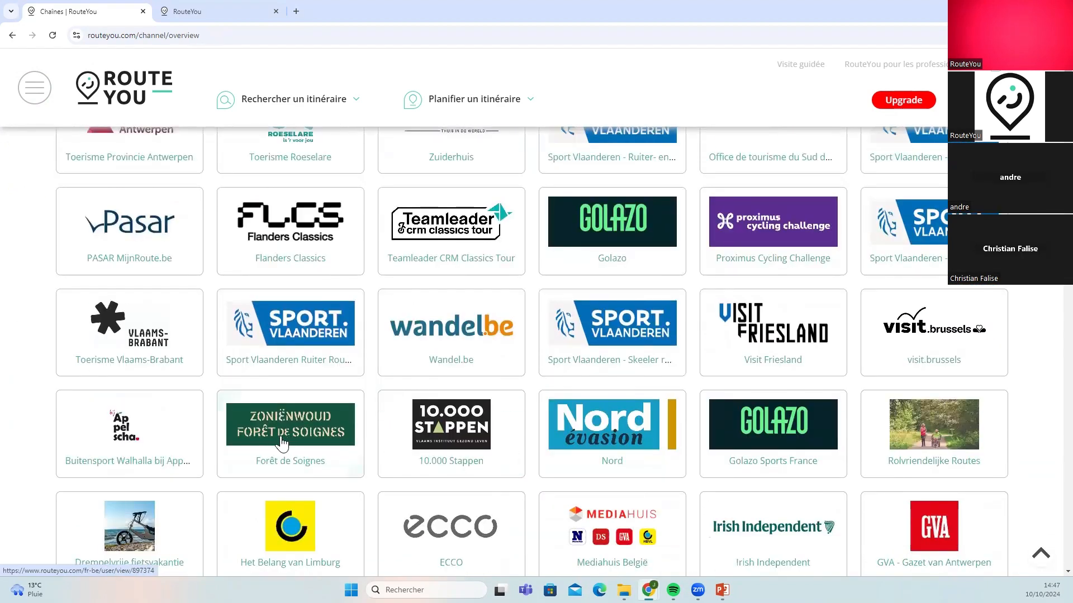
scroll(615, 442, down, 1)
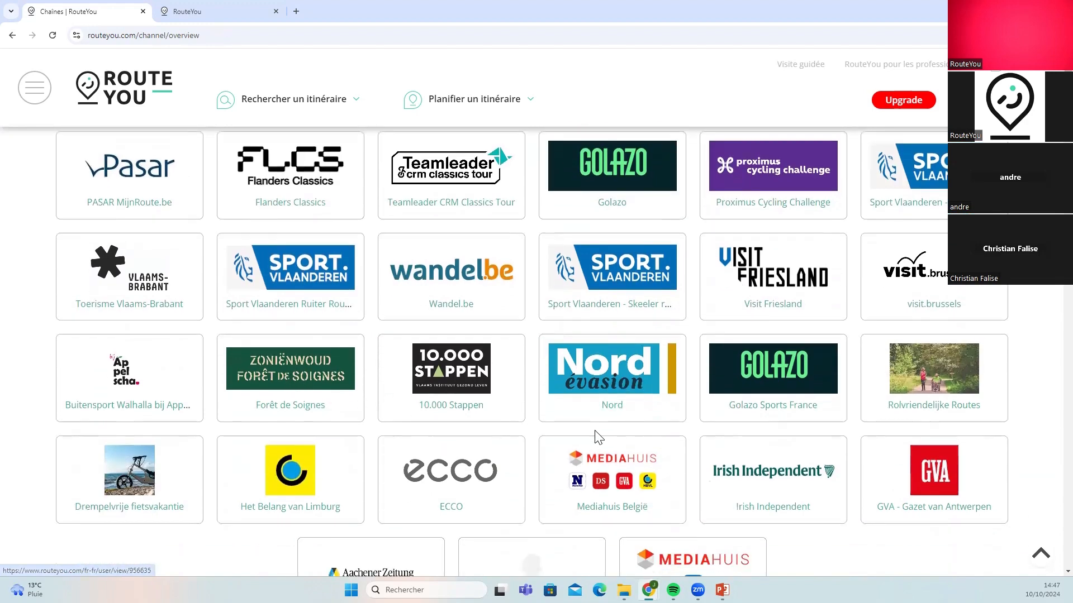
scroll(515, 441, down, 2)
scroll(476, 445, down, 4)
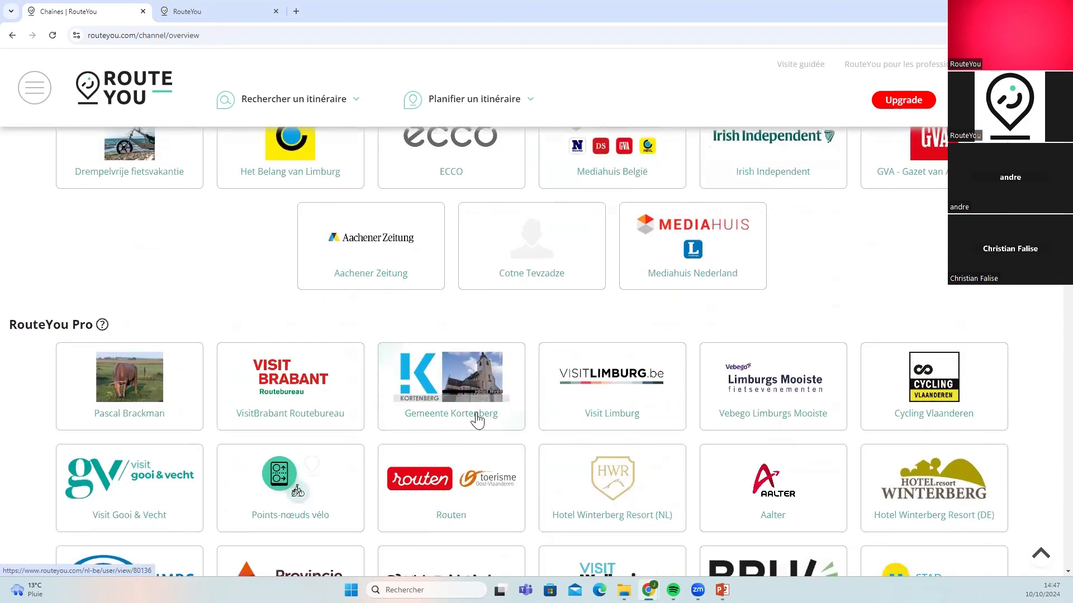
scroll(503, 410, down, 2)
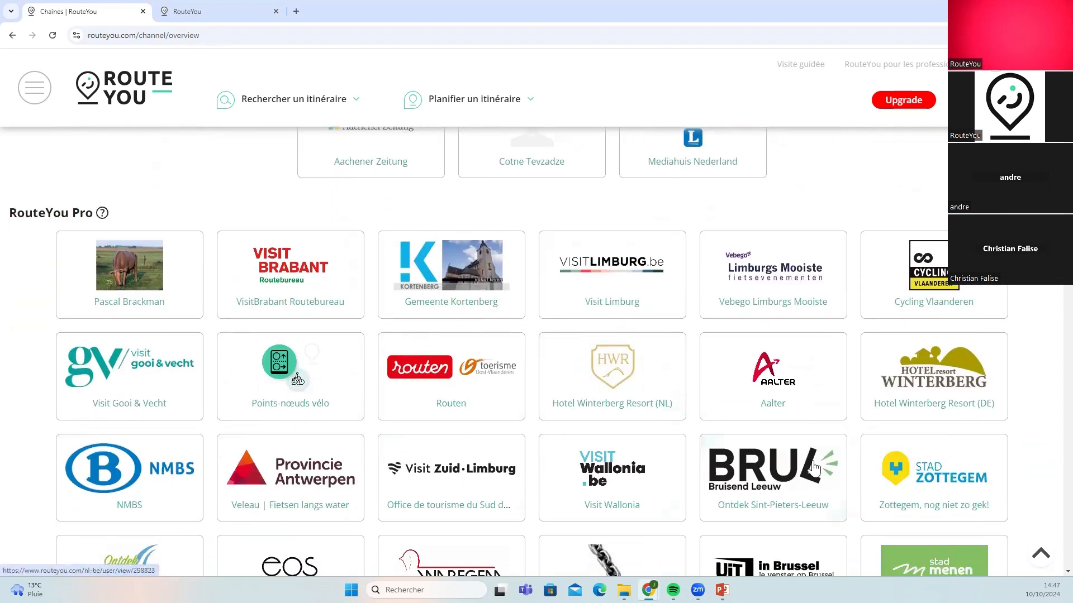
scroll(694, 455, down, 3)
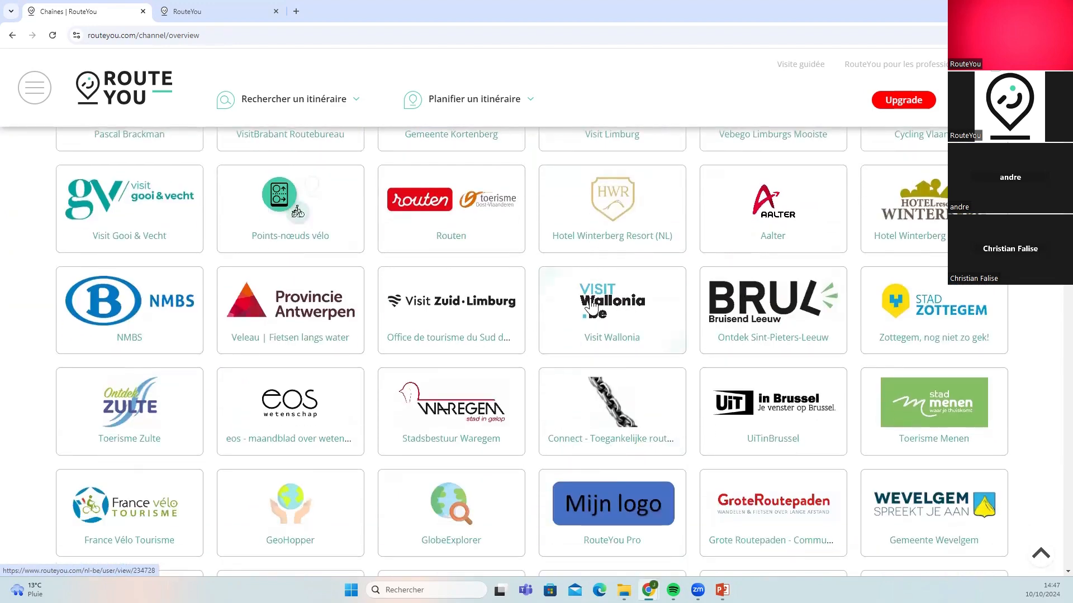
Open the Visit Wallonia channel and examine its profile card, description and route and point-of-interest badges
click(592, 305)
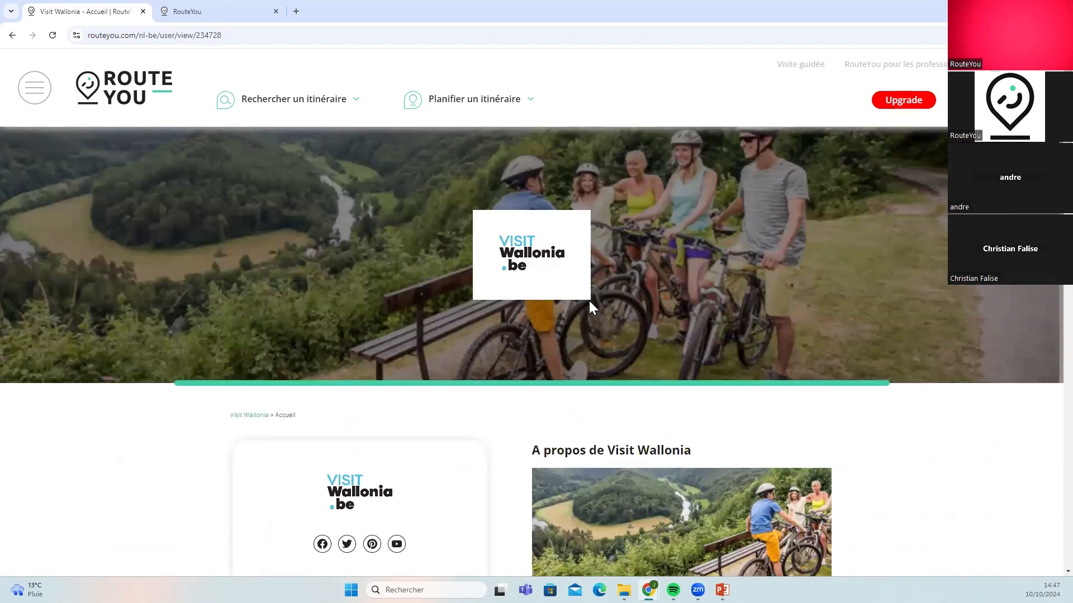
scroll(592, 300, down, 1)
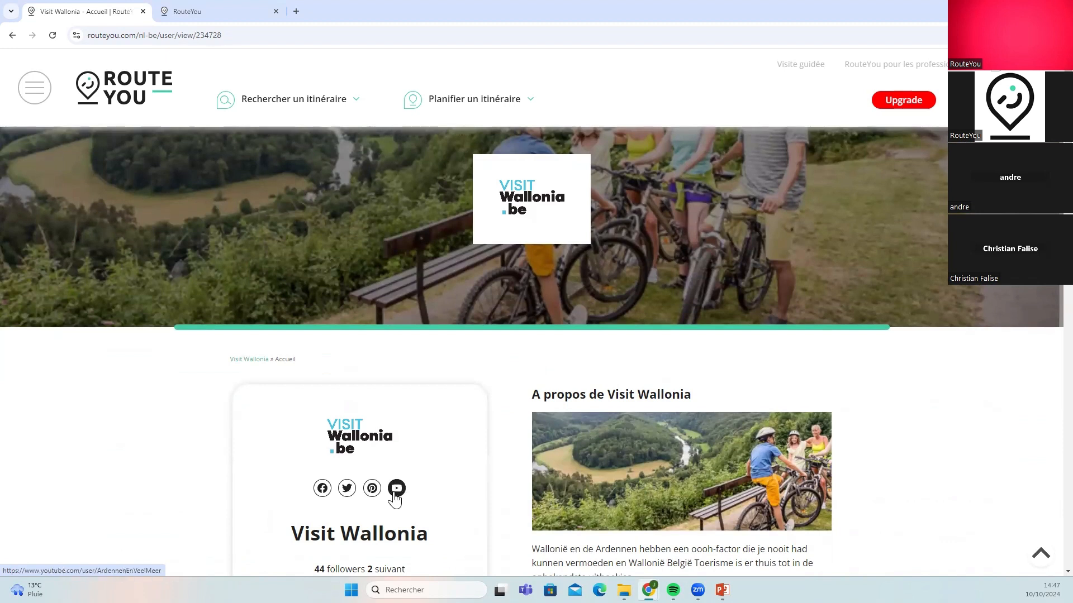
scroll(397, 497, down, 1)
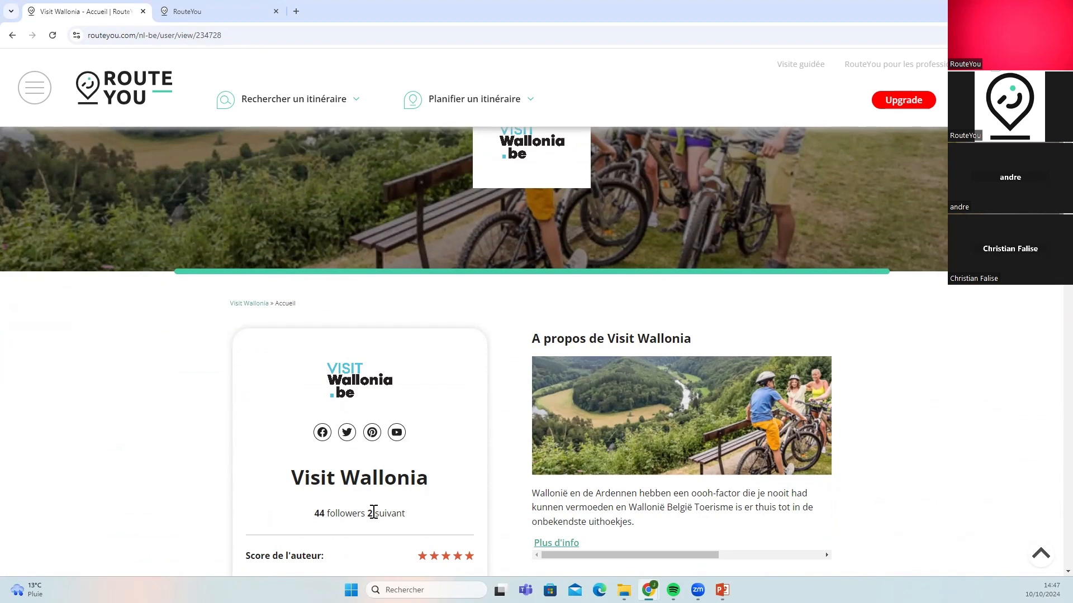
scroll(385, 517, down, 2)
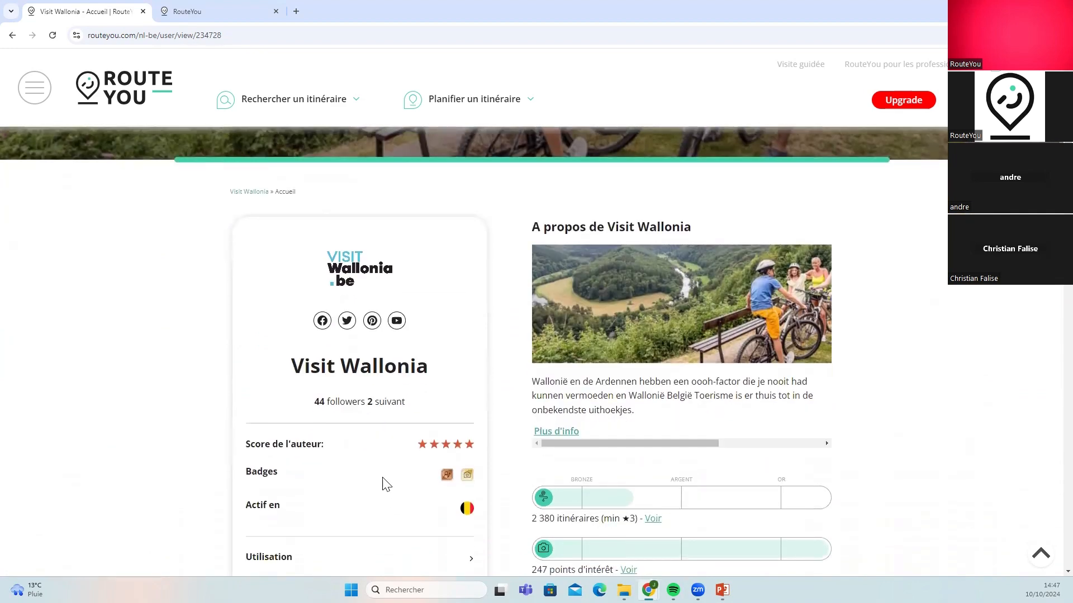
scroll(360, 398, down, 1)
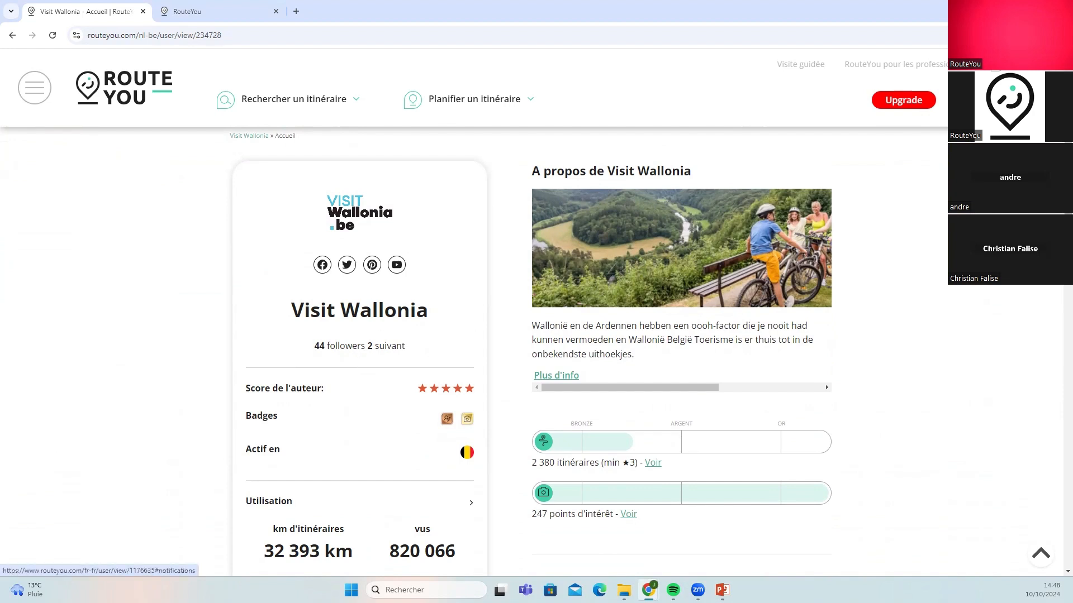
Unfollow the Visit Wallonia channel and follow it again
scroll(322, 376, down, 3)
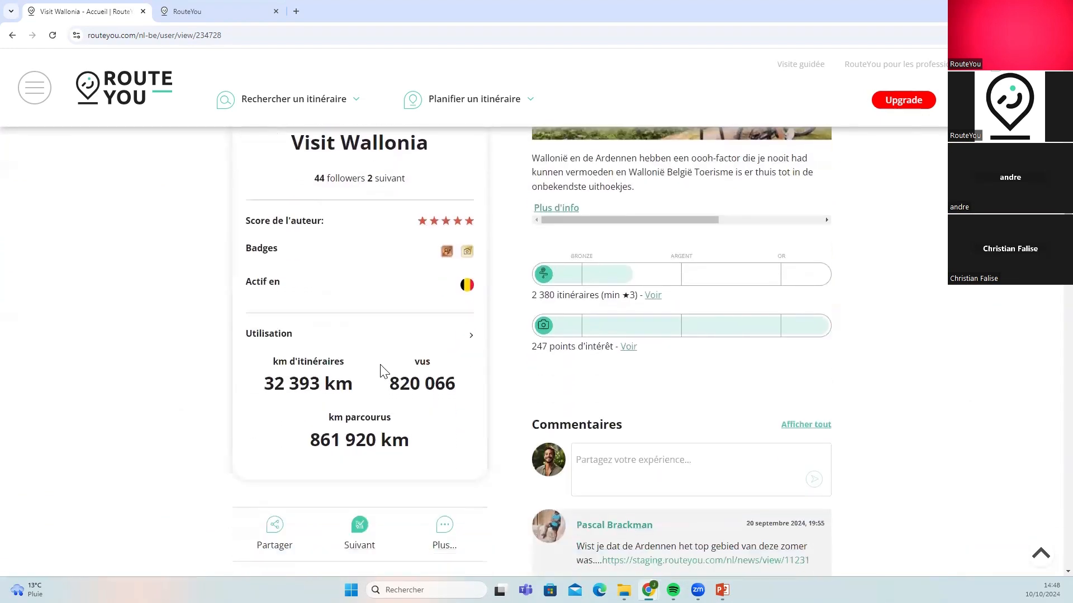
click(348, 547)
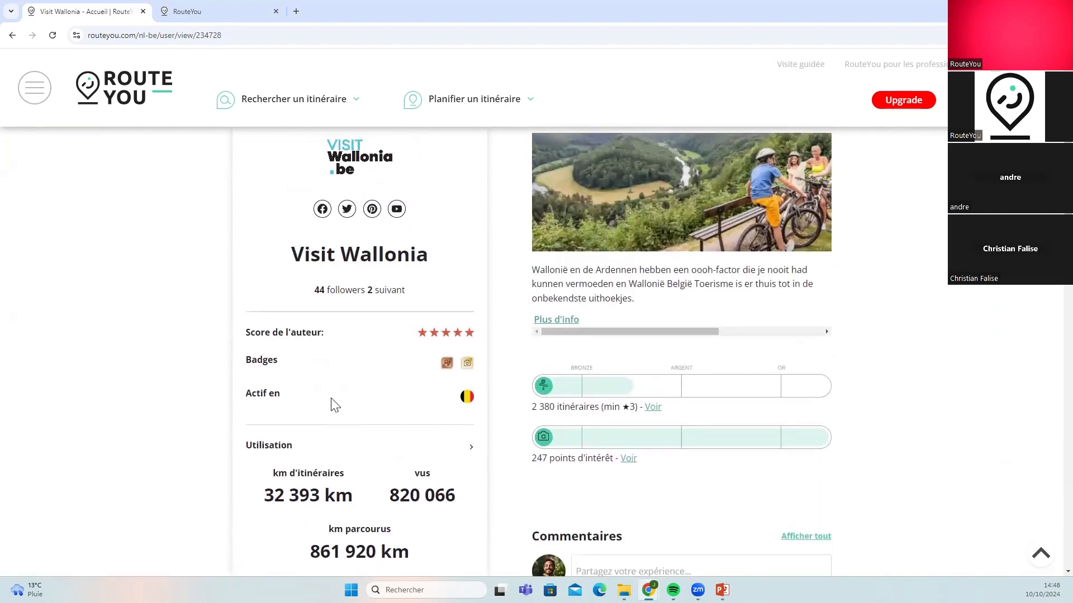
scroll(357, 503, down, 1)
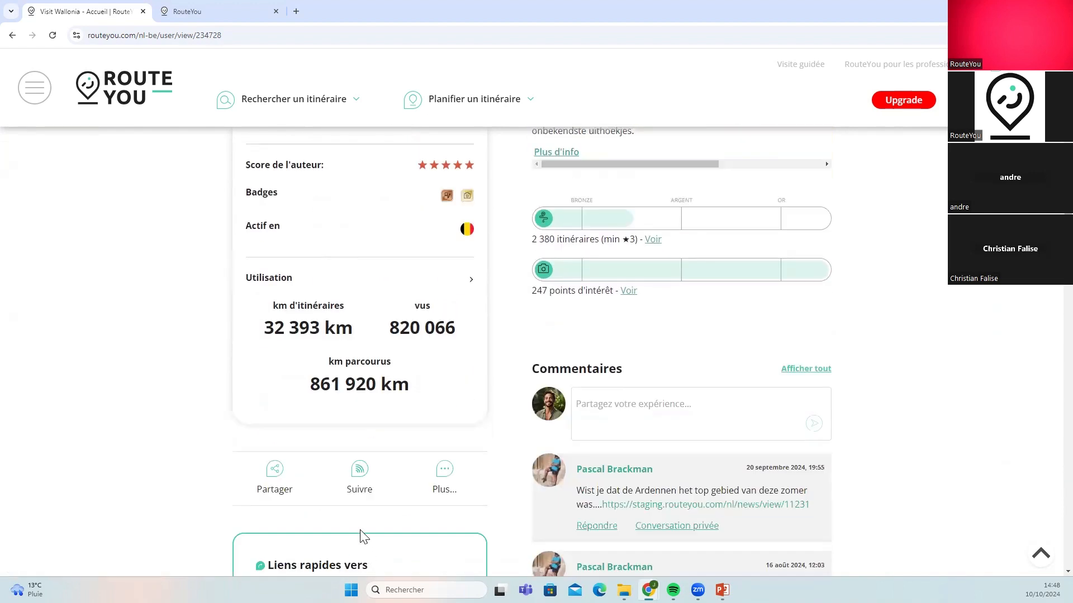
click(361, 479)
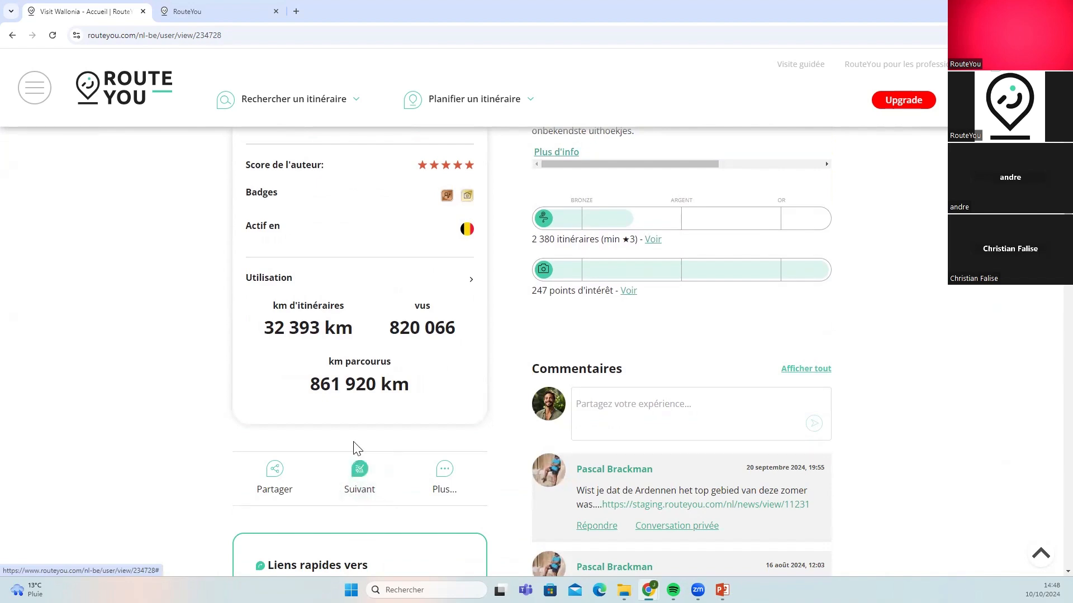
View the details of Visit Wallonia's route maker and point-of-interest producer badges, and close them
scroll(353, 309, up, 2)
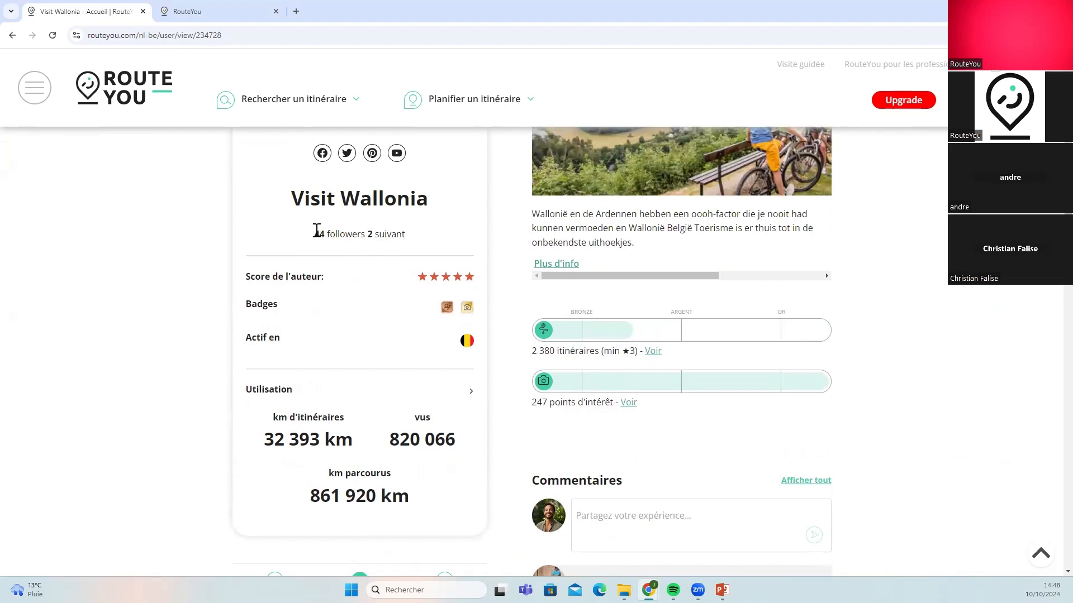
scroll(495, 274, up, 1)
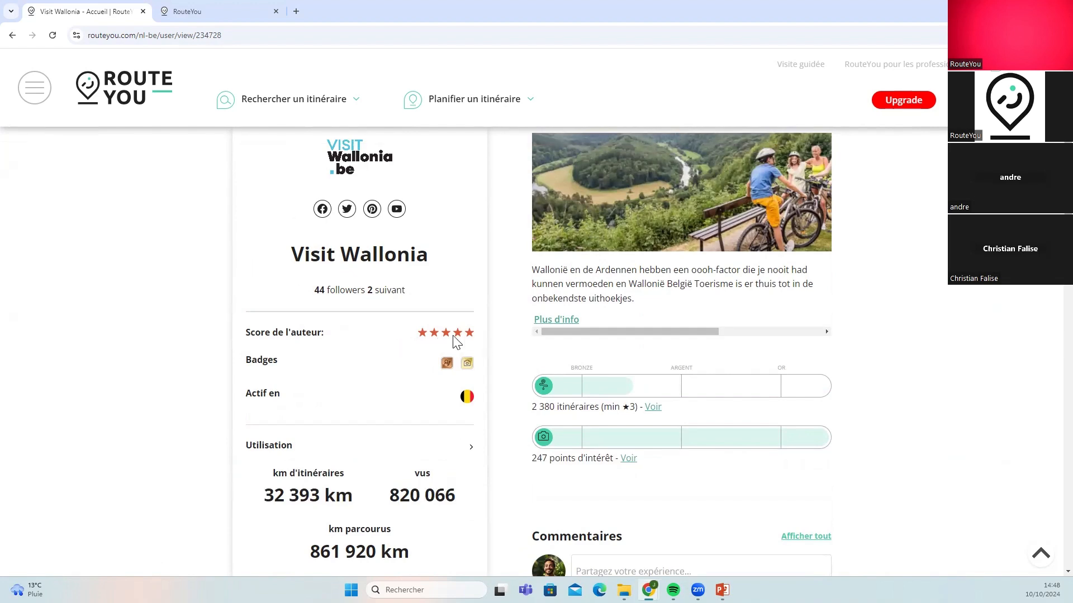
click(447, 368)
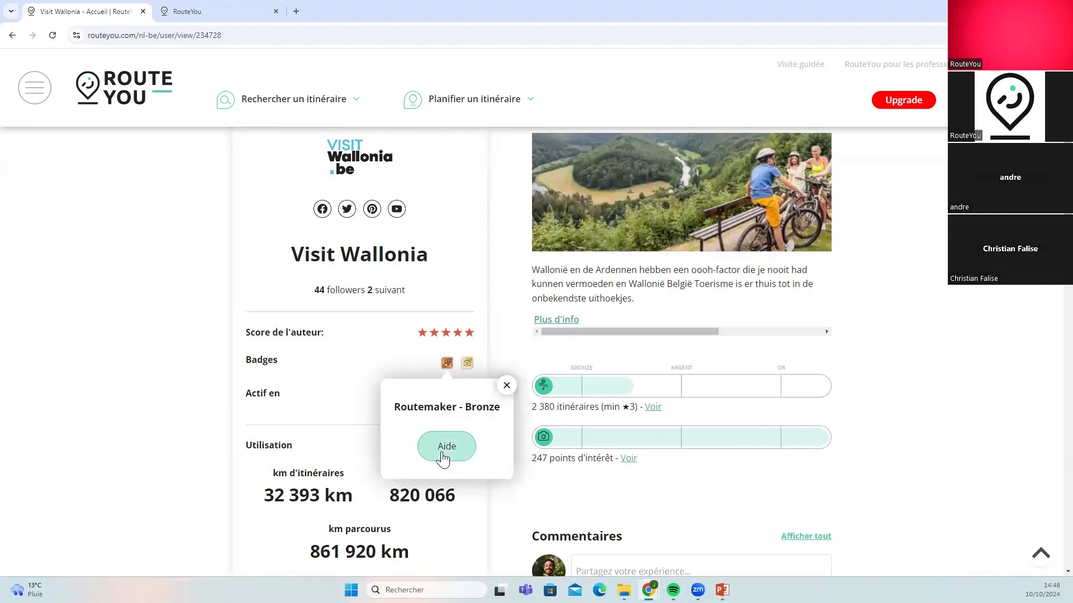
click(466, 364)
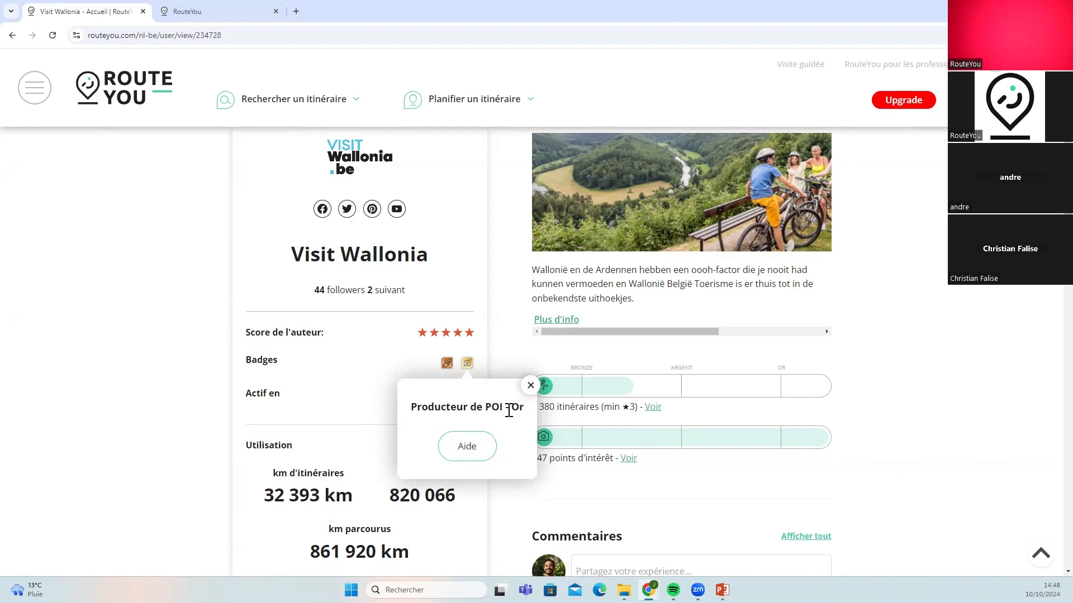
click(487, 359)
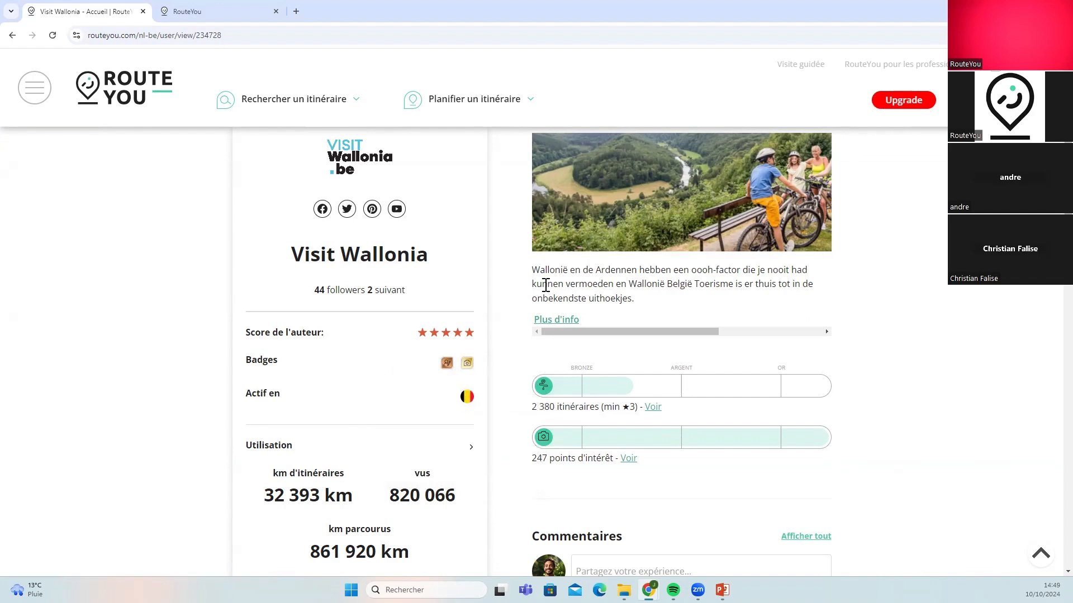
View the content categories searchable within the Visit Wallonia account, close the list and look at the quick links
scroll(378, 270, up, 1)
scroll(371, 359, down, 4)
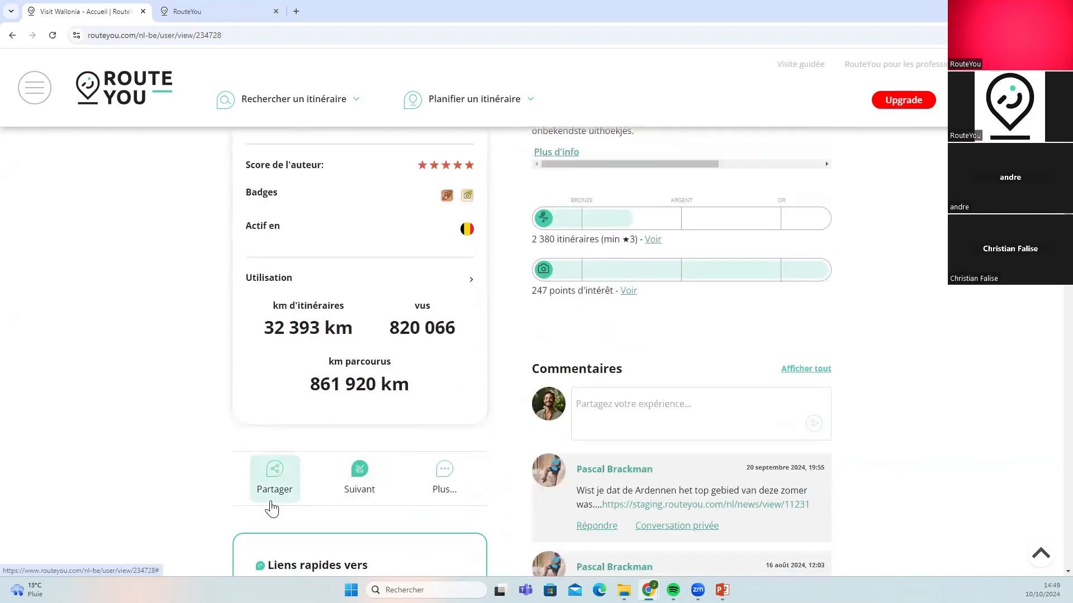
click(462, 480)
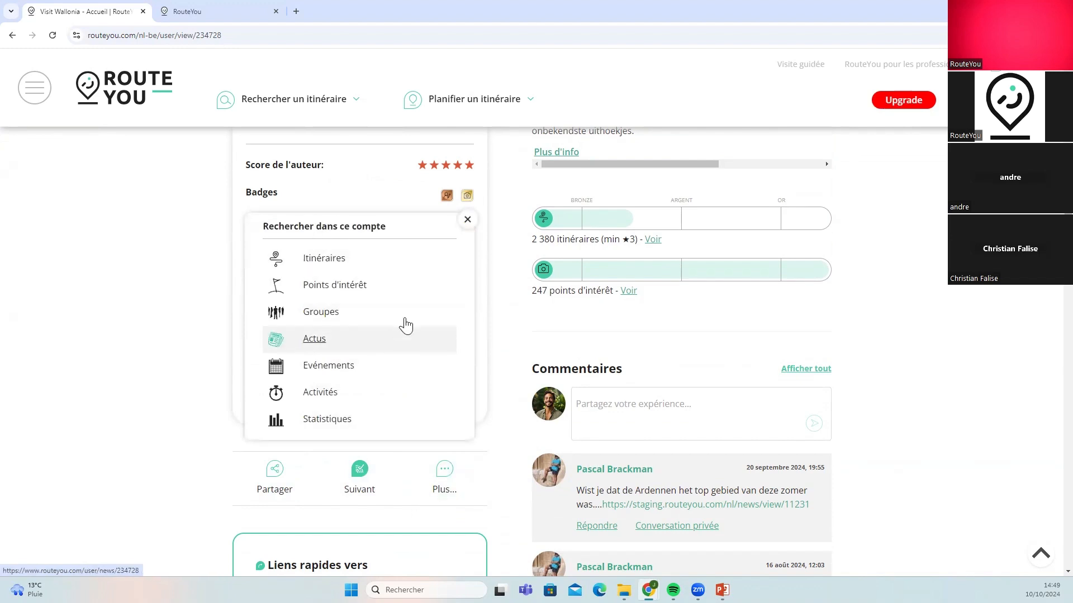
click(467, 220)
scroll(441, 395, down, 2)
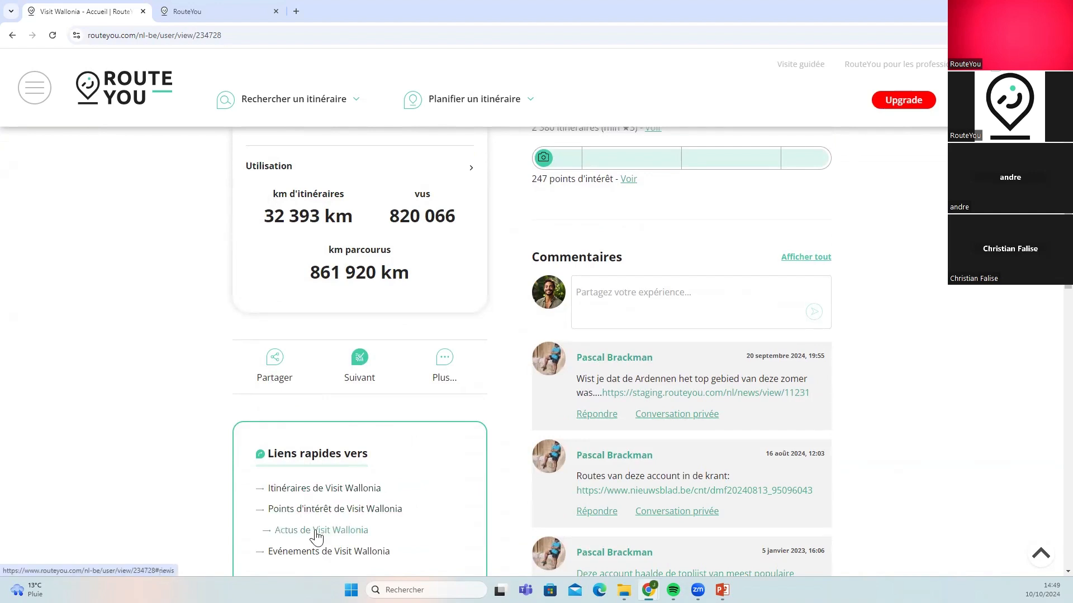
Look over the Visit Wallonia description, the route and point-of-interest progress bars and the comments section
scroll(570, 268, up, 3)
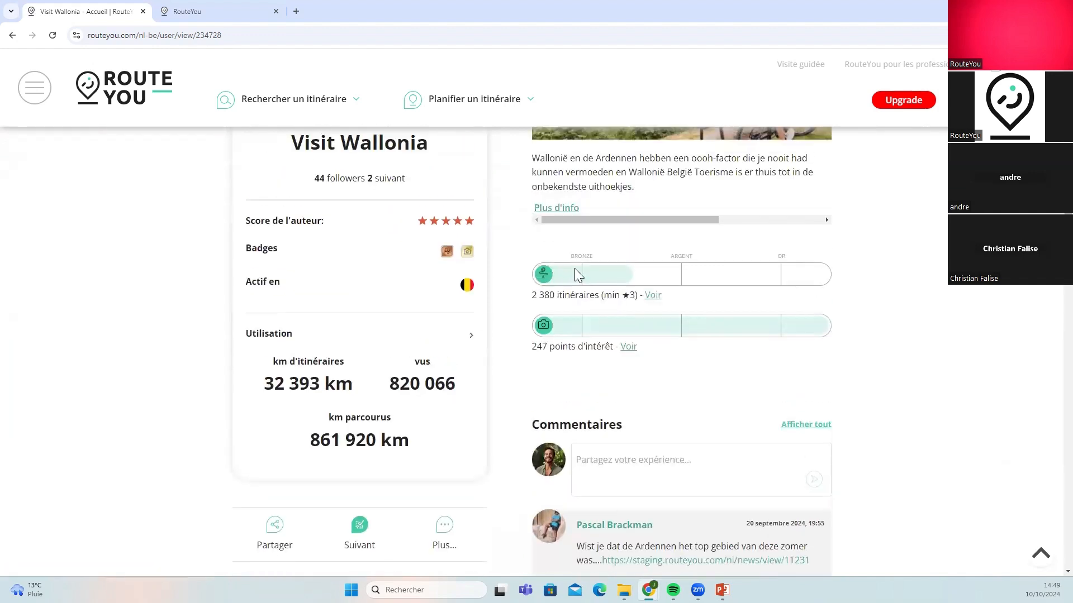
scroll(601, 286, up, 2)
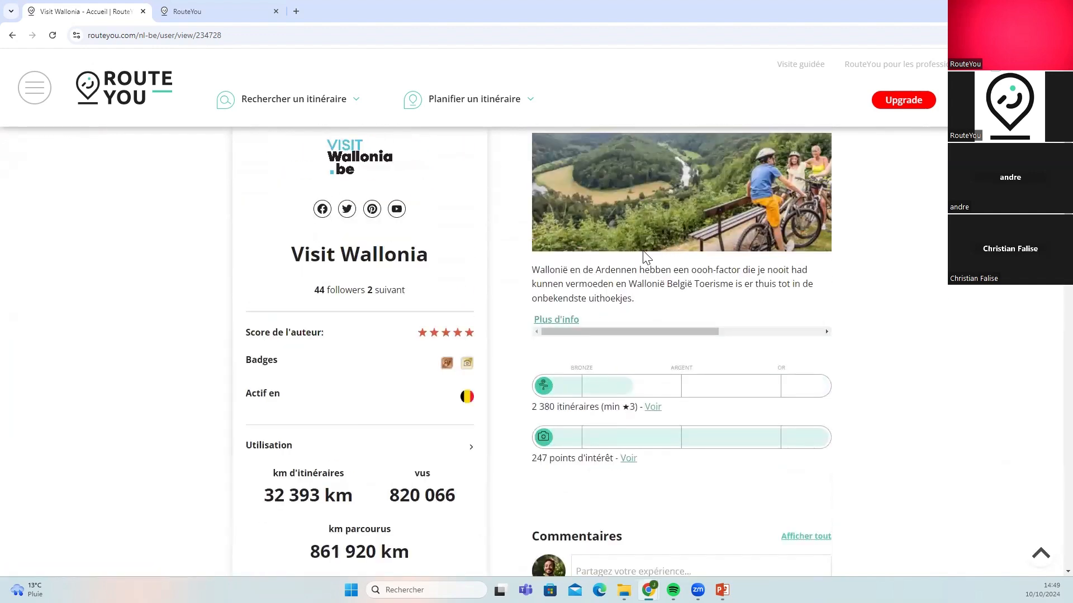
scroll(646, 258, down, 1)
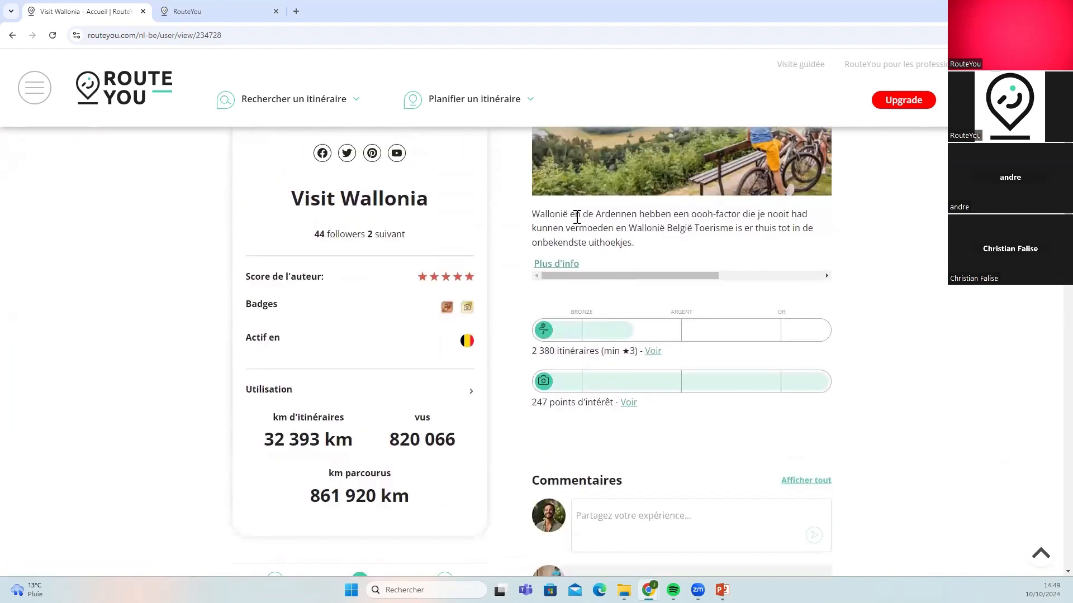
scroll(596, 394, down, 2)
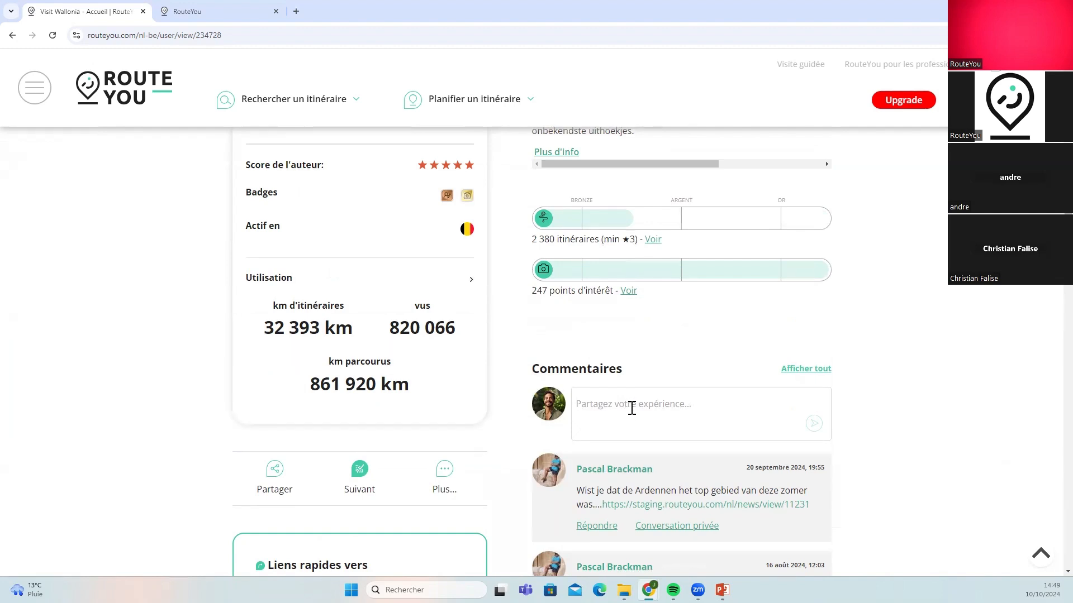
scroll(632, 408, down, 2)
click(581, 311)
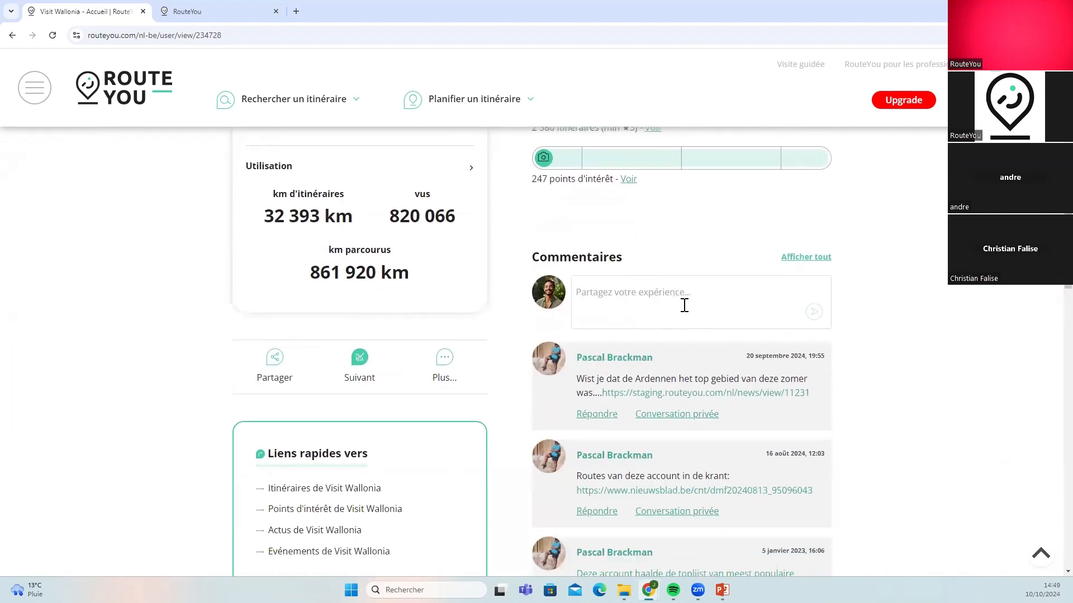
Look through Visit Wallonia's created and most liked routes, groups, points of interest, news and events
scroll(590, 343, down, 6)
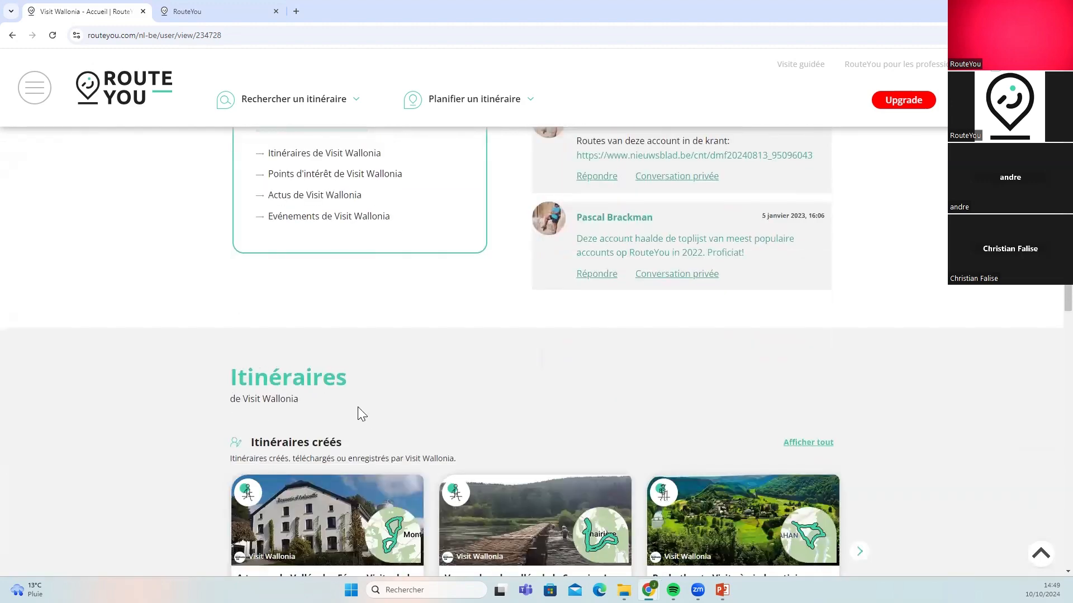
scroll(358, 406, down, 4)
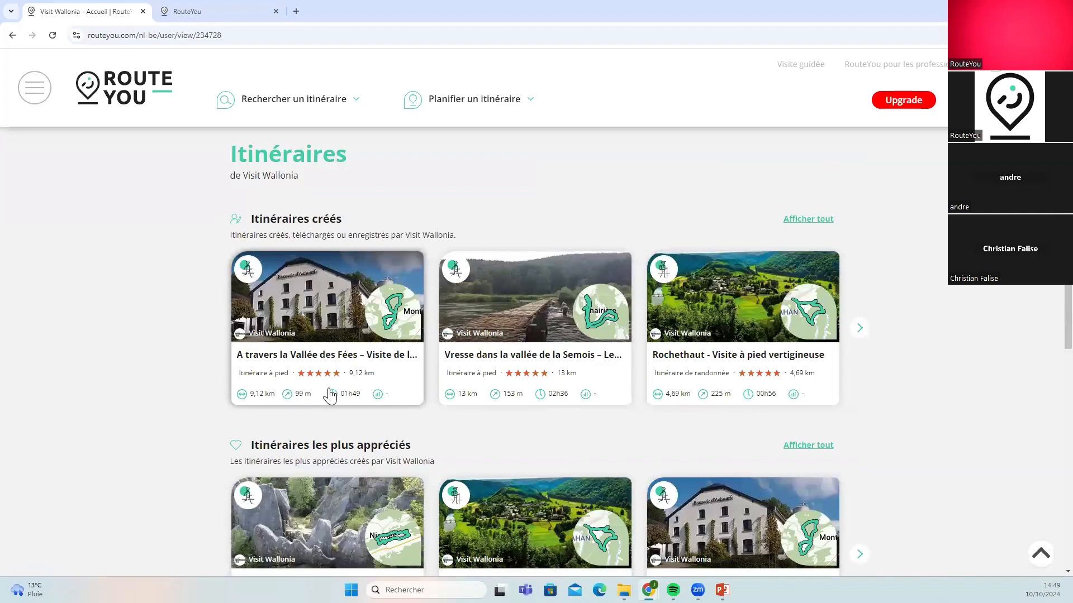
scroll(330, 395, down, 7)
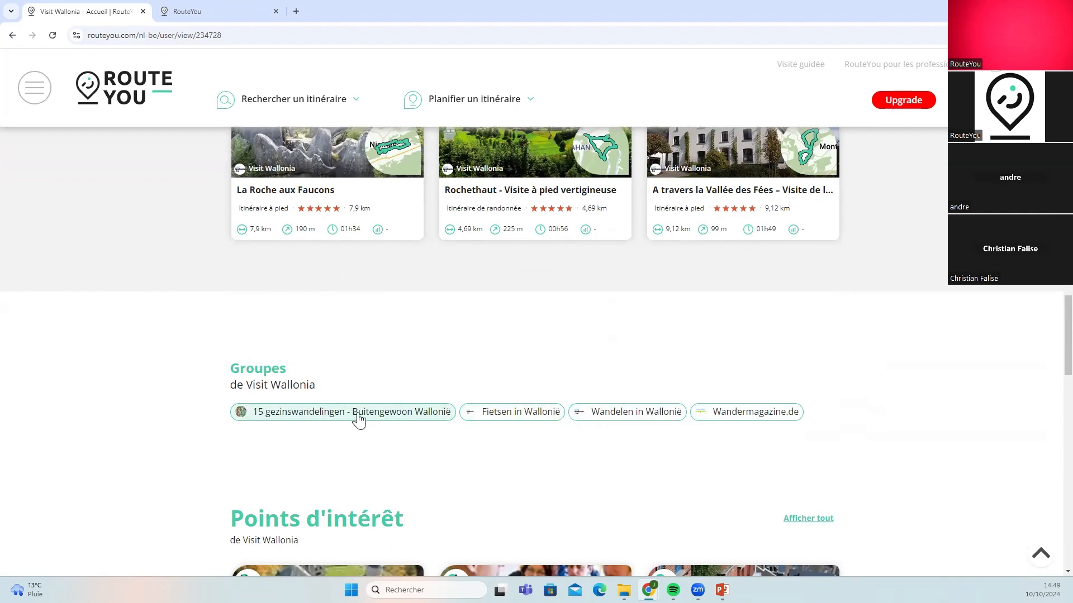
scroll(363, 419, down, 2)
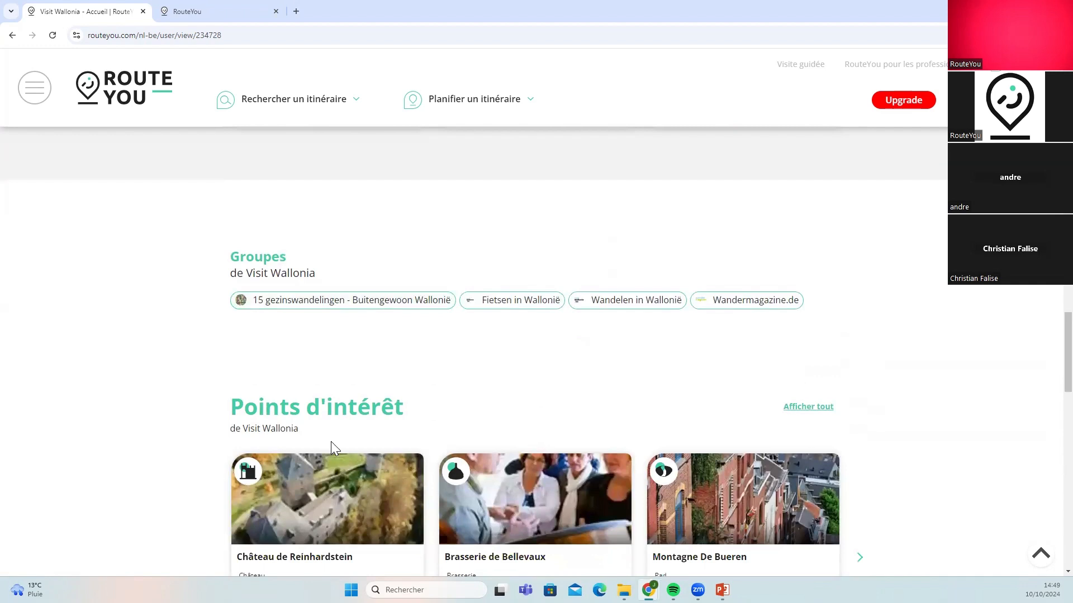
scroll(330, 441, down, 1)
scroll(335, 385, down, 1)
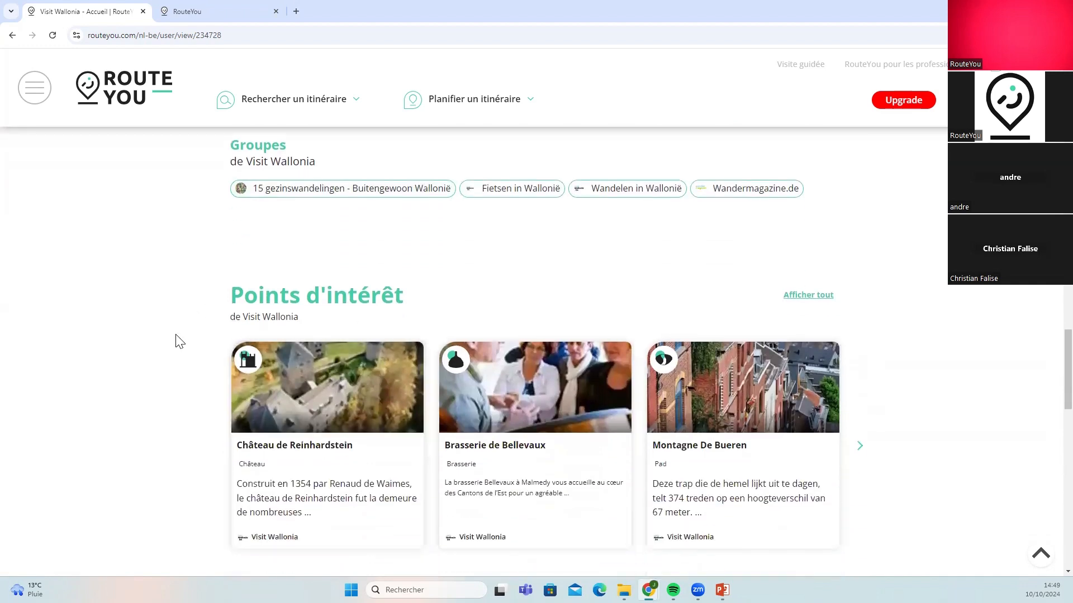
scroll(321, 380, down, 6)
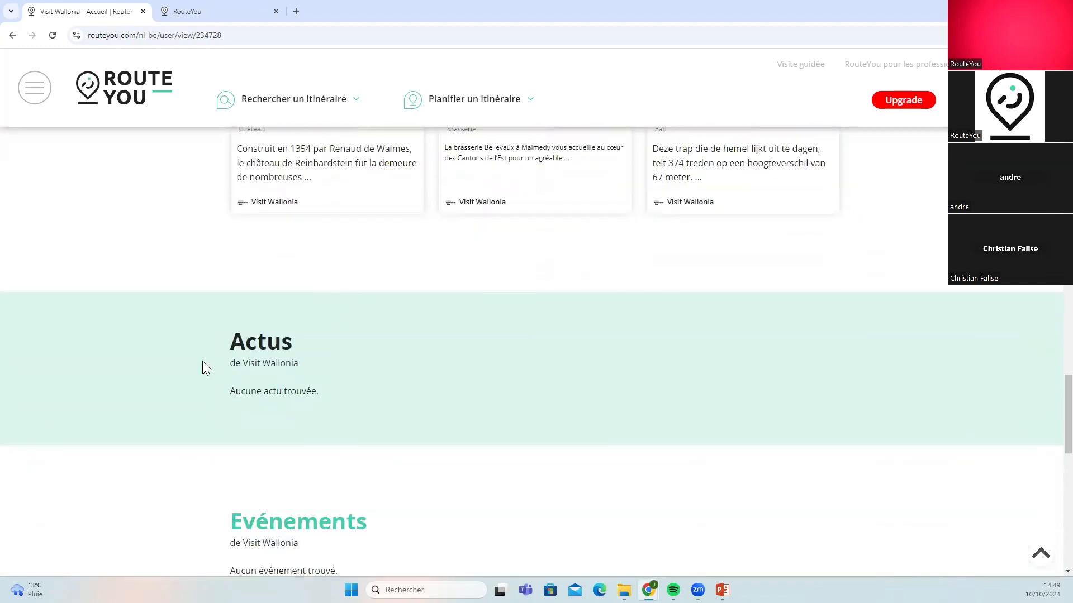
scroll(302, 400, down, 1)
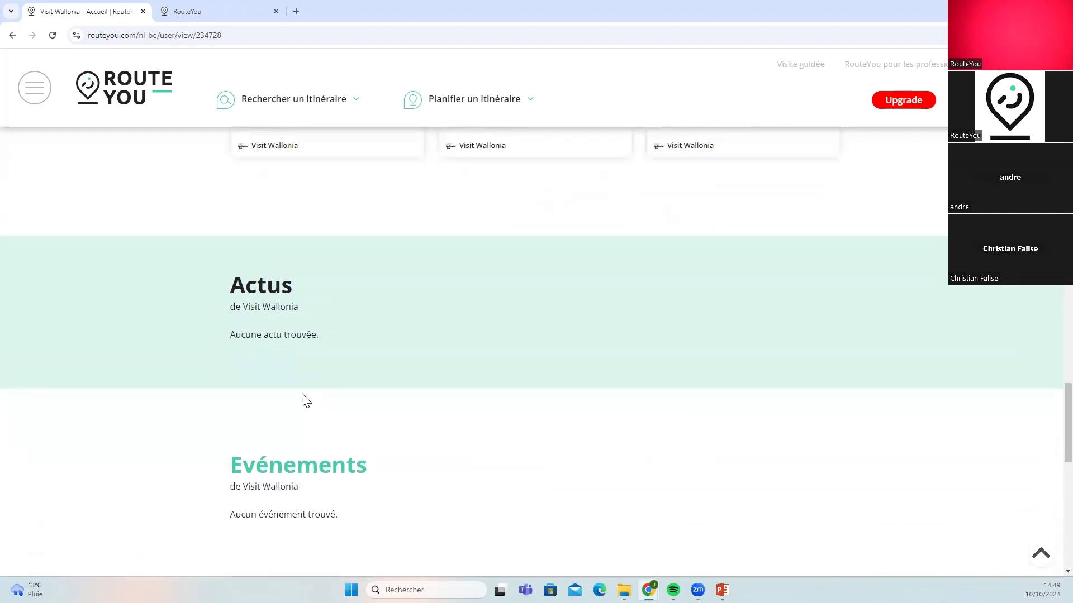
scroll(328, 509, down, 1)
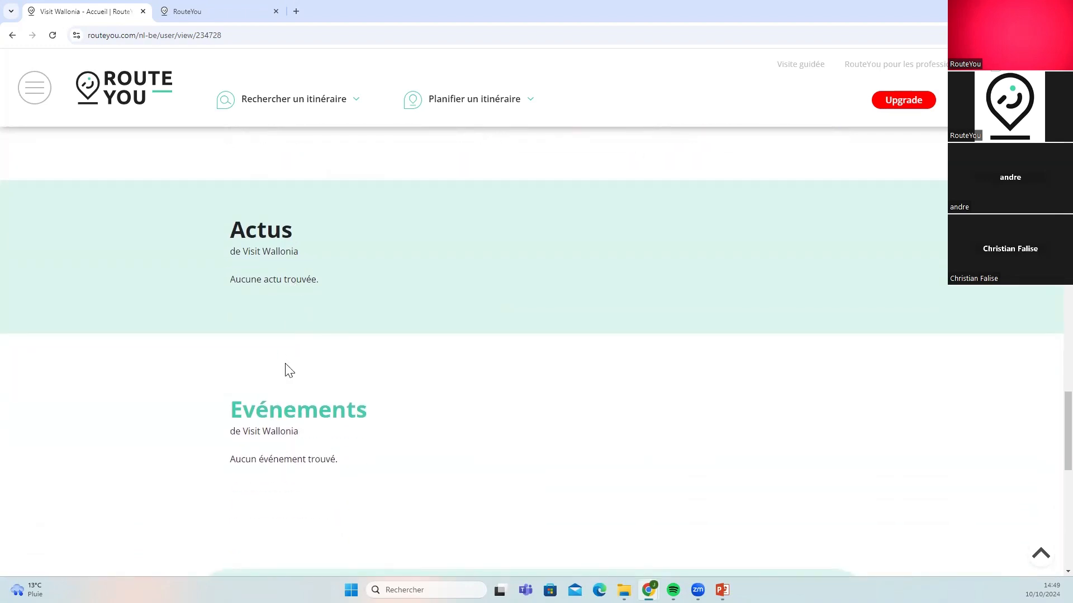
Return to the overview of partner channels and open the PASAR MijnRoute.be channel
click(33, 92)
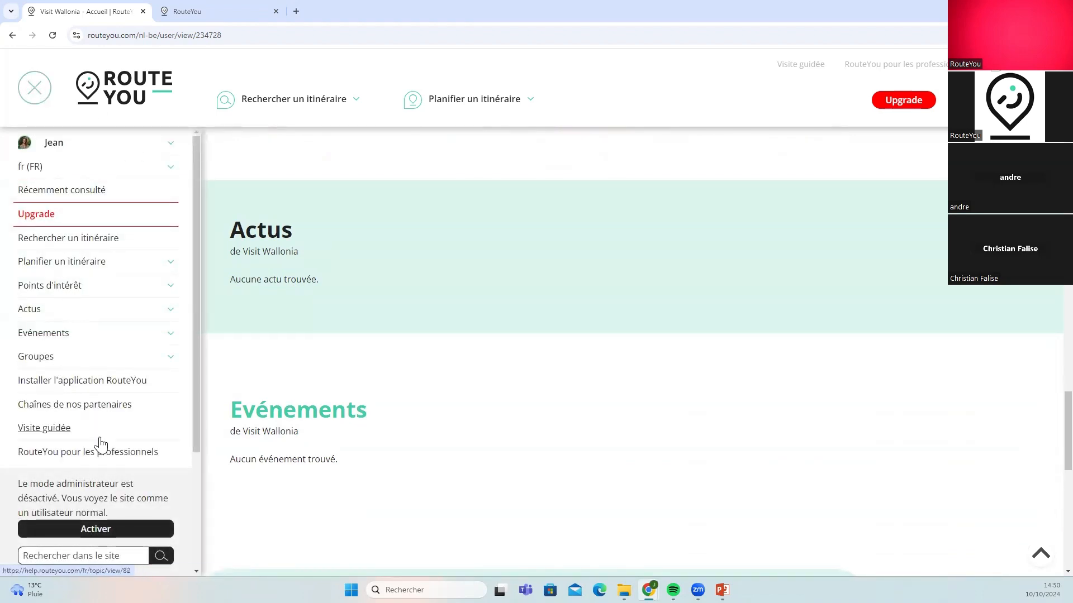
click(91, 413)
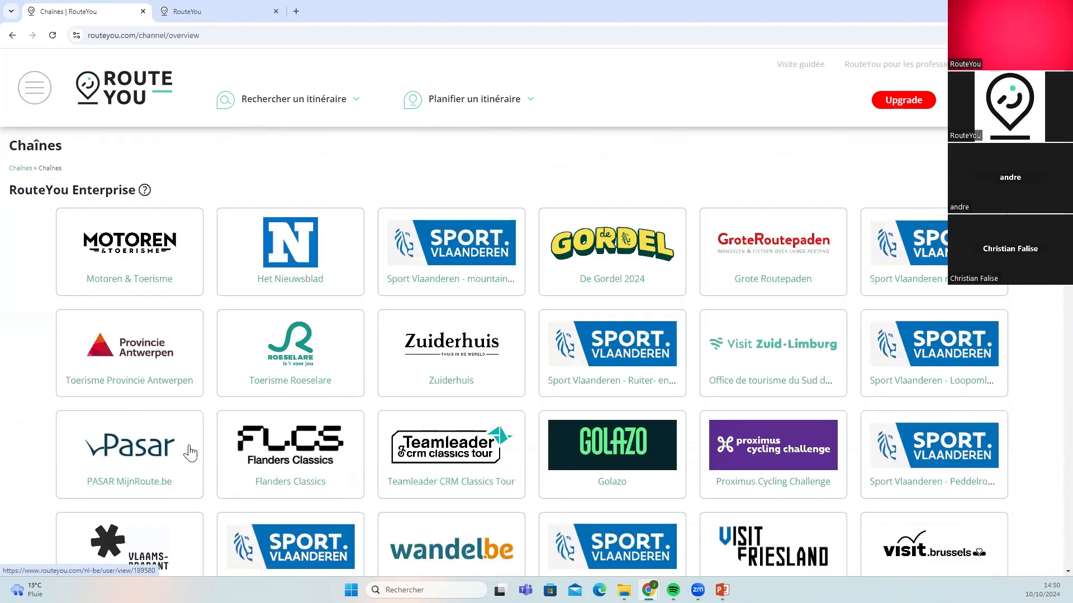
click(129, 458)
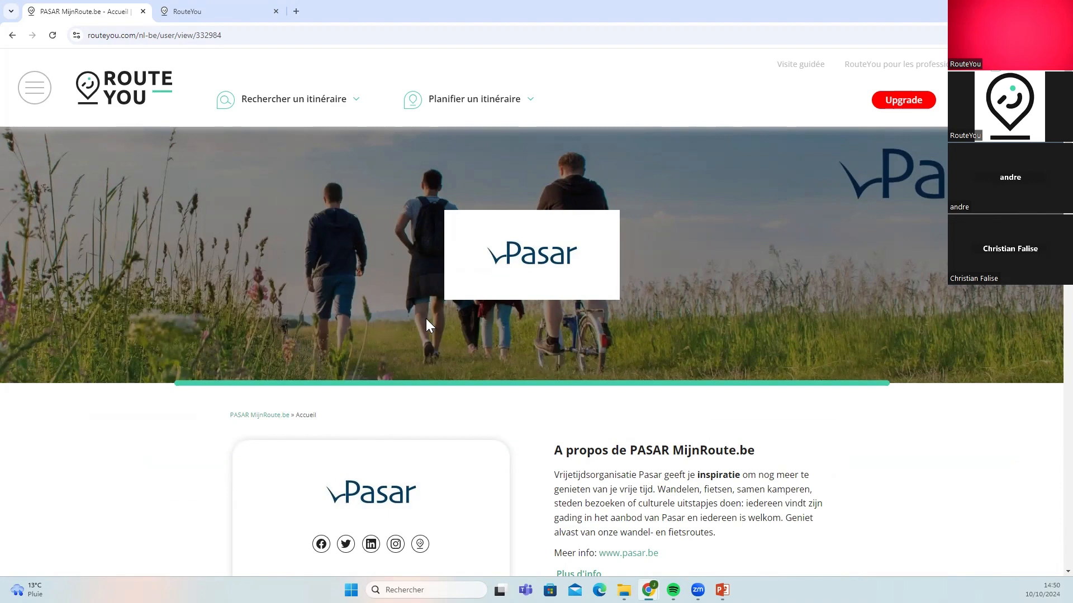
Review the PASAR MijnRoute.be profile card and follow the channel
scroll(421, 315, down, 3)
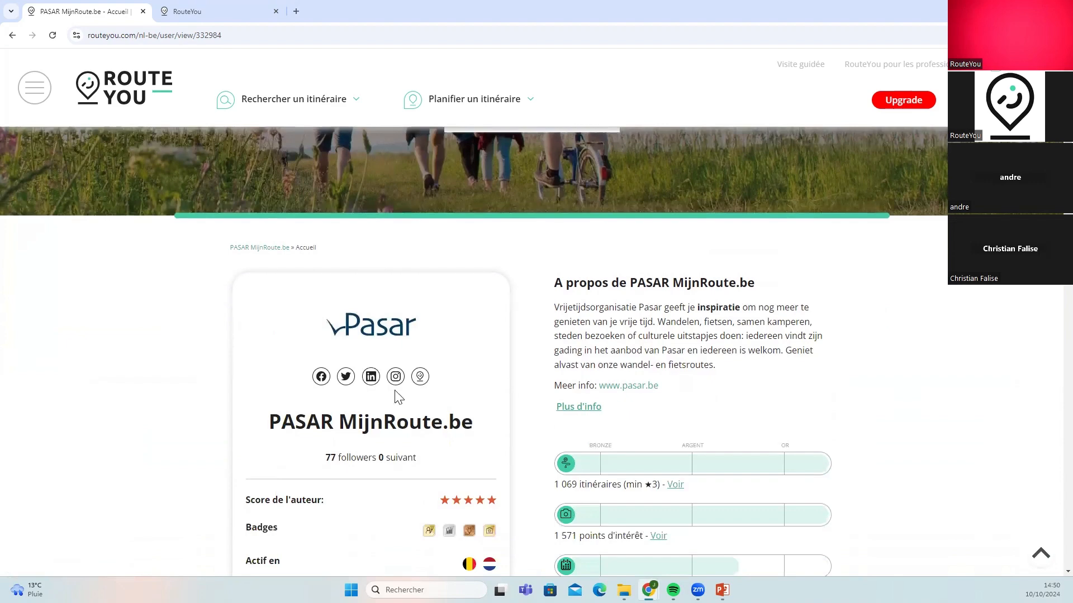
scroll(570, 428, down, 1)
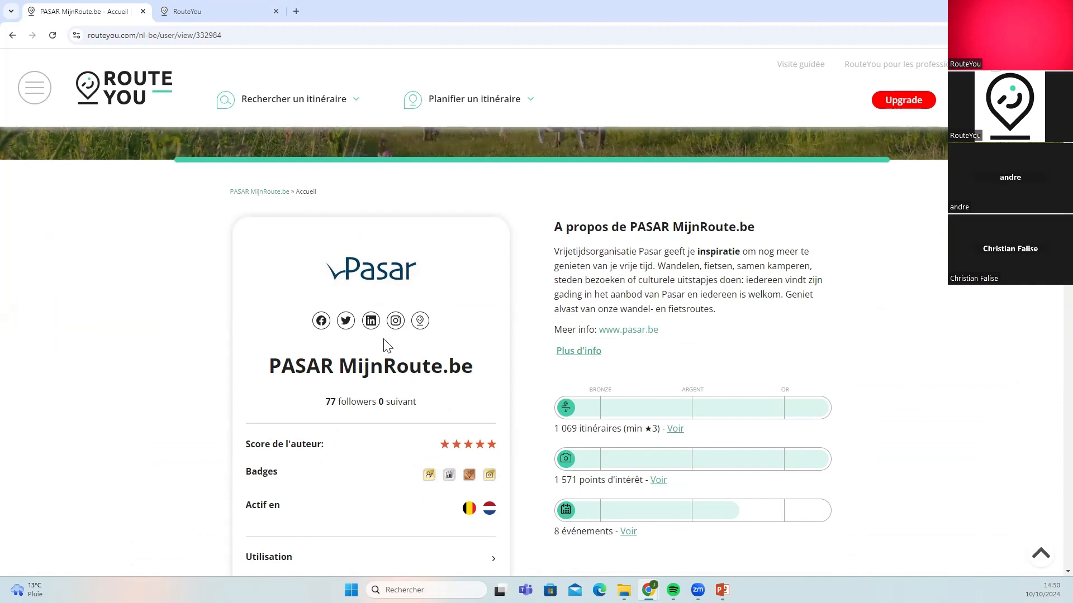
scroll(371, 376, down, 4)
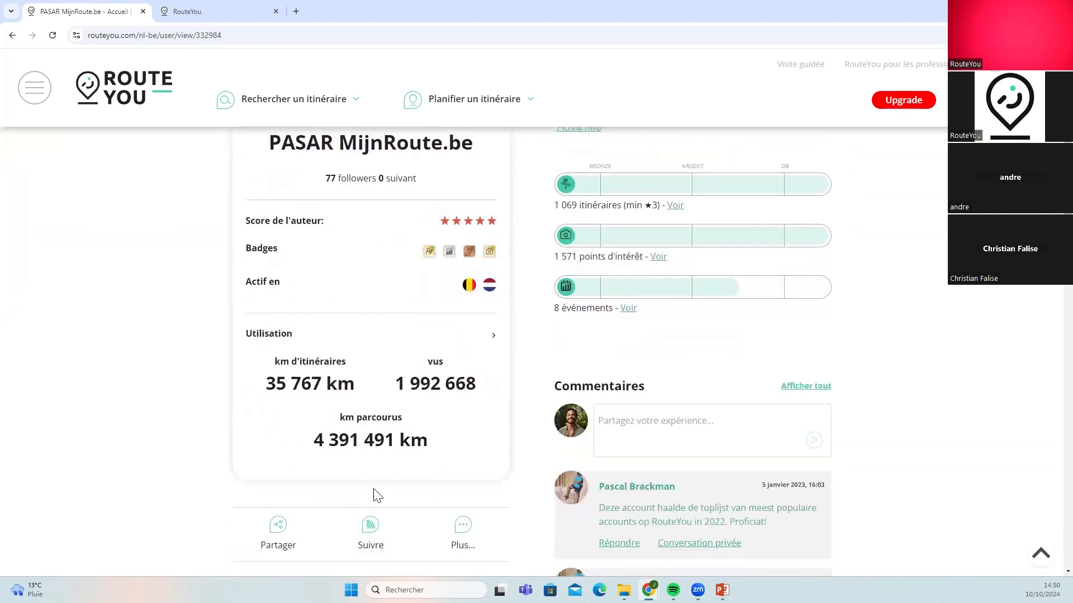
click(372, 537)
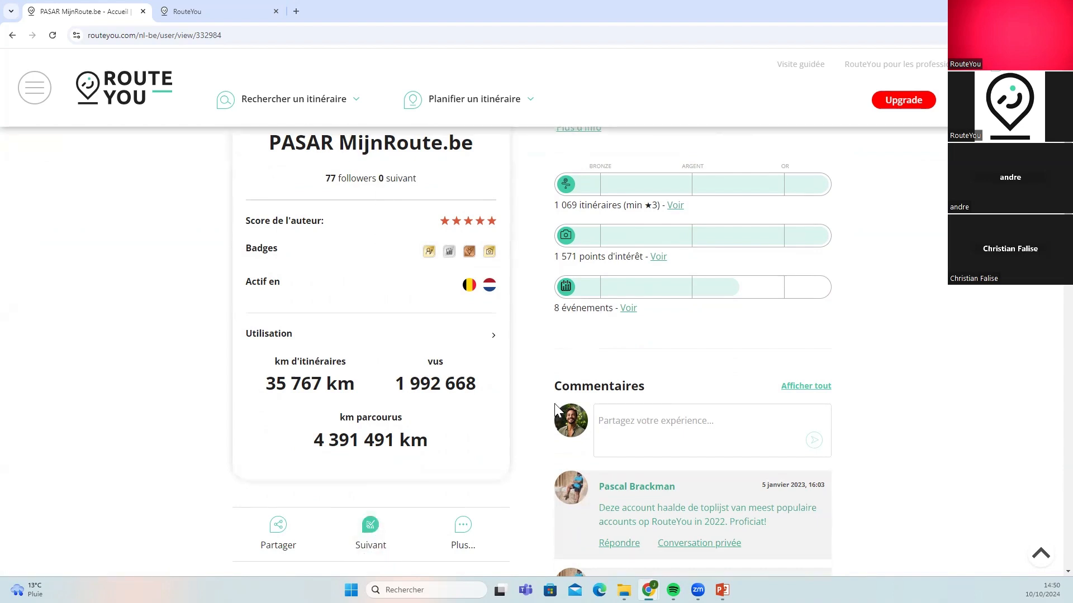
Look through PASAR MijnRoute.be's quick links, created and most liked routes, and groups
scroll(507, 379, down, 6)
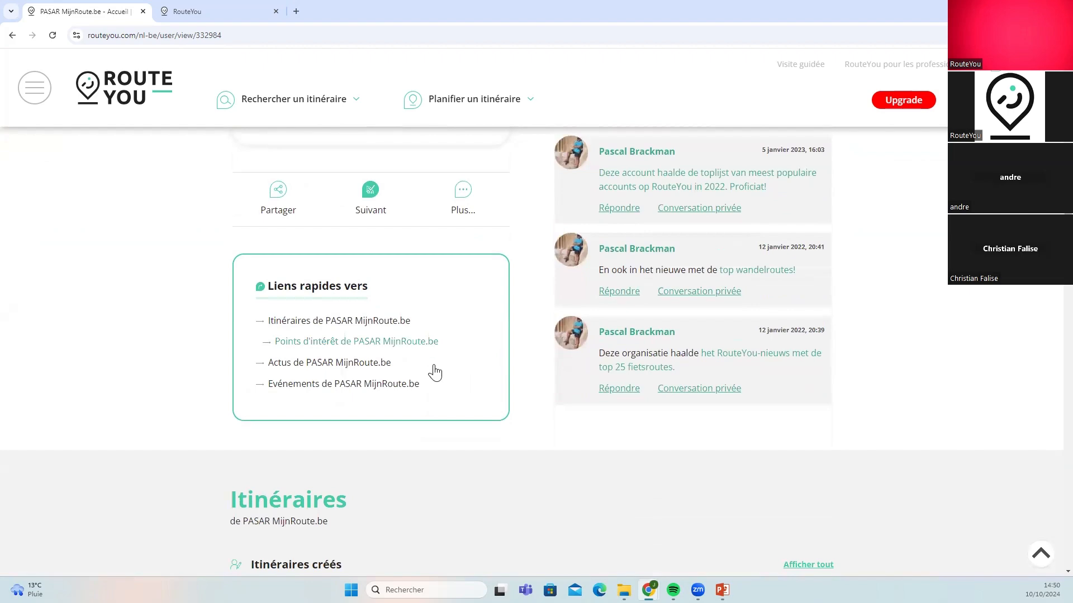
scroll(435, 373, down, 12)
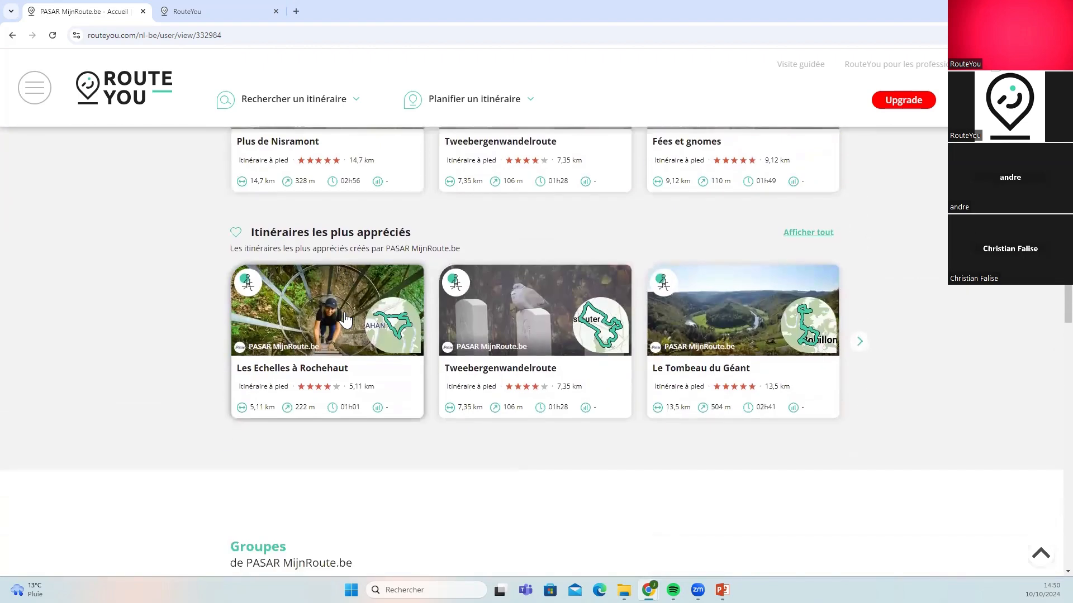
scroll(344, 318, down, 8)
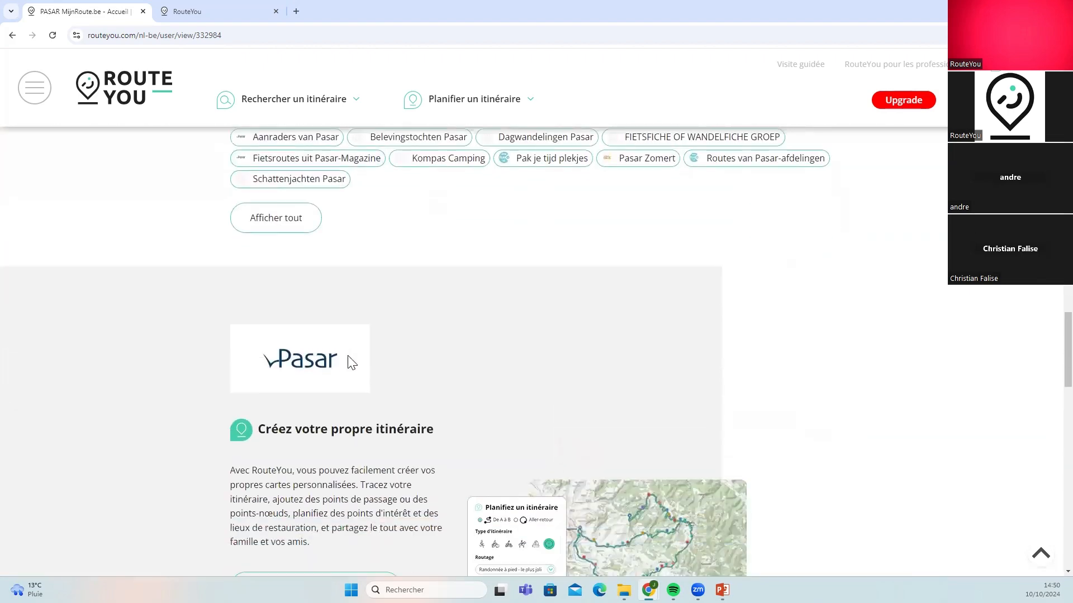
Look through the route planner block, points of interest, news and events on PASAR MijnRoute.be's channel page
scroll(349, 360, down, 3)
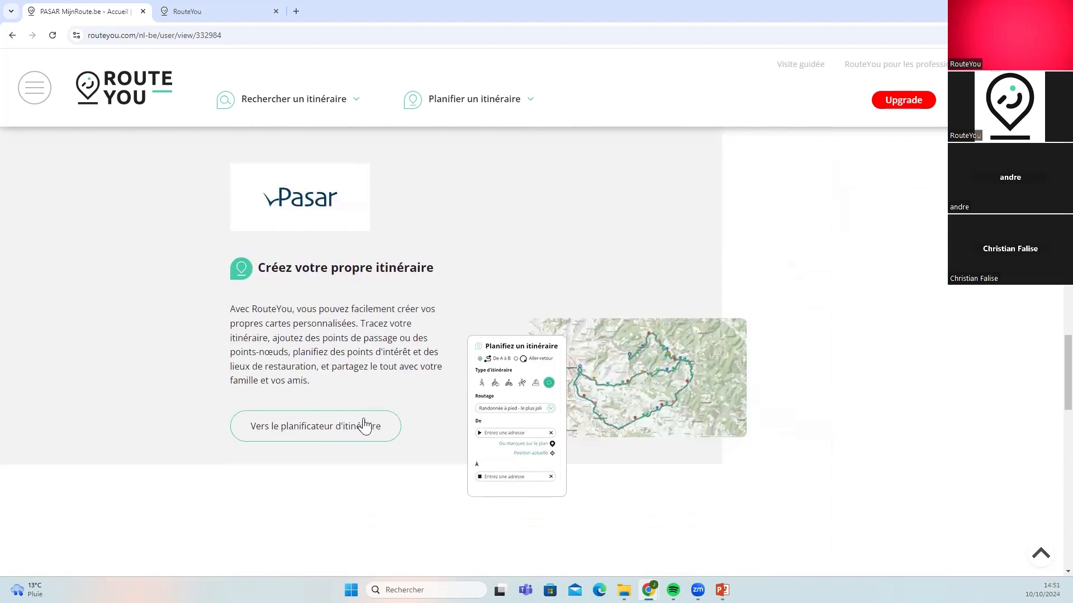
scroll(254, 353, down, 5)
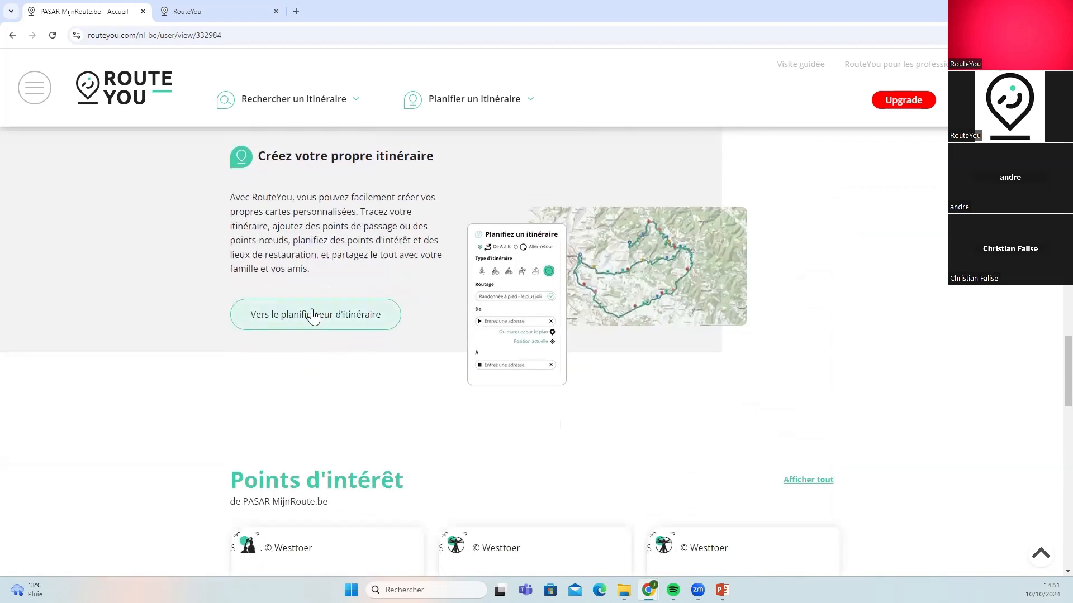
scroll(304, 379, down, 8)
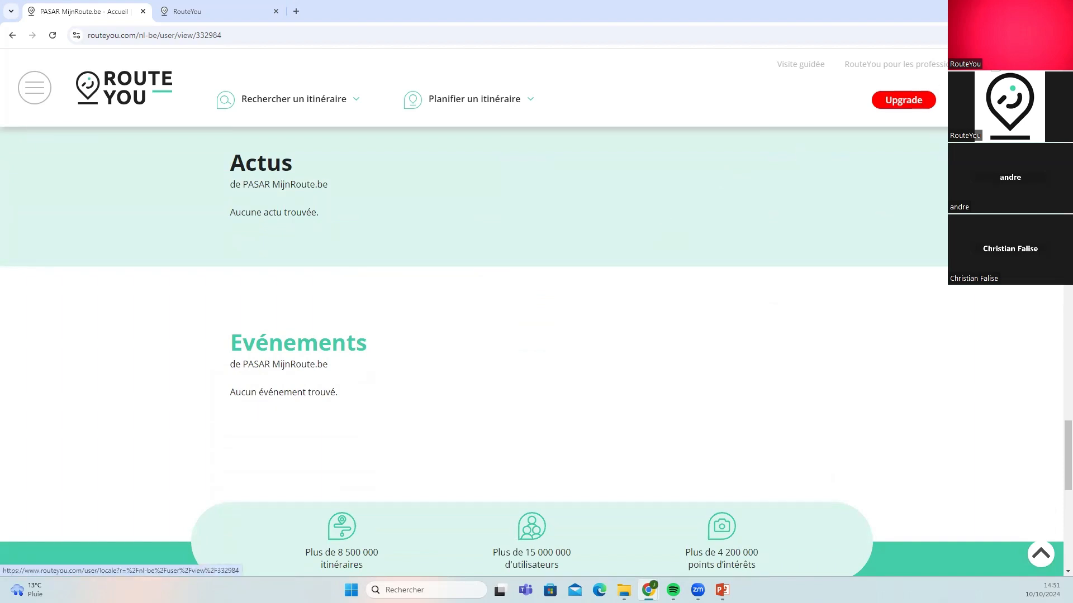
Switch the site language to Nederlands for Belgium and go to PASAR MijnRoute.be's news section
click(1012, 65)
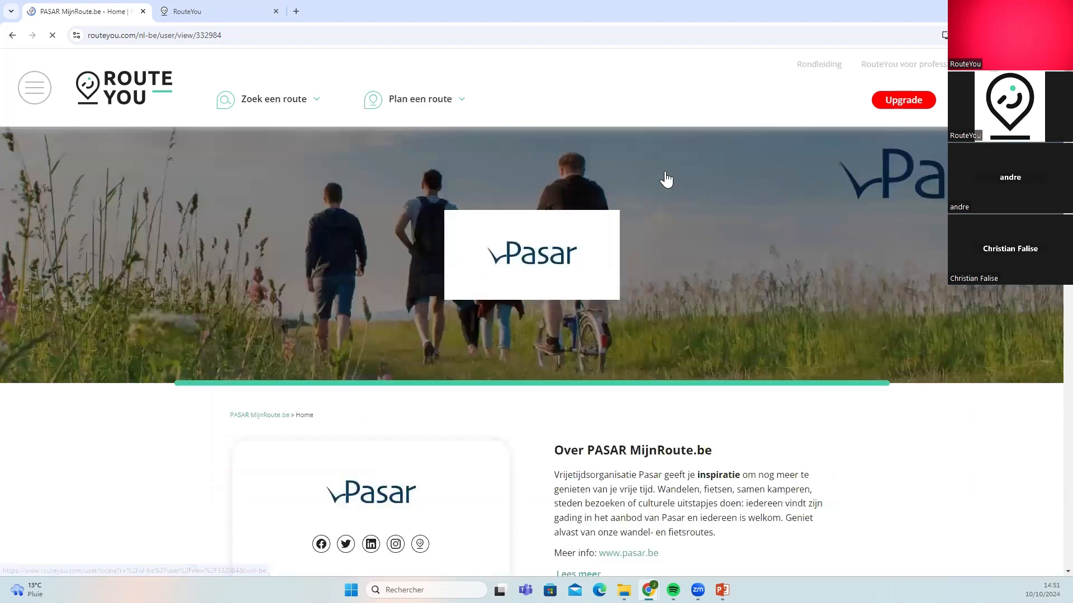
scroll(313, 347, down, 15)
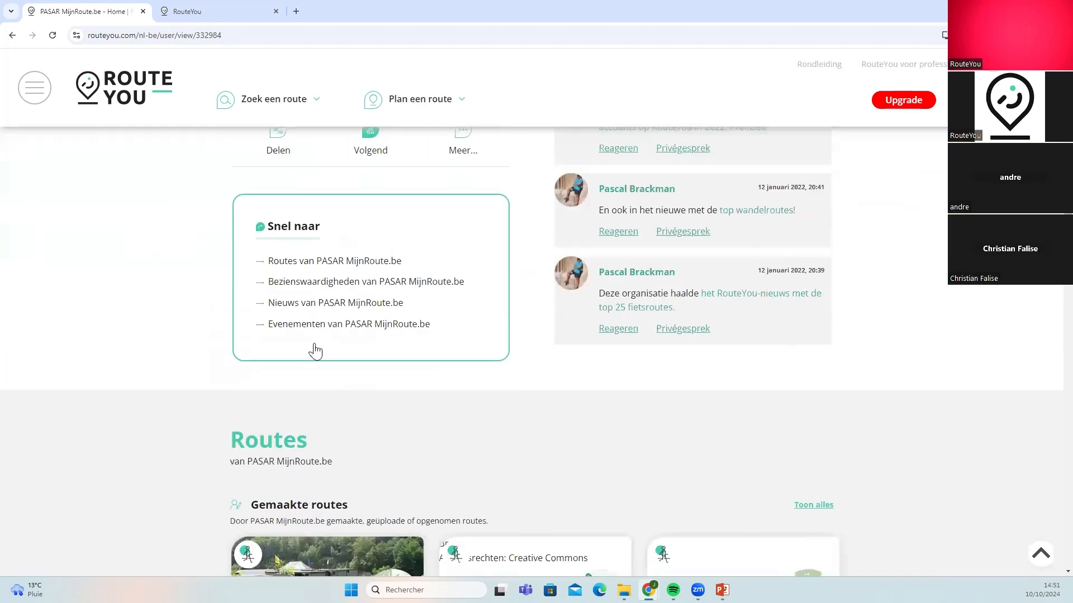
scroll(314, 345, down, 15)
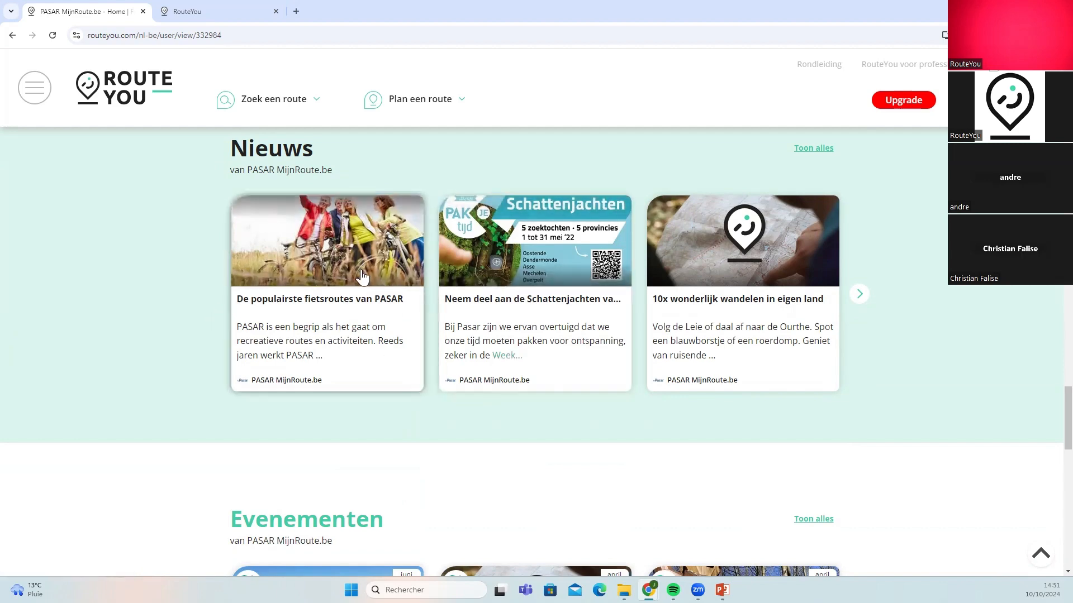
scroll(210, 313, down, 1)
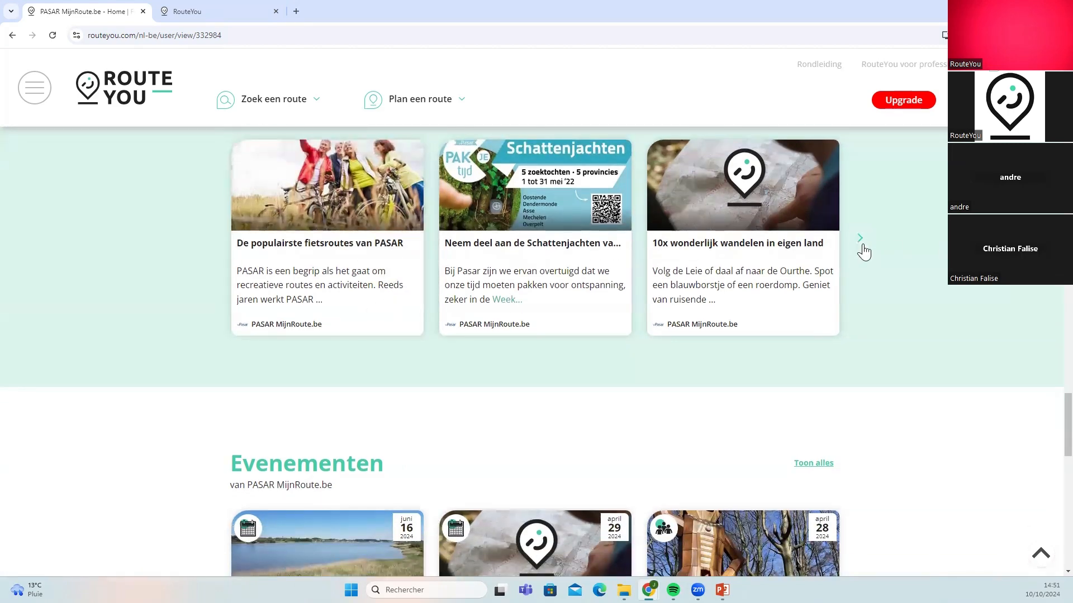
Browse further news articles and upcoming entries in the events carousel of PASAR MijnRoute.be
click(862, 245)
click(862, 245)
click(861, 245)
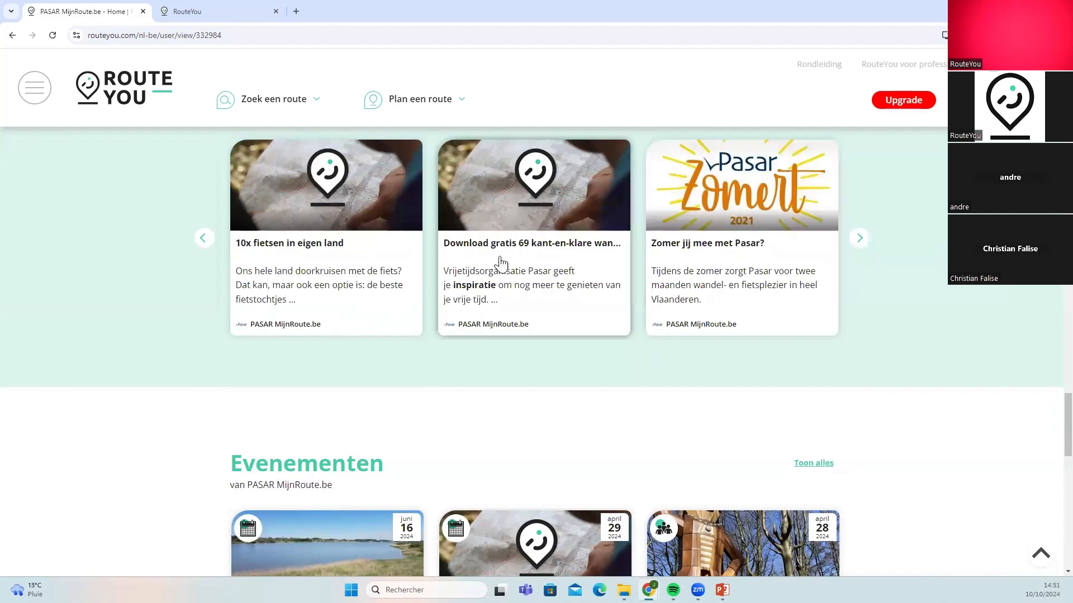
scroll(497, 258, up, 1)
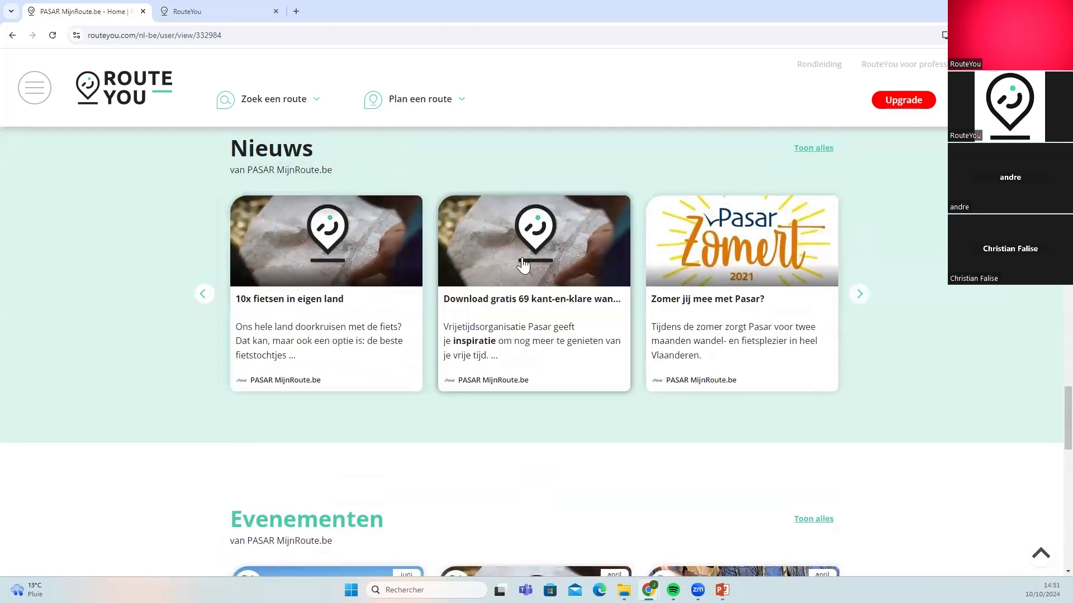
scroll(441, 359, down, 4)
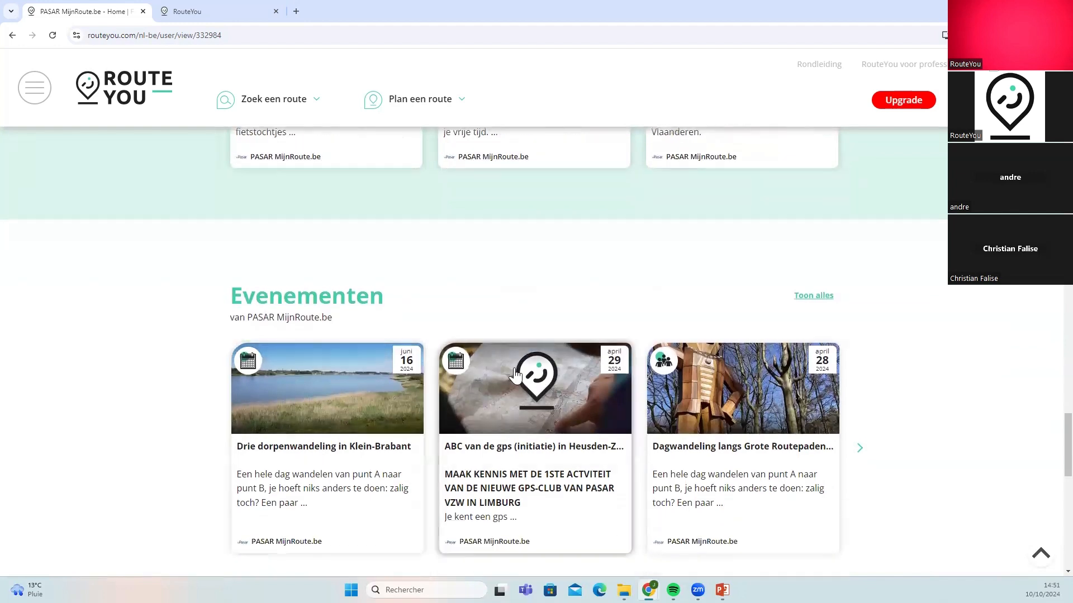
click(858, 449)
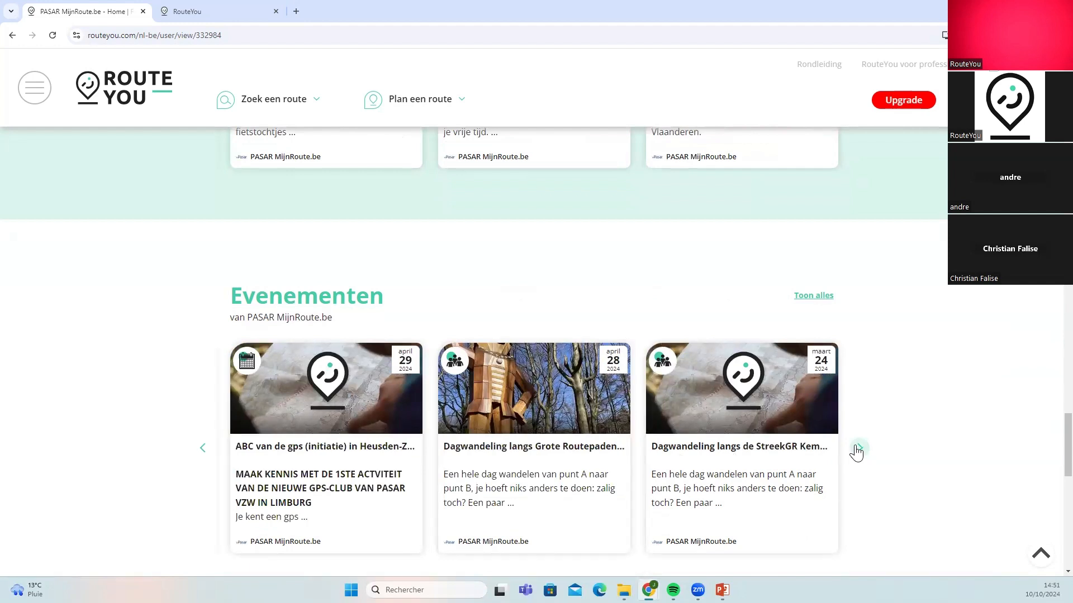
click(858, 449)
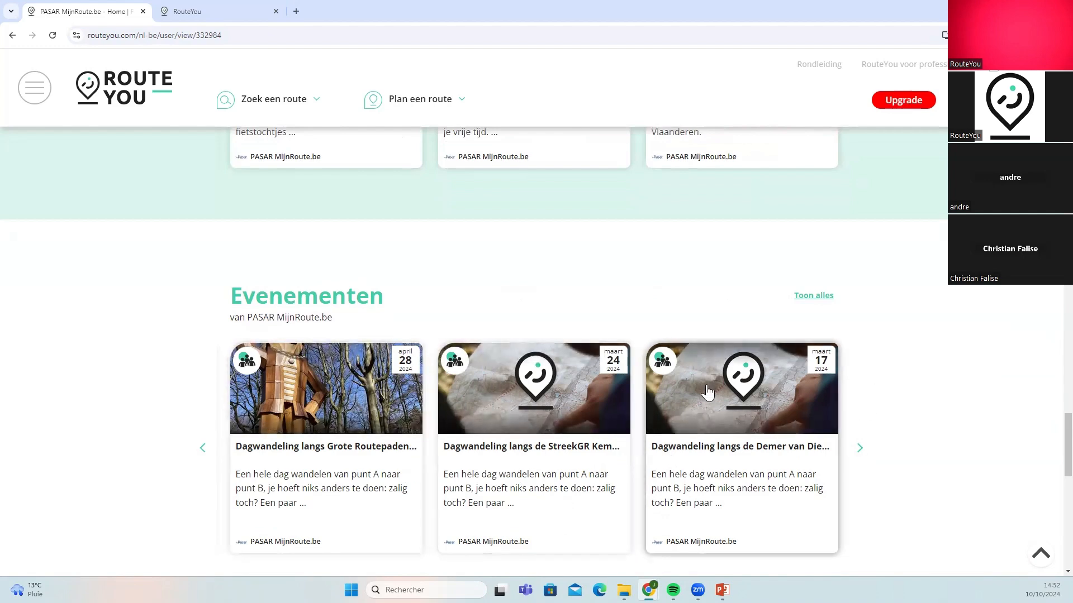
scroll(836, 237, up, 2)
scroll(836, 237, up, 1)
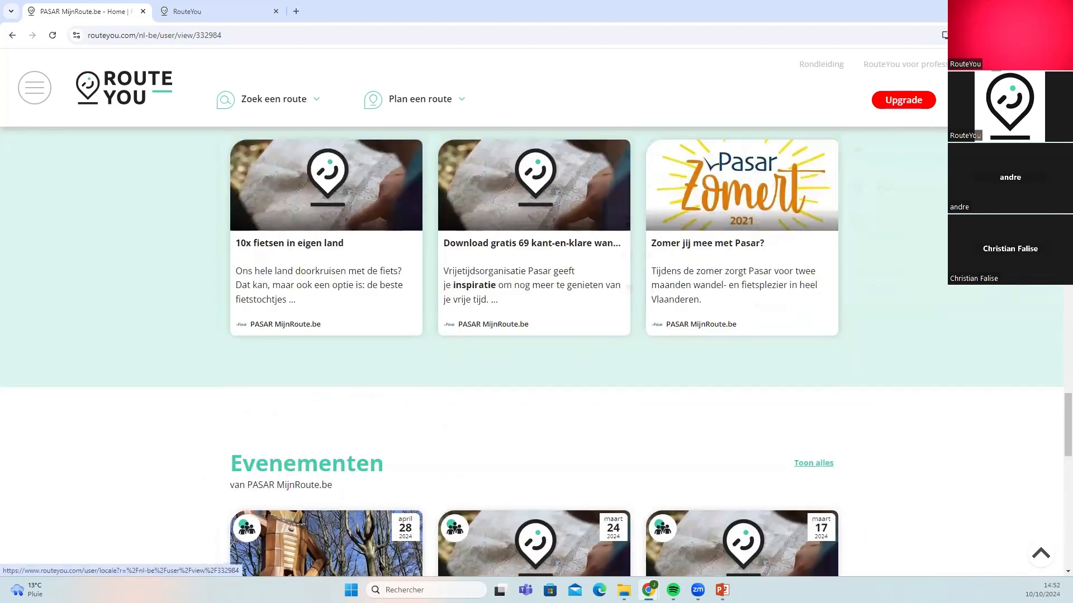
Switch the site language back to français for Belgium and open the Visit Wallonia channel from the partner channels overview
mouse_move(1033, 64)
click(651, 187)
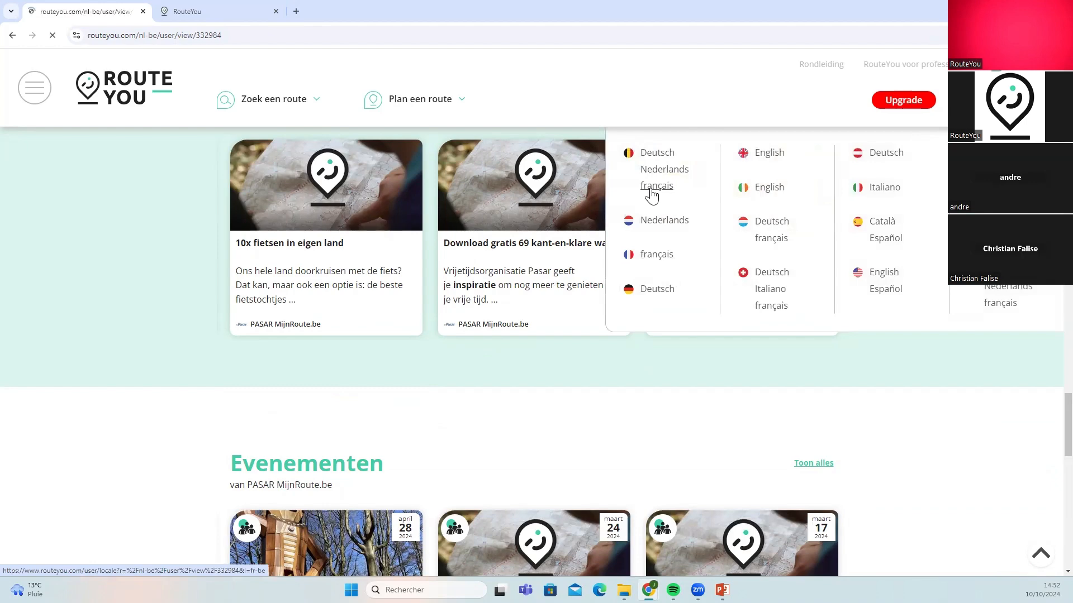
click(34, 93)
click(53, 405)
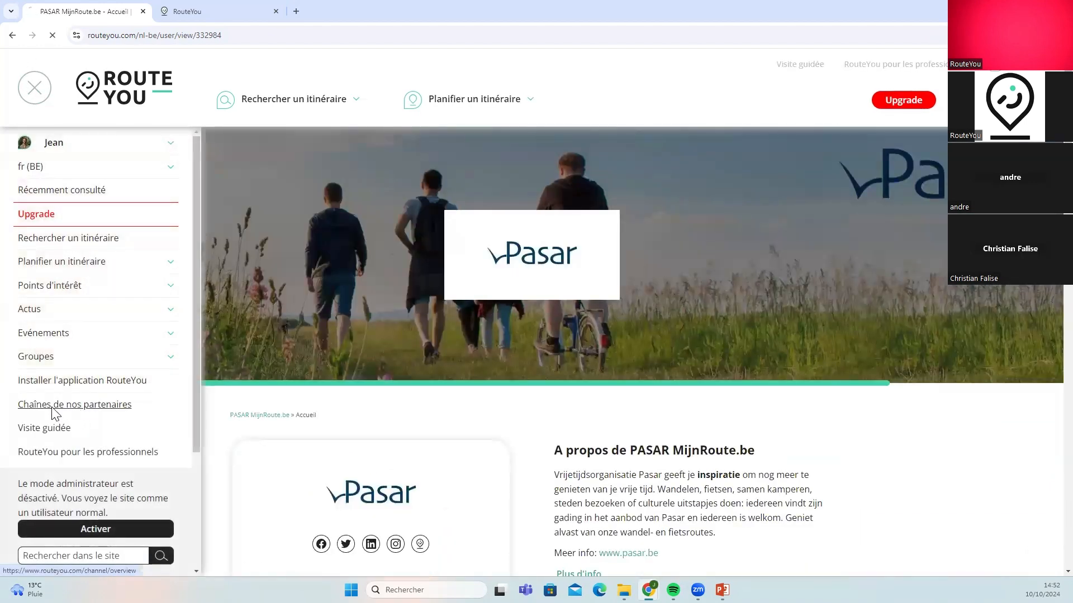
scroll(625, 416, down, 2)
scroll(630, 440, down, 12)
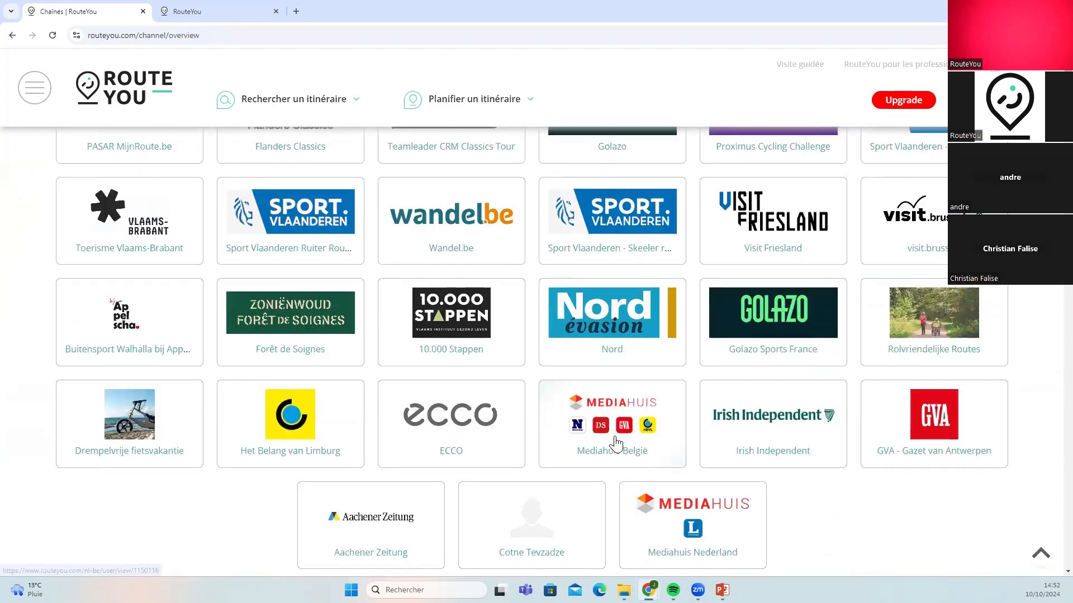
click(606, 428)
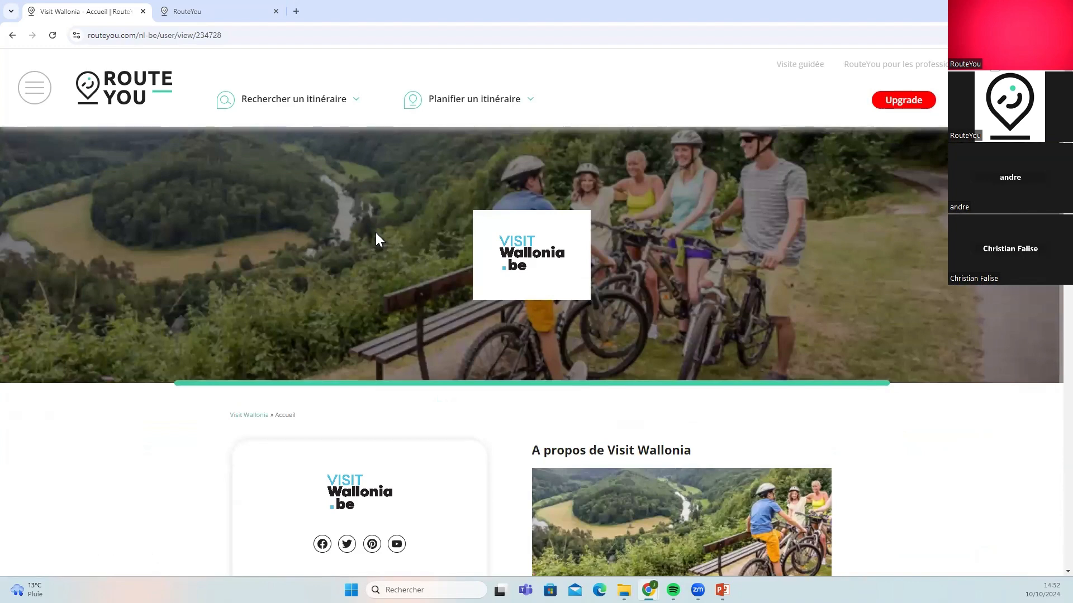
Browse Visit Wallonia's points of interest and open the Abbaye de Maredsous page
scroll(398, 179, down, 2)
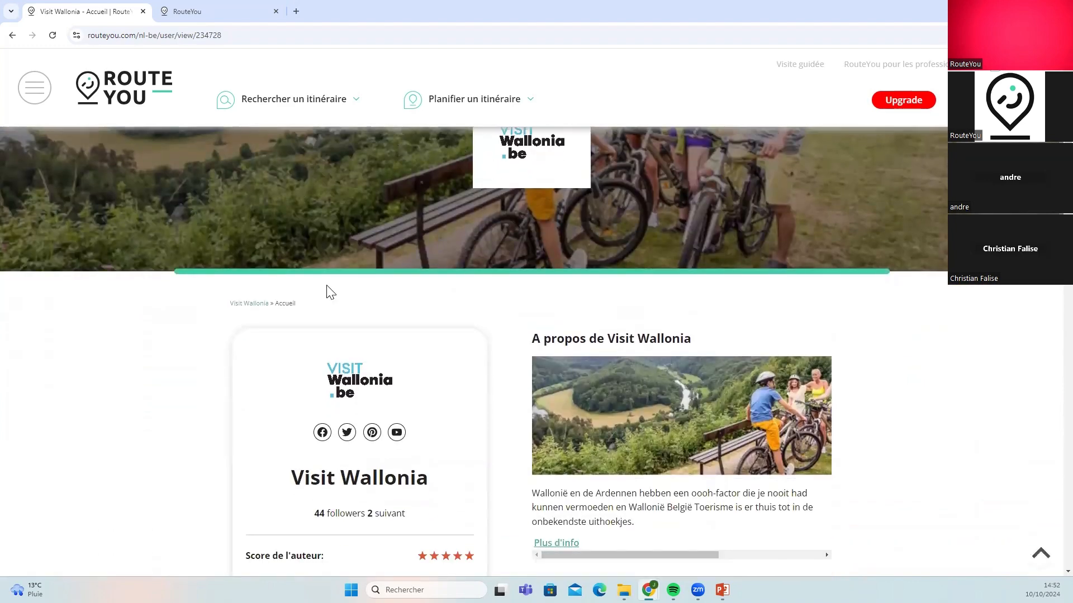
scroll(441, 252, down, 15)
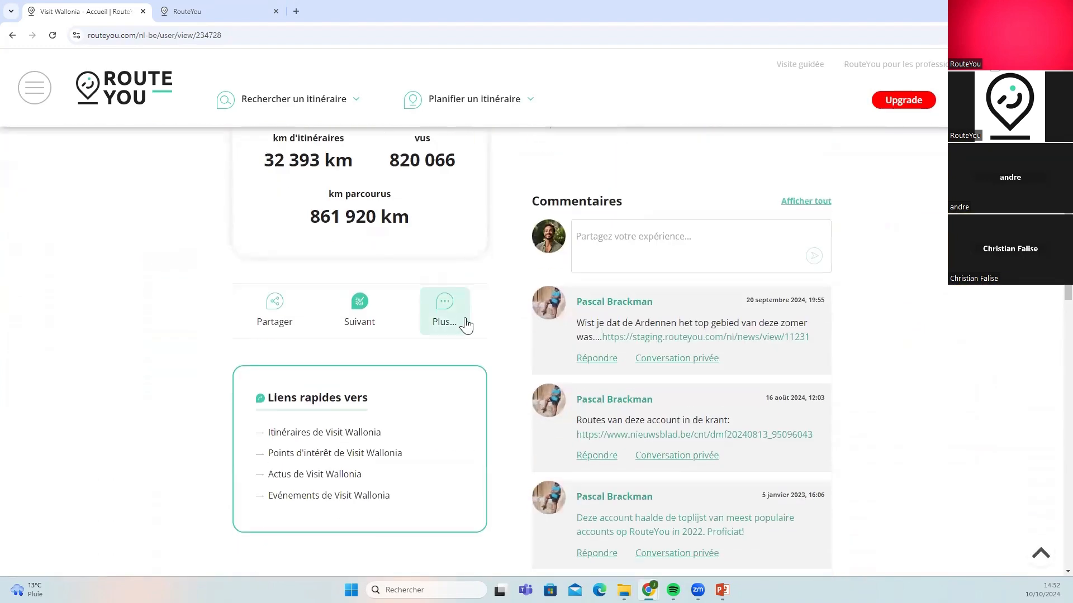
scroll(461, 329, down, 10)
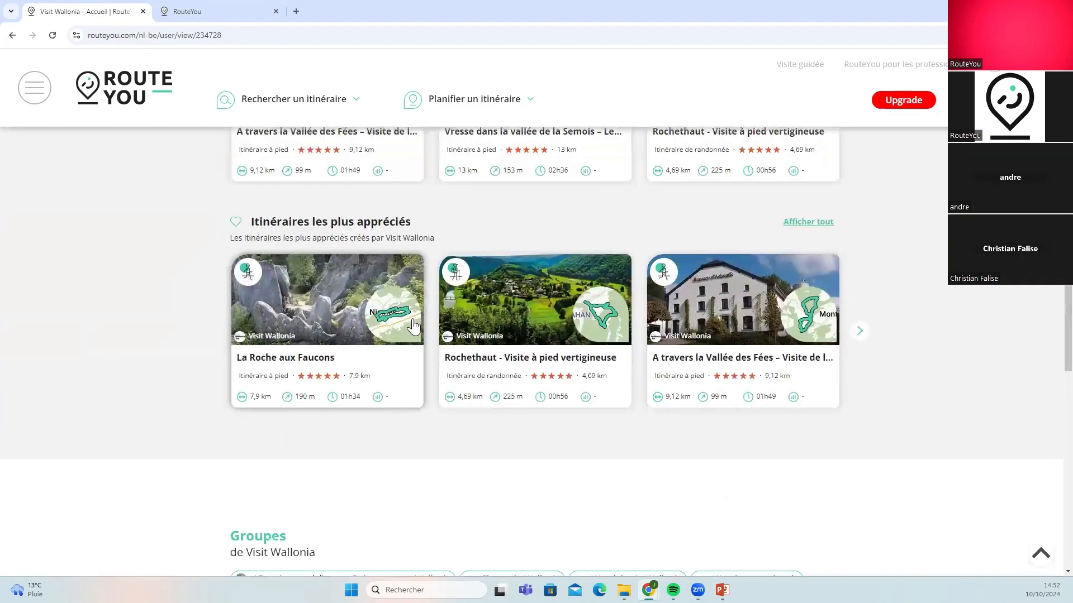
scroll(416, 321, down, 5)
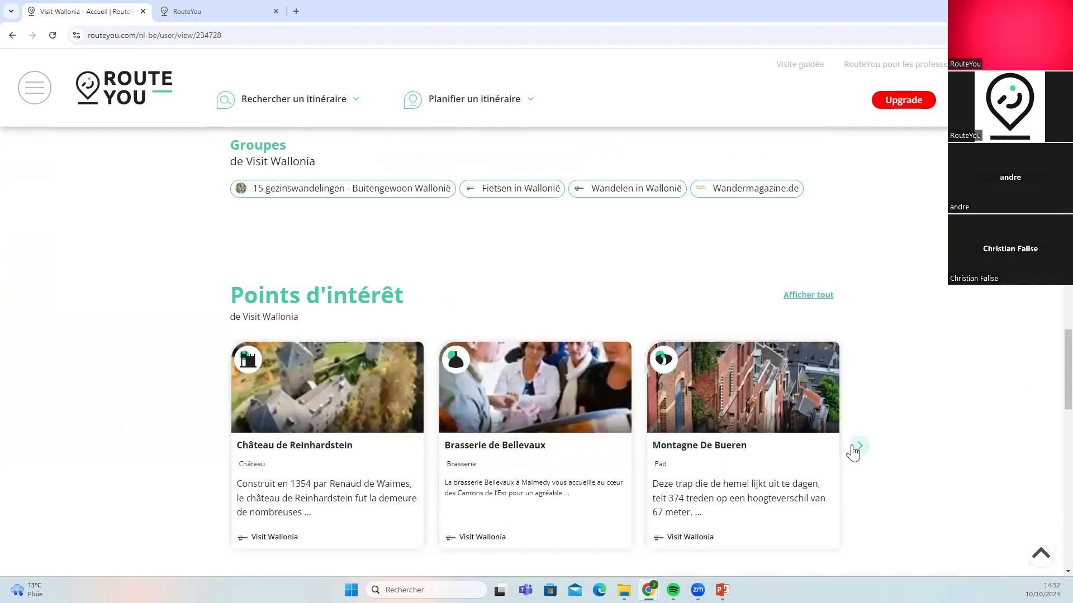
click(853, 449)
click(860, 457)
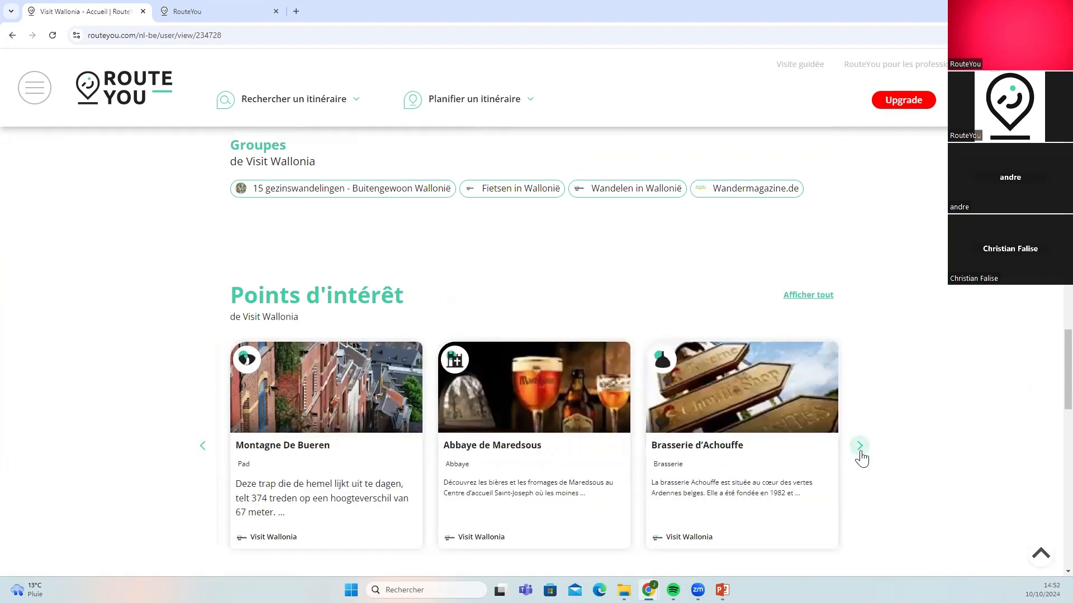
click(494, 453)
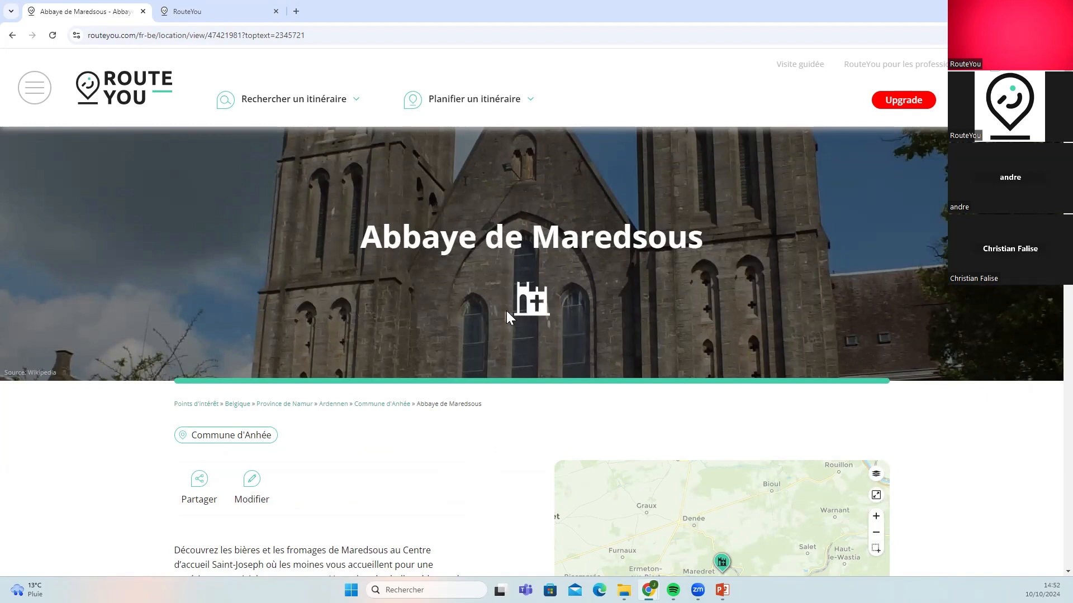
Like Visit Wallonia's description of Abbaye de Maredsous and add the point of interest to the favourites
scroll(506, 311, down, 3)
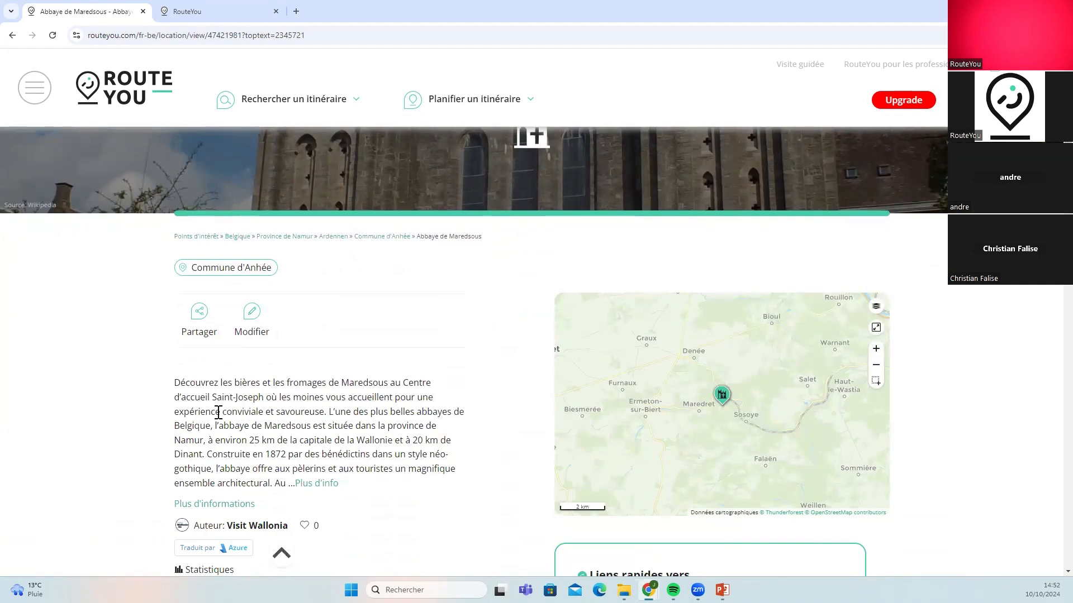
scroll(315, 412, down, 1)
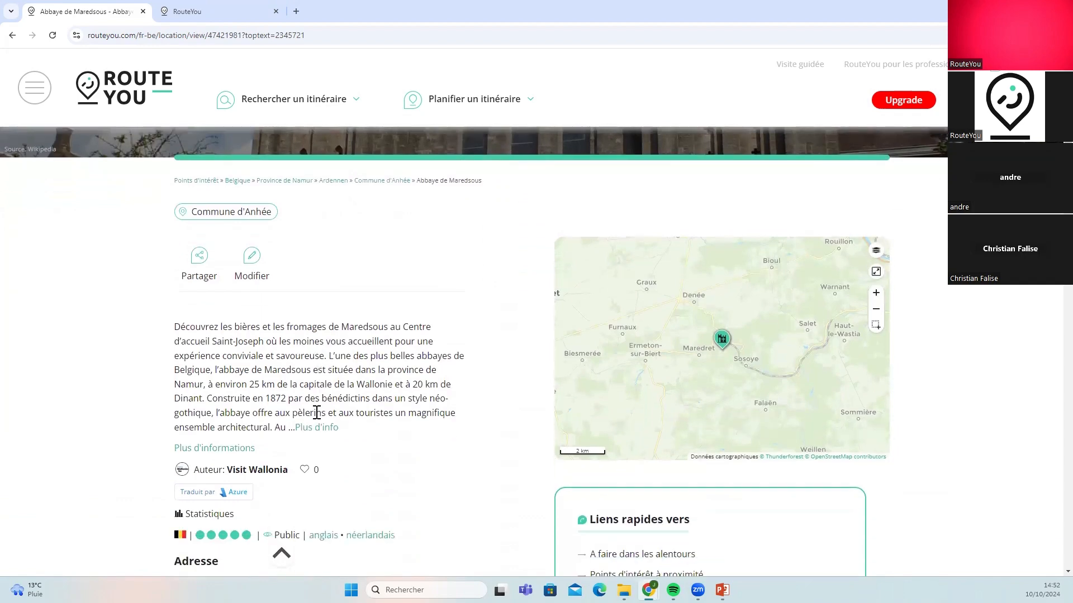
scroll(234, 422, down, 1)
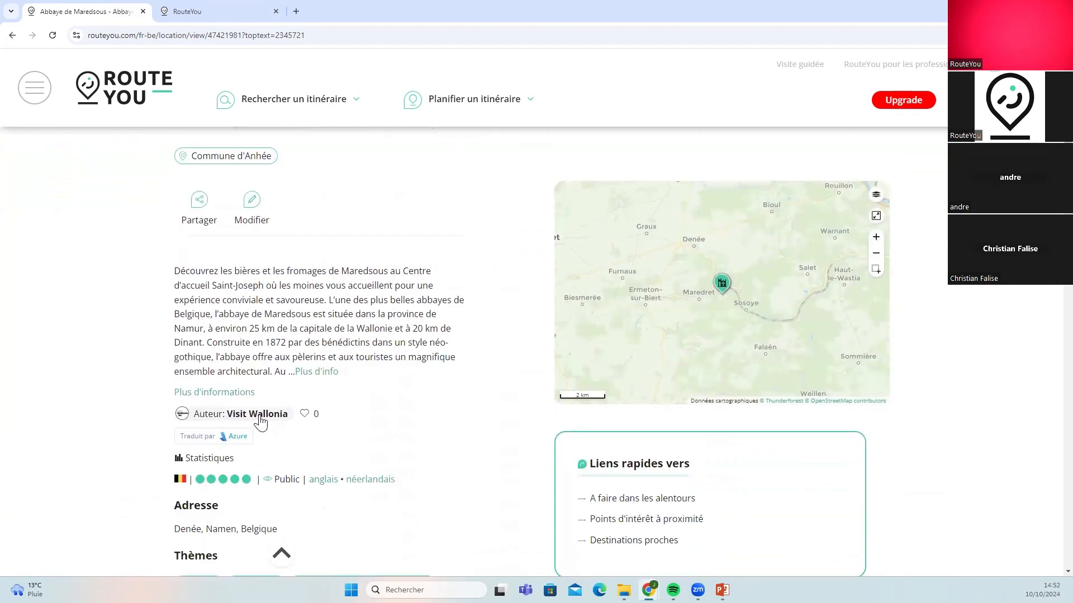
click(305, 414)
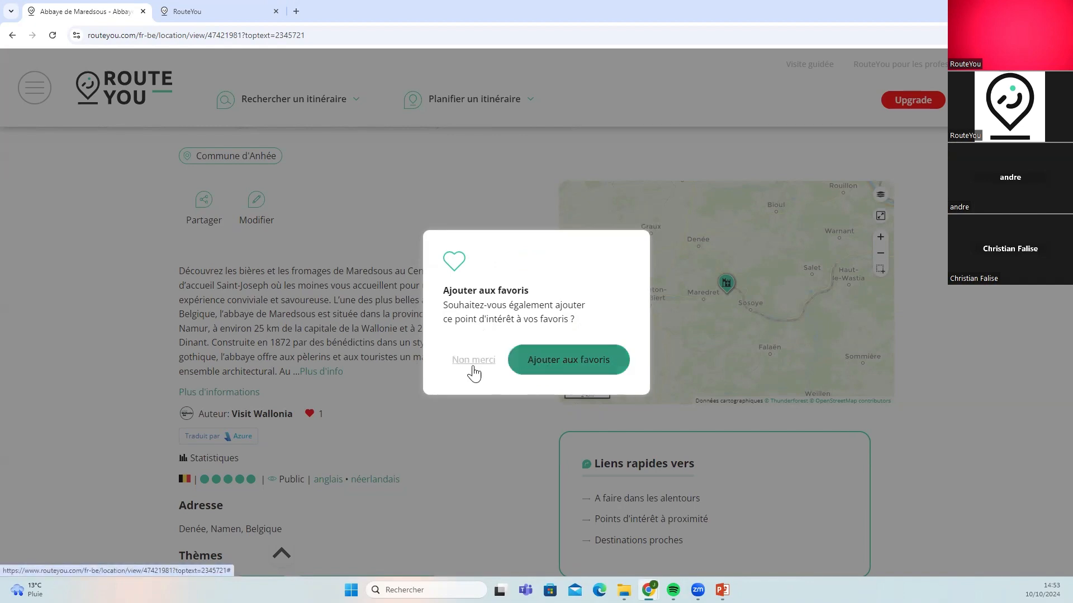
click(539, 366)
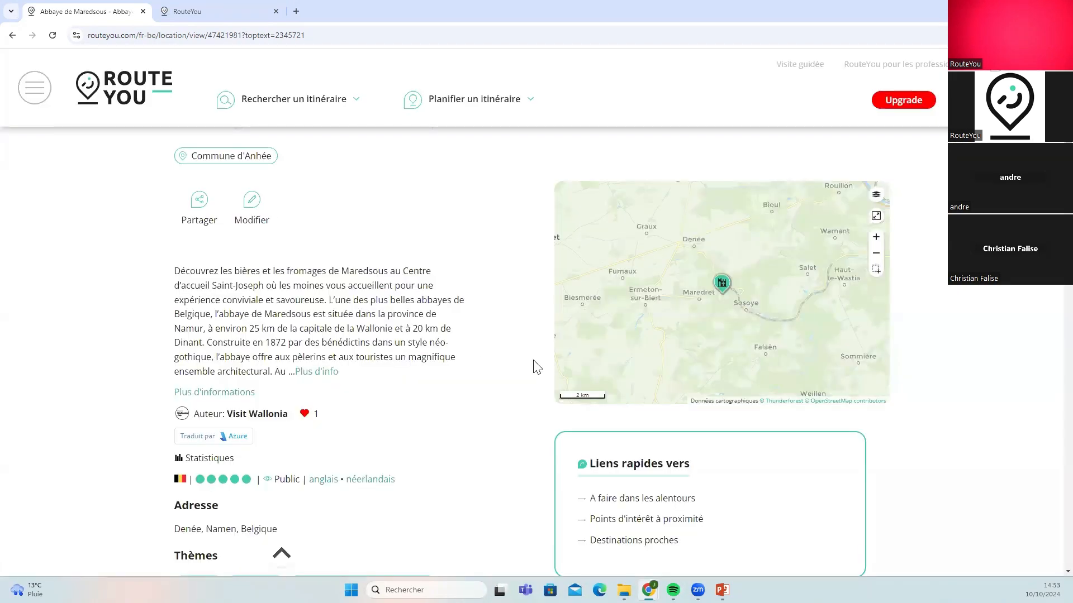
Look through the abbey page's address, themes, quick links, nearby routes block, recent comments and additional descriptions
scroll(268, 400, down, 2)
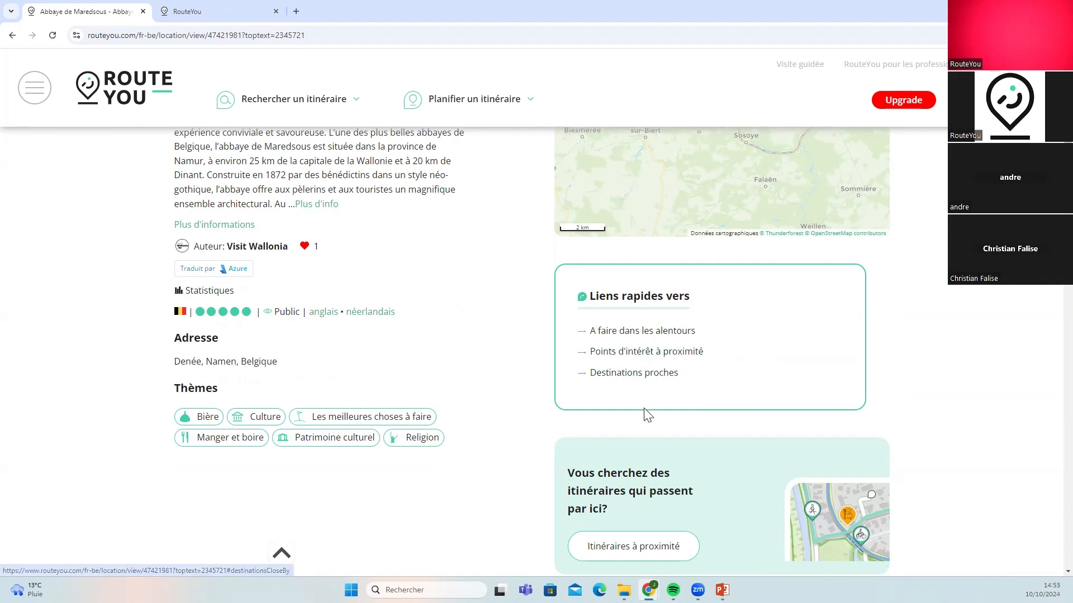
scroll(614, 419, down, 1)
scroll(619, 425, down, 2)
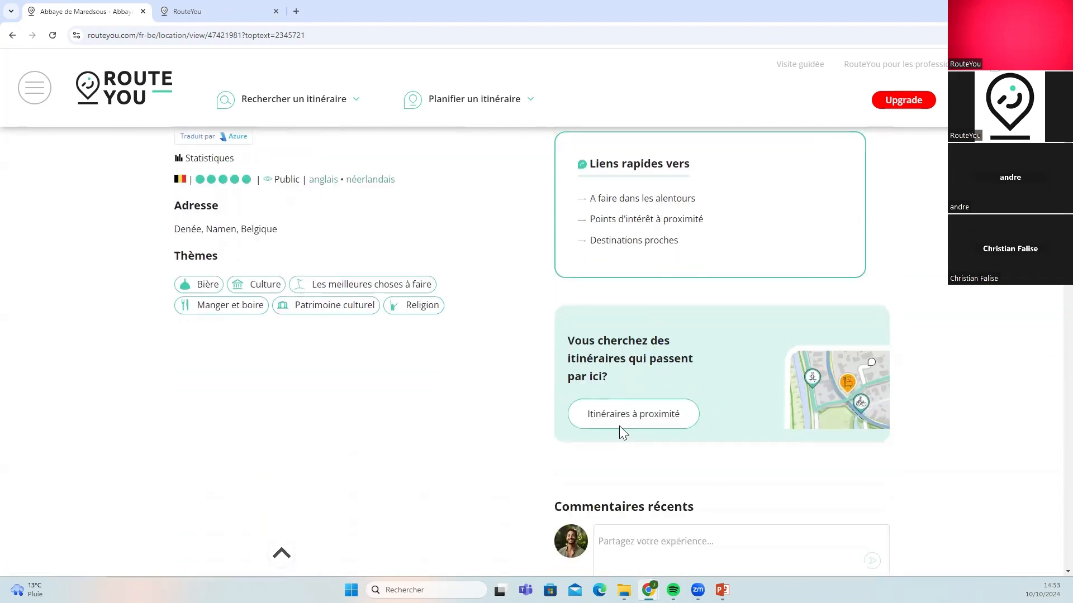
scroll(444, 385, down, 6)
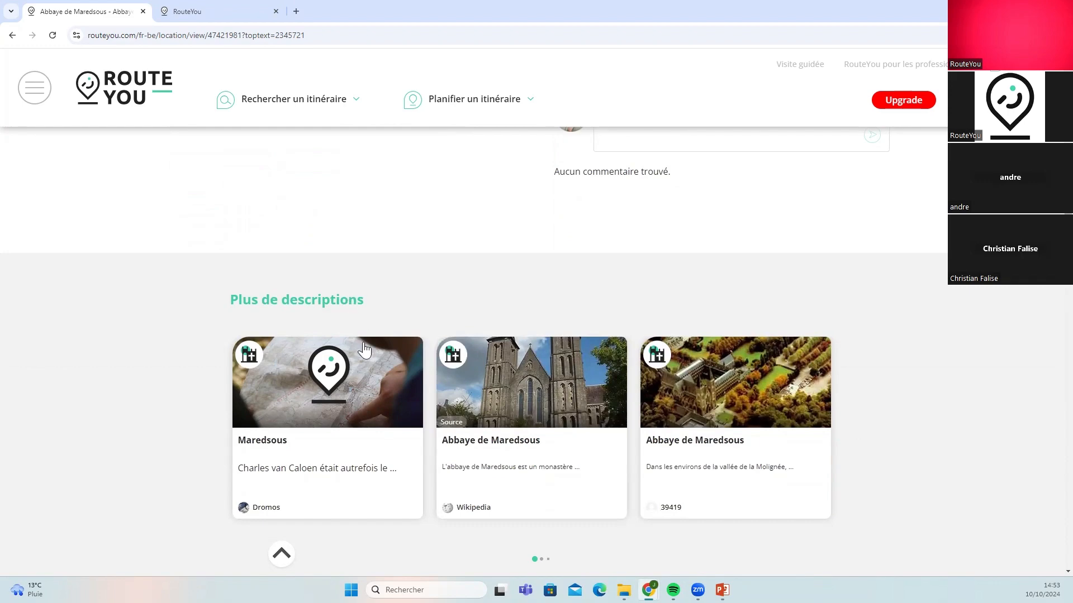
scroll(313, 335, up, 8)
scroll(301, 281, up, 2)
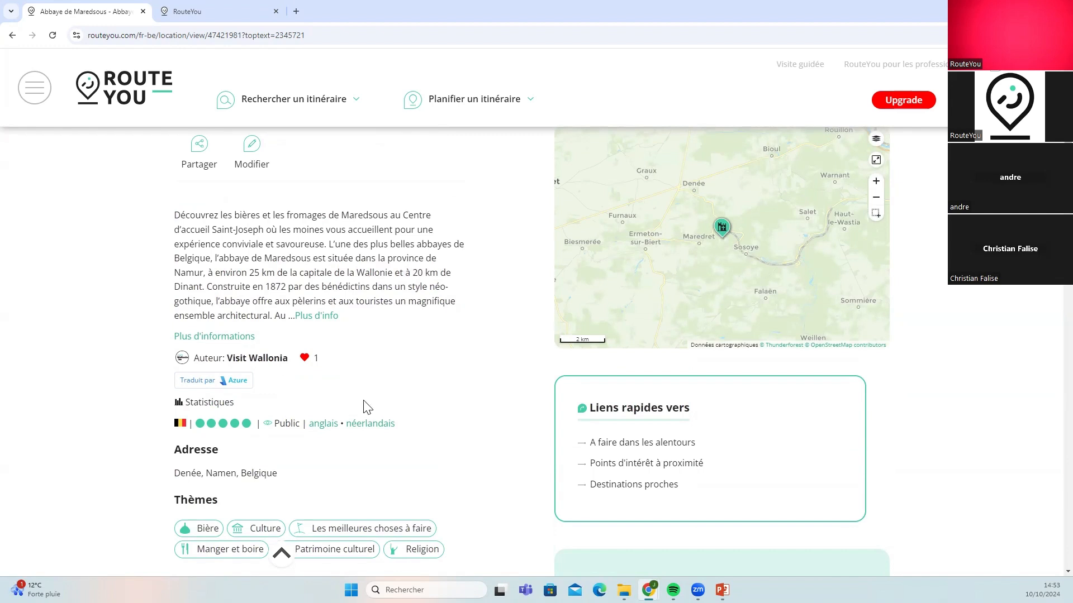
Open the additional description titled Maredsous and move on to the Wikipedia description of the abbey
scroll(364, 408, down, 10)
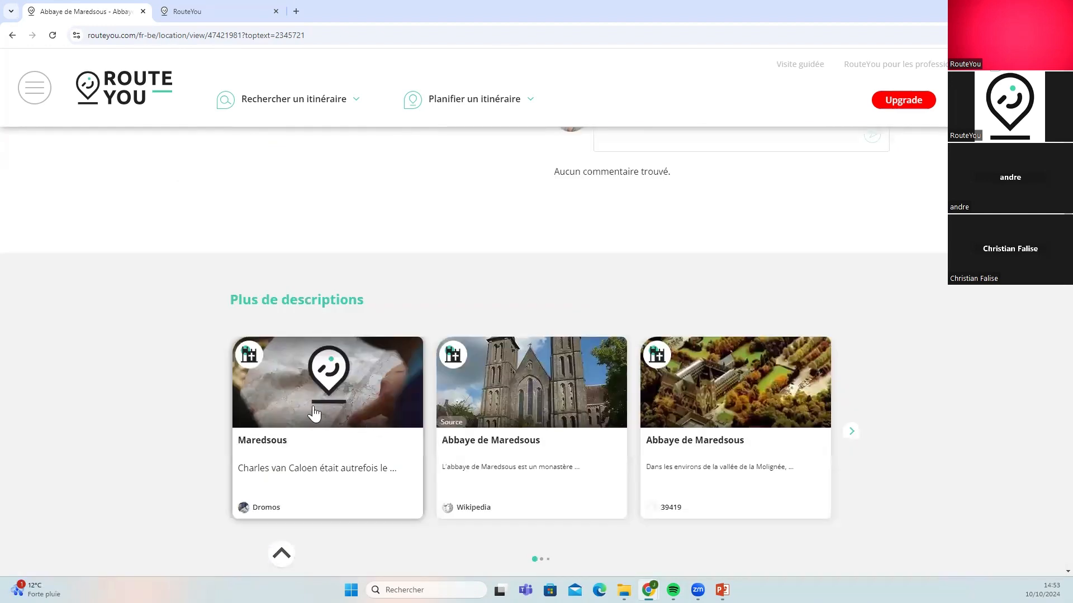
click(290, 476)
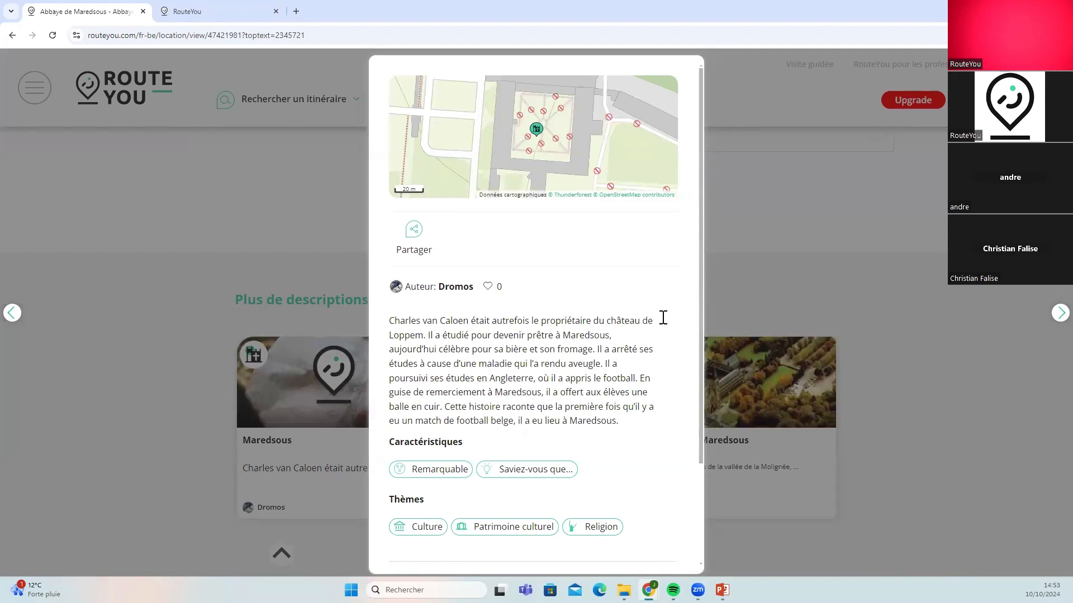
click(1059, 314)
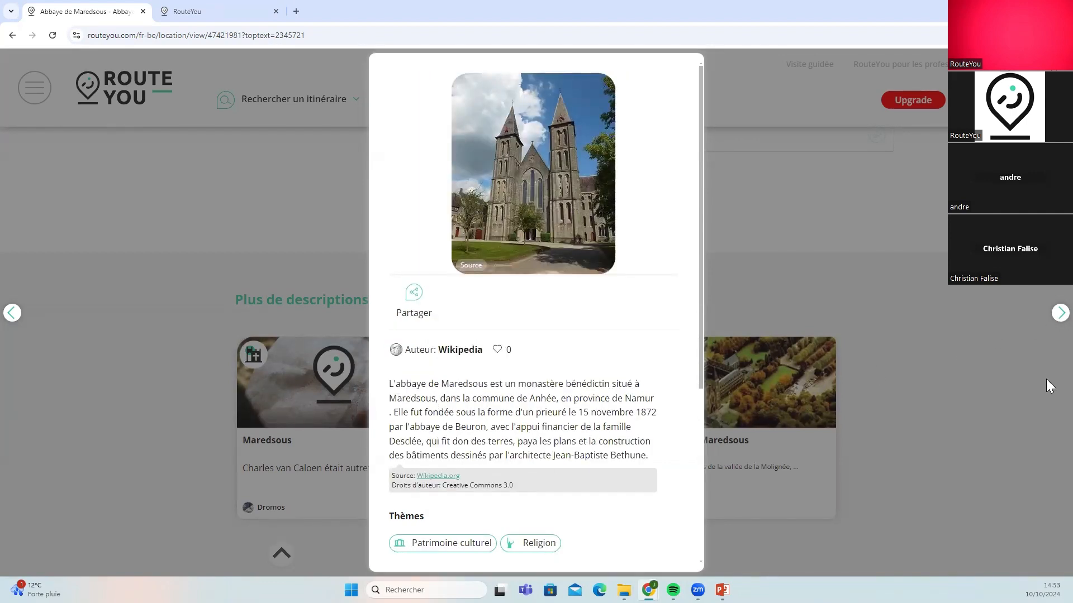
Move on to the last abbey description in view, read its text, themes and location map, and close it
click(1059, 313)
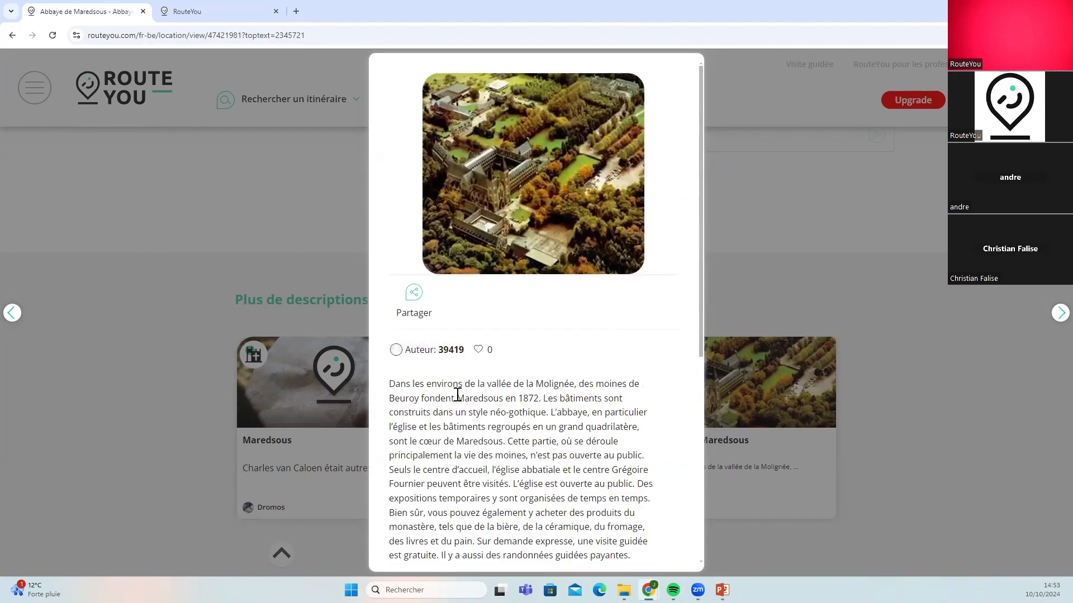
scroll(457, 394, down, 2)
scroll(569, 162, up, 2)
scroll(591, 252, down, 3)
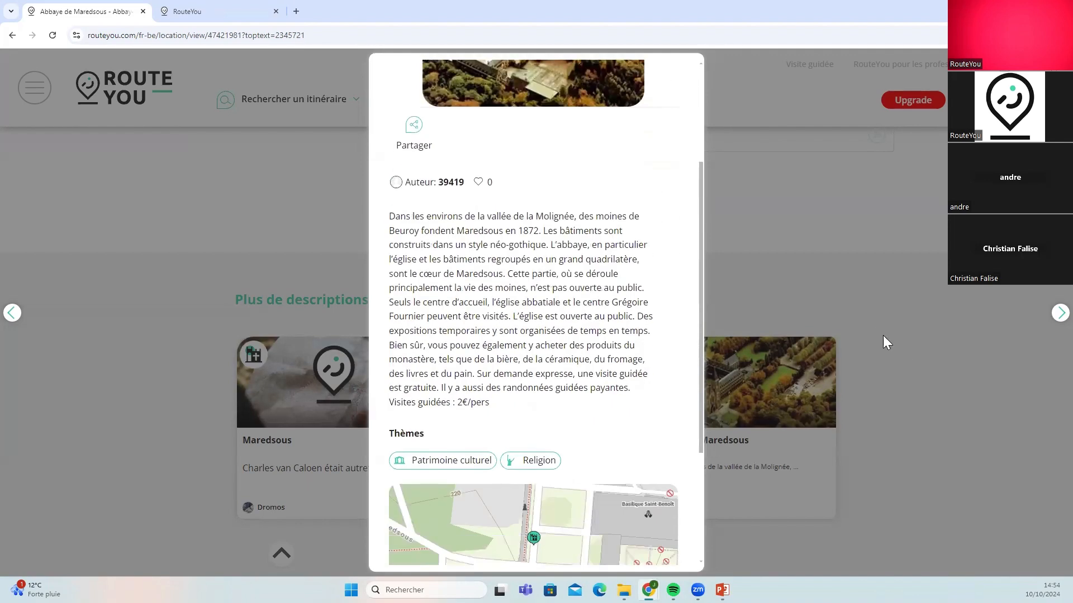
scroll(539, 239, down, 2)
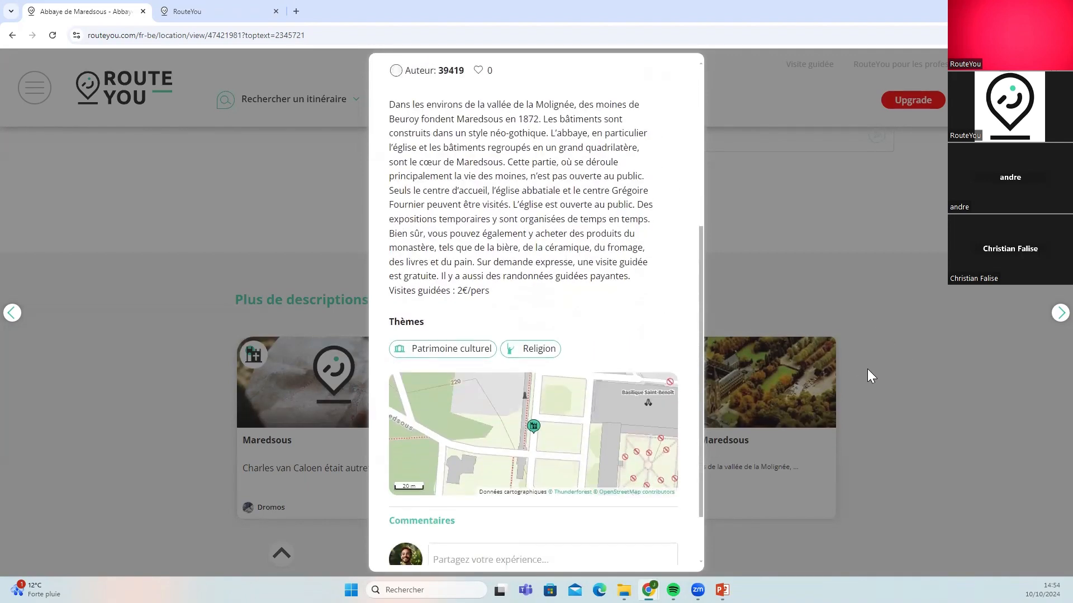
click(908, 380)
Reopen Dromos's Maredsous description, review its text, characteristics, themes and comments section, and close it
scroll(273, 427, down, 1)
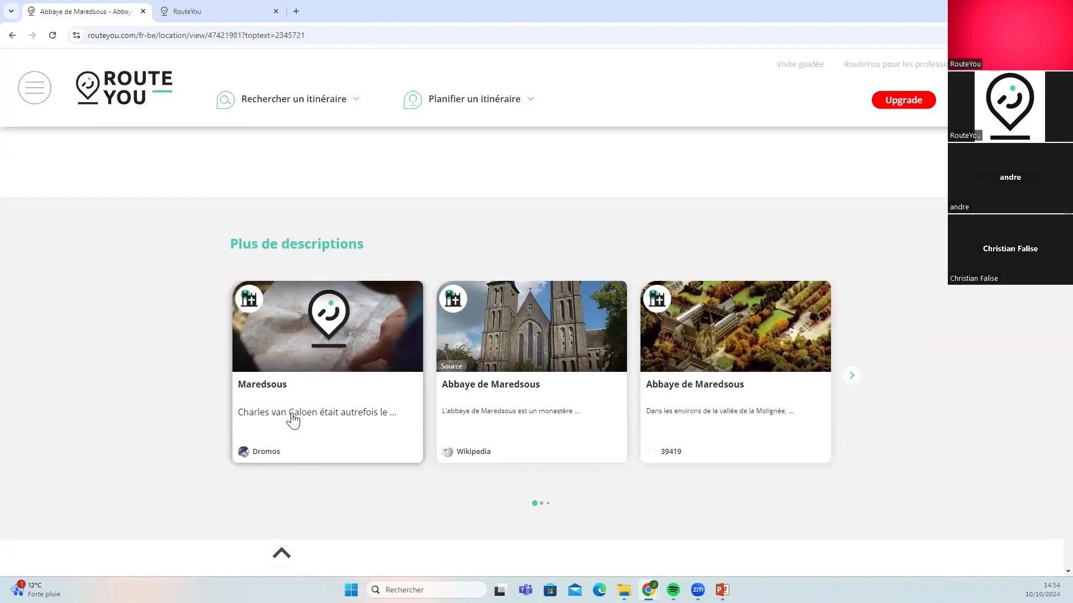
click(292, 420)
scroll(498, 438, down, 3)
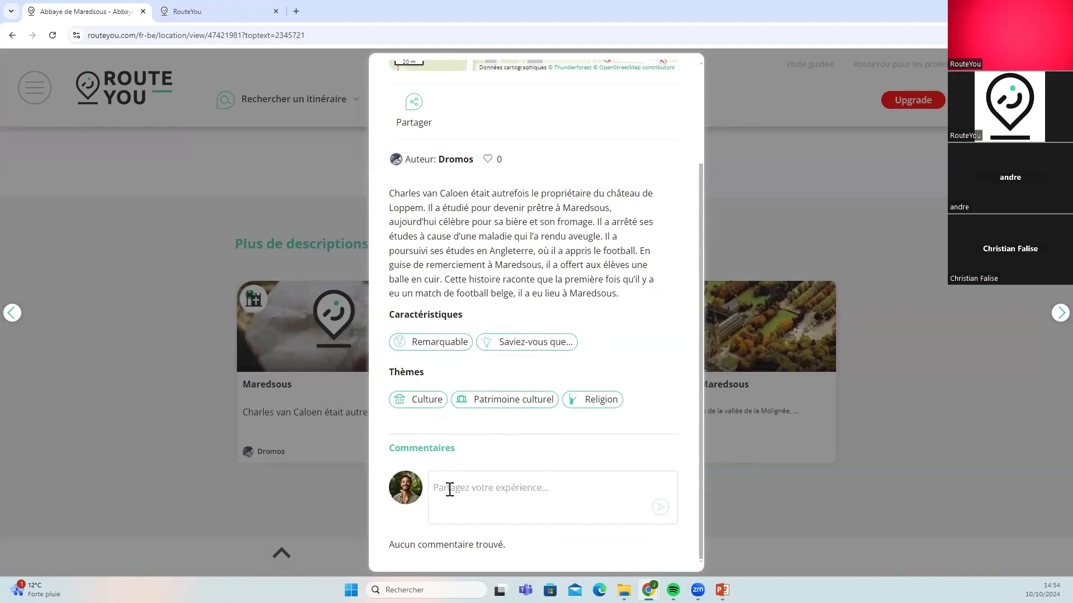
scroll(405, 292, up, 2)
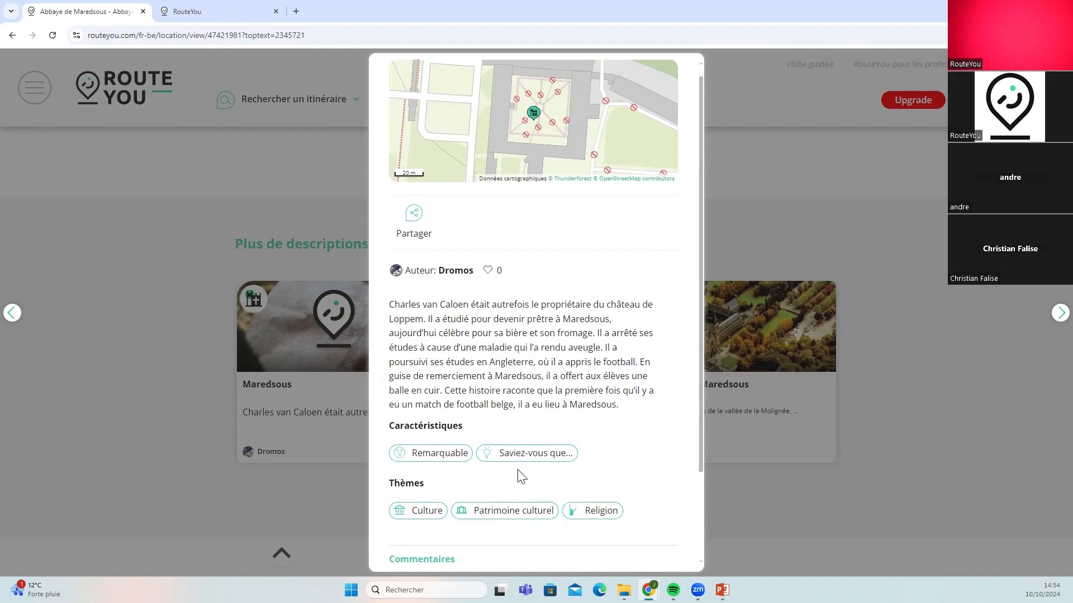
scroll(468, 491, down, 2)
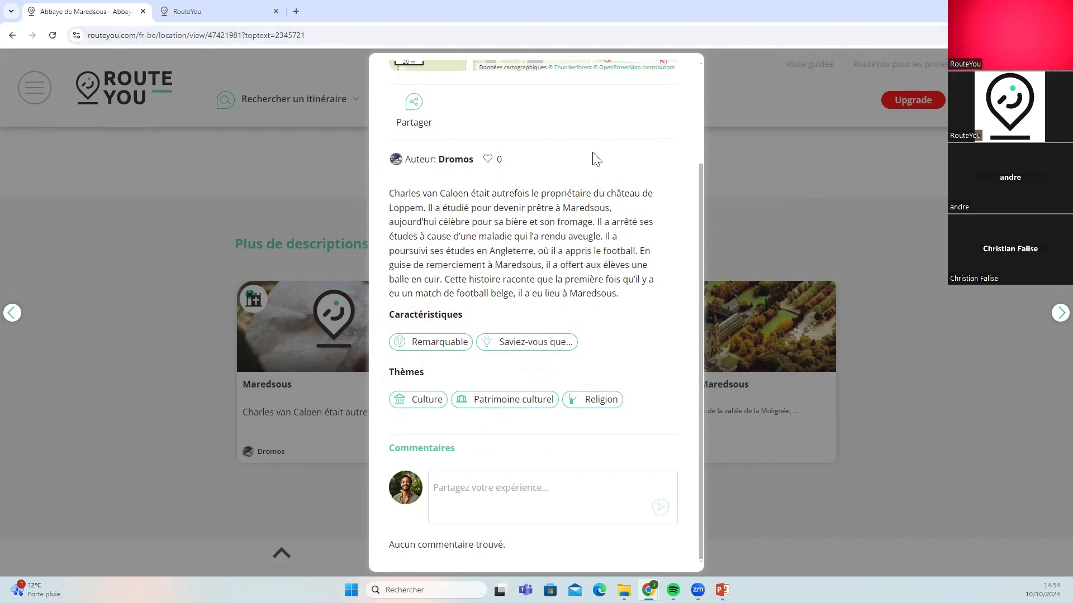
click(935, 231)
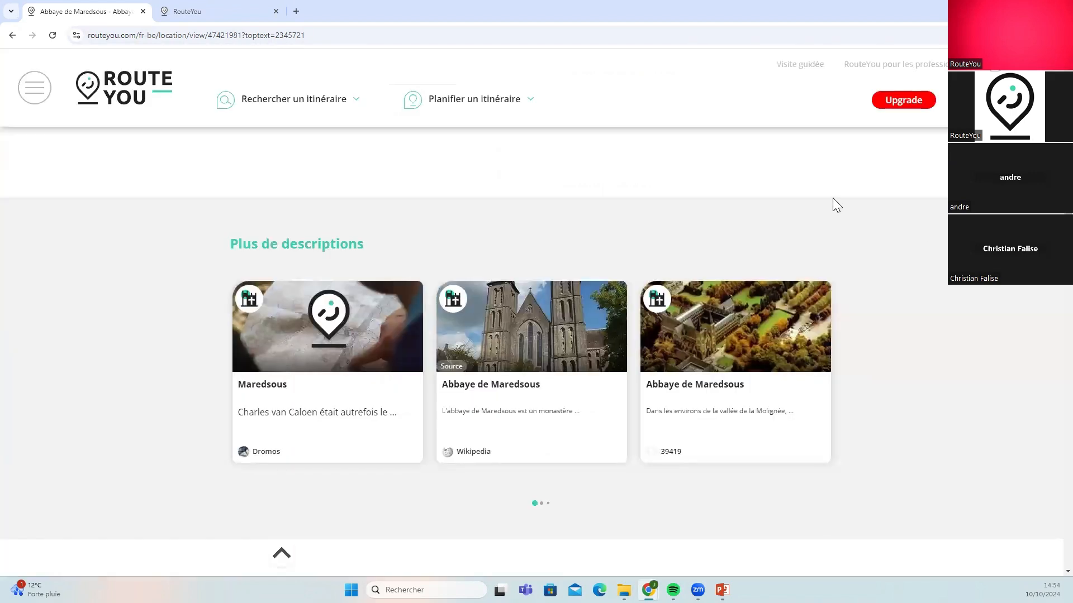
Look through the remaining additional descriptions of the abbey and its photo gallery
scroll(552, 261, down, 2)
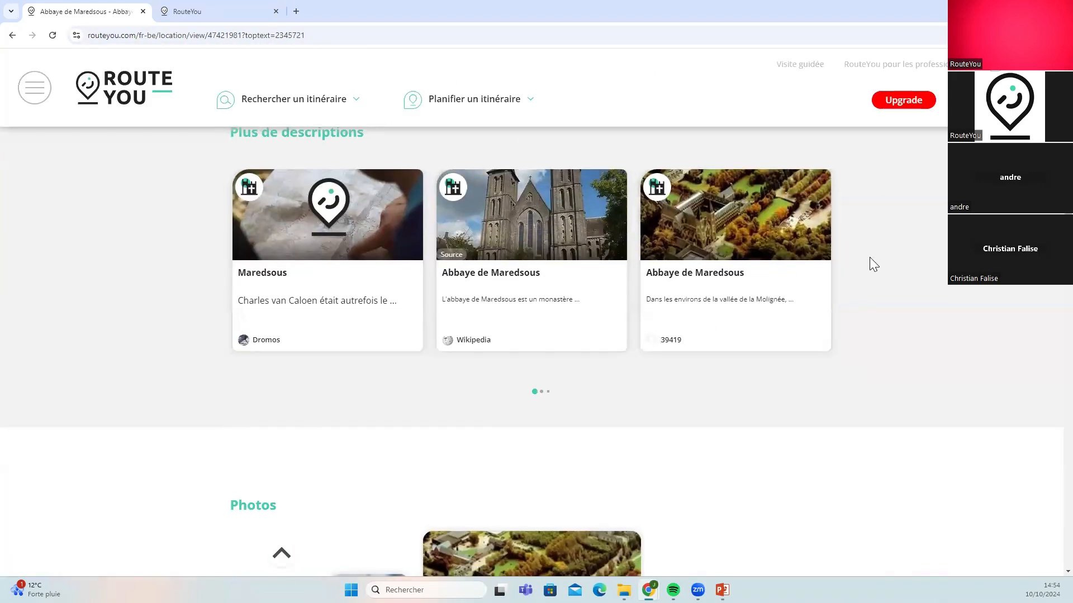
click(851, 266)
click(851, 267)
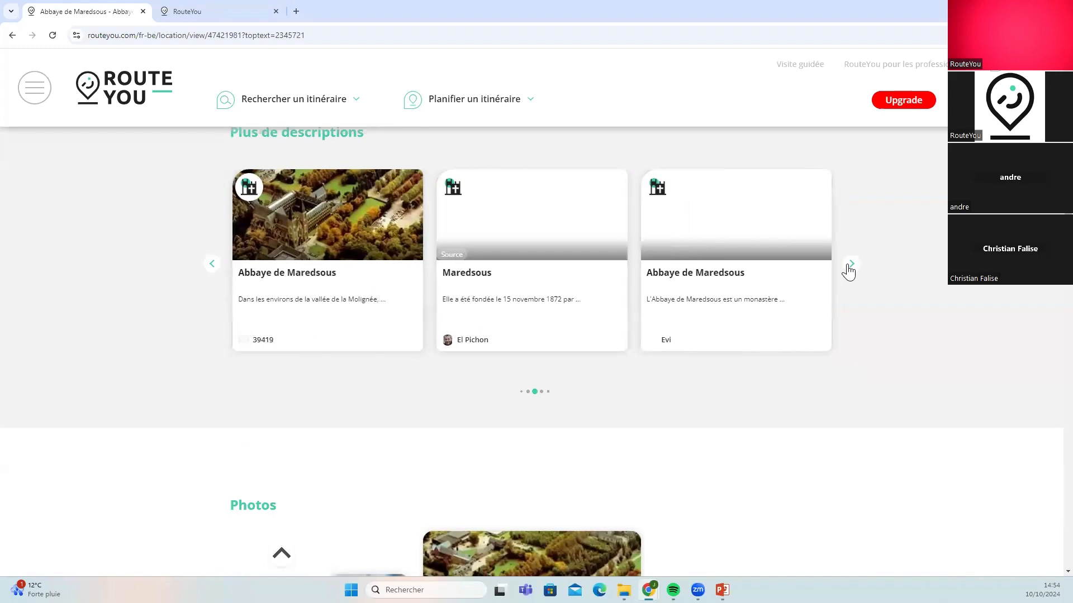
scroll(607, 292, down, 2)
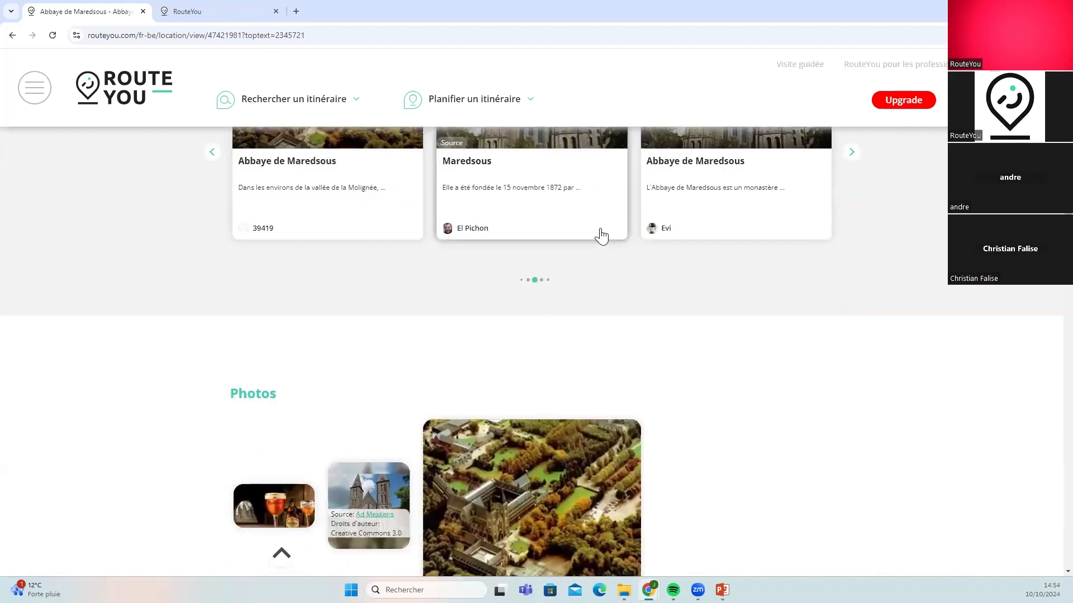
scroll(259, 259, down, 2)
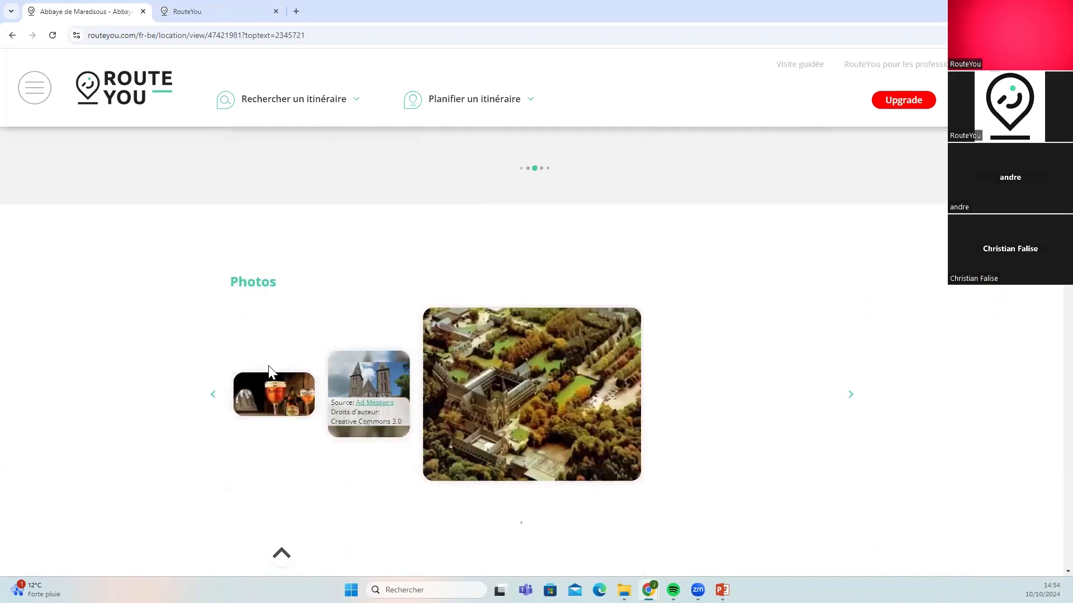
scroll(486, 443, down, 5)
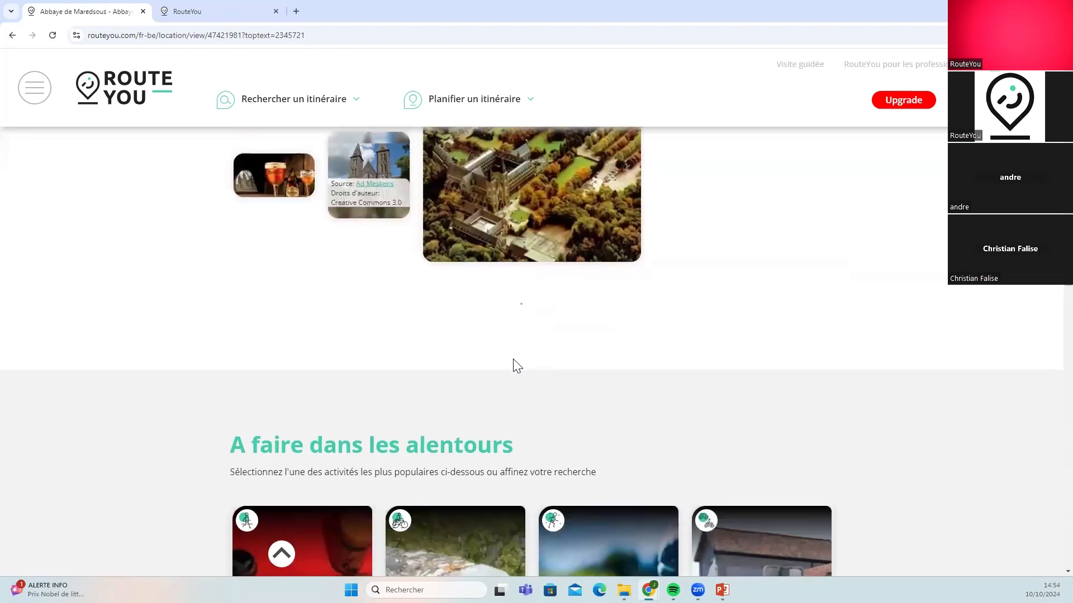
Open the walking itineraries from the nearby activities and review the Anhée selection's introduction and overview map
scroll(395, 328, down, 2)
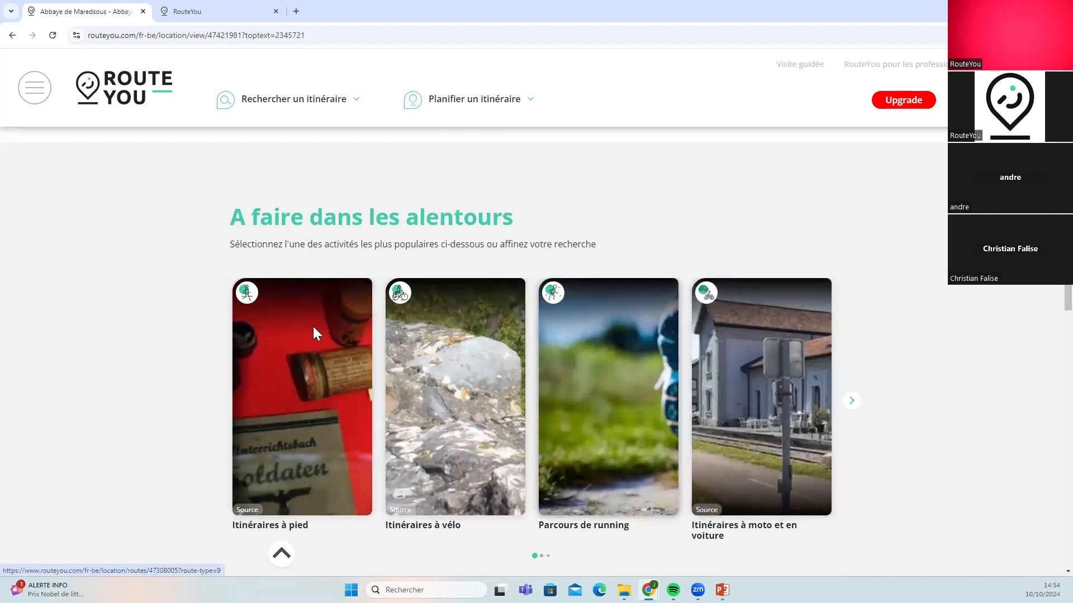
click(295, 418)
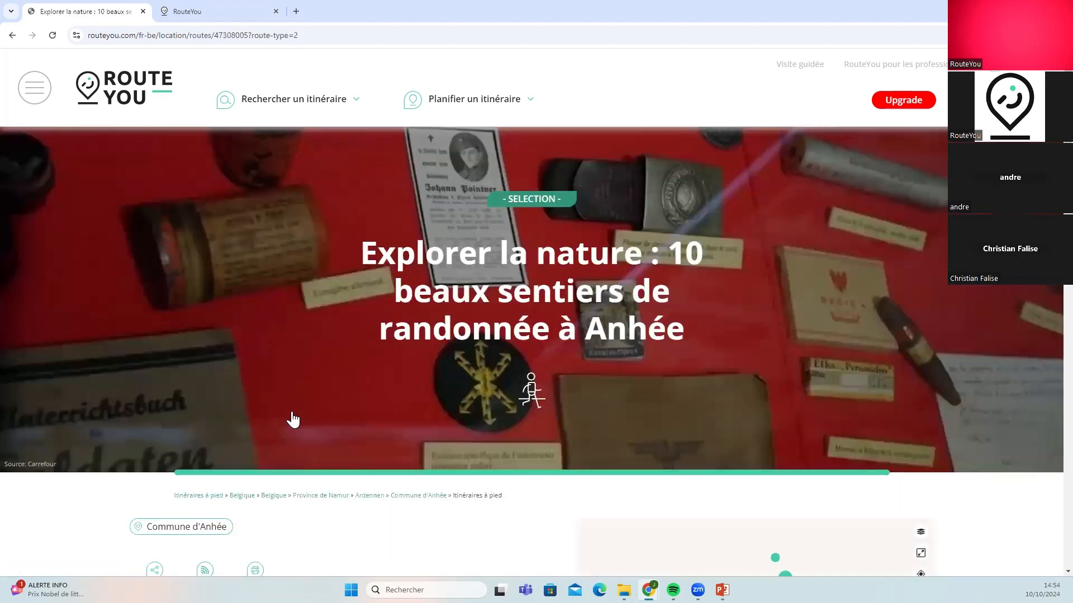
scroll(439, 290, down, 3)
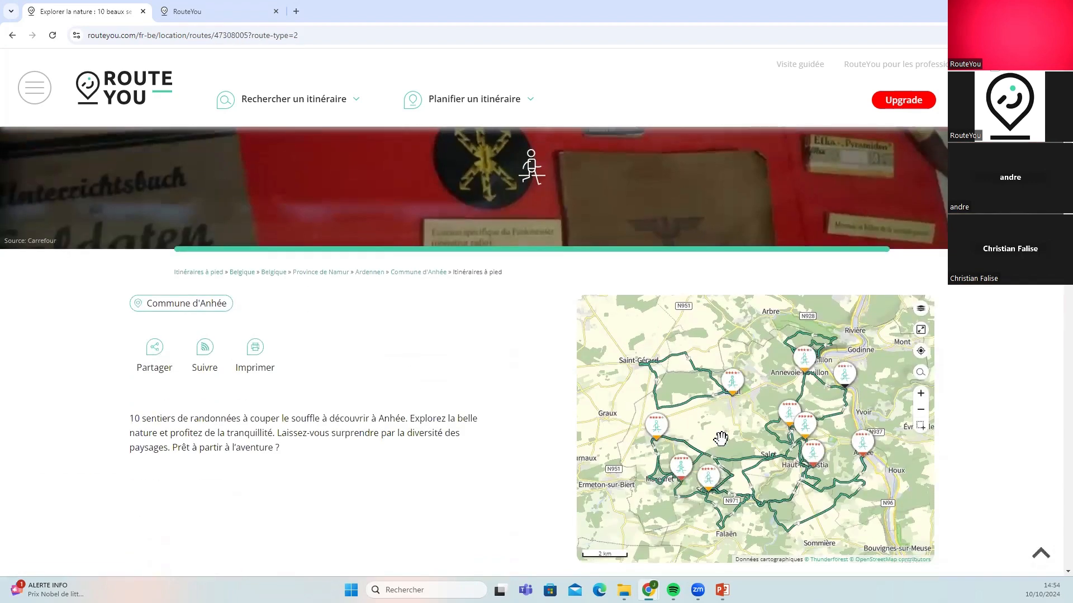
scroll(487, 216, up, 1)
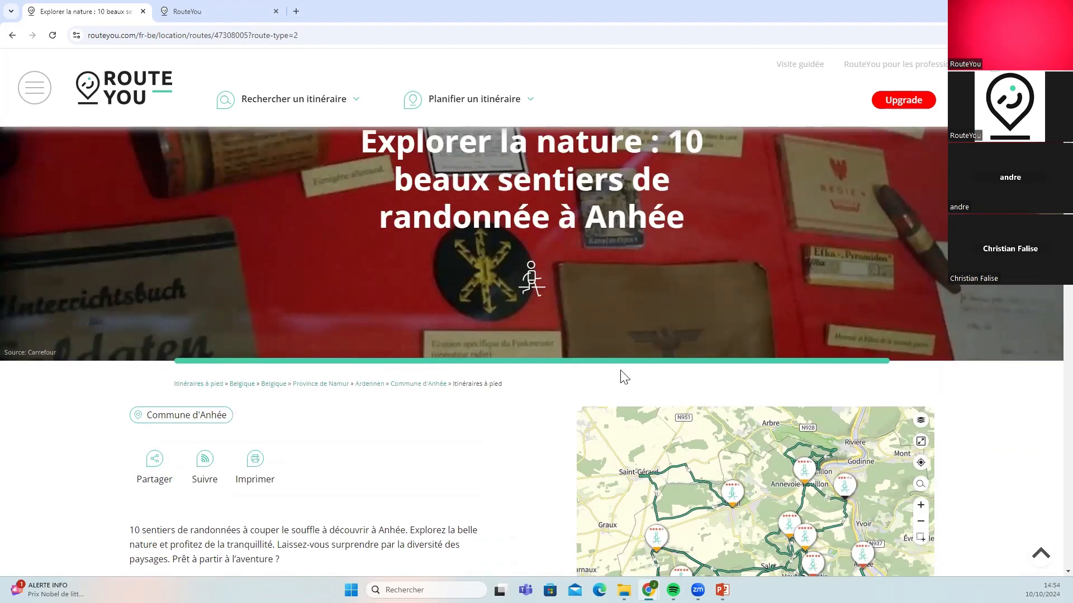
scroll(625, 377, down, 2)
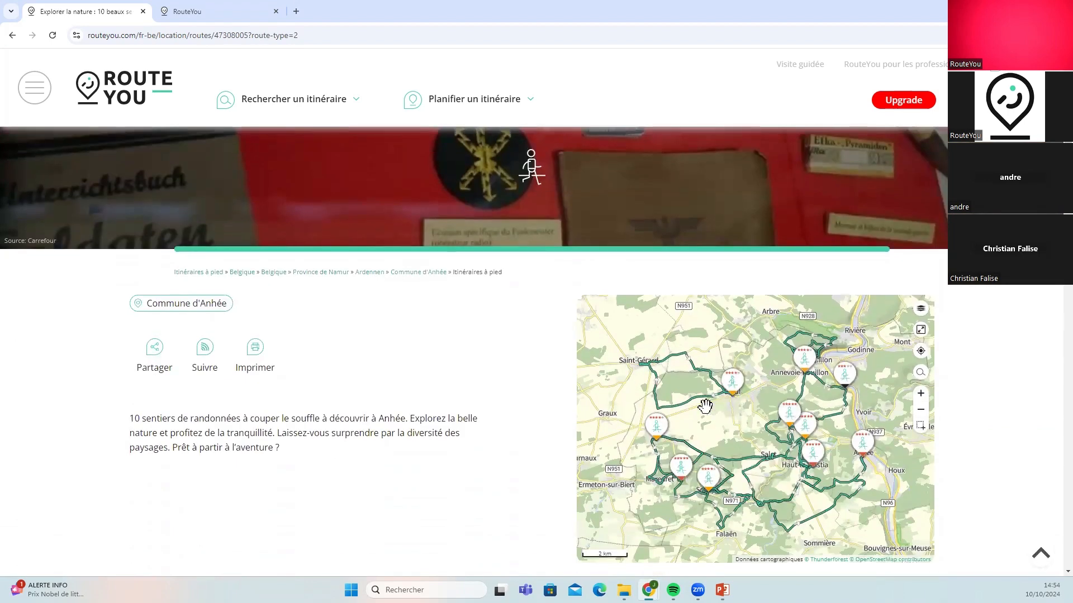
scroll(705, 406, down, 2)
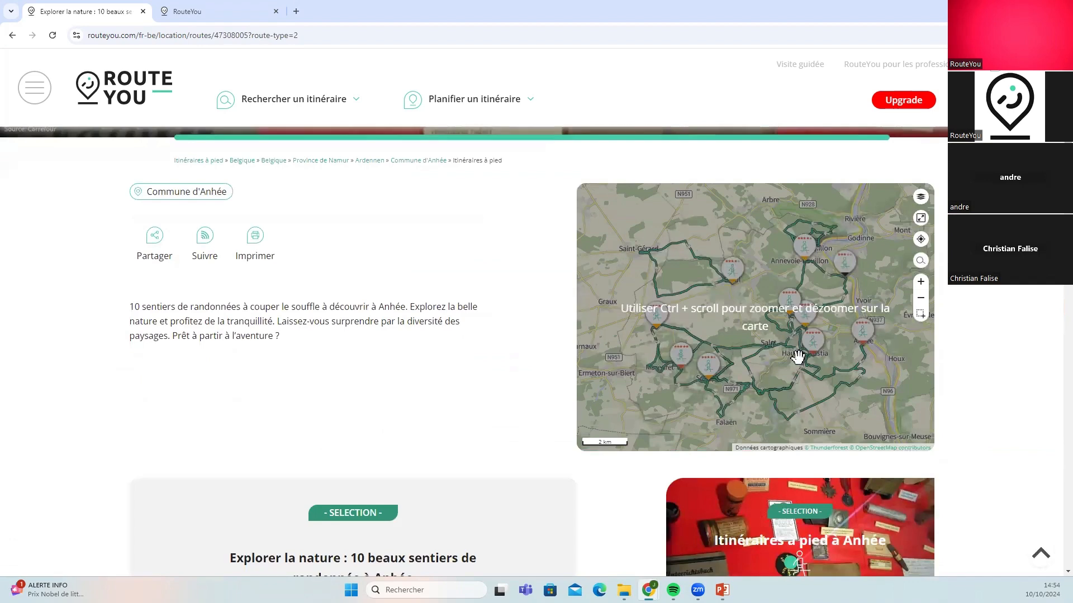
scroll(286, 420, down, 5)
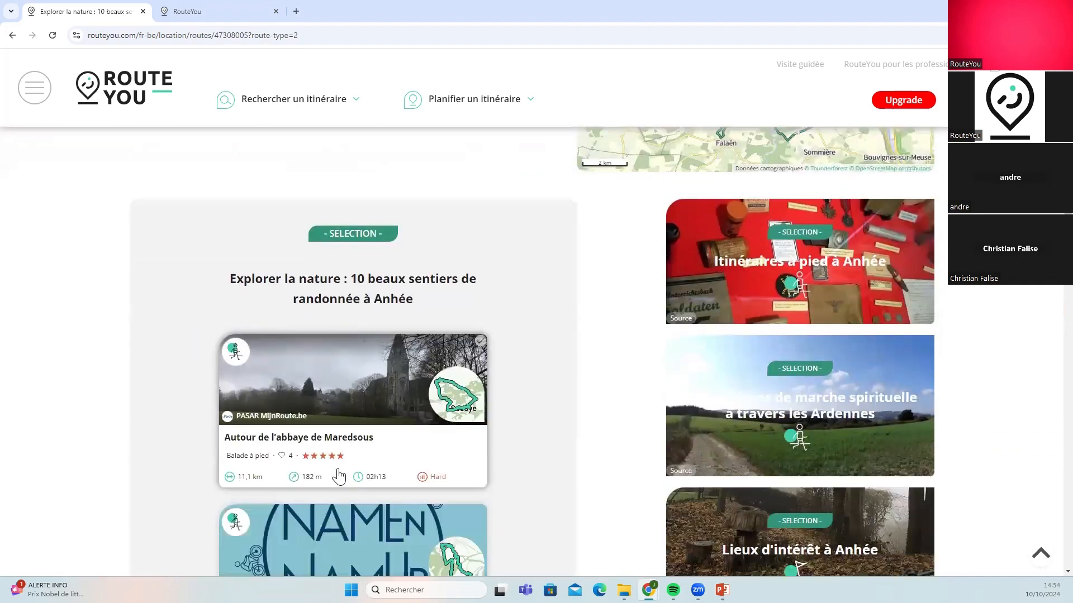
Browse the ten hiking trails in Anhée and open the route Autour de l'abbaye de Maredsous
scroll(324, 433, down, 3)
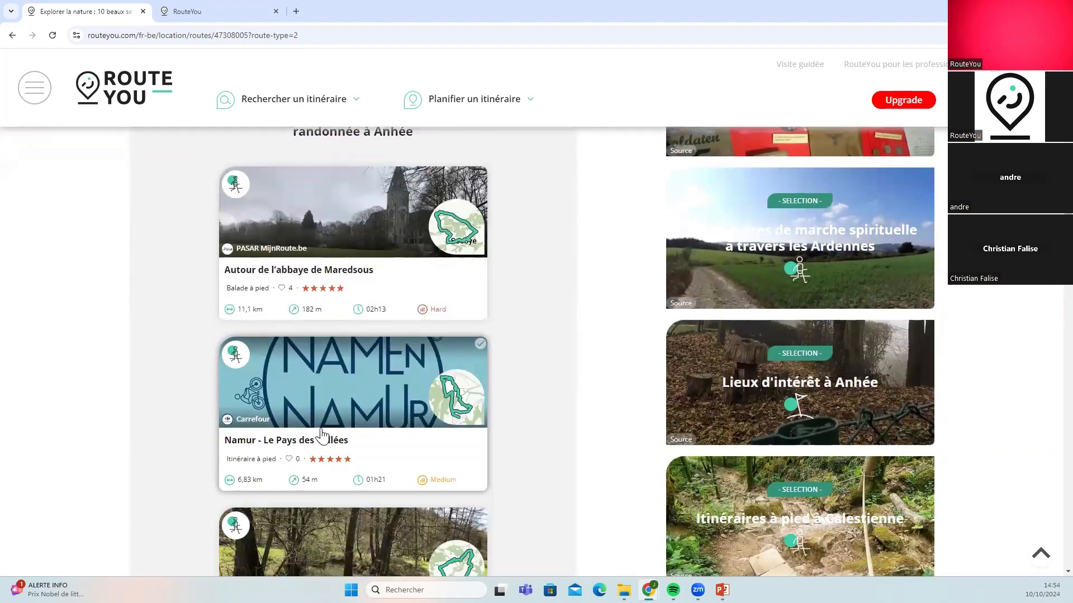
scroll(326, 464, down, 4)
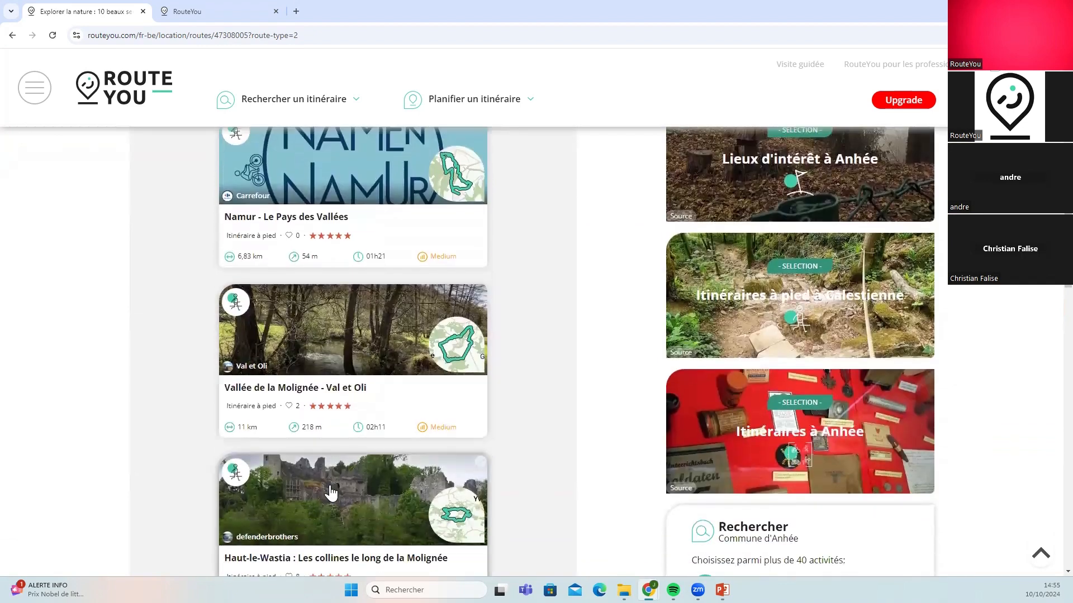
scroll(331, 493, down, 2)
scroll(333, 474, down, 7)
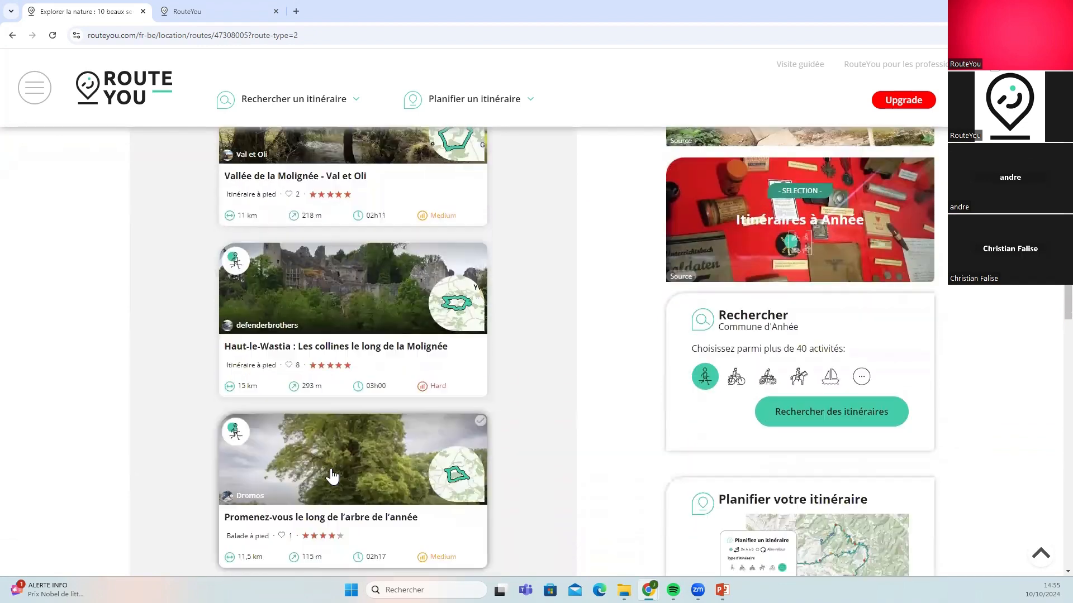
scroll(336, 473, down, 4)
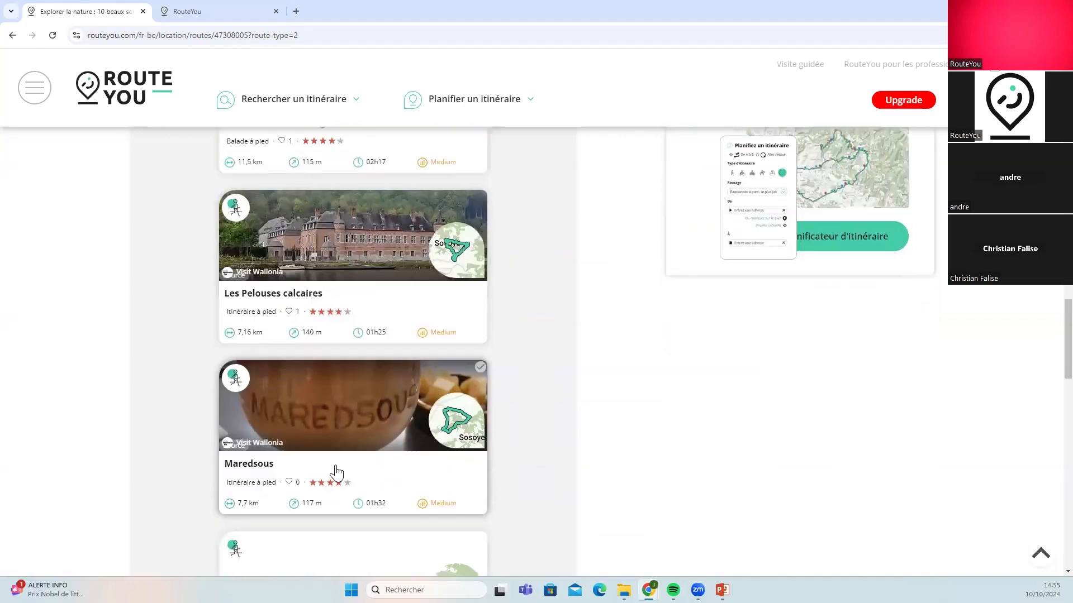
scroll(334, 470, down, 2)
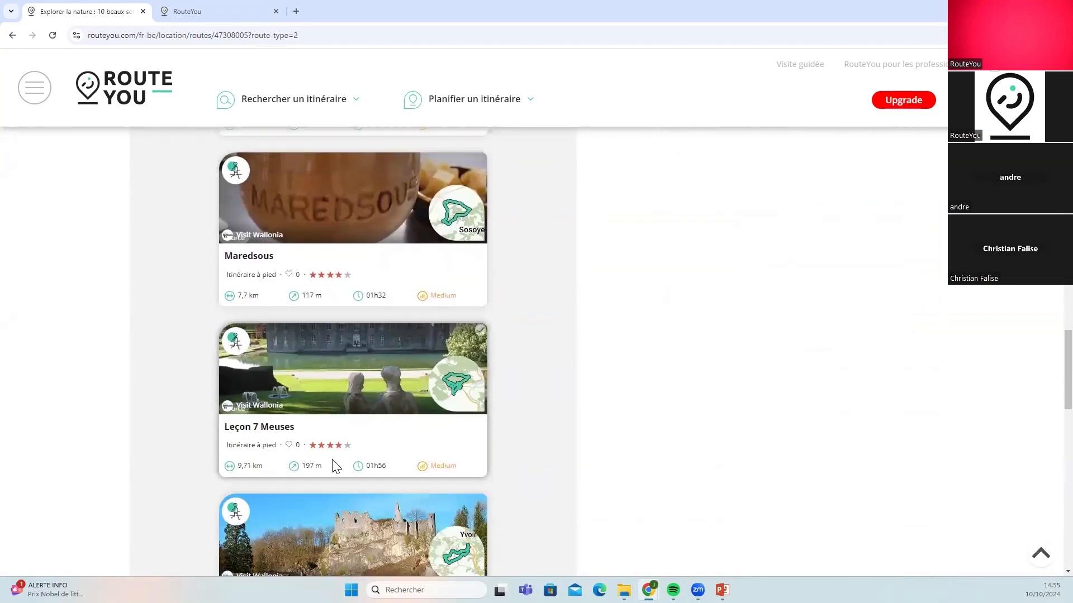
scroll(328, 459, down, 5)
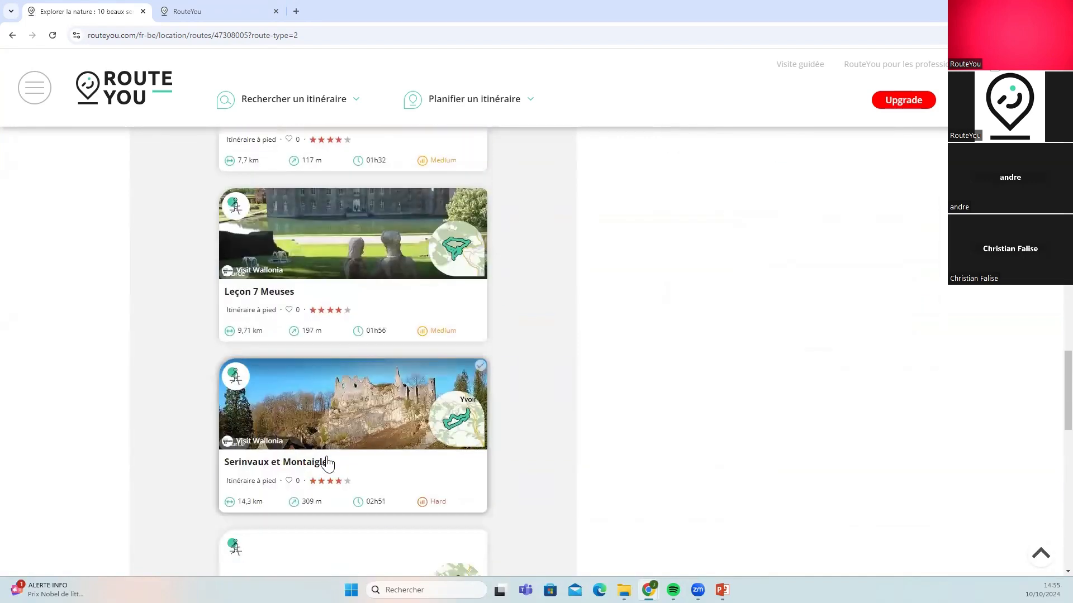
scroll(320, 469, up, 18)
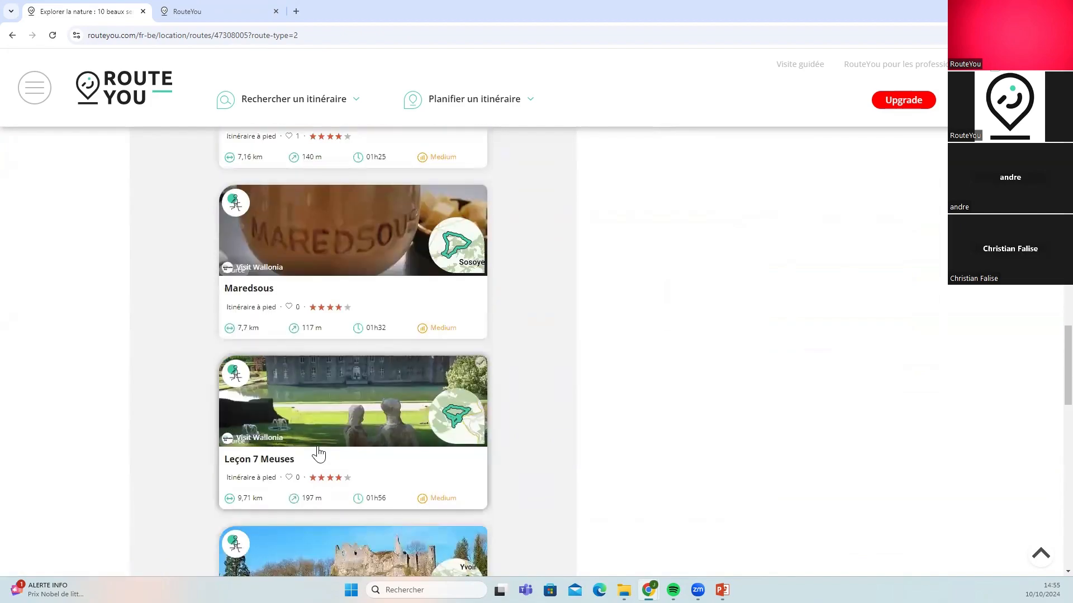
scroll(289, 272, up, 7)
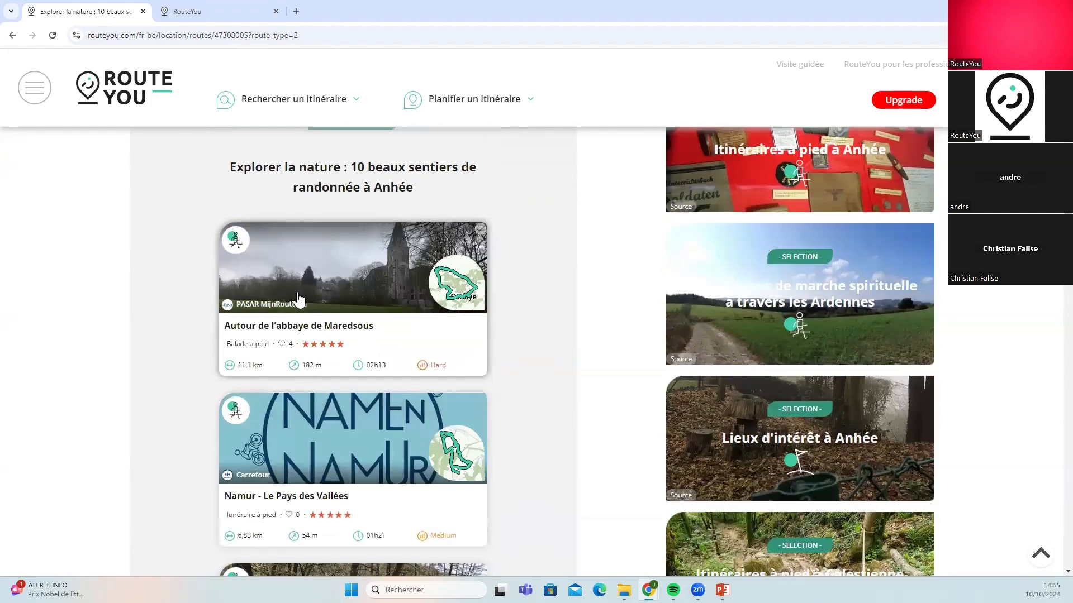
click(299, 300)
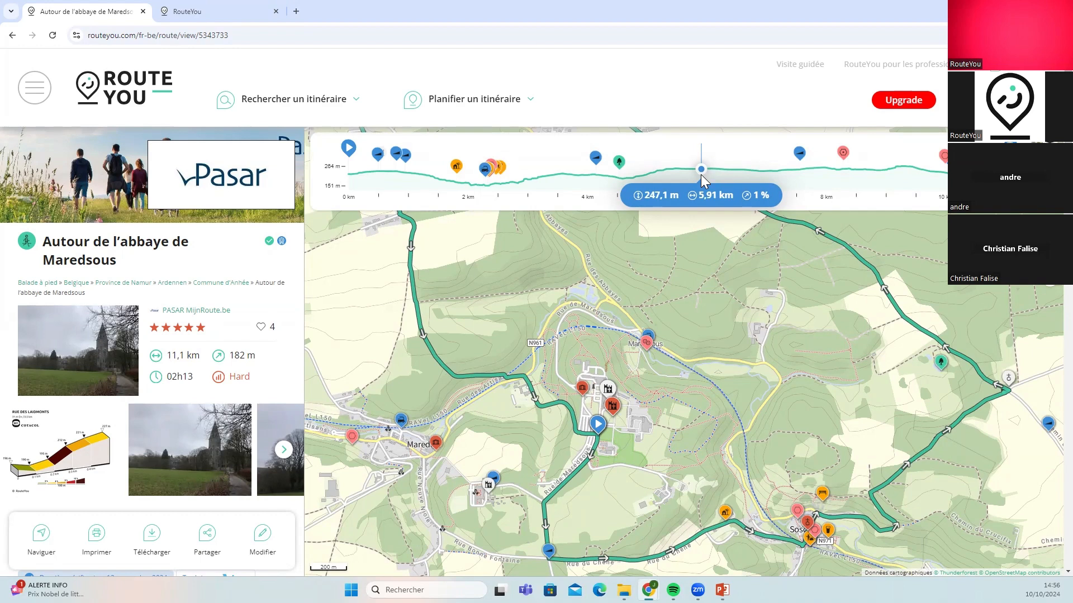
View the descriptions of Denée and Carrière Marenne from the route's elevation profile, closing each one
click(842, 150)
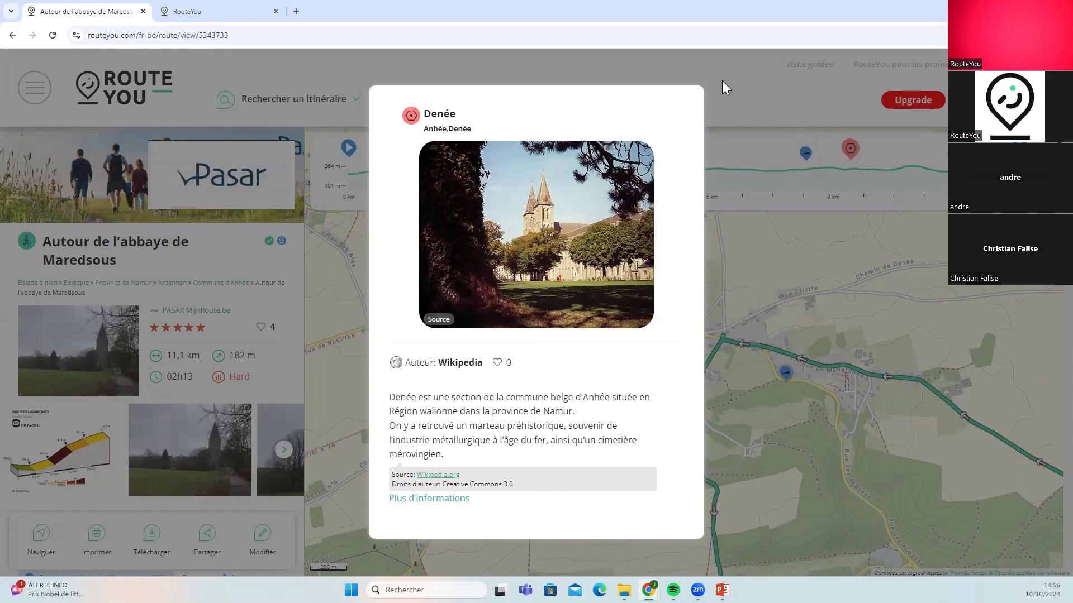
click(775, 269)
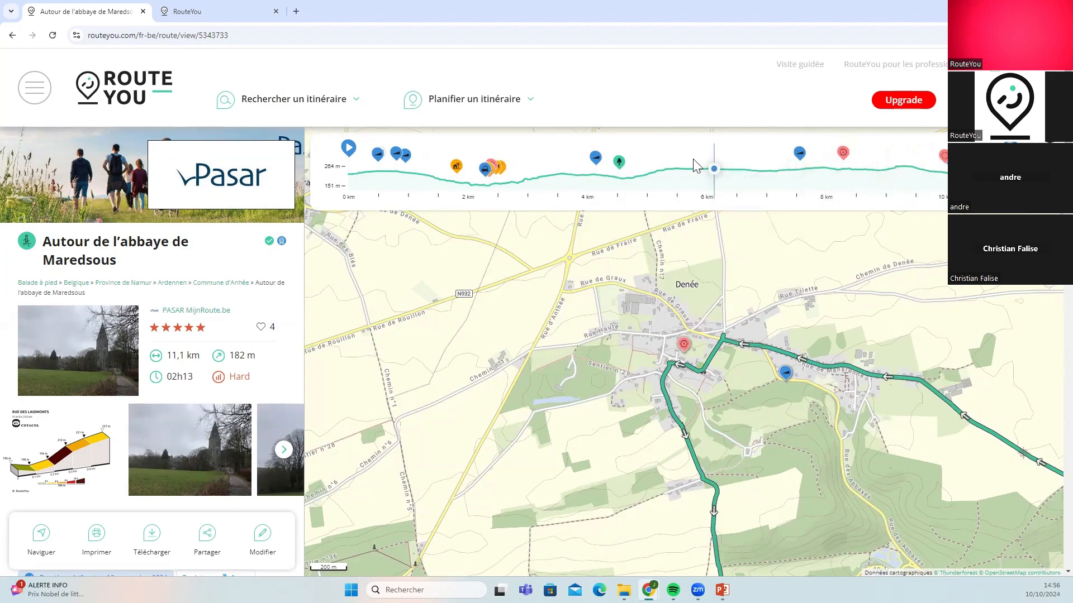
click(617, 157)
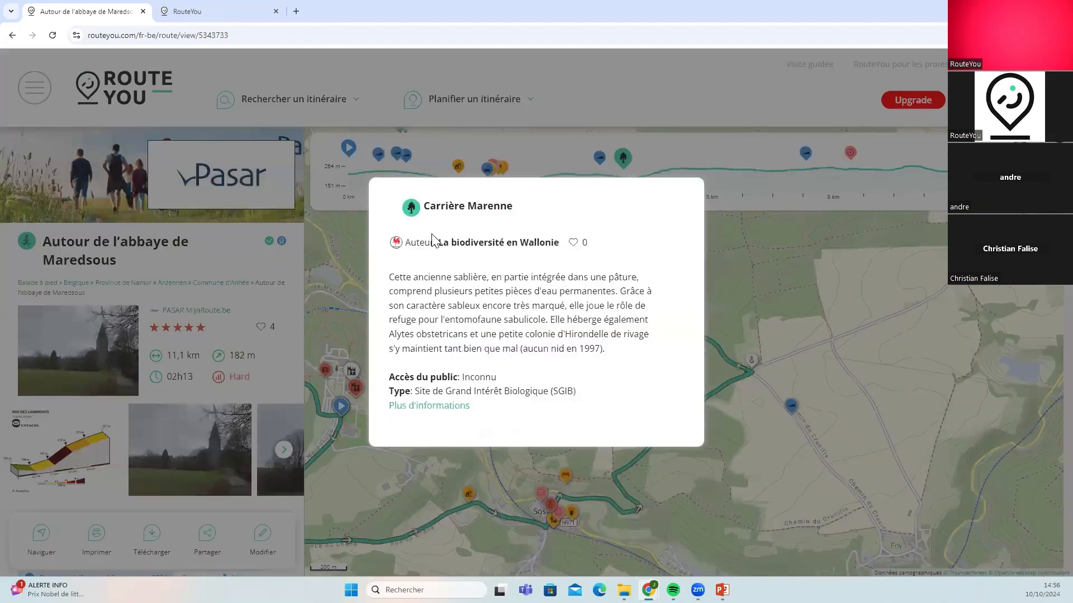
click(750, 285)
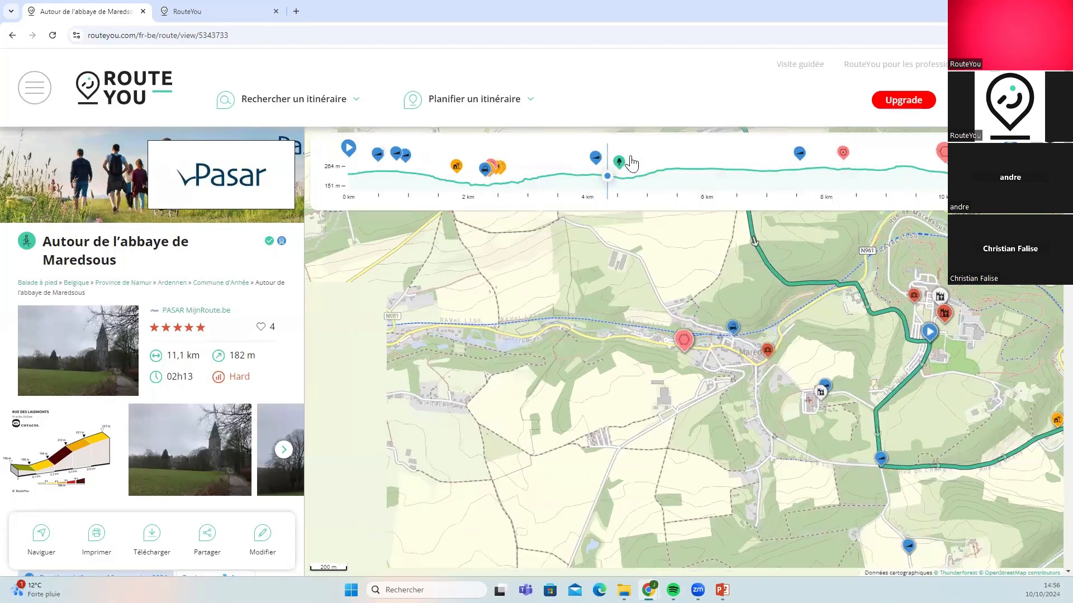
Explore the points of interest along the route and show the entire loop on the map
click(843, 150)
drag(884, 533, 684, 340)
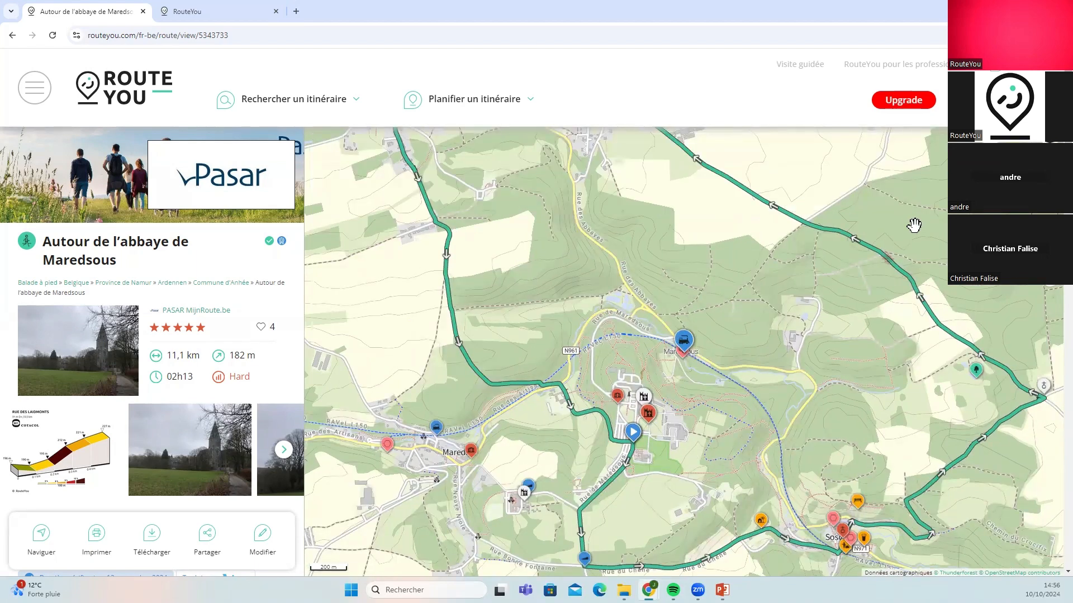
scroll(914, 226, down, 1)
drag(885, 204, 770, 292)
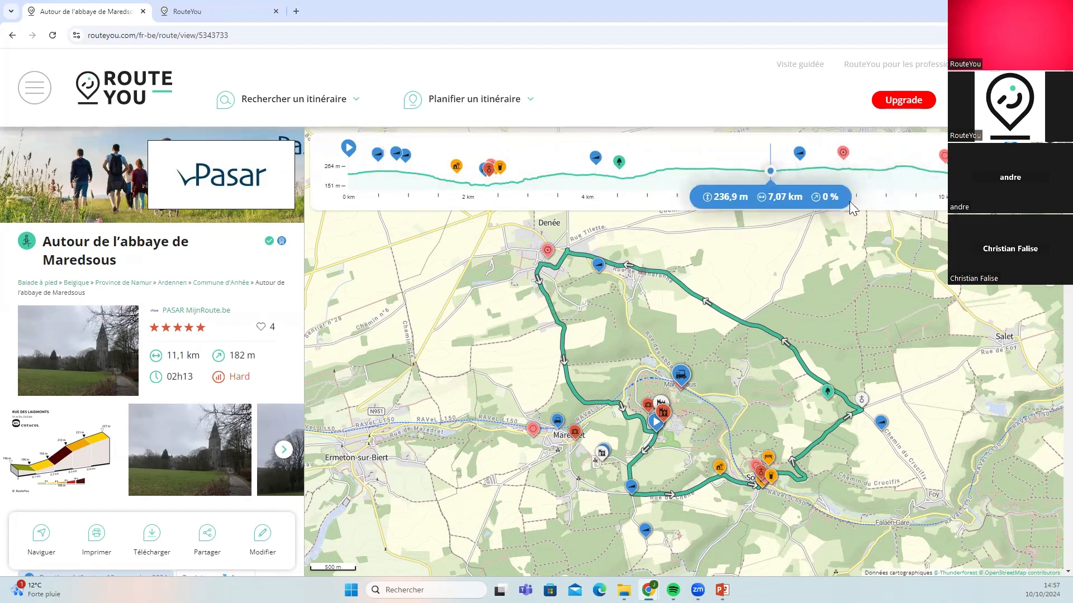
Return to the Abbaye de Maredsous page and review its descriptions, nearby activities, points of interest, nearby destinations and route planner section
click(13, 35)
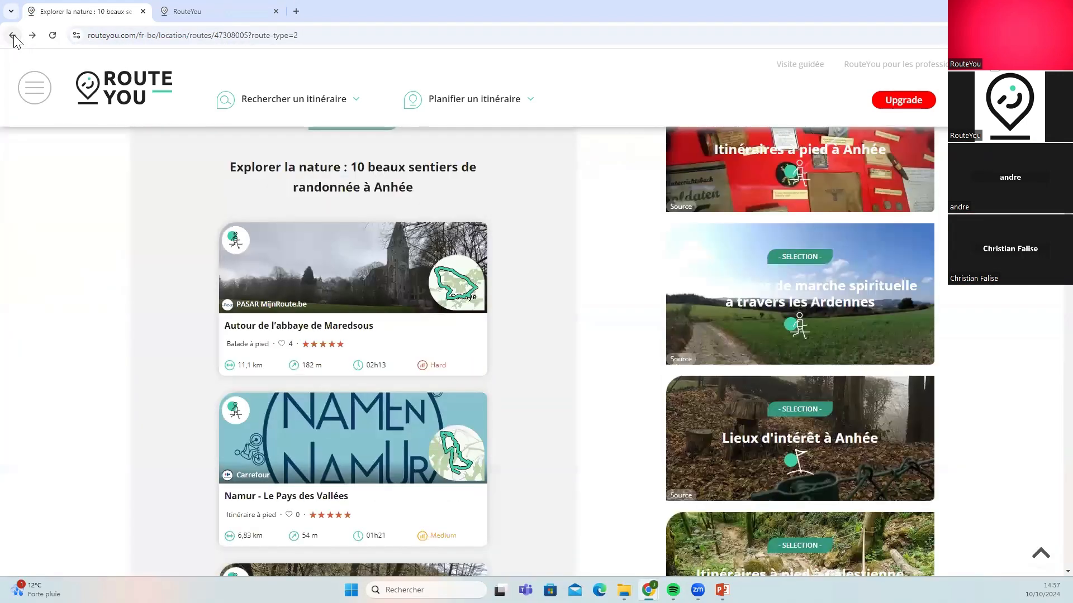
click(13, 36)
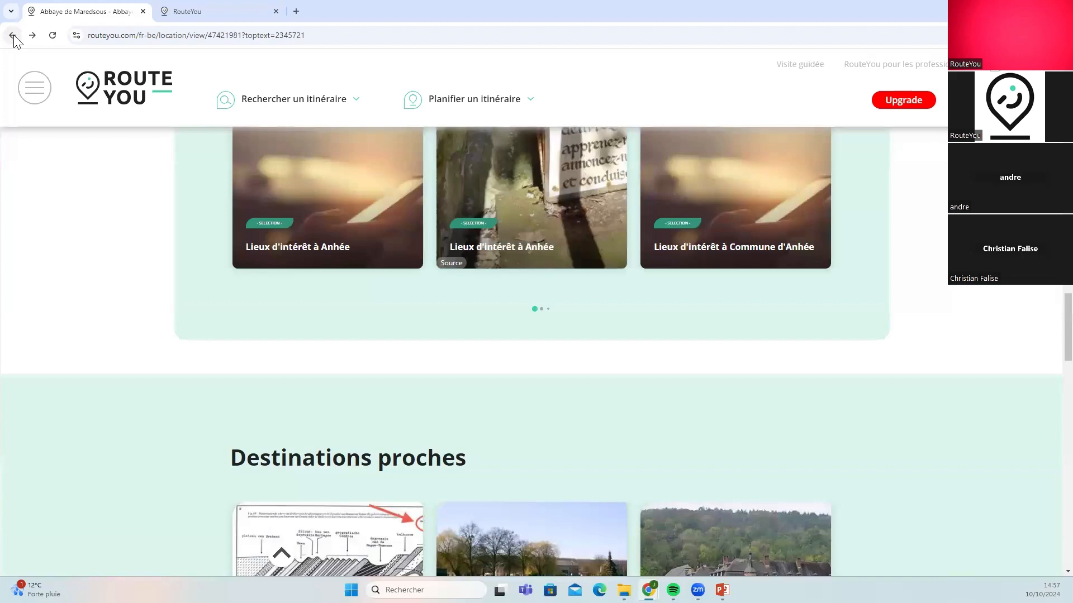
scroll(218, 253, up, 12)
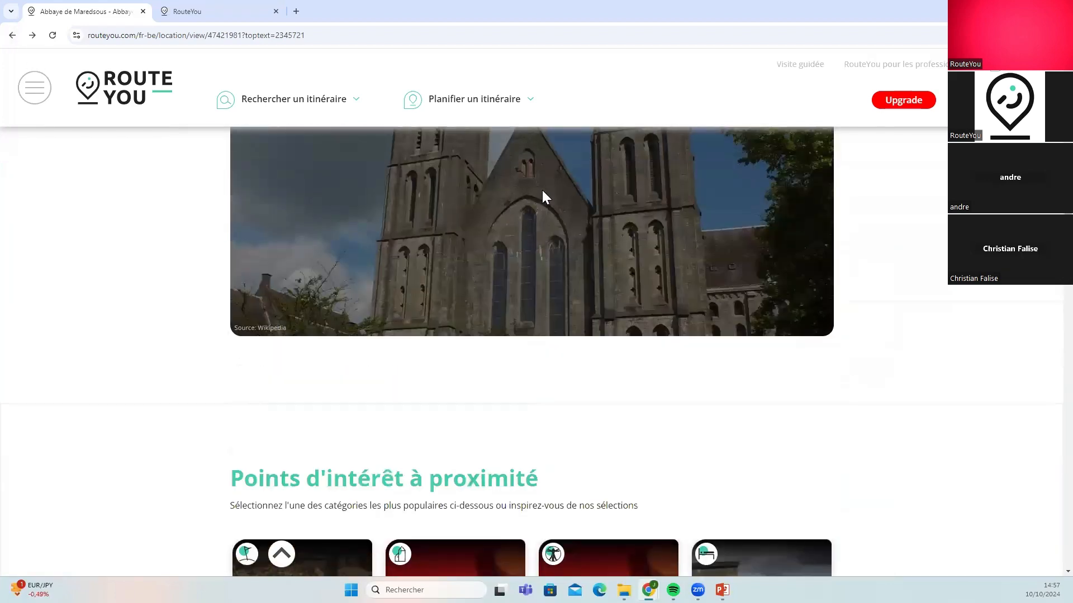
scroll(353, 261, down, 10)
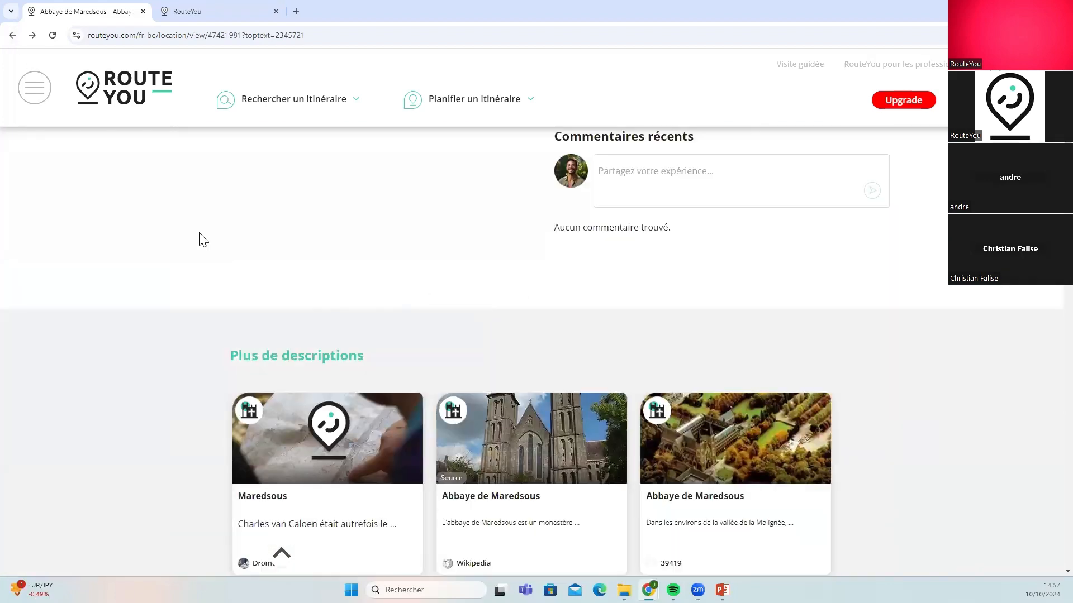
scroll(203, 239, down, 15)
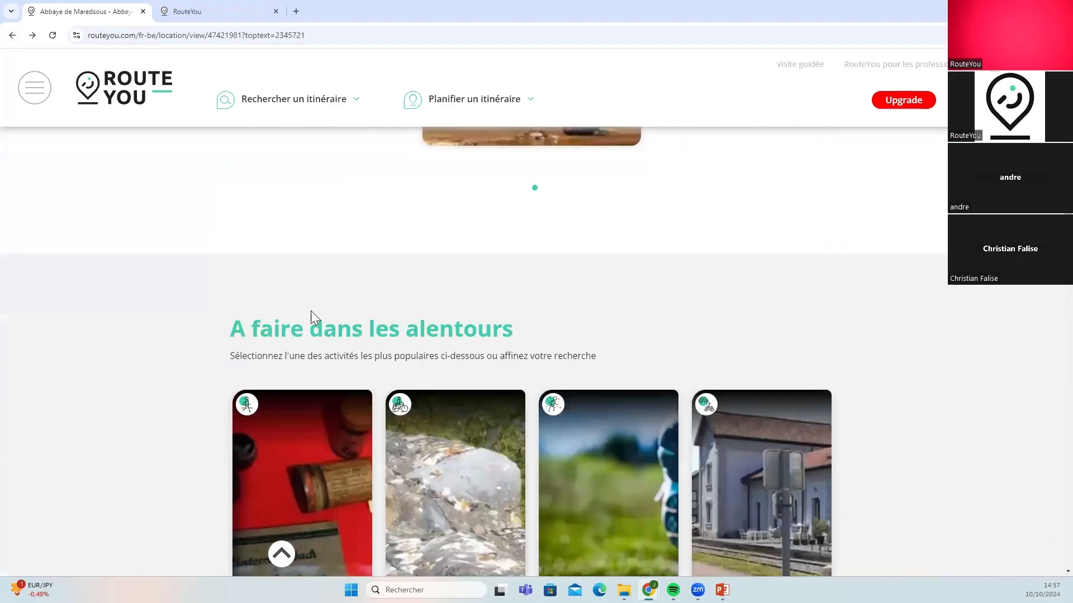
scroll(179, 249, down, 9)
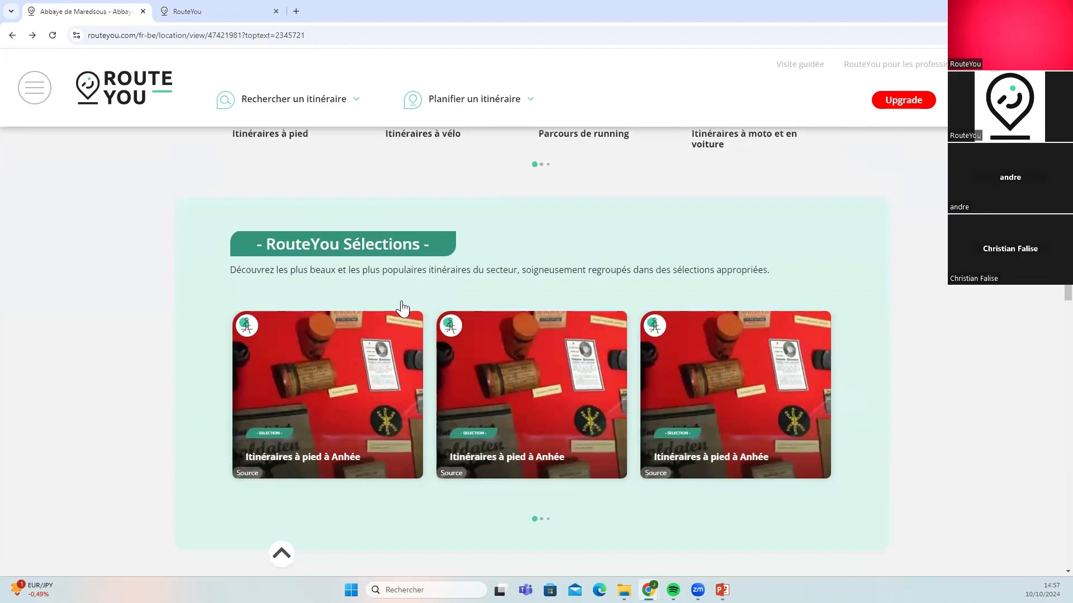
scroll(436, 291, down, 10)
scroll(368, 320, down, 7)
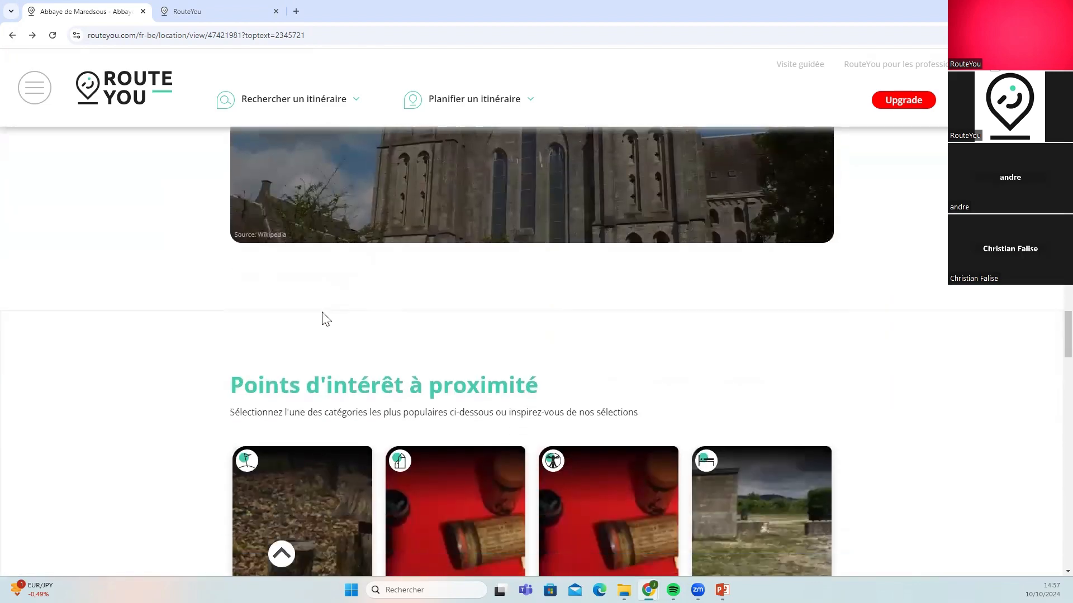
scroll(248, 253, down, 10)
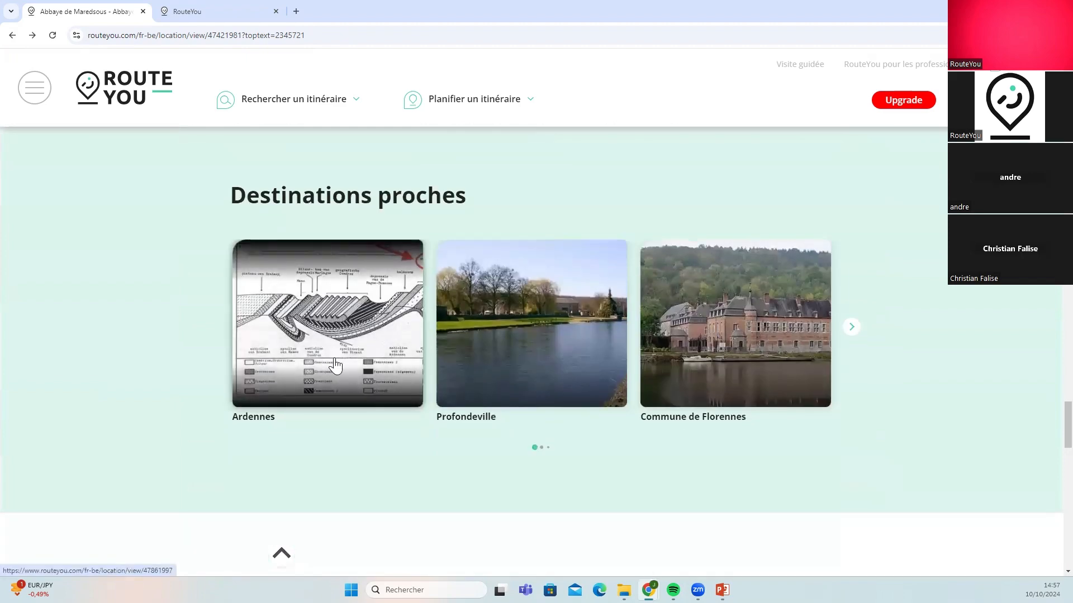
scroll(386, 321, down, 8)
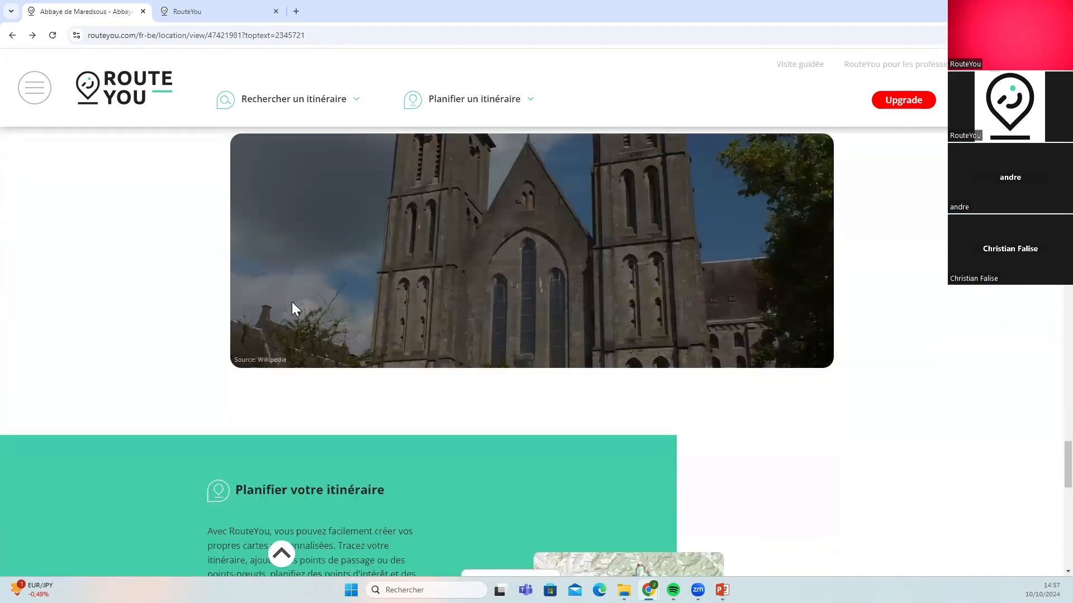
scroll(292, 307, down, 8)
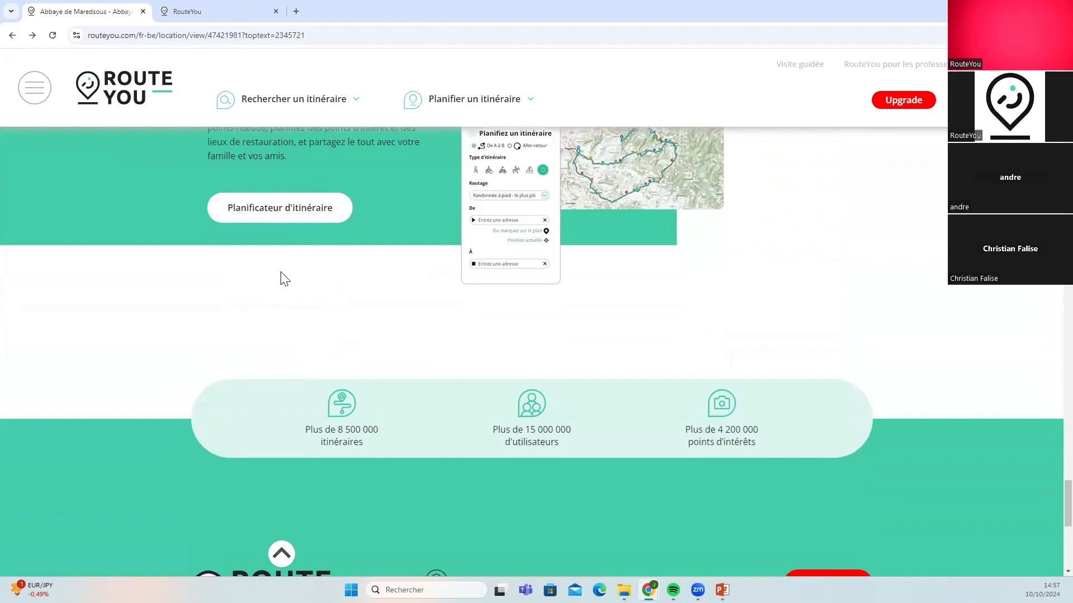
Browse the RouteYou selections for the area around the abbey and open the selection Itinéraires à vélo à Anhée
scroll(301, 264, up, 20)
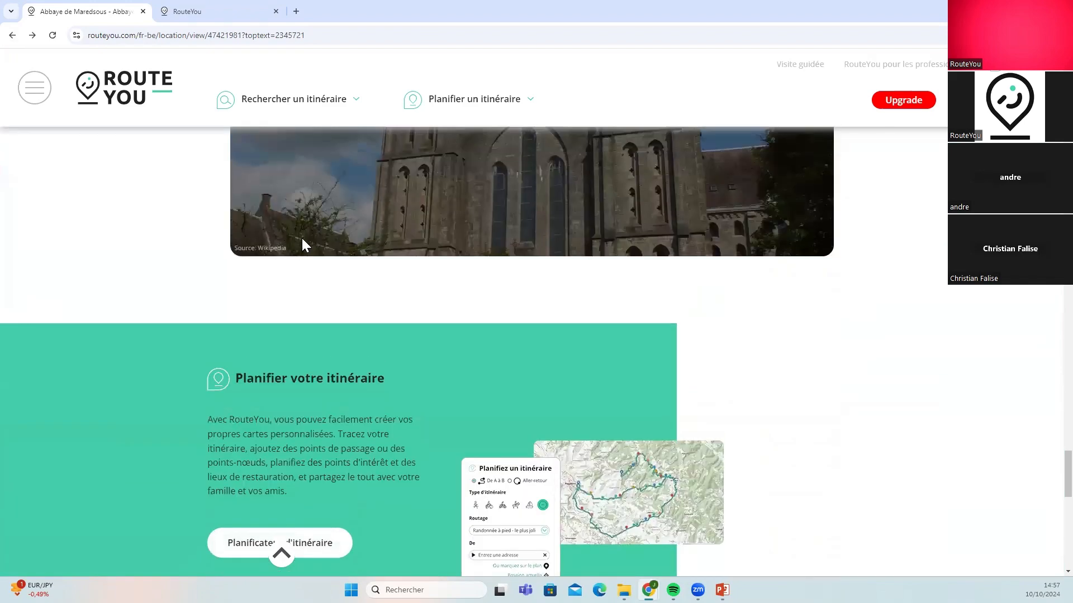
scroll(336, 259, up, 5)
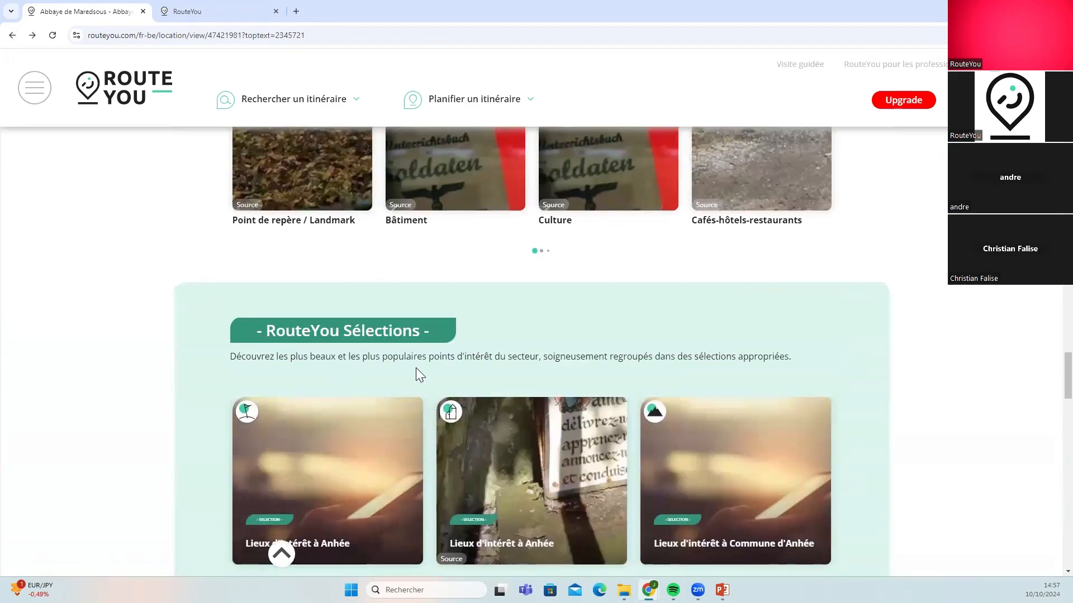
scroll(363, 357, down, 1)
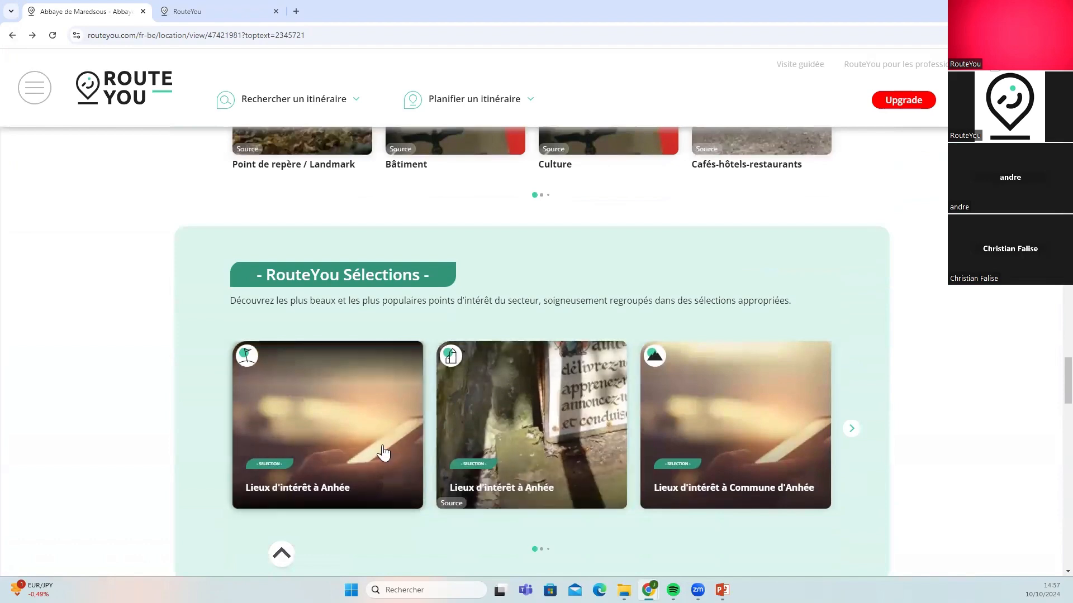
scroll(310, 360, up, 9)
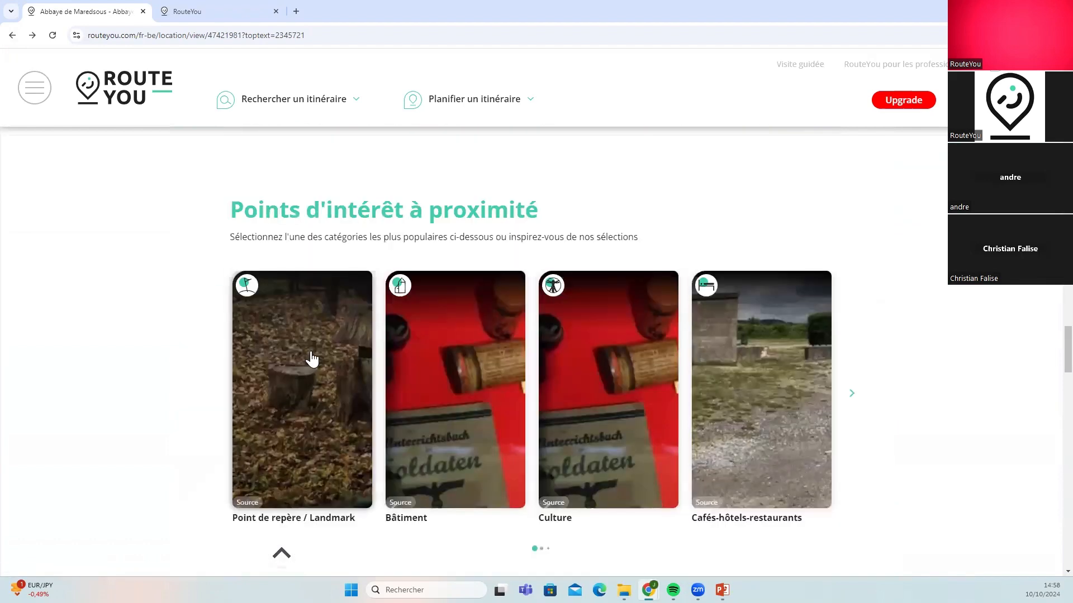
scroll(317, 357, up, 9)
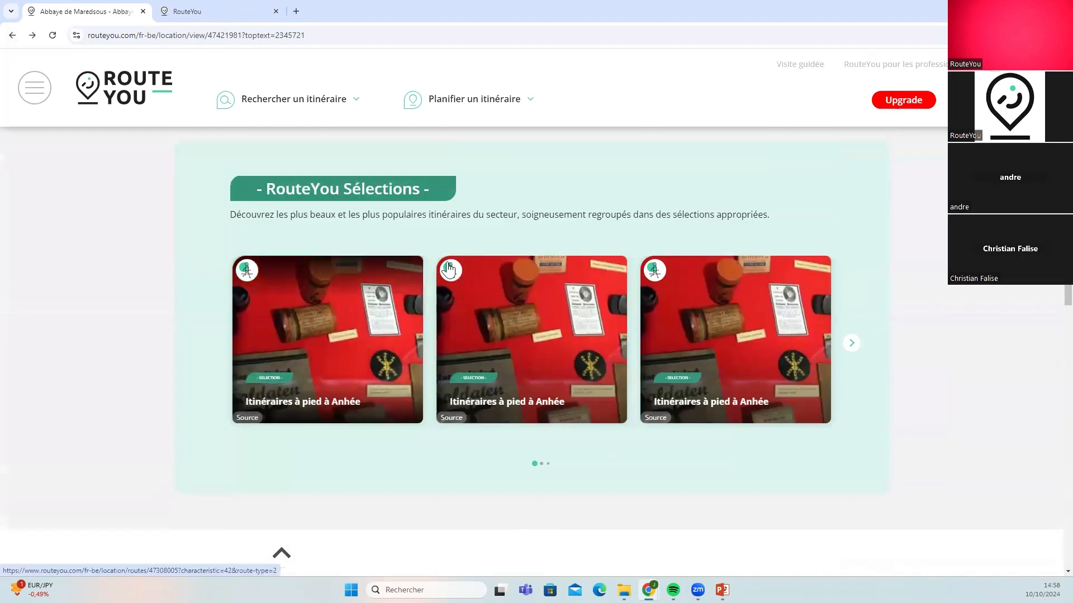
click(851, 344)
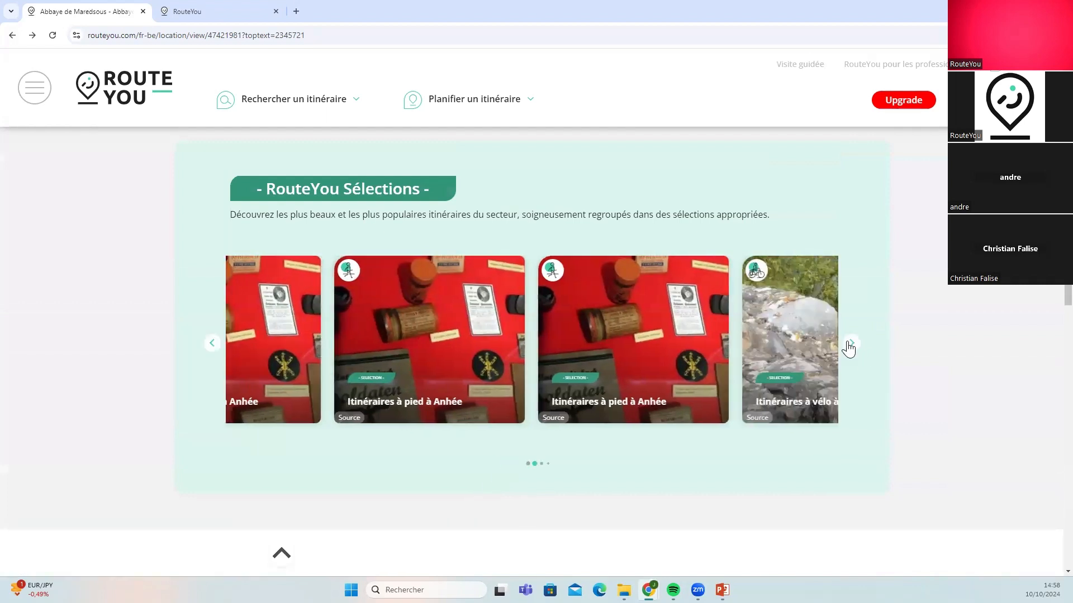
click(848, 346)
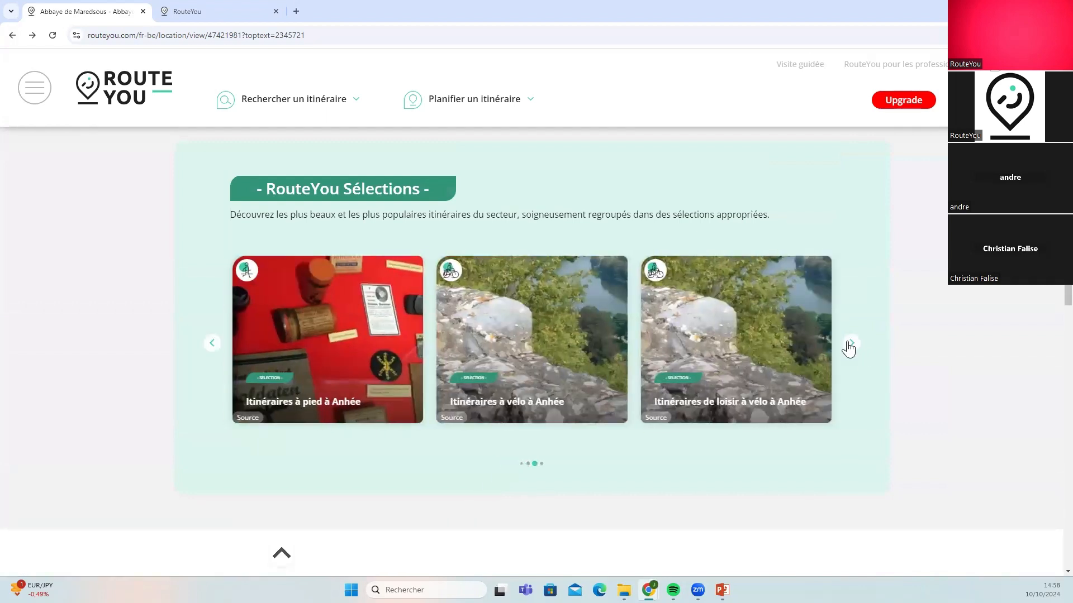
click(490, 333)
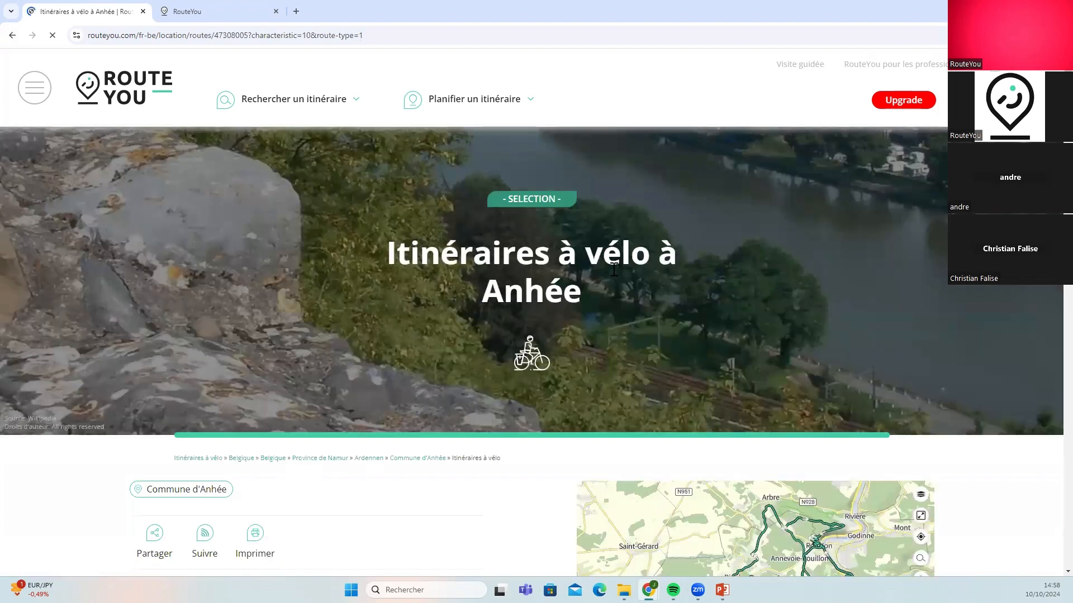
Review the cycling selection's overview map, its listed routes, the related selections and the Commune d'Anhée search box
scroll(594, 312, down, 6)
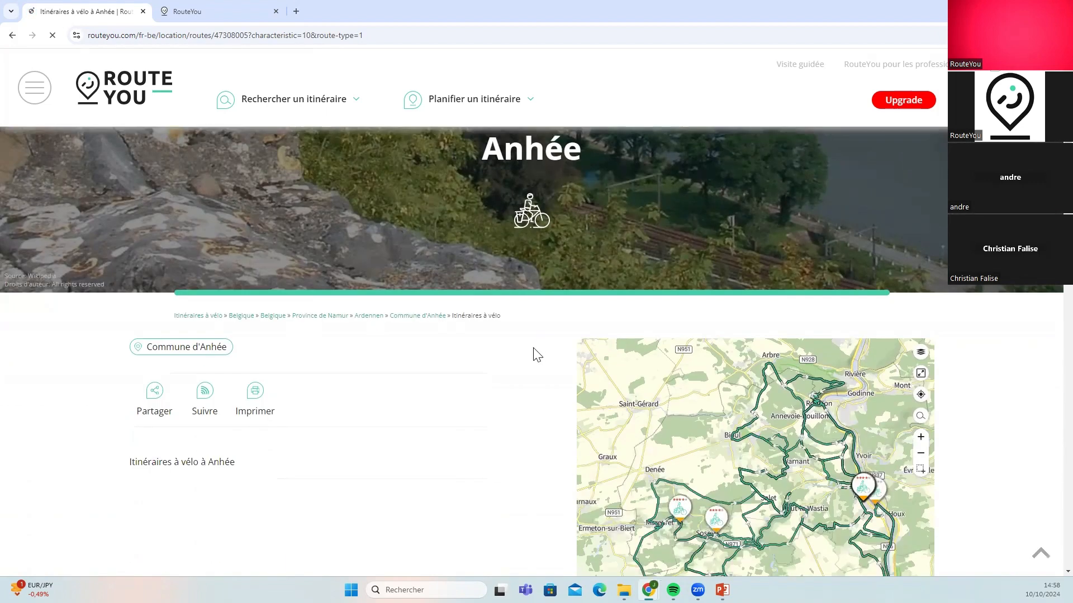
scroll(371, 332, down, 7)
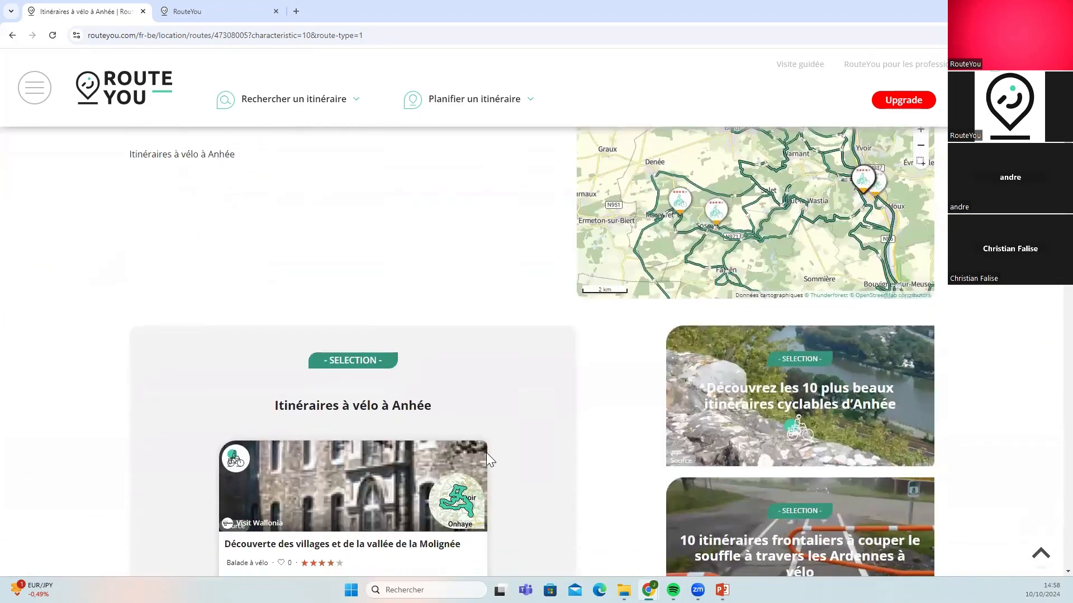
scroll(441, 331, up, 3)
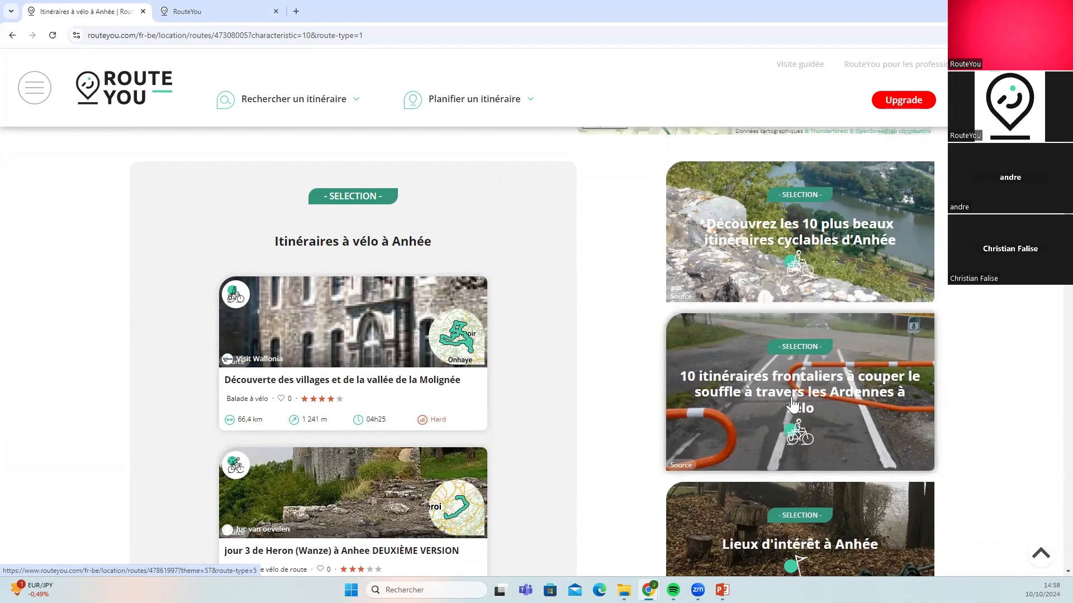
scroll(768, 396, down, 3)
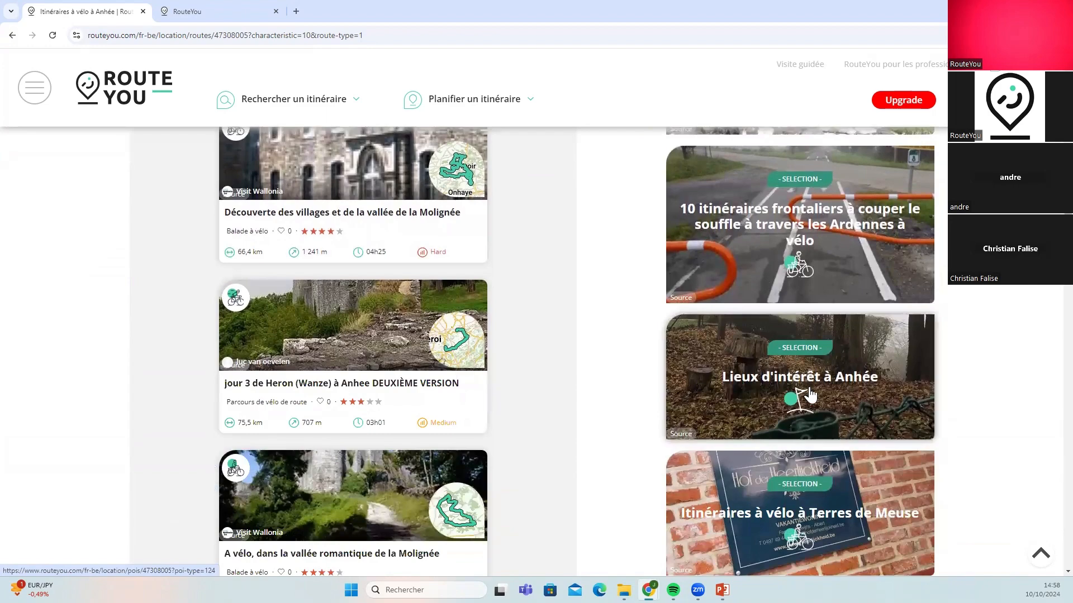
scroll(806, 408, down, 2)
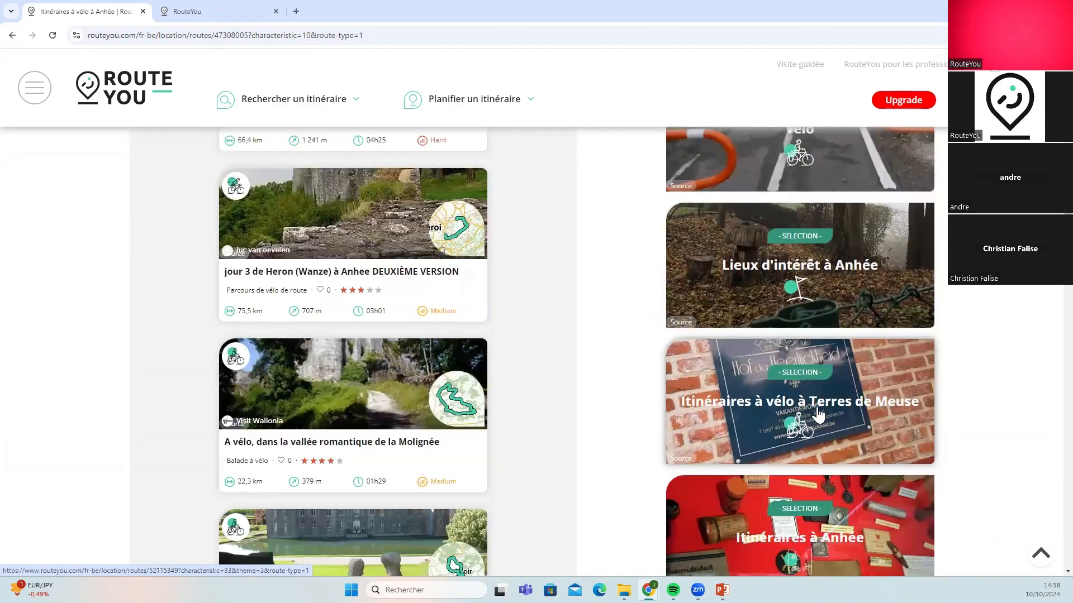
scroll(816, 422, down, 2)
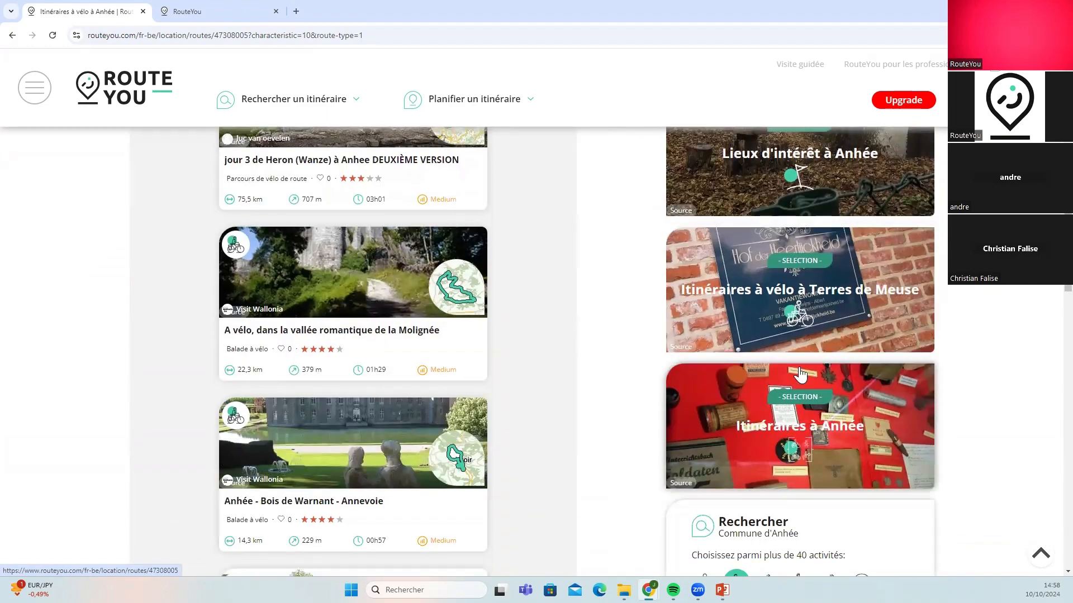
scroll(844, 451, down, 3)
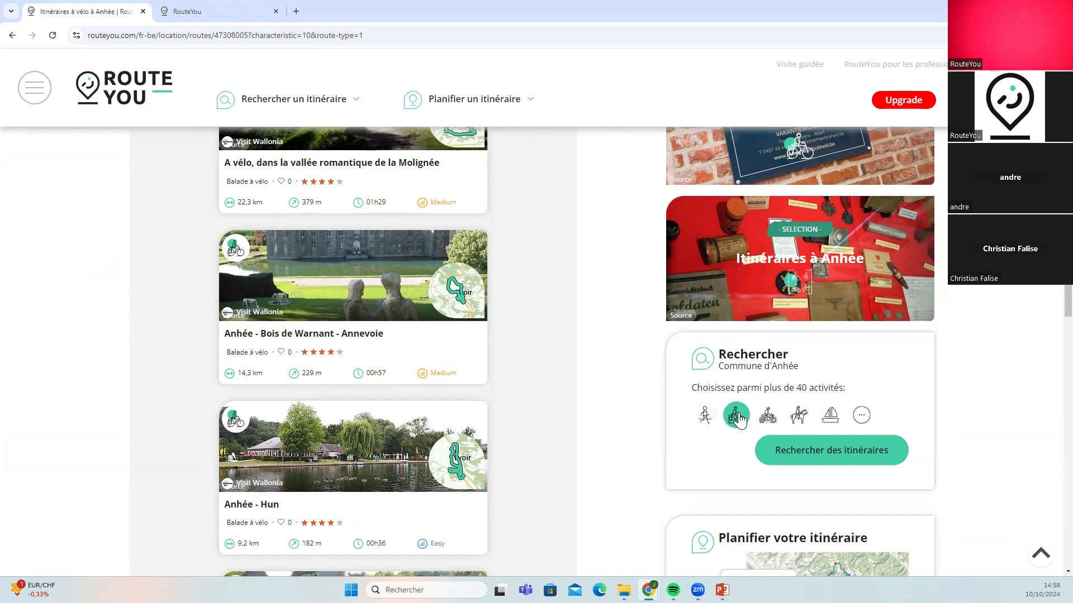
Choose walking as the activity in the Commune d'Anhée search box and search for itineraries
click(766, 415)
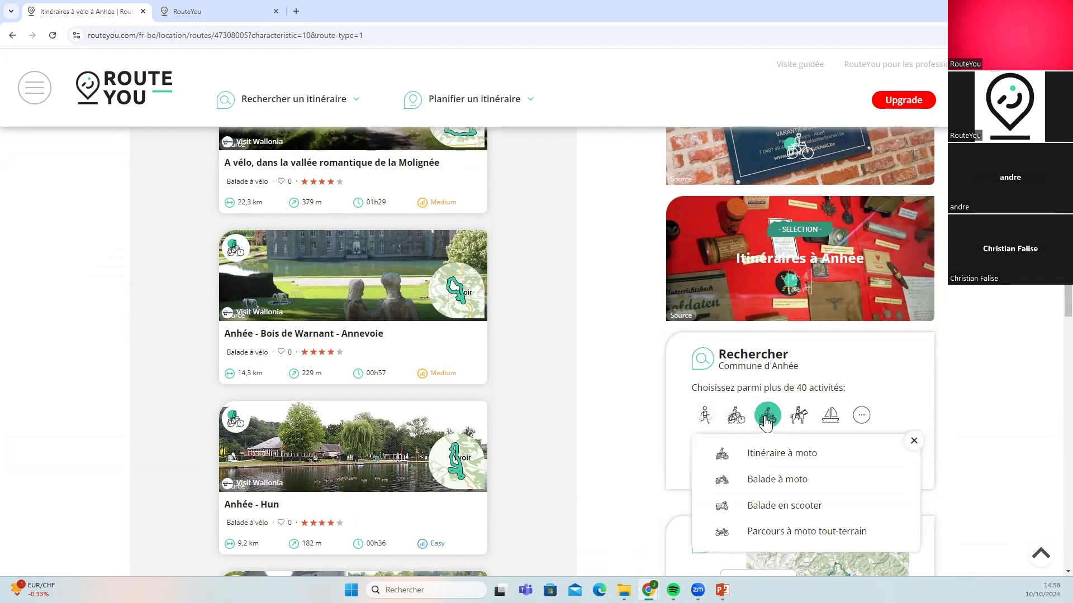
click(705, 416)
click(802, 234)
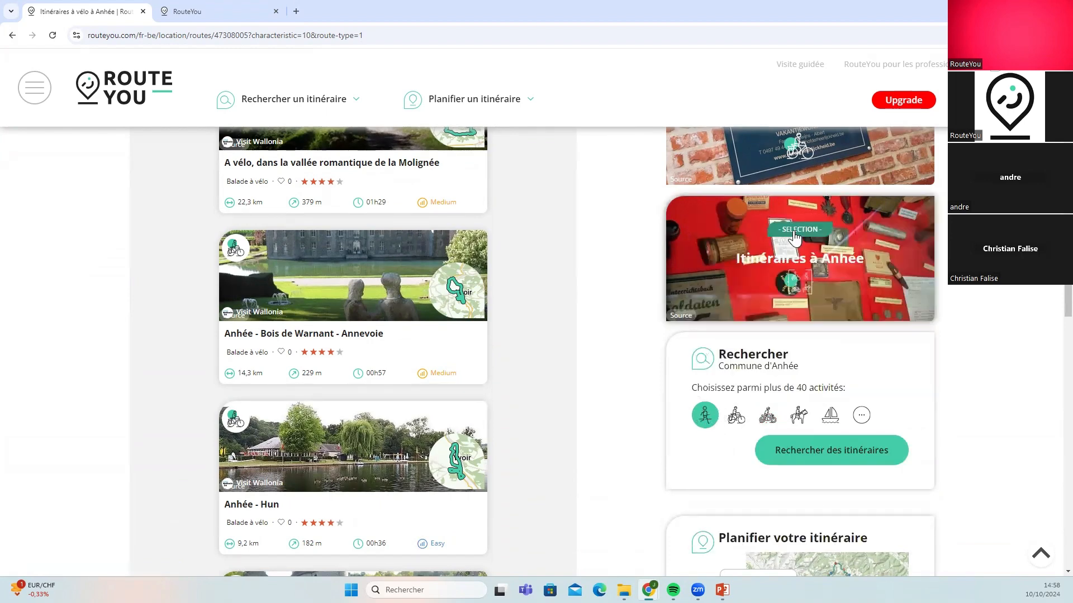
scroll(818, 476, down, 1)
click(809, 397)
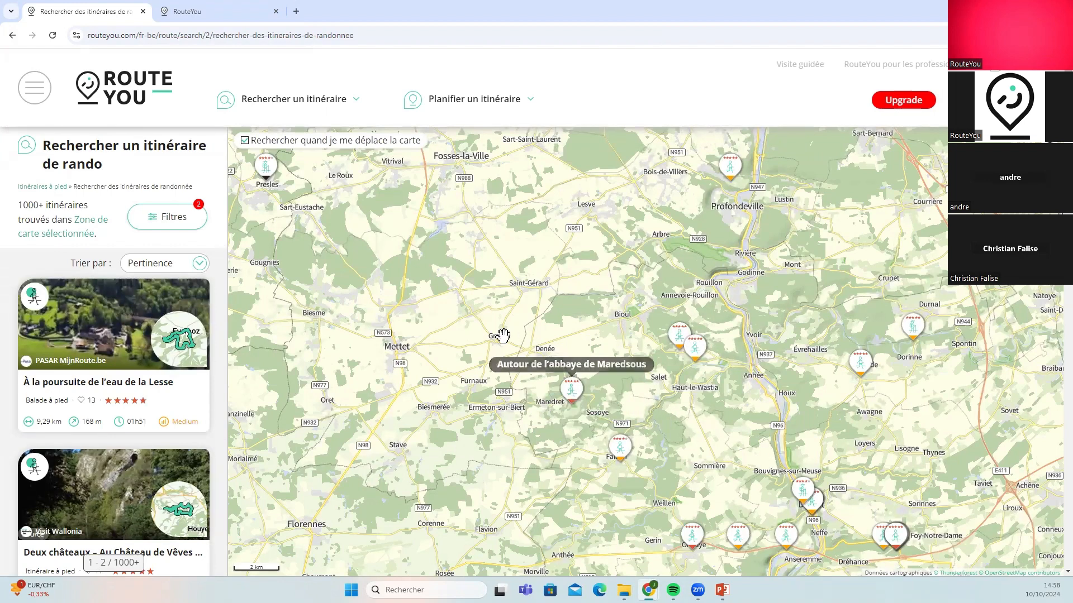
Move the hiking search area on the map to Charleroi and its surroundings
scroll(424, 276, down, 2)
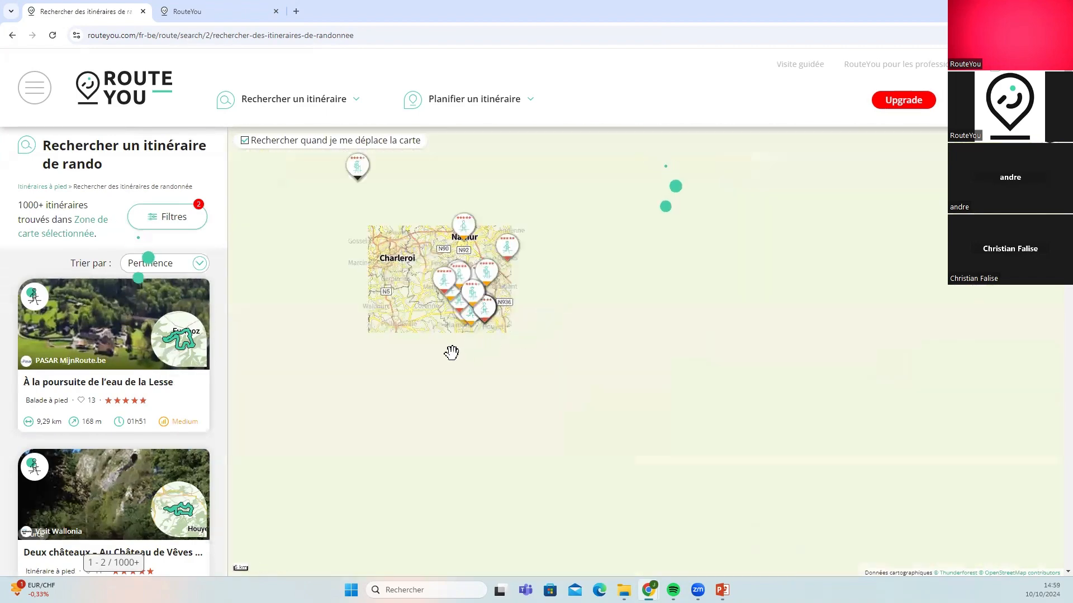
drag(404, 286, 512, 378)
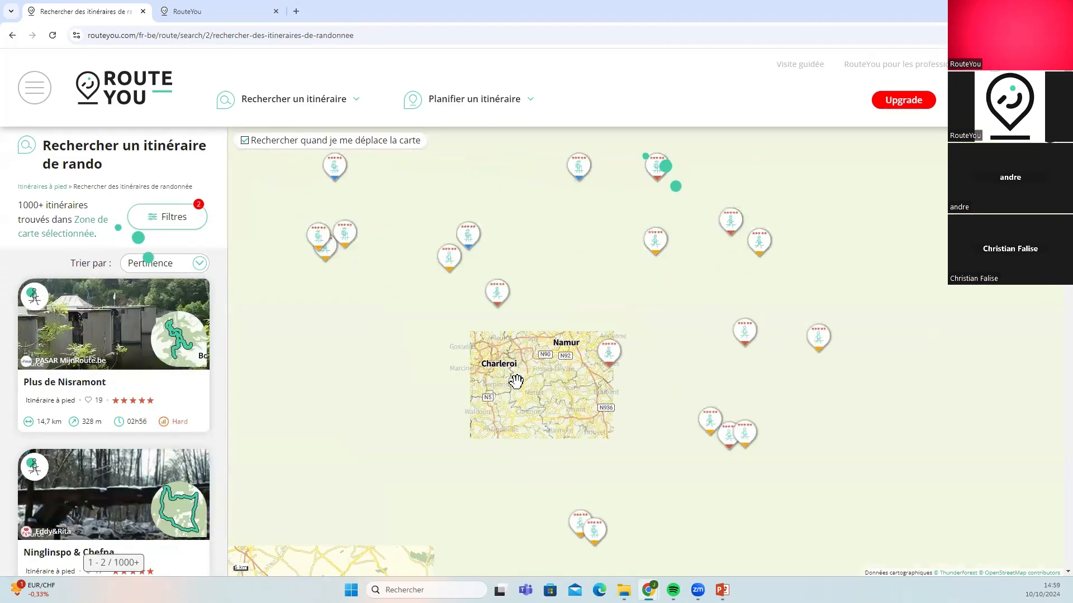
scroll(505, 374, up, 2)
scroll(472, 361, up, 3)
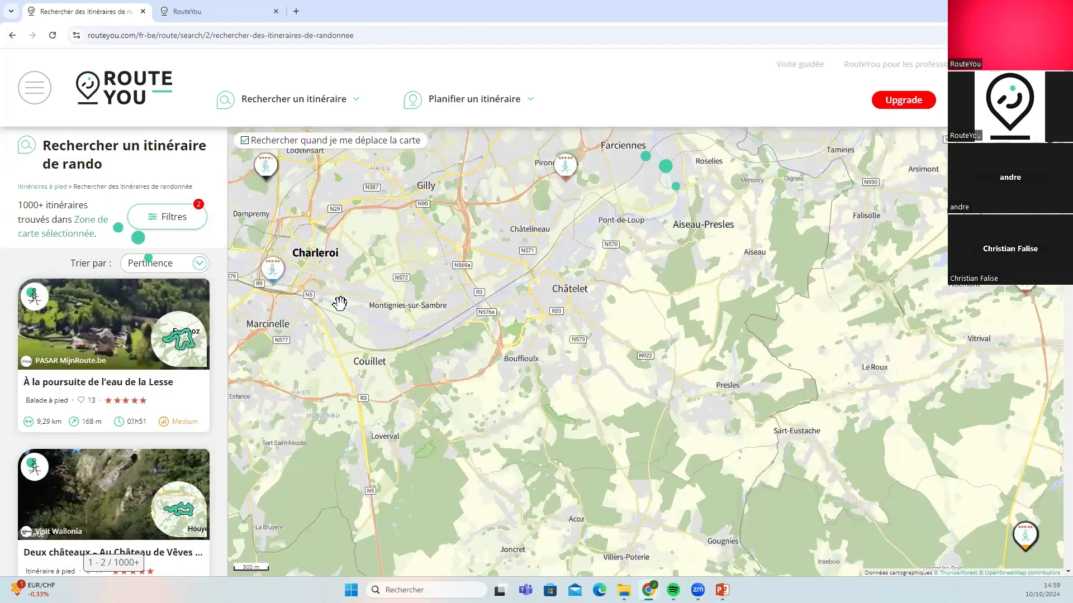
mouse_move(435, 357)
mouse_down()
mouse_move(447, 379)
mouse_move(553, 434)
mouse_move(451, 354)
mouse_up()
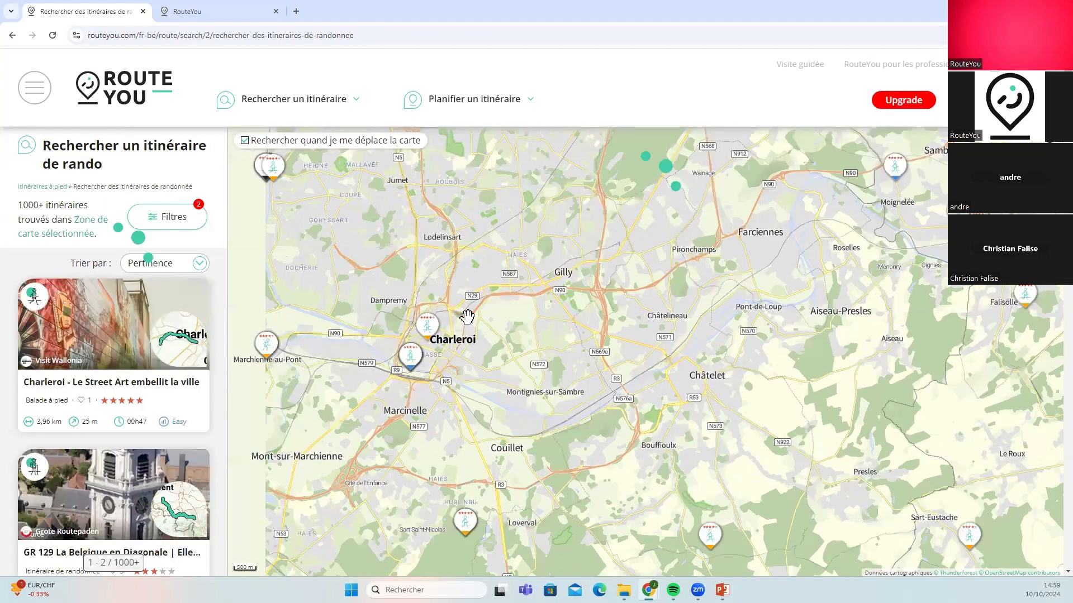
scroll(439, 342, up, 1)
View the filters available for the hiking route search, close them and widen the search area around Charleroi
click(170, 218)
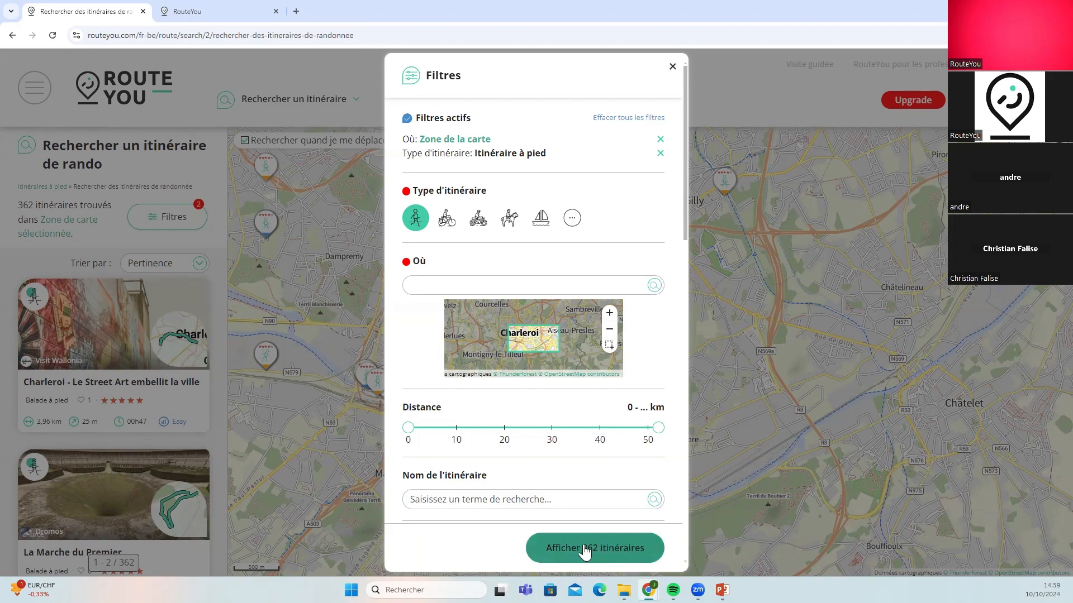
click(719, 360)
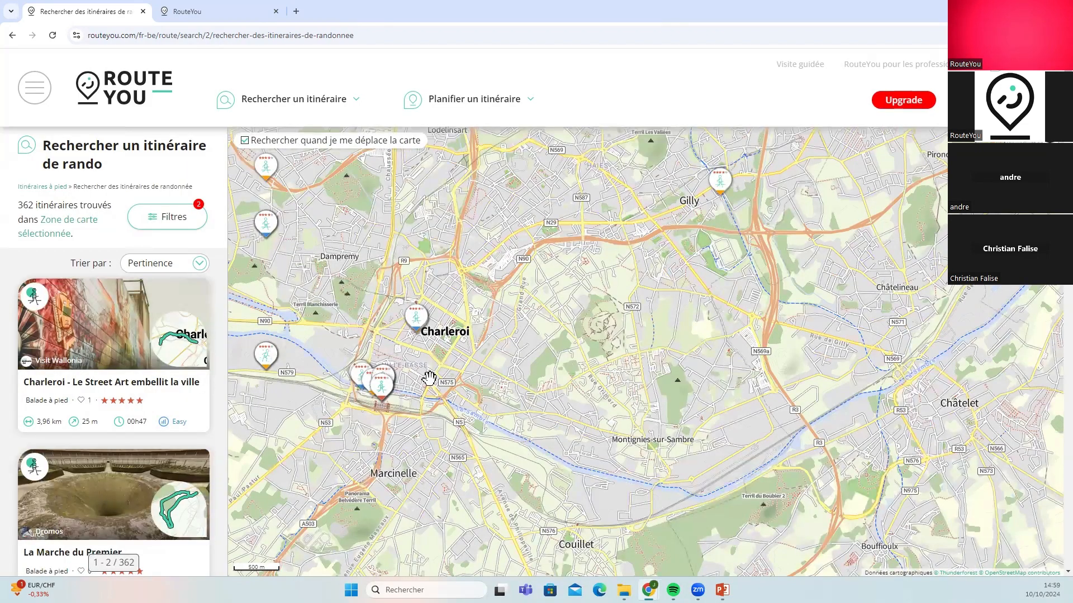
scroll(439, 402, down, 2)
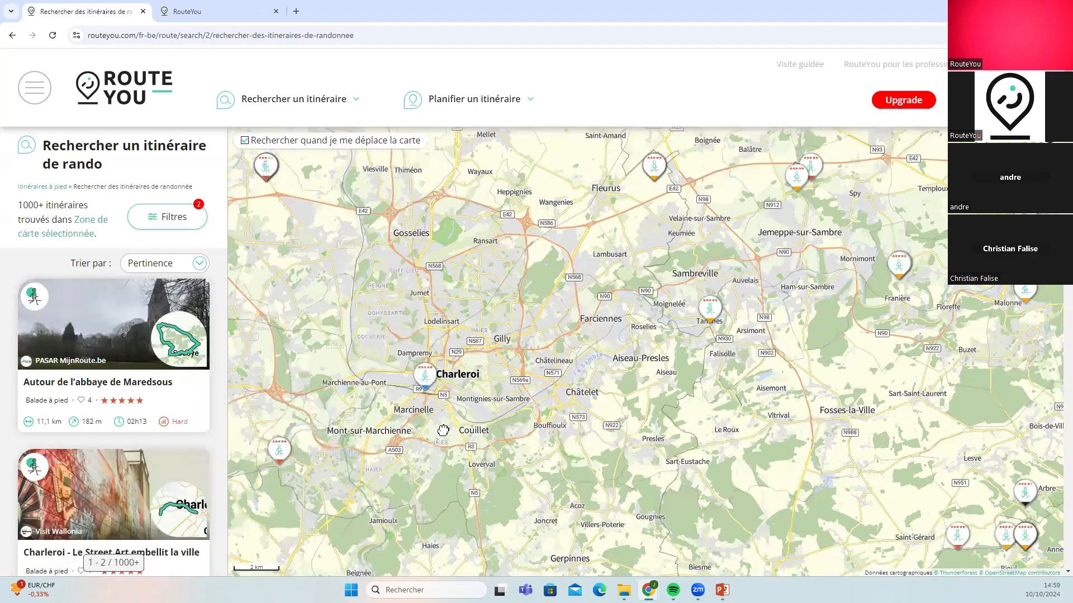
Open the Le Bois du Prince walking route from the map south of Charleroi and read its itinerary information
mouse_move(443, 430)
mouse_down()
mouse_move(455, 357)
mouse_move(453, 442)
mouse_up()
scroll(447, 402, up, 2)
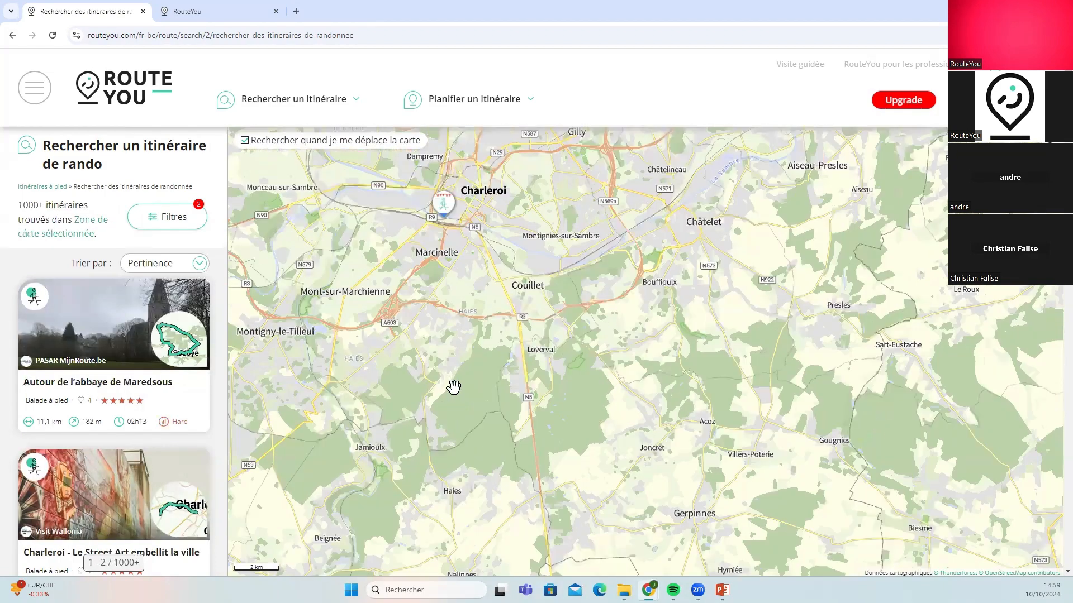
mouse_move(502, 343)
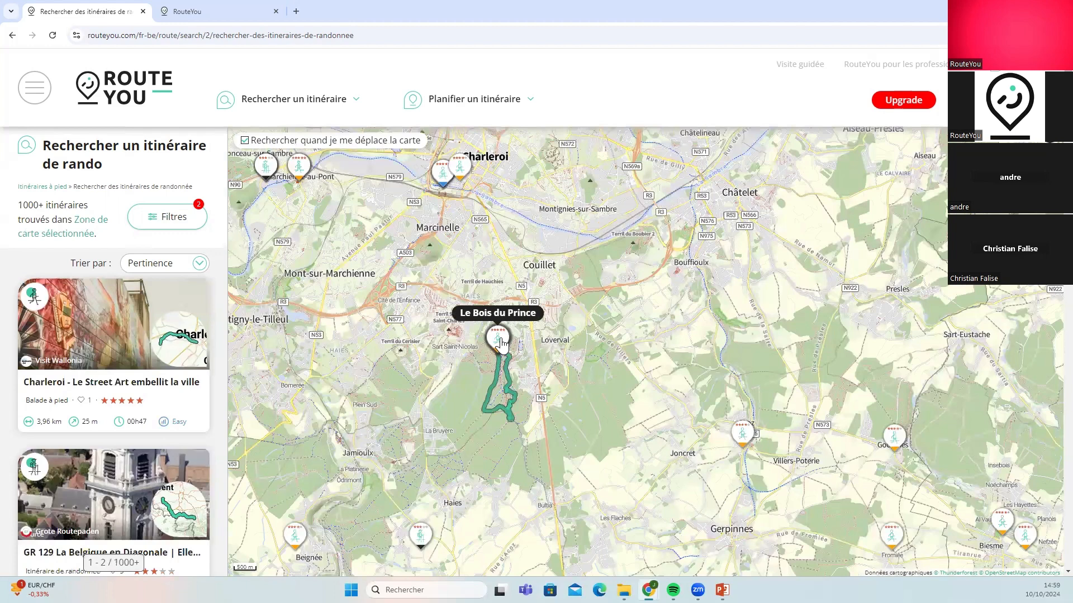
click(497, 339)
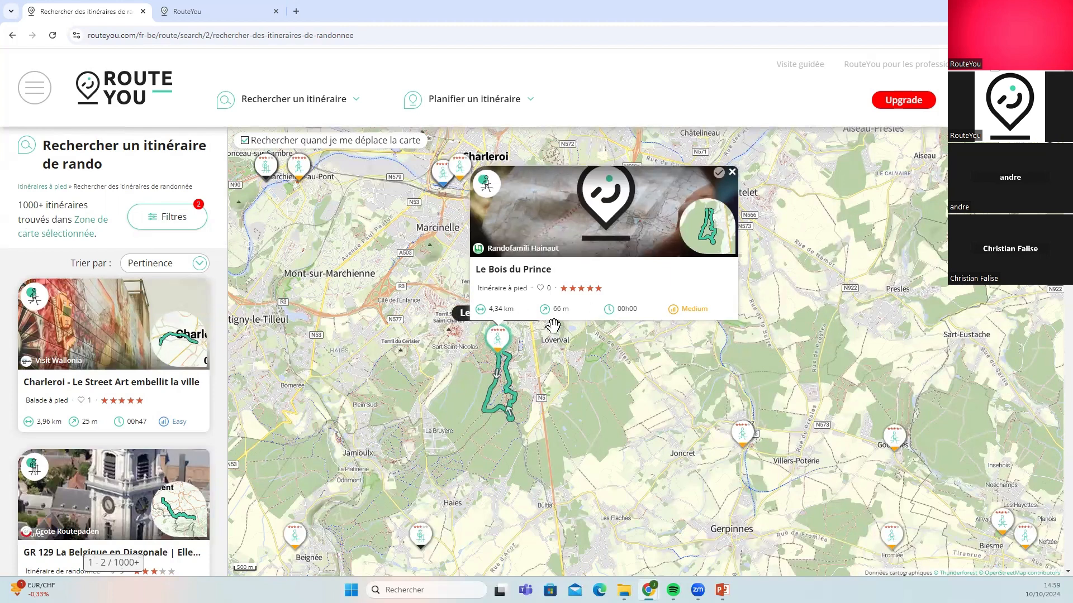
click(536, 230)
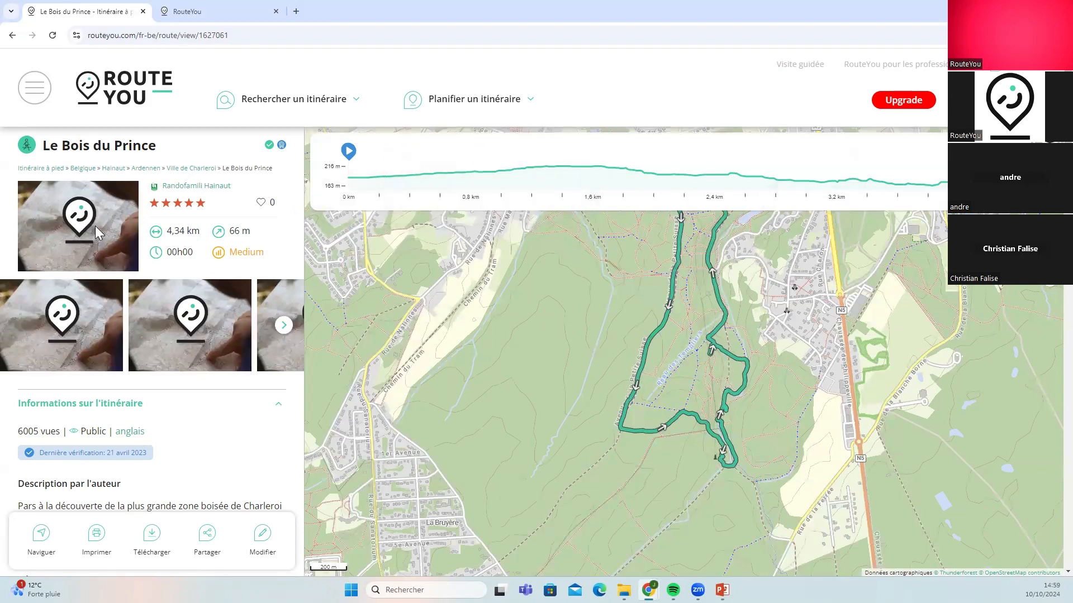
scroll(97, 278, down, 6)
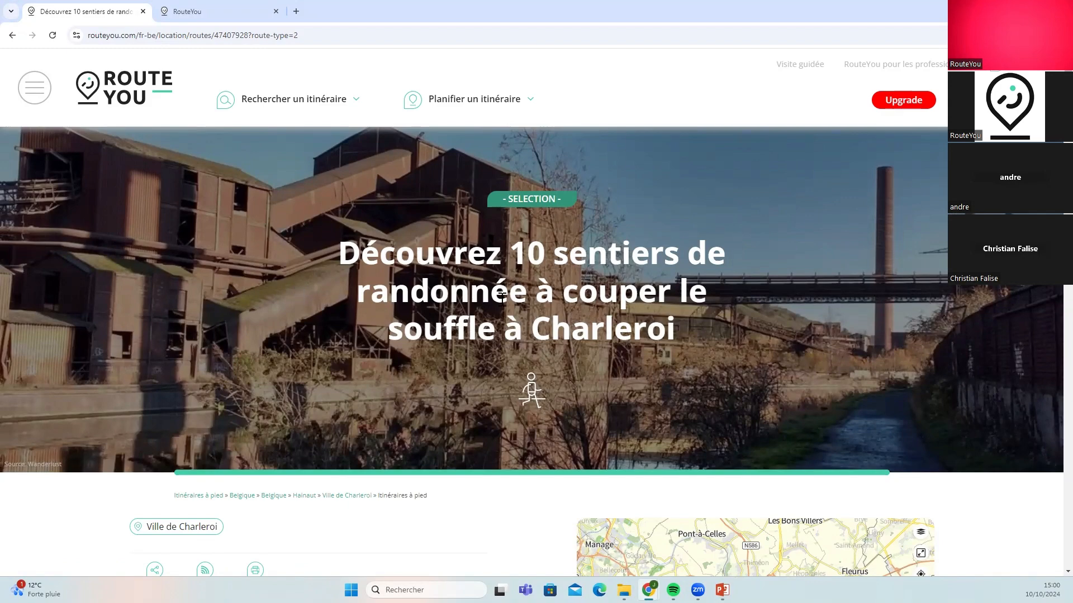
Review the Charleroi selection "Découvrez 10 sentiers de randonnée à couper le souffle", including its overview map and listed walks
scroll(513, 309, down, 8)
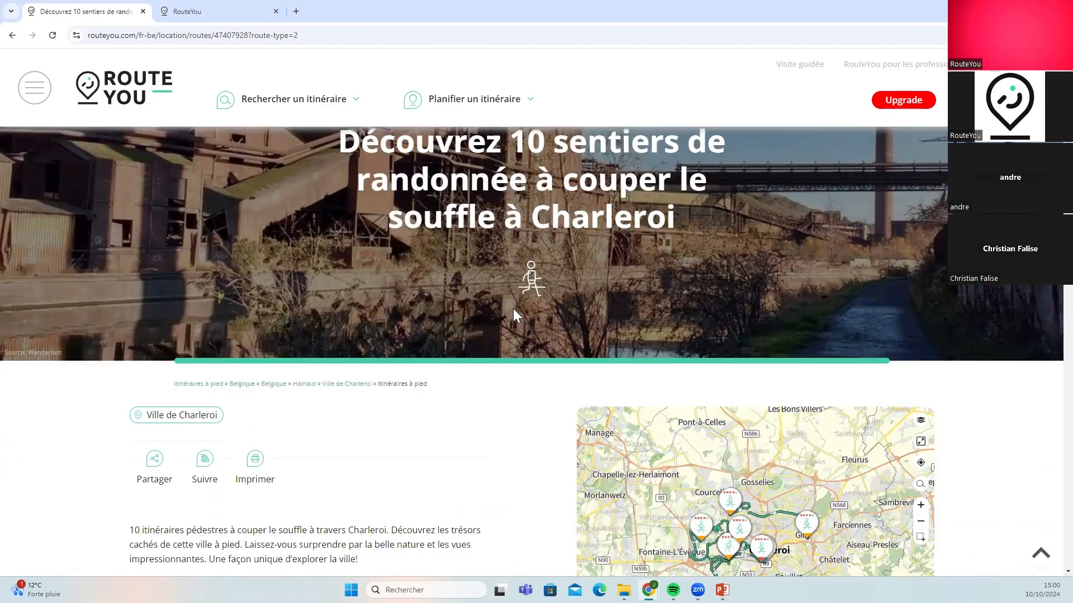
scroll(510, 359, down, 4)
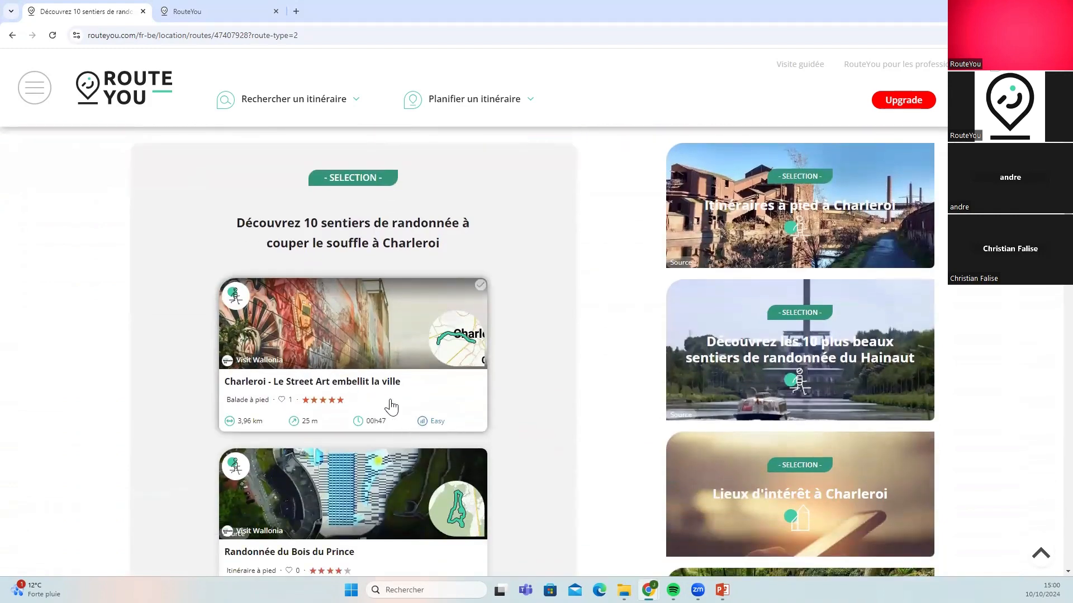
scroll(391, 407, down, 3)
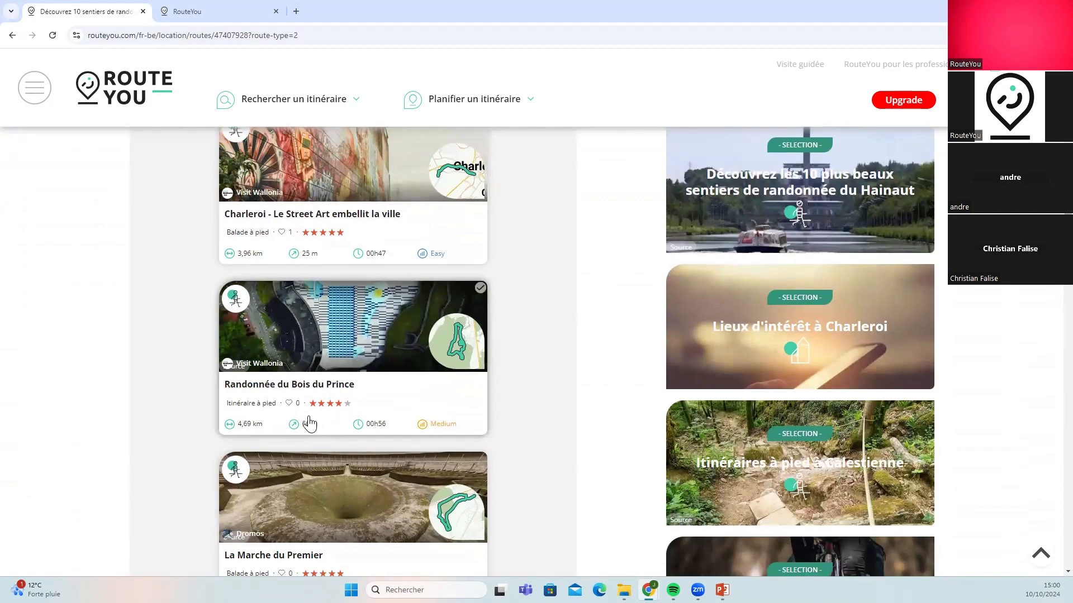
scroll(304, 436, down, 2)
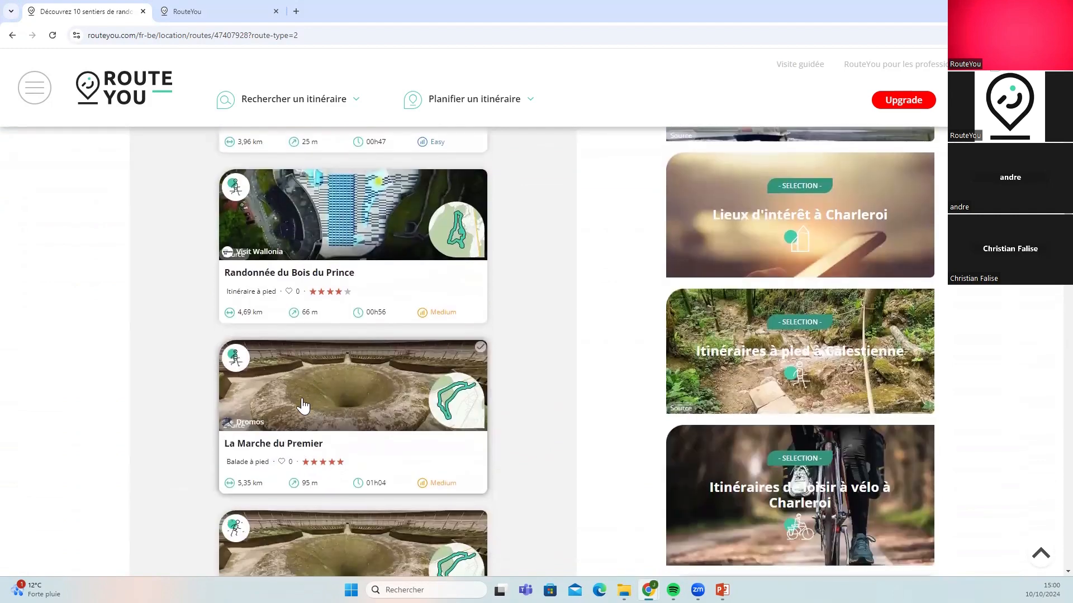
scroll(346, 419, down, 7)
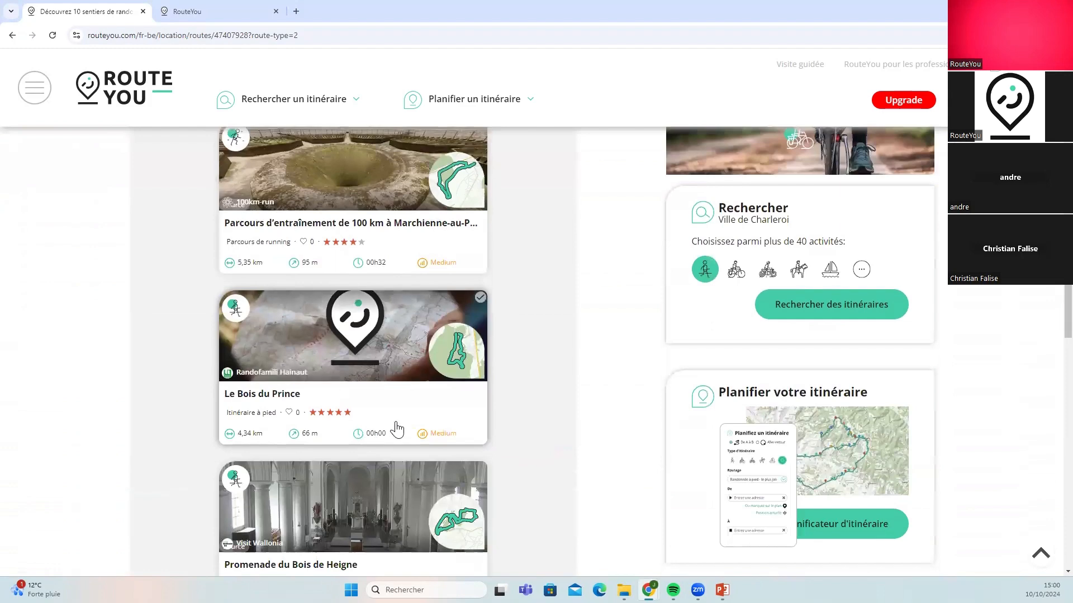
scroll(329, 425, down, 2)
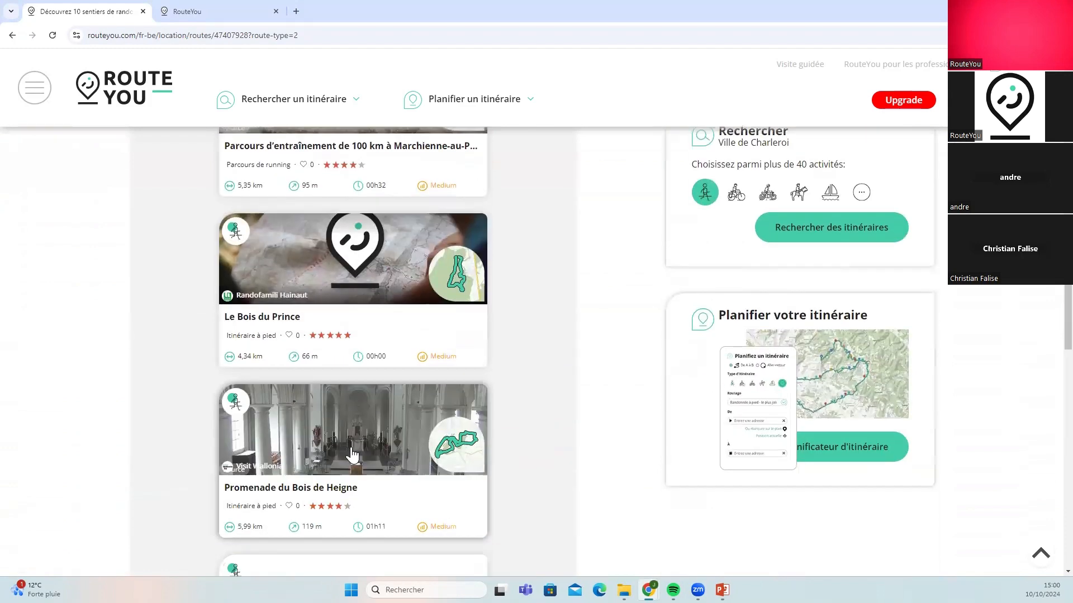
scroll(339, 414, down, 2)
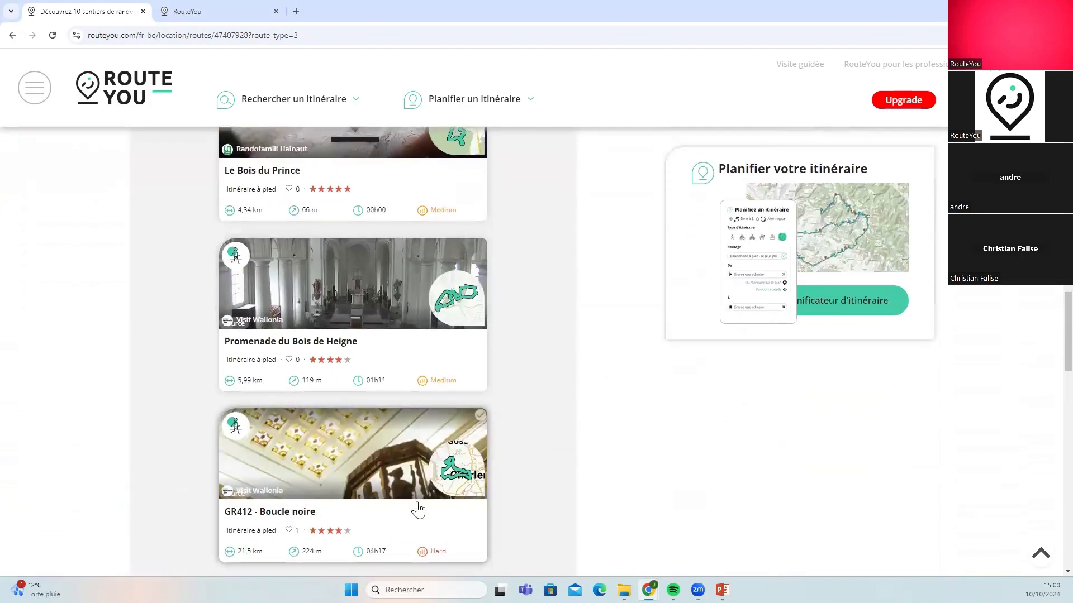
scroll(367, 485, down, 3)
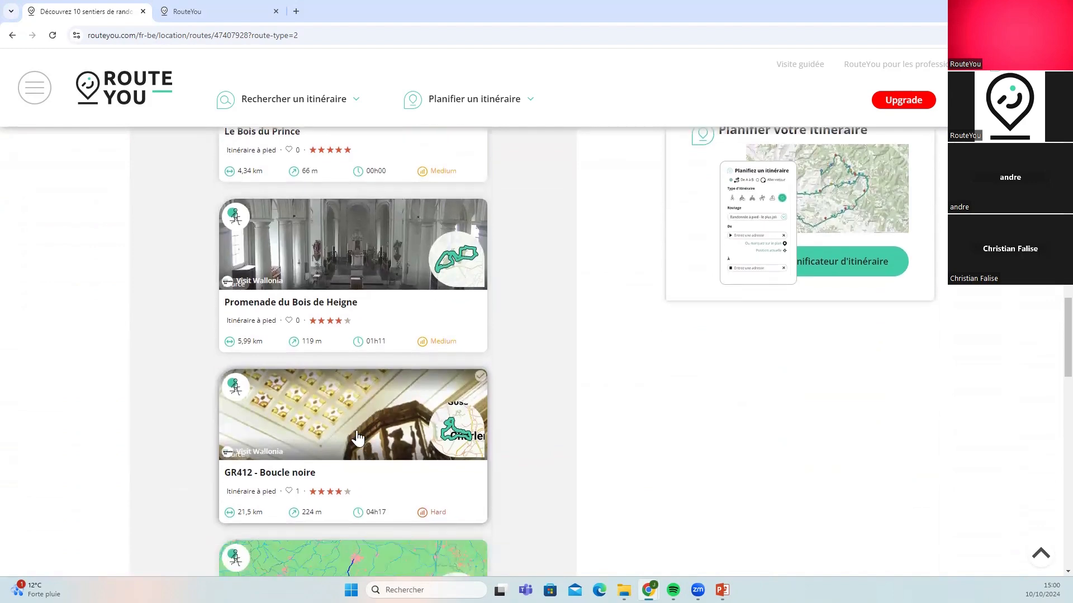
scroll(357, 414, up, 12)
scroll(393, 346, up, 5)
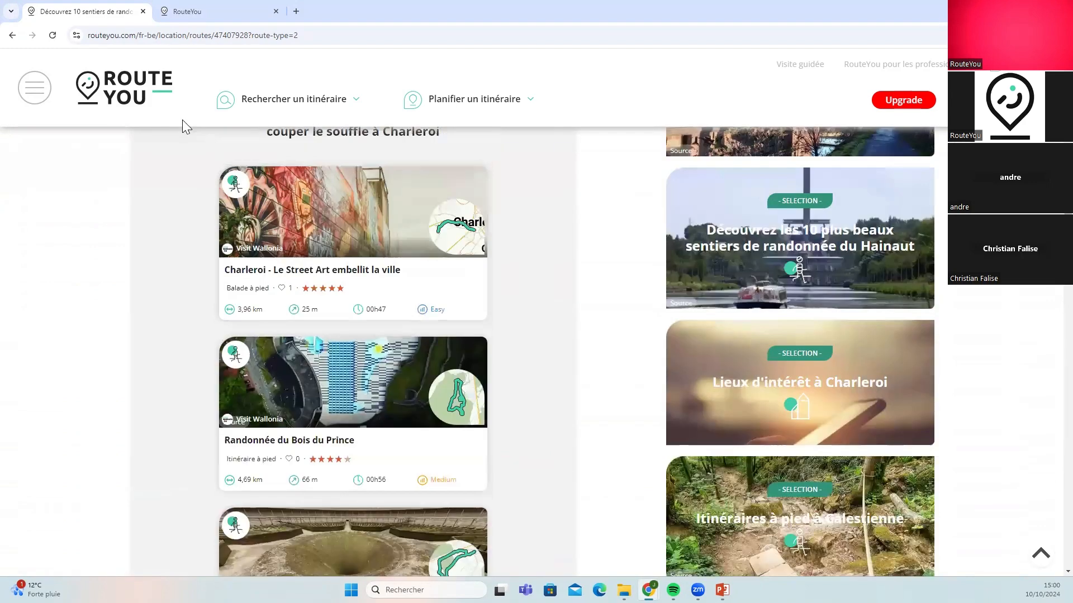
Return to the hiking route search map and close the Le Bois du Prince preview
click(10, 36)
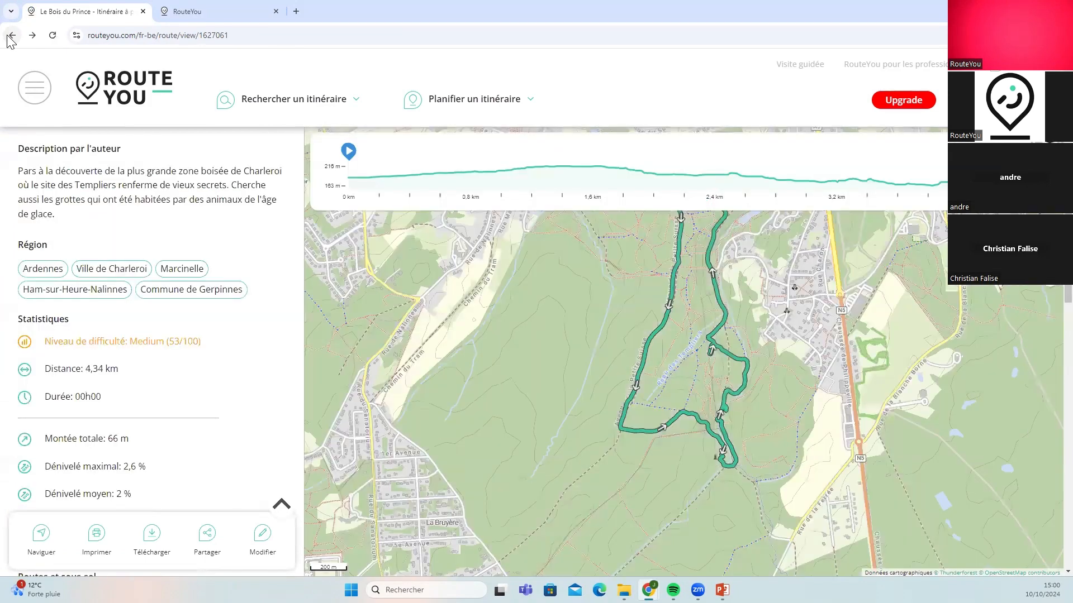
click(10, 35)
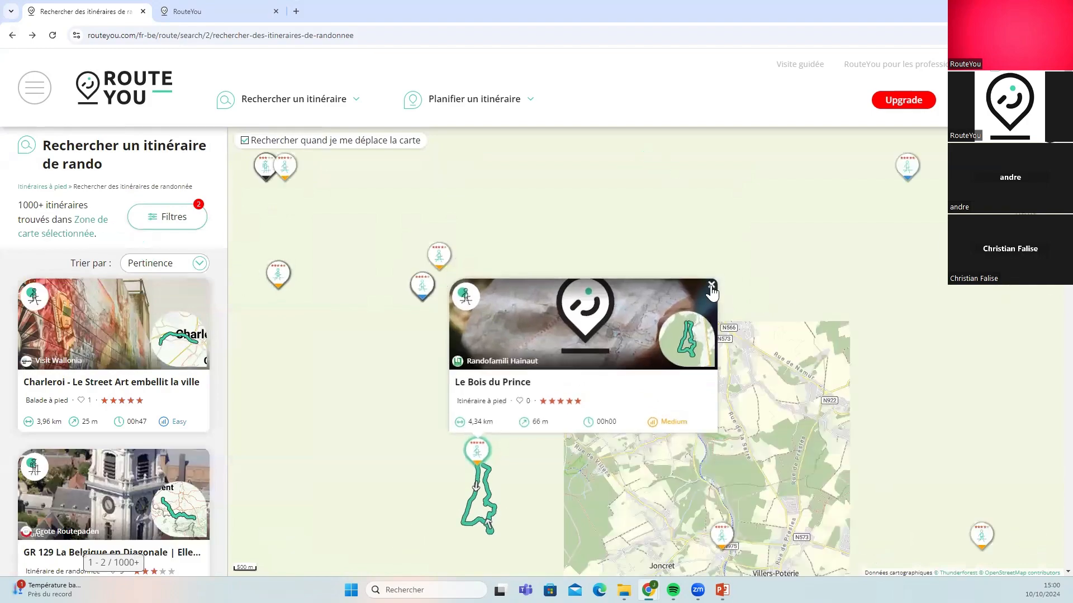
click(517, 243)
Move the hiking search area north from Charleroi and widen it to cover Nivelles, Genappe and Waterloo
drag(464, 235, 507, 471)
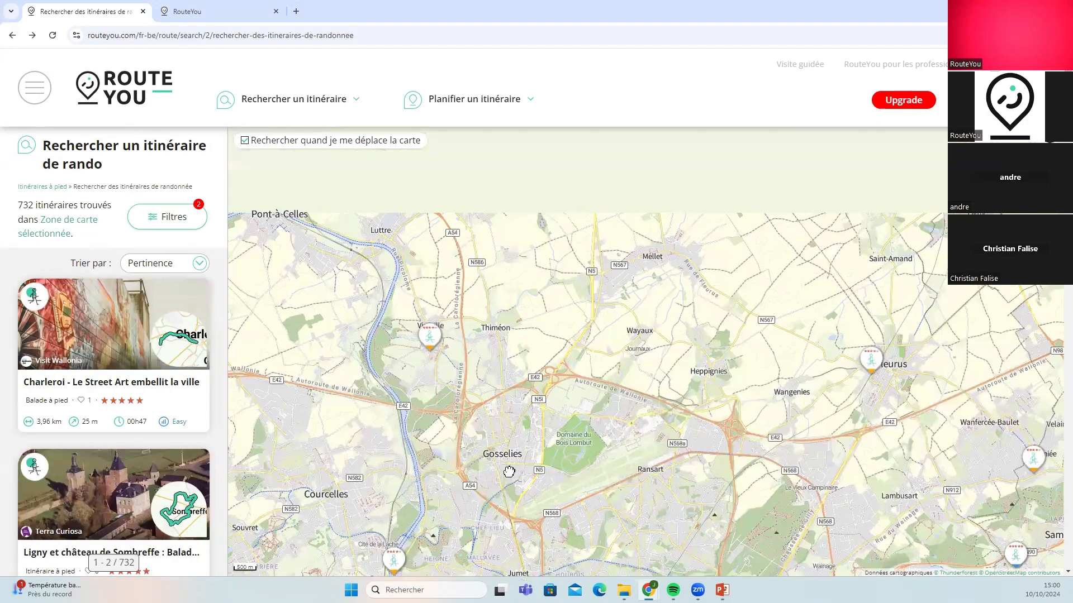
drag(541, 320, 544, 390)
scroll(552, 358, down, 2)
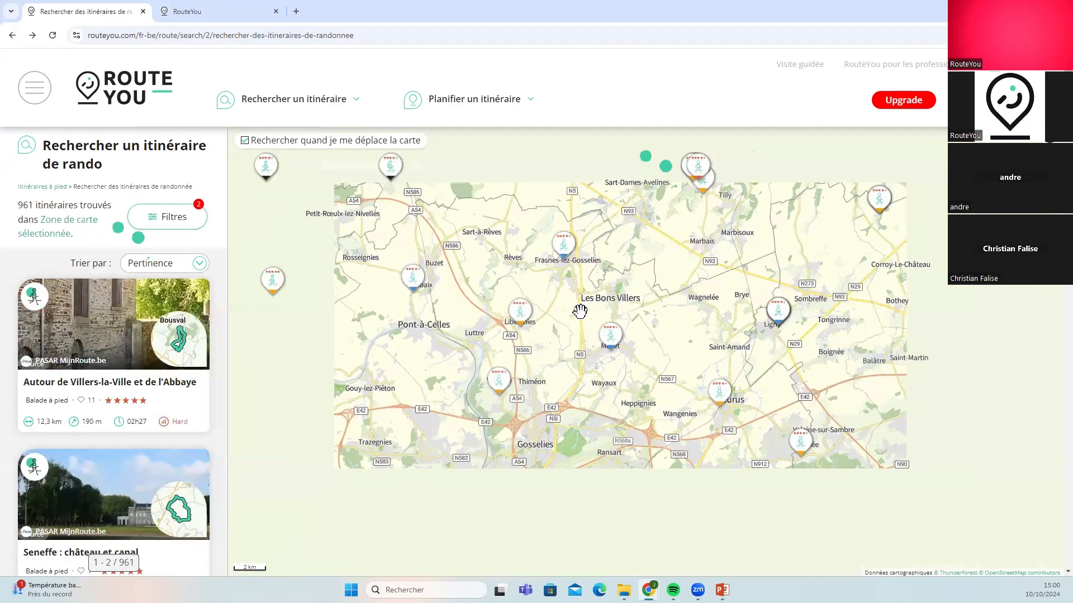
drag(507, 275, 534, 431)
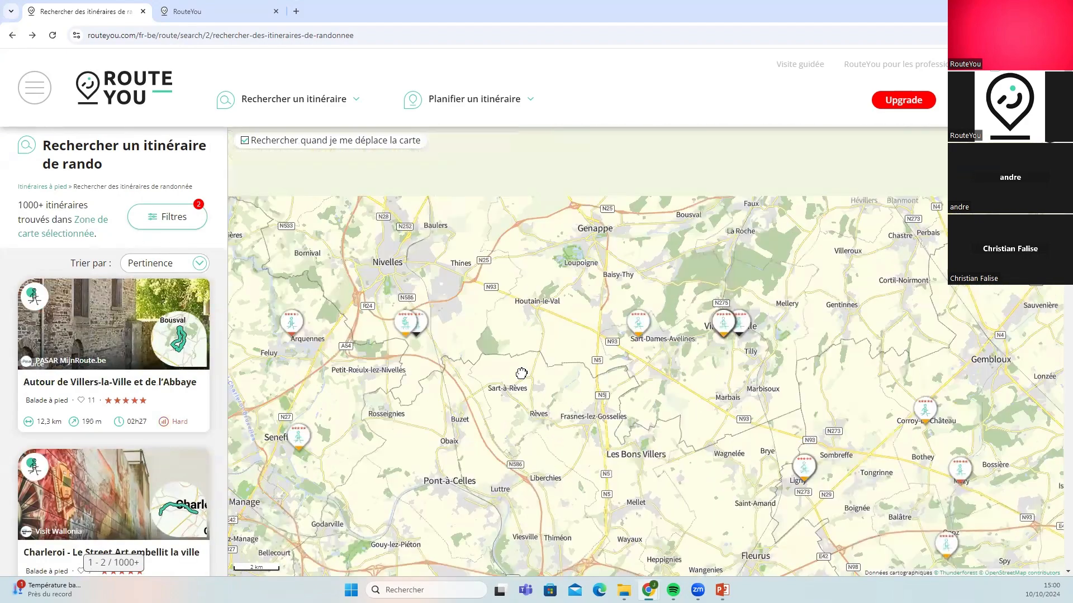
drag(449, 305, 581, 337)
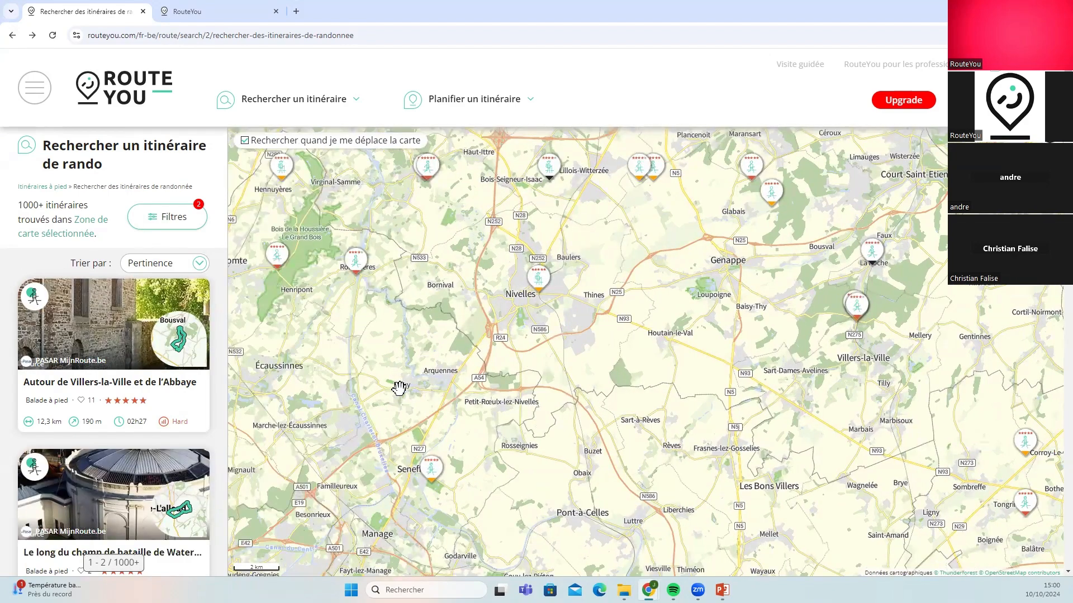
drag(435, 270, 421, 363)
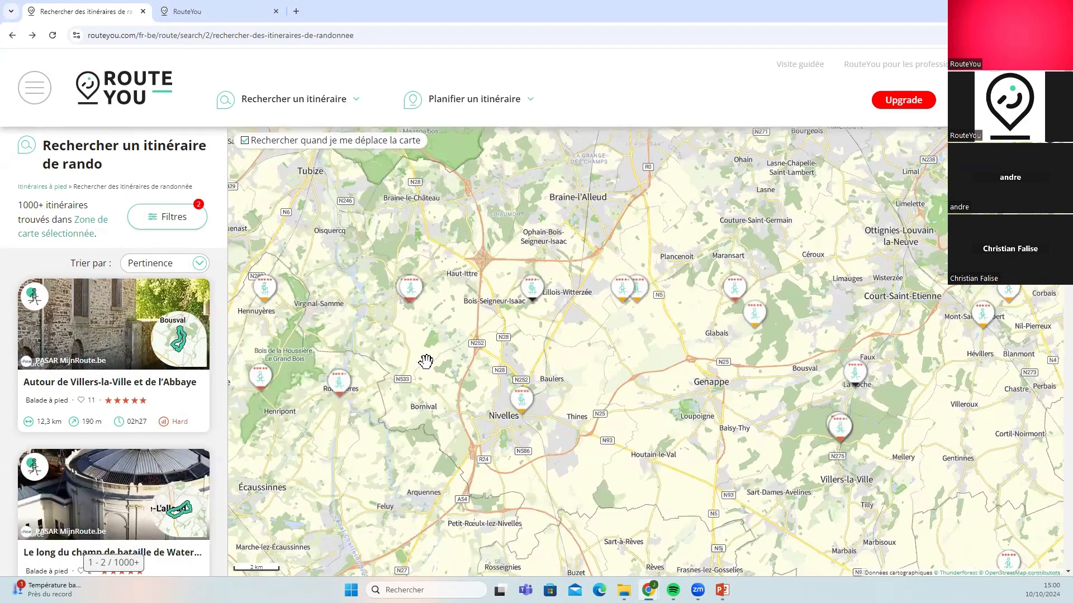
scroll(443, 321, down, 2)
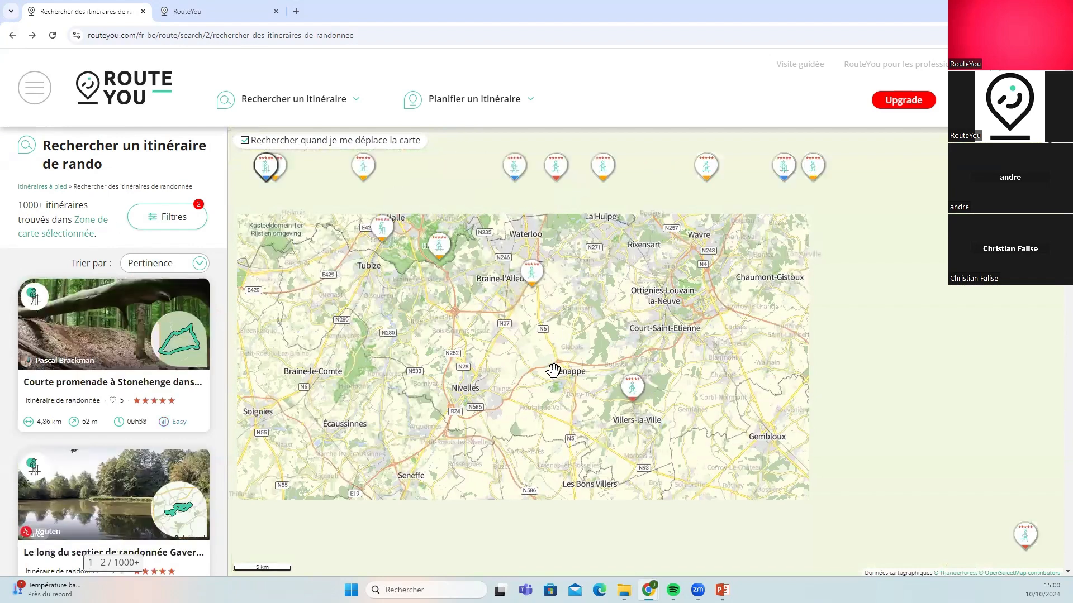
drag(582, 400, 568, 379)
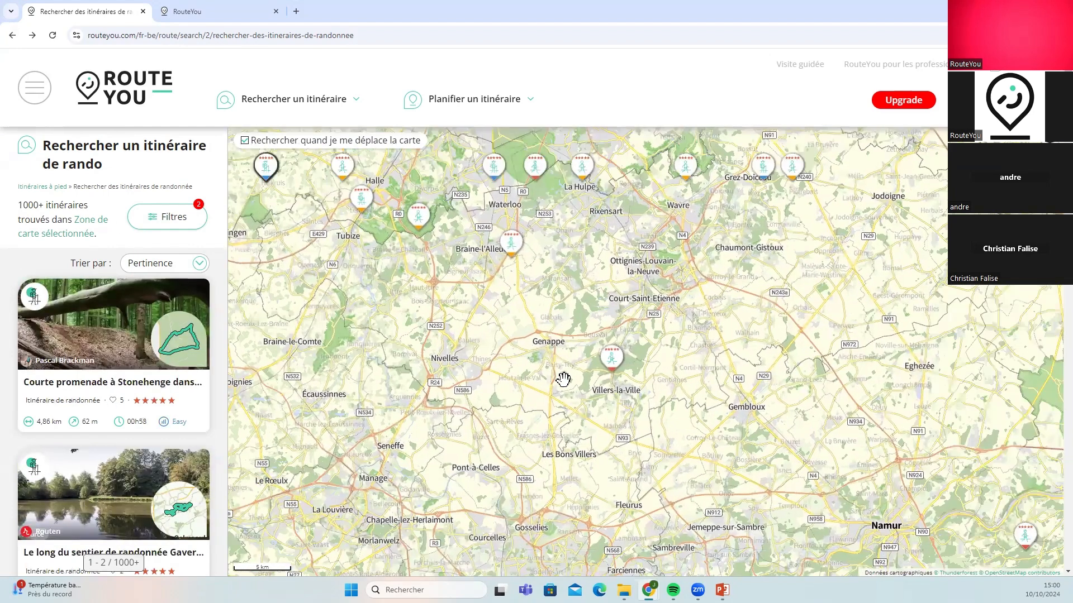
Examine the hiking routes on the map around Nivelles, Braine-le-Comte, Tubize, Braine-l'Alleud and Court-Saint-Etienne
scroll(562, 380, up, 2)
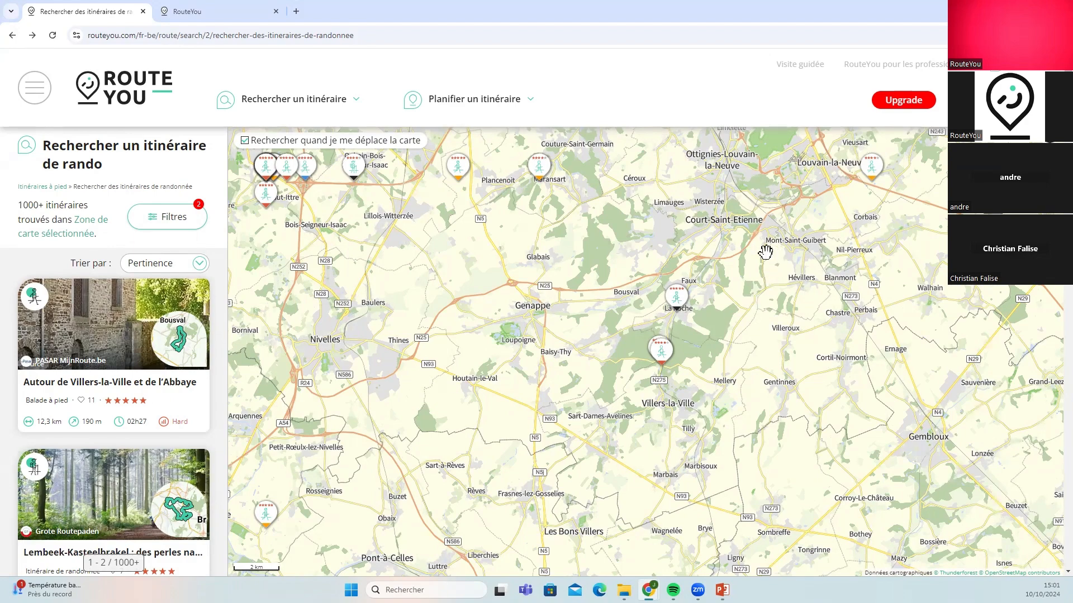
drag(765, 252, 759, 362)
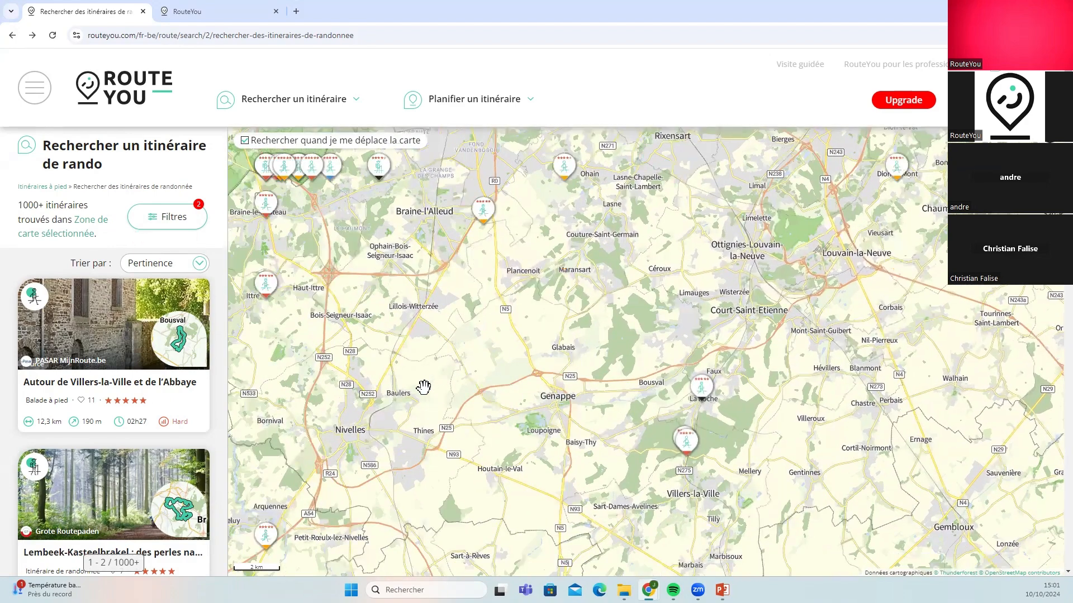
drag(424, 387, 565, 269)
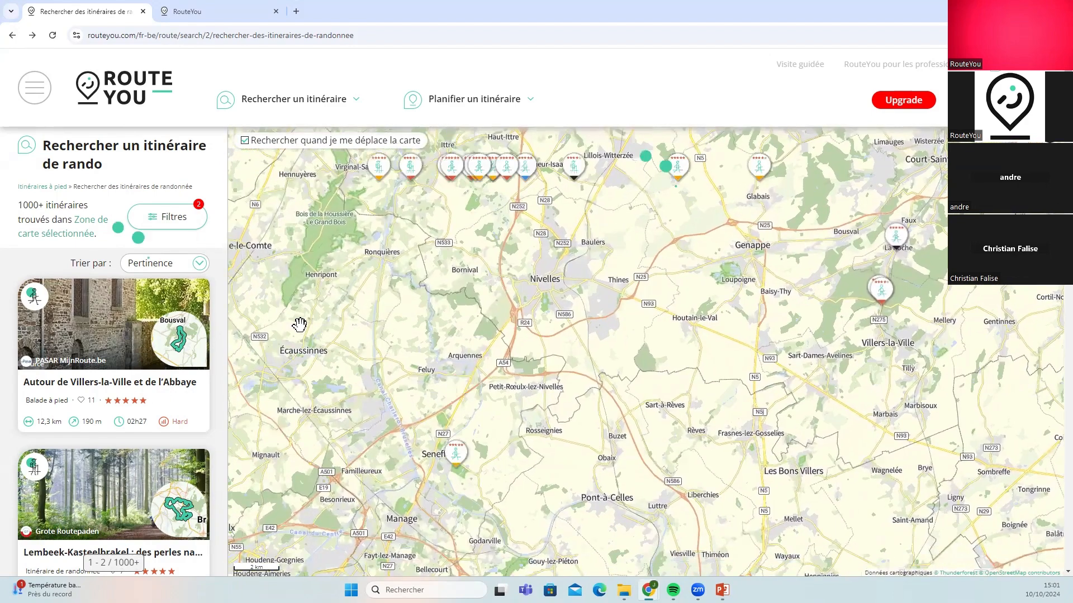
drag(299, 323, 413, 328)
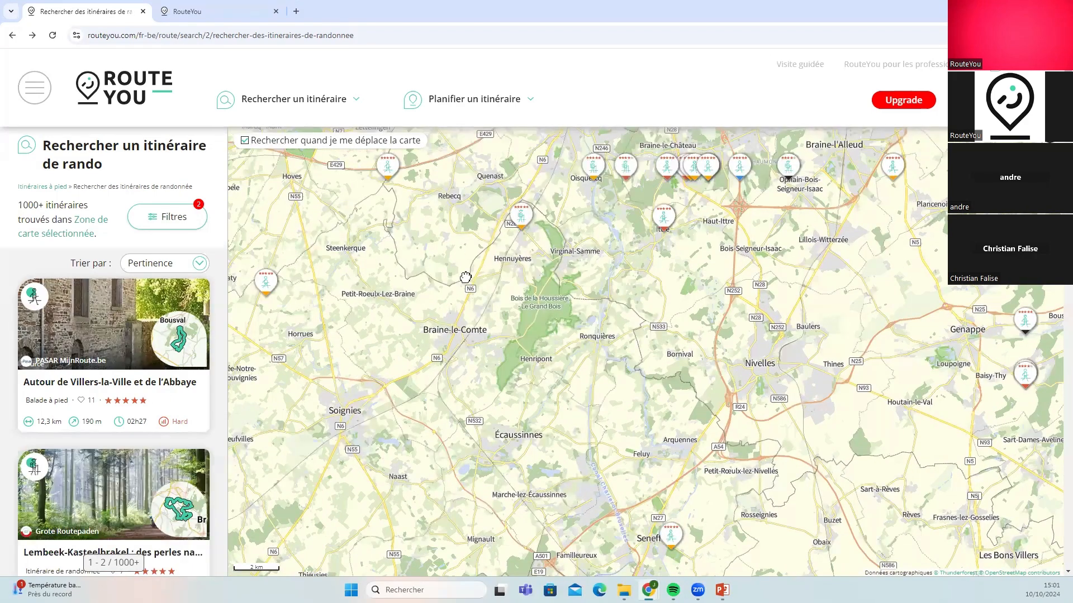
drag(465, 278, 497, 364)
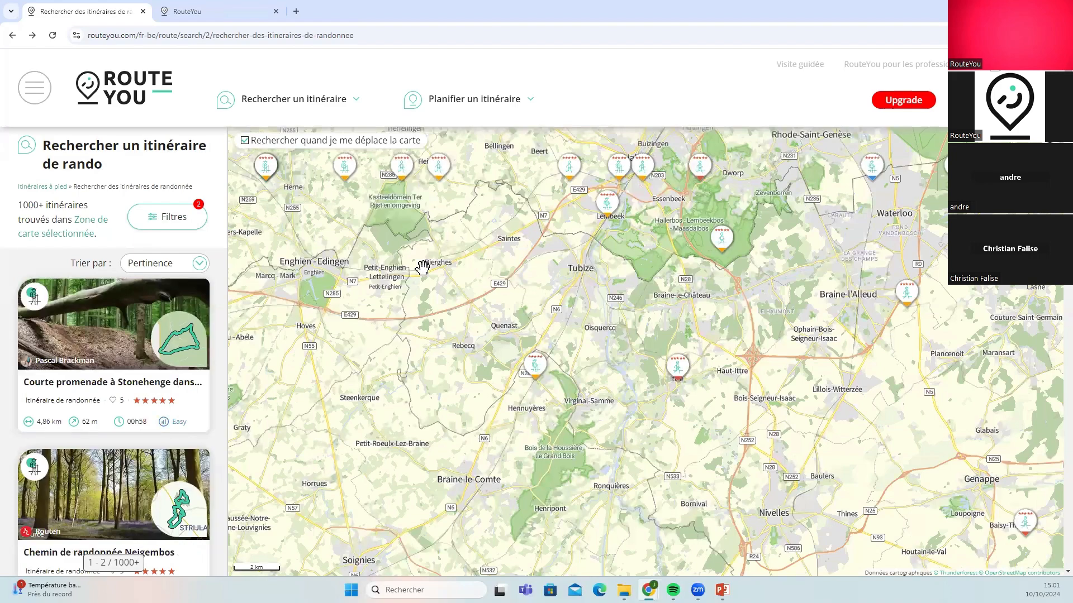
drag(596, 254, 486, 337)
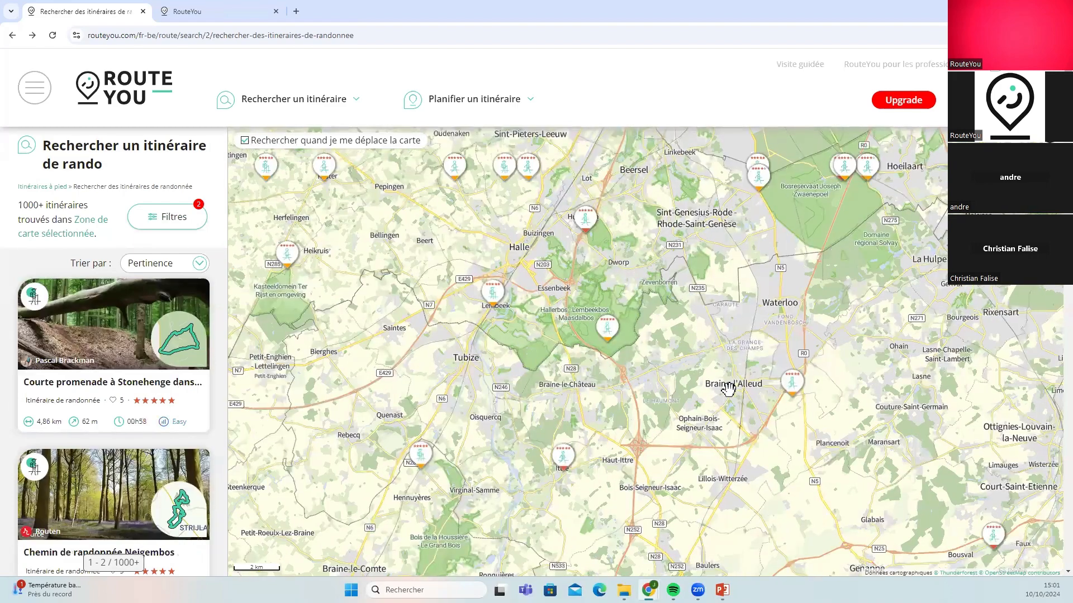
drag(710, 405, 476, 295)
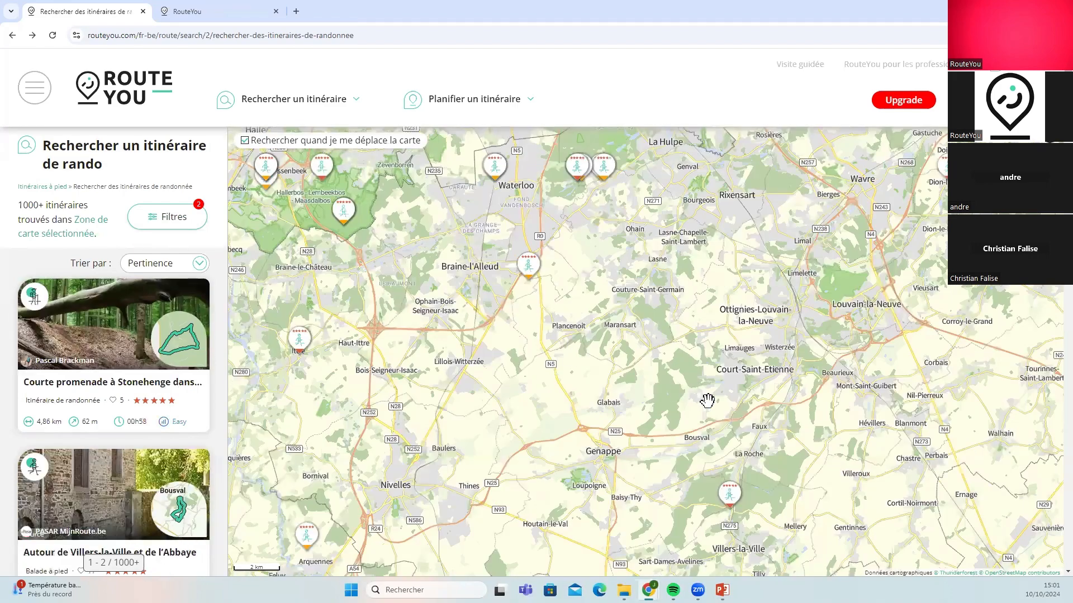
drag(848, 446, 686, 366)
scroll(686, 366, up, 2)
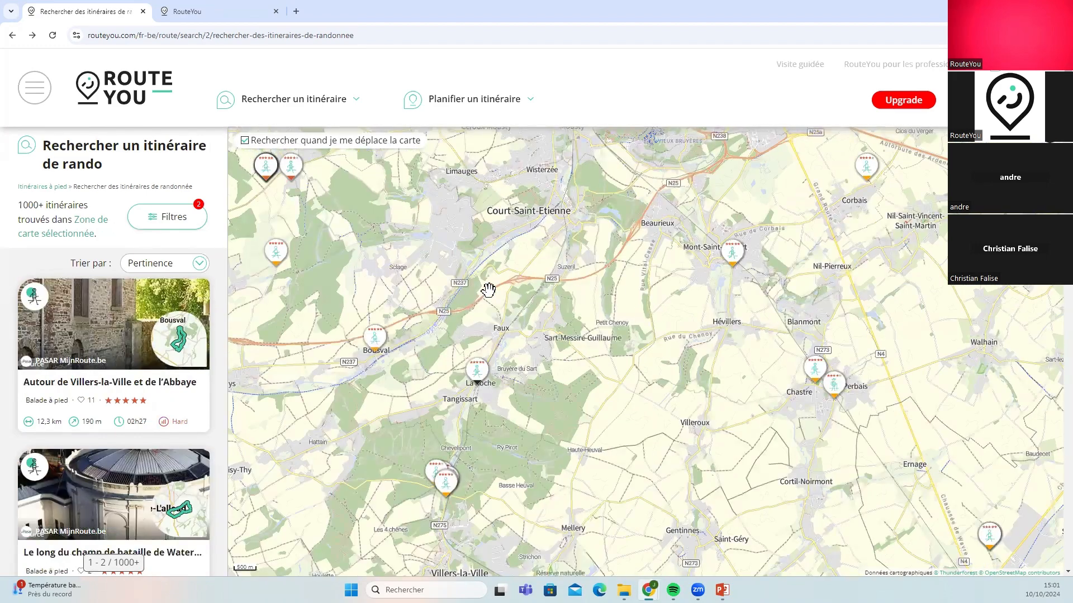
Open the general itinerary search for all activities and narrow its map area to Braine-le-Comte and Nivelles
mouse_move(278, 106)
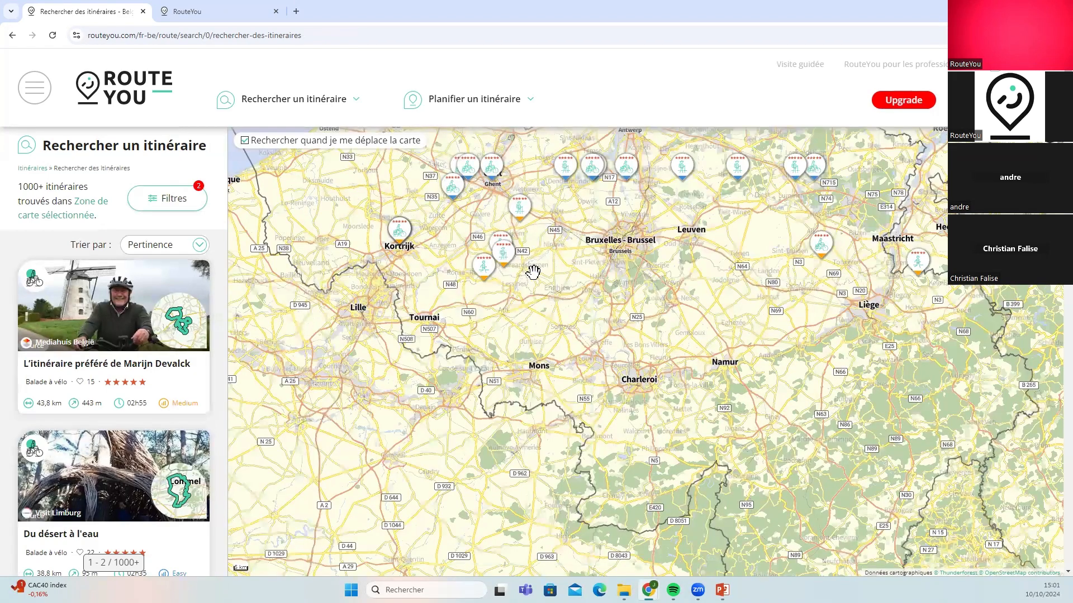
scroll(584, 270, up, 2)
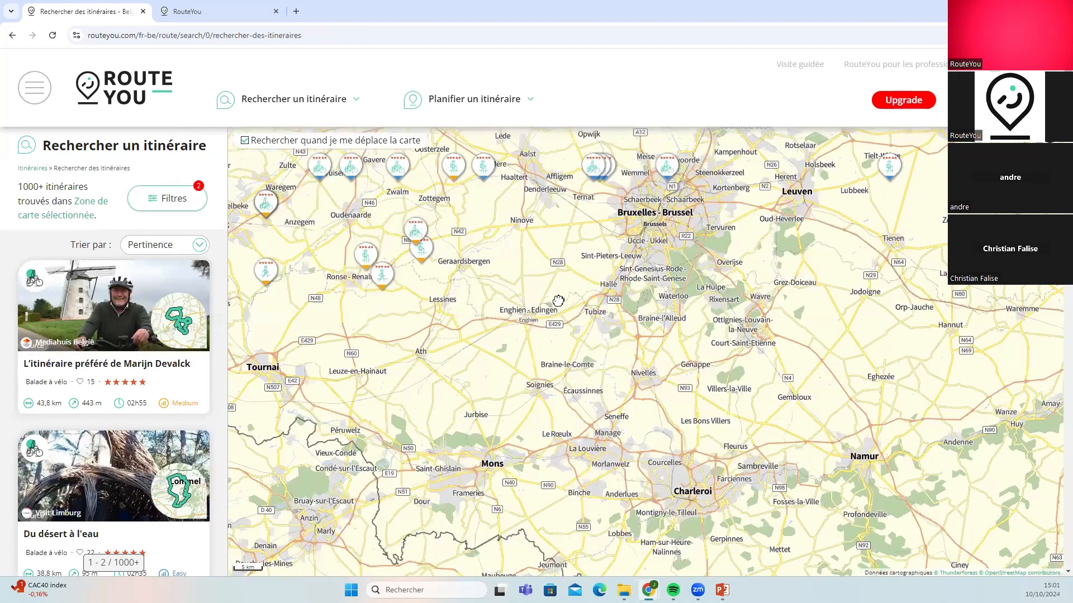
scroll(549, 293, up, 2)
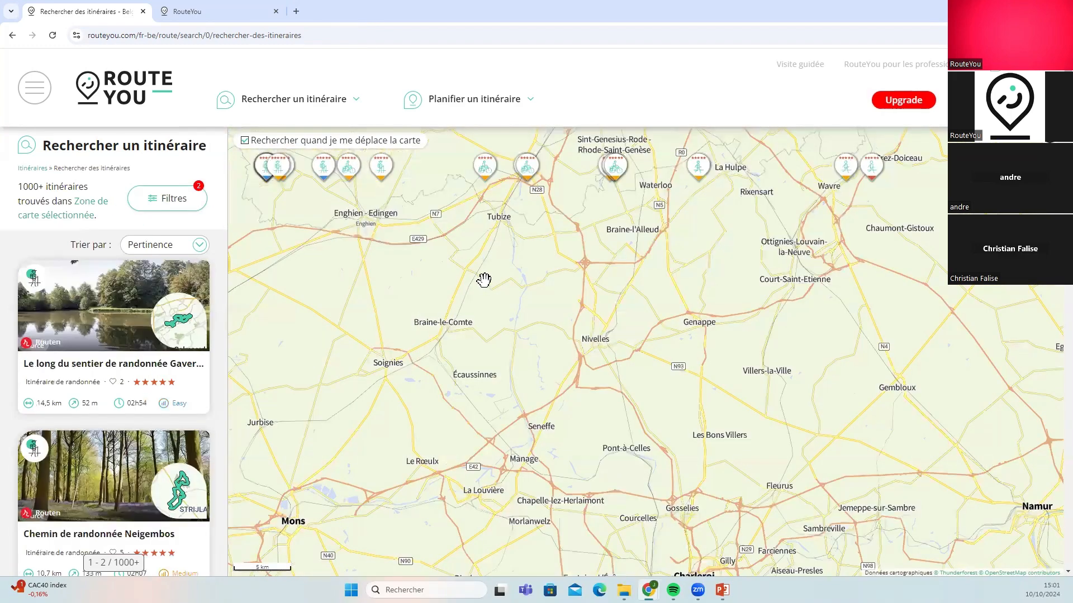
scroll(441, 283, up, 1)
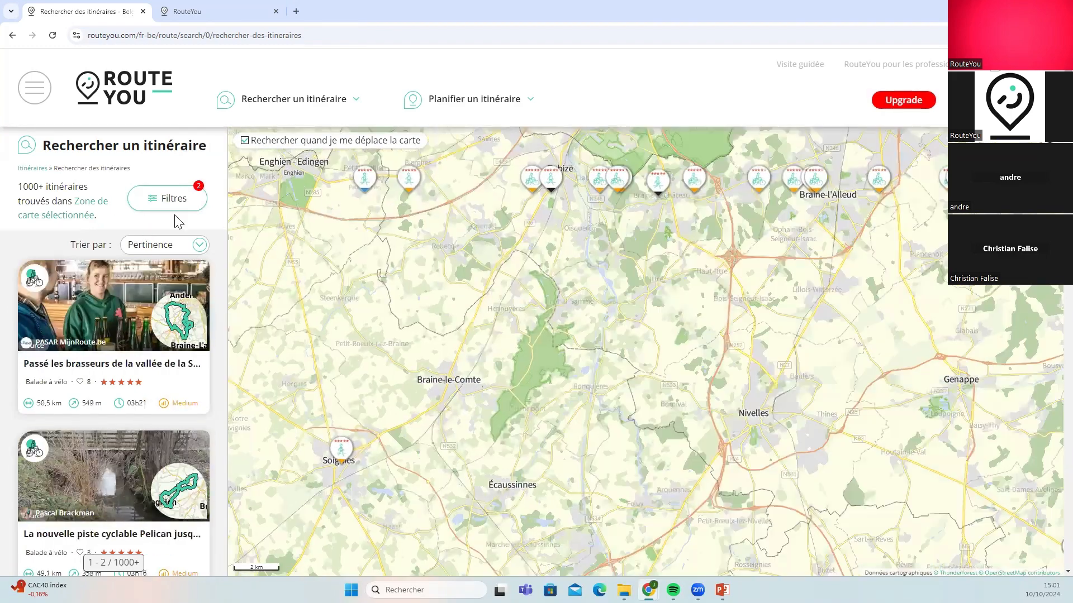
Filter the itineraries by the route type Itinéraire à pied, keeping the Points-noeuds characteristic, and show the matching routes
click(166, 203)
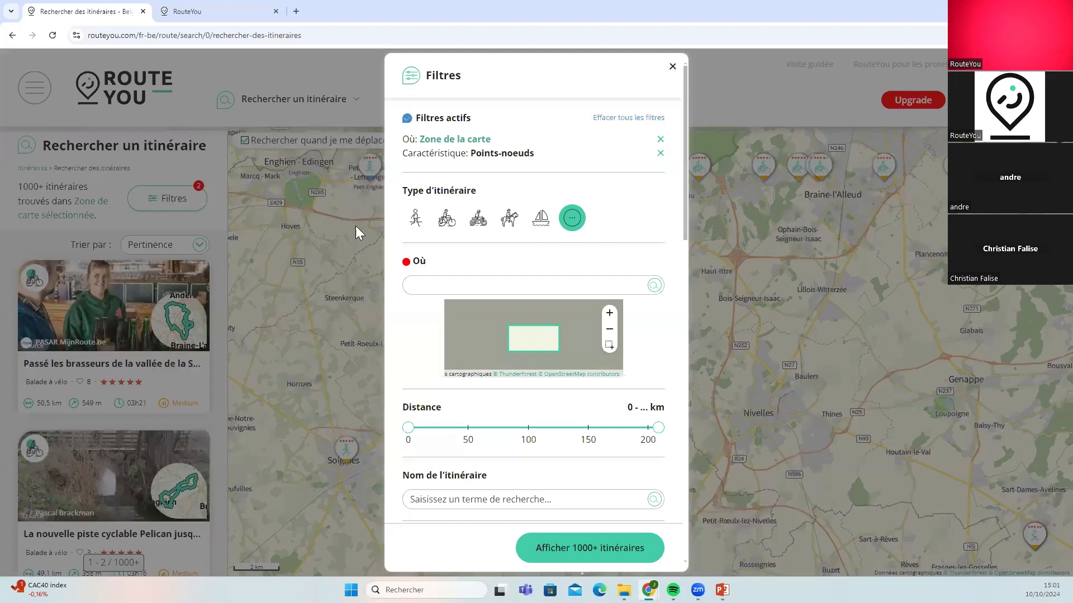
click(415, 220)
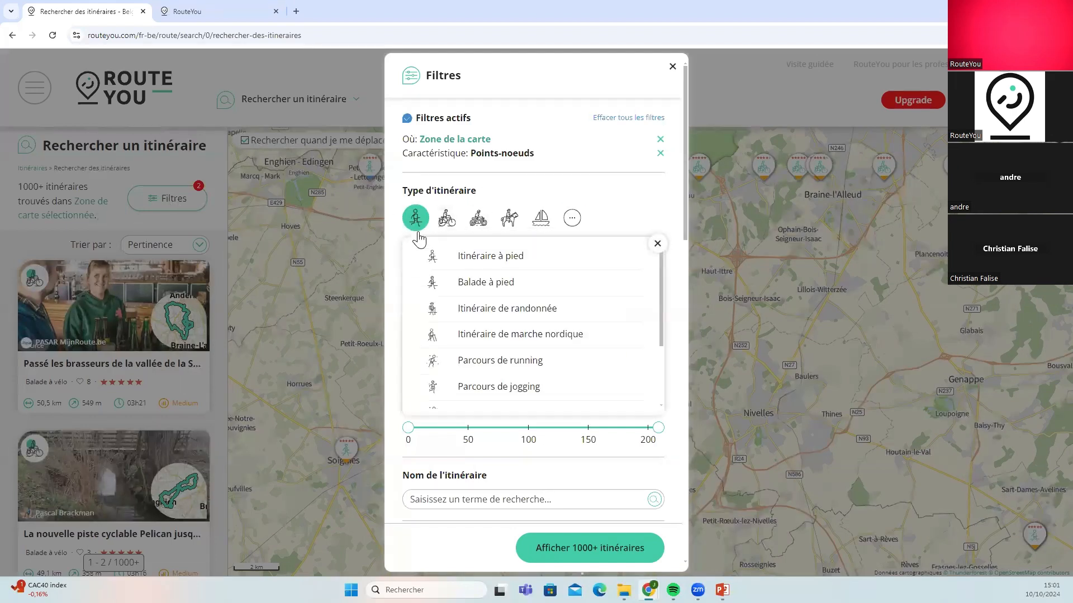
click(480, 257)
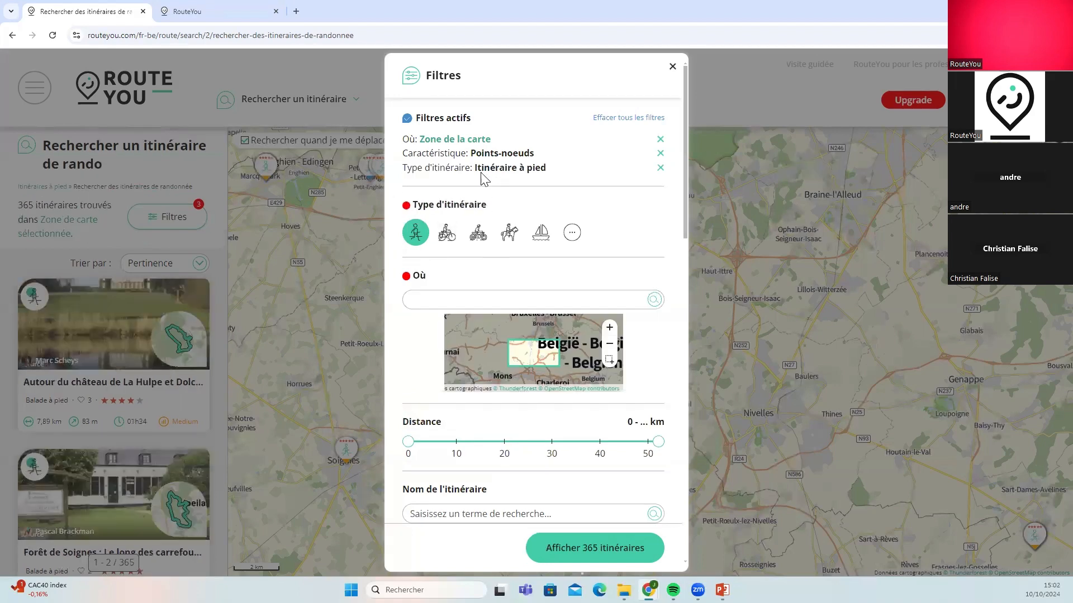
click(588, 546)
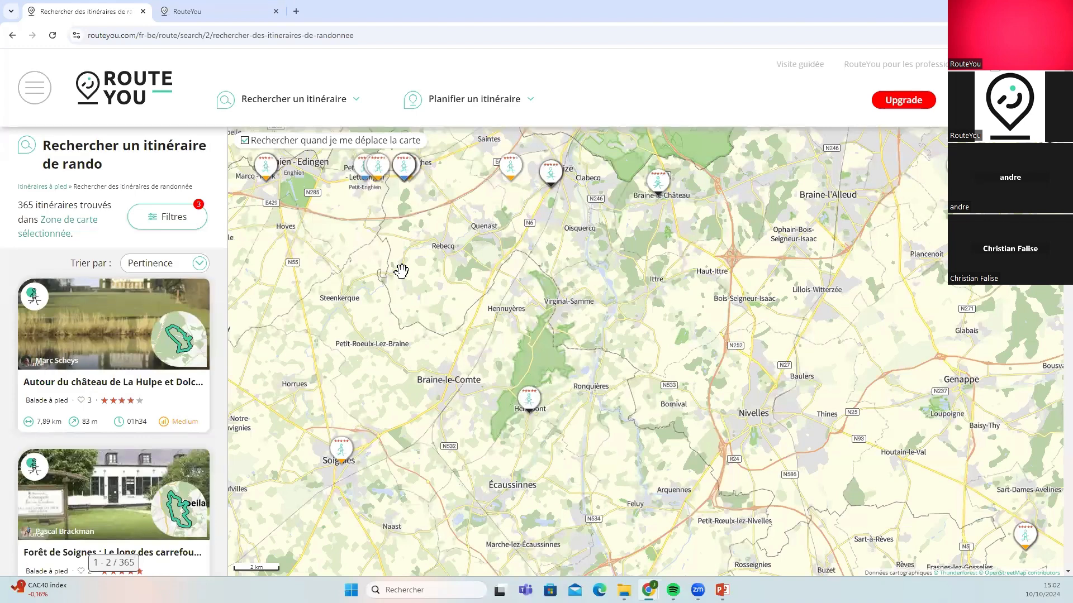
Preview the walking route at Soignies, close it and narrow the map search area to Braine-le-Comte, Henripont and Écaussinnes
click(347, 456)
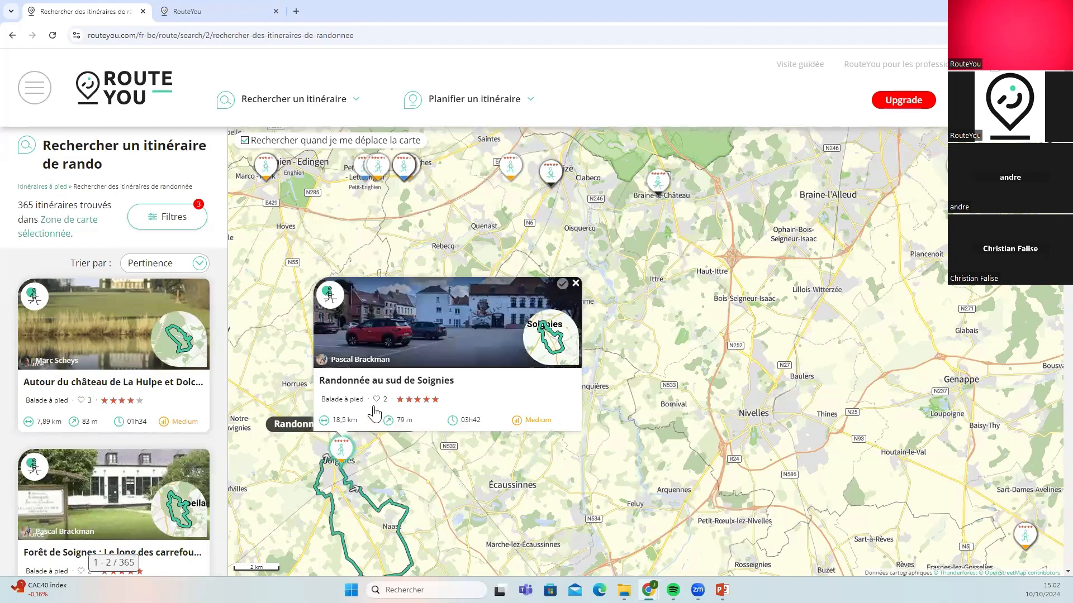
click(575, 282)
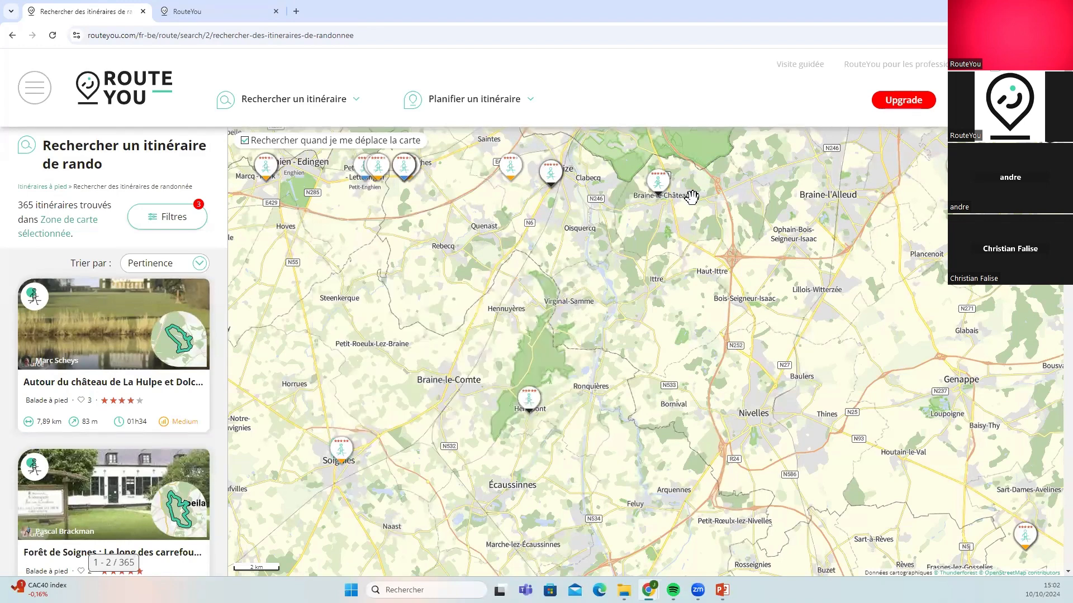
drag(637, 382, 605, 341)
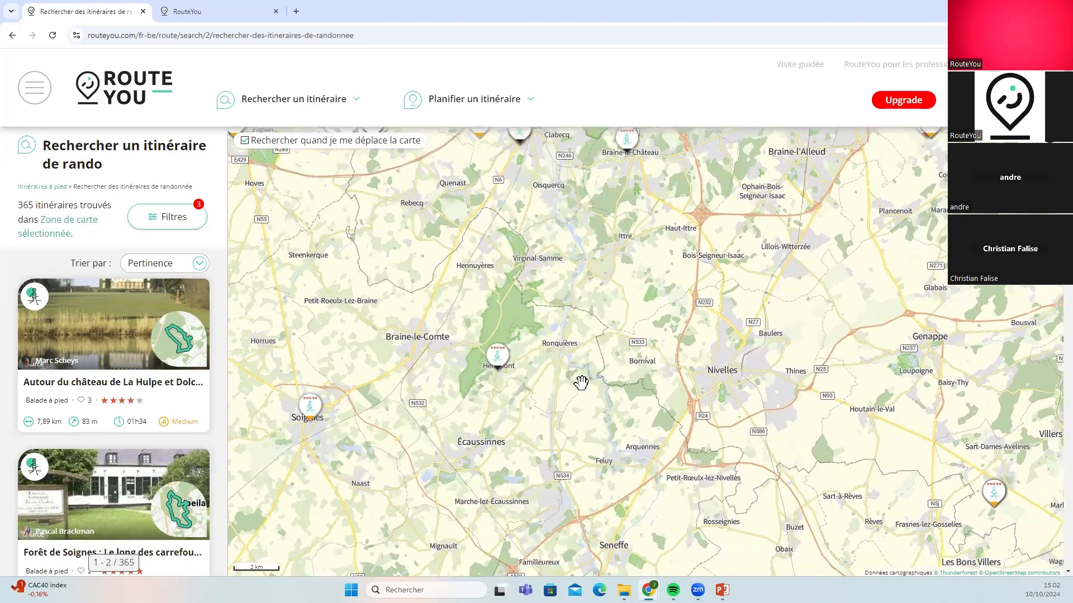
scroll(500, 354, up, 1)
scroll(500, 353, up, 1)
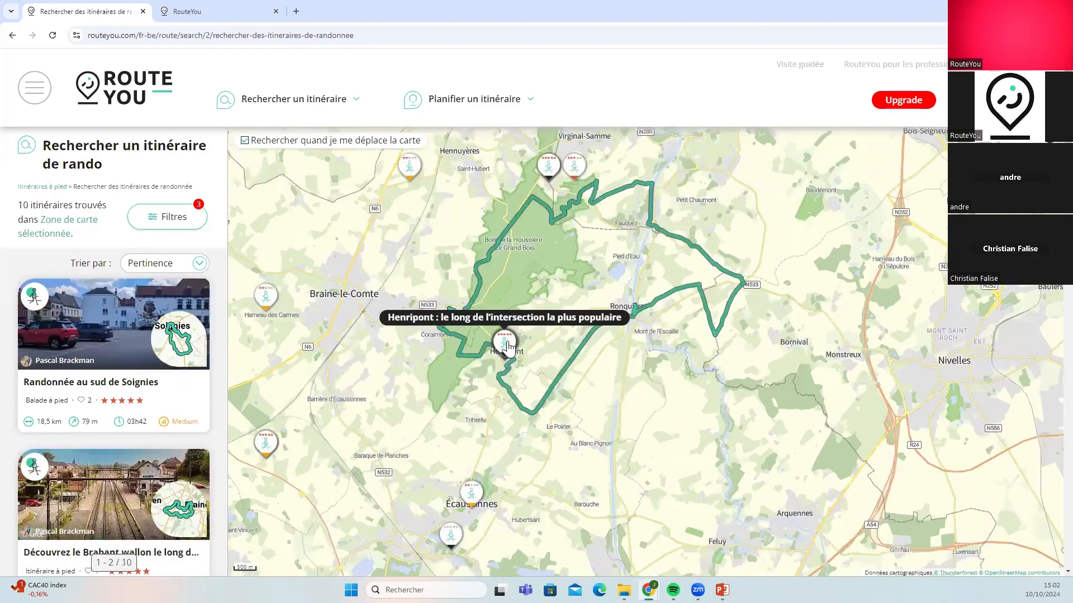
Preview the route cards of the Henripont, Quenast and Tubize walks on the map
click(506, 346)
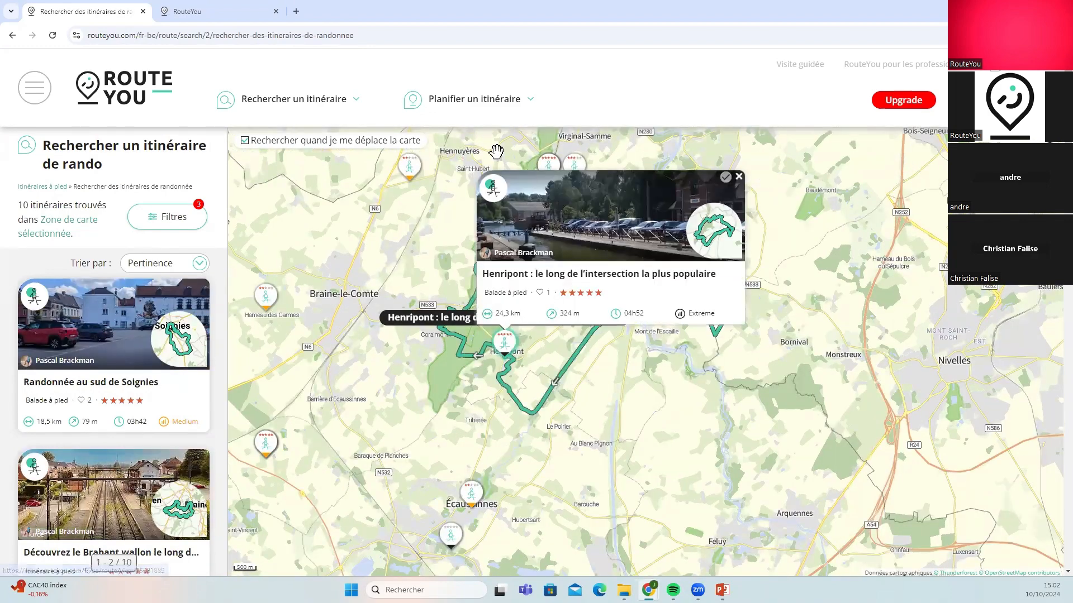
click(410, 169)
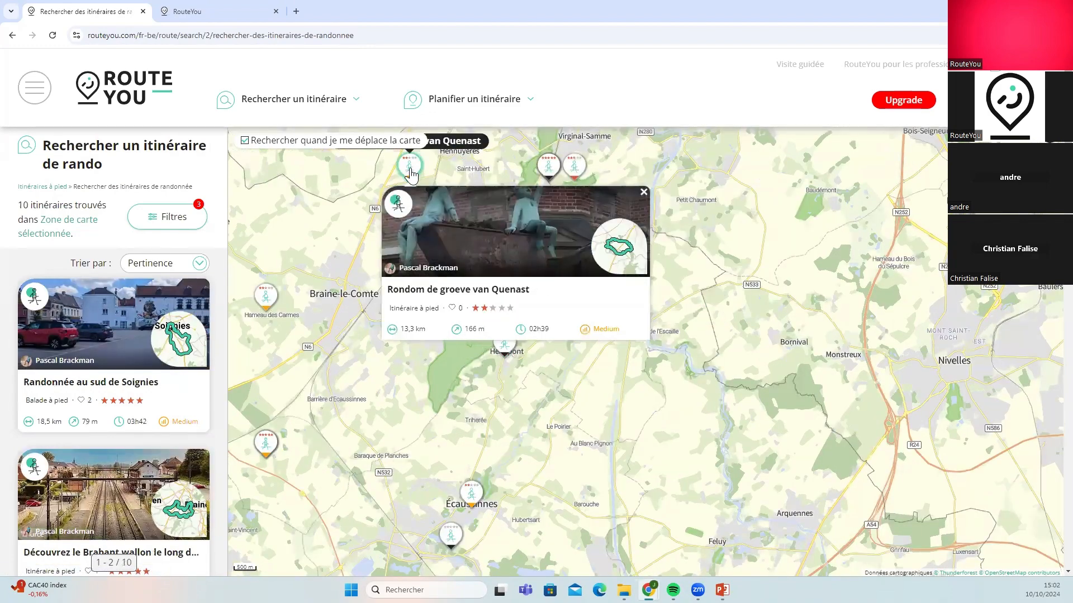
click(550, 177)
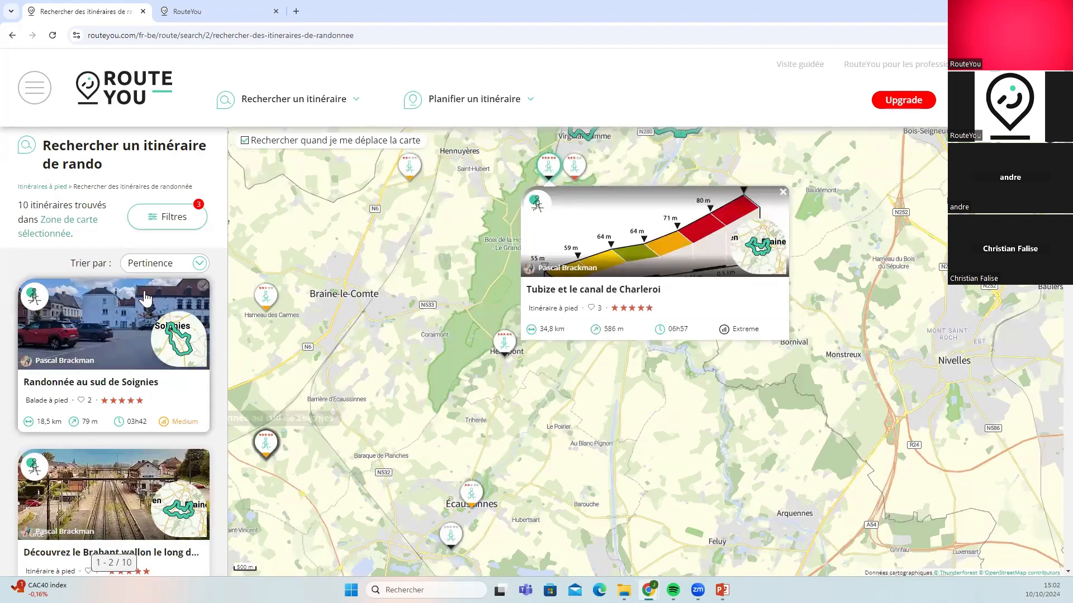
Filter the walking routes by the specific author Terra Curiosa, widen the search area, and display the matching routes
click(167, 218)
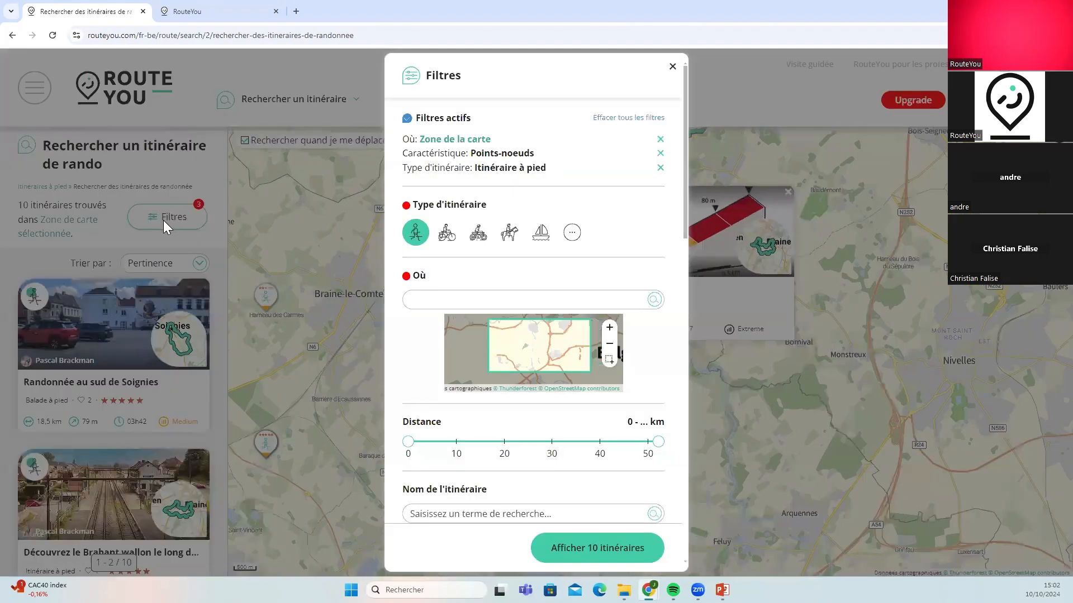
scroll(582, 369, down, 2)
scroll(475, 313, down, 1)
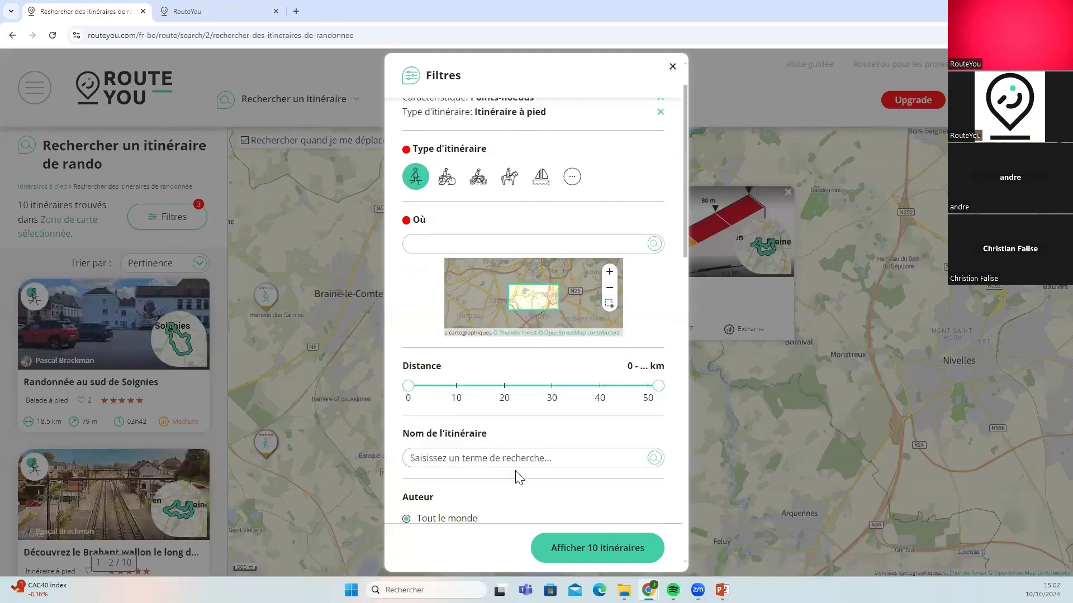
scroll(520, 476, down, 2)
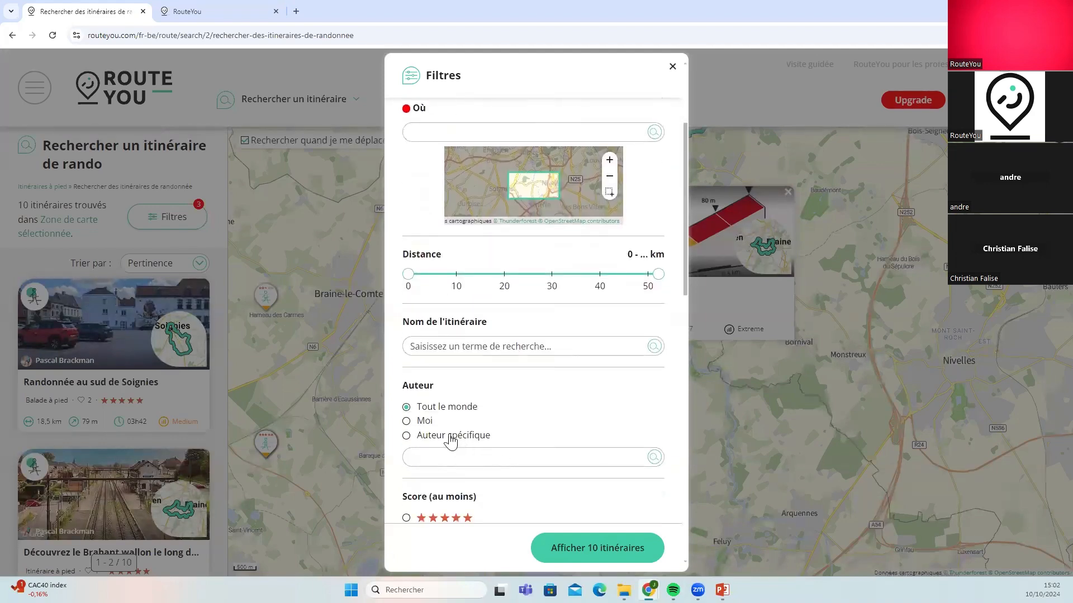
click(447, 439)
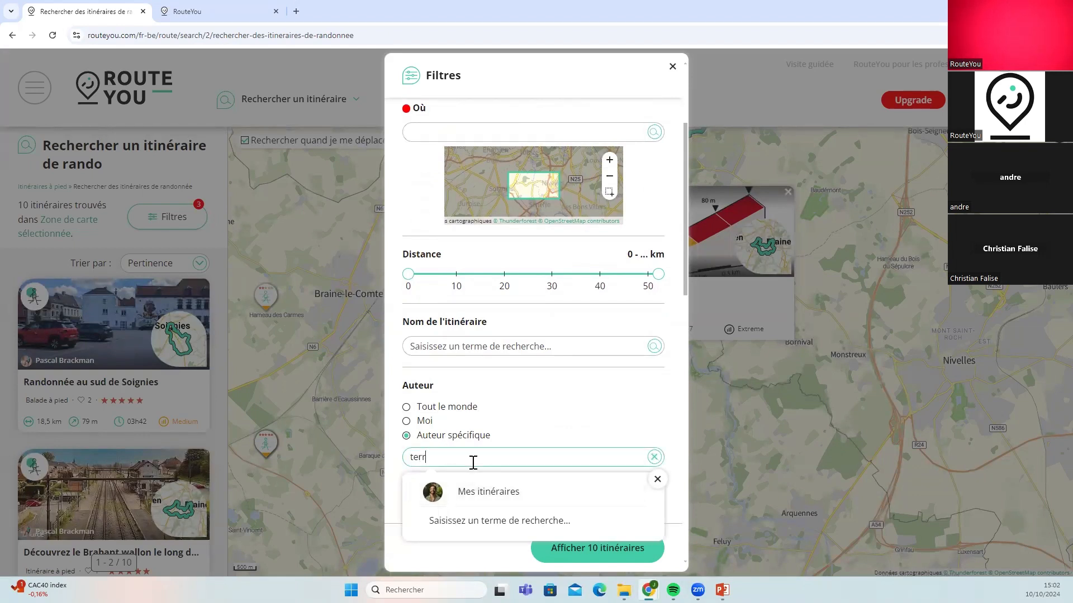
text(terra curiosa)
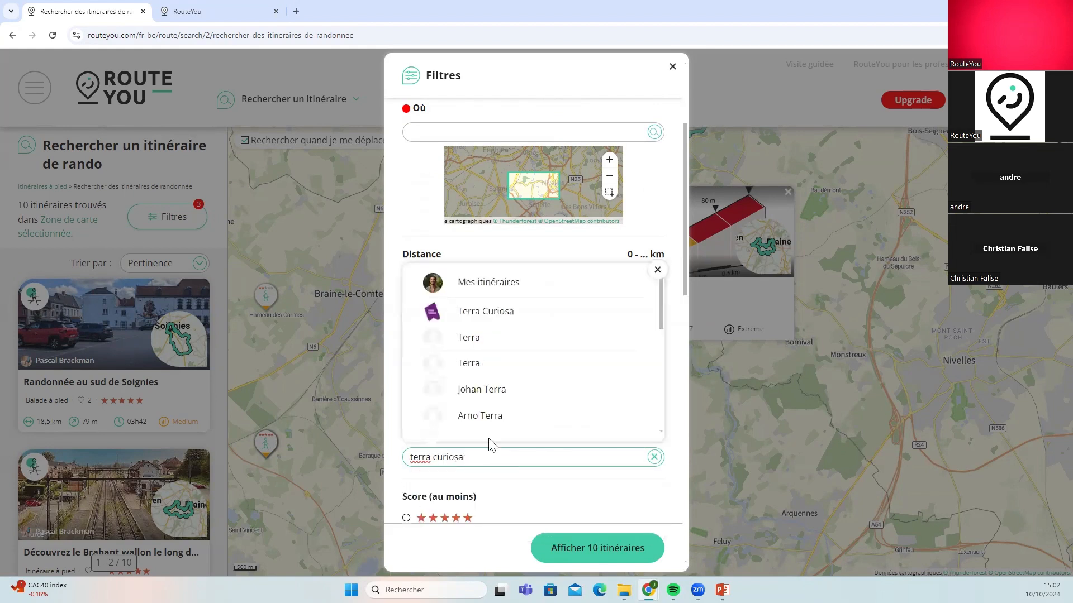
click(484, 312)
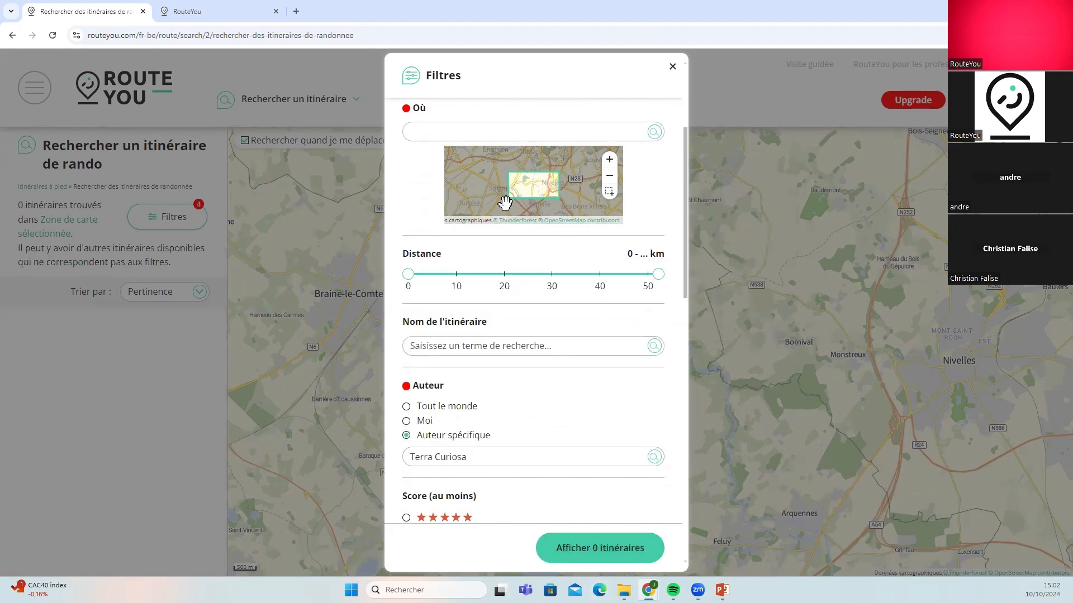
double_click(612, 179)
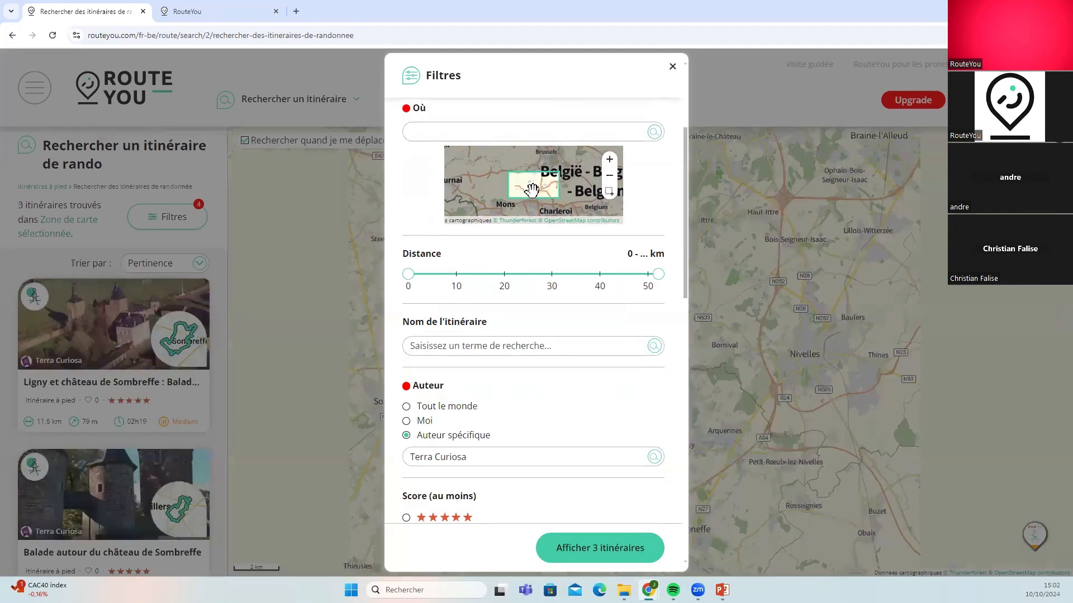
click(583, 549)
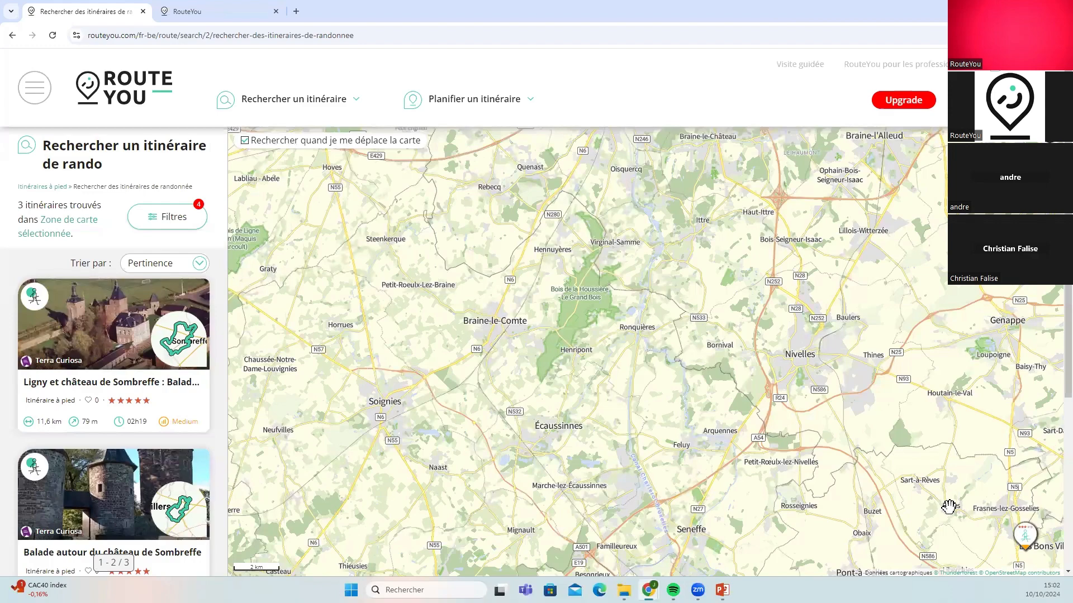
Open the route "Ligny et château de Sombreffe" and examine the walking-node network around it
drag(949, 507, 596, 337)
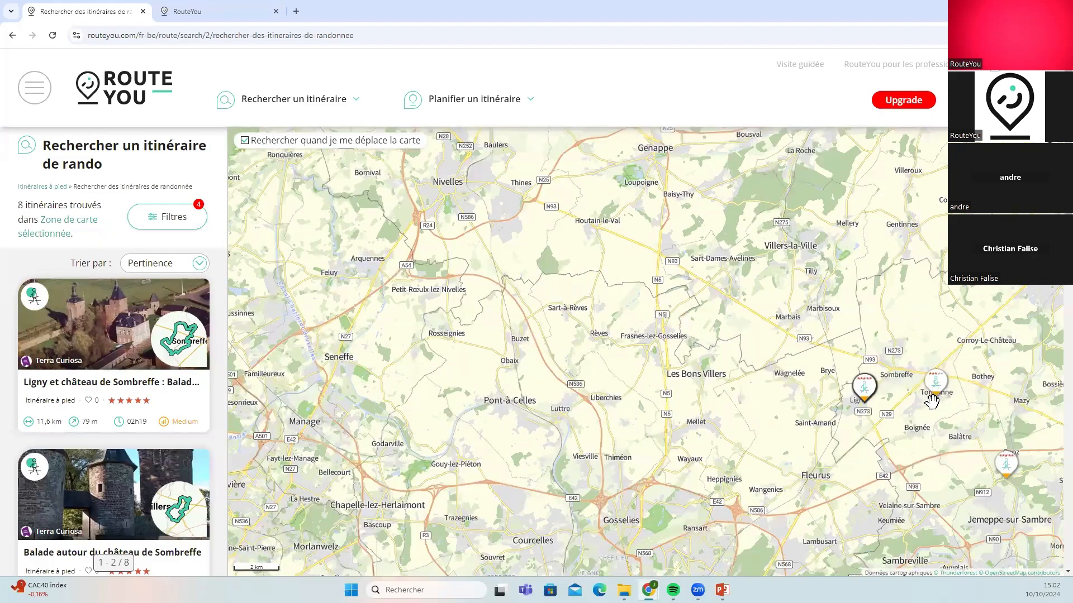
click(866, 391)
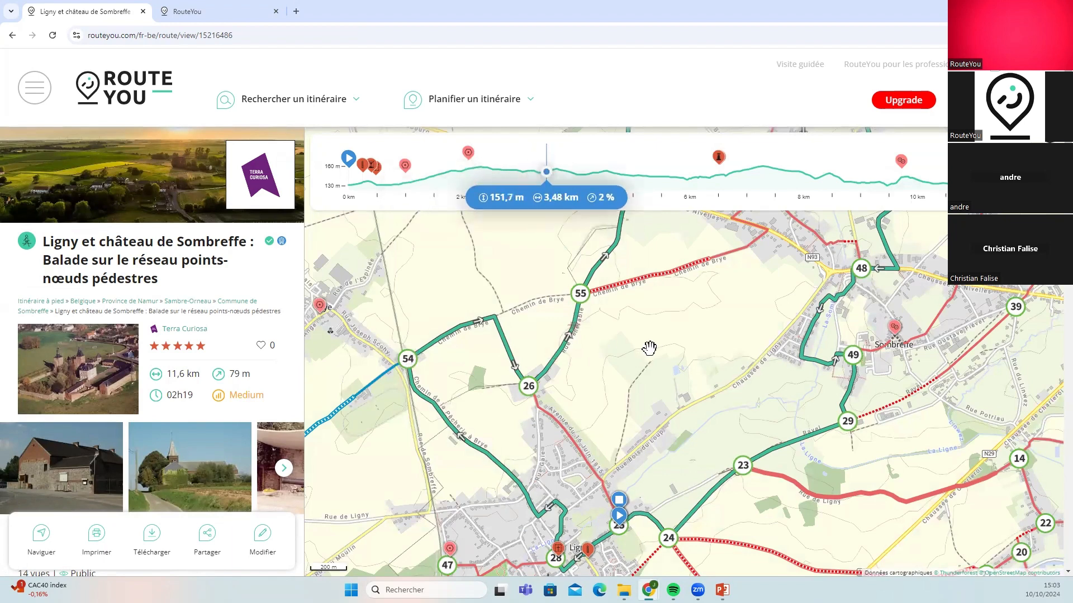
scroll(645, 352, down, 2)
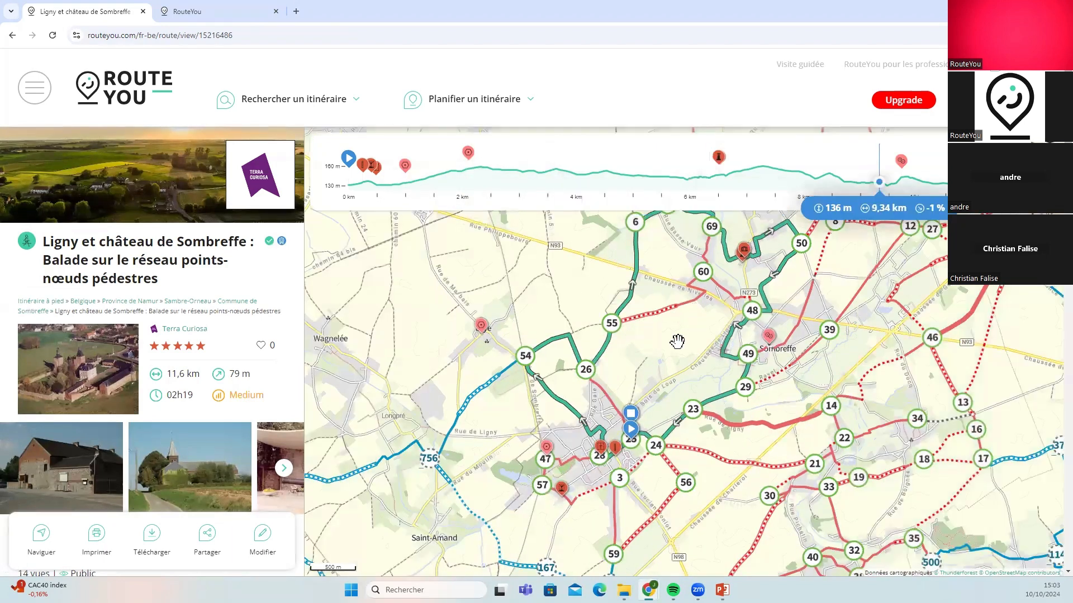
drag(630, 371, 540, 417)
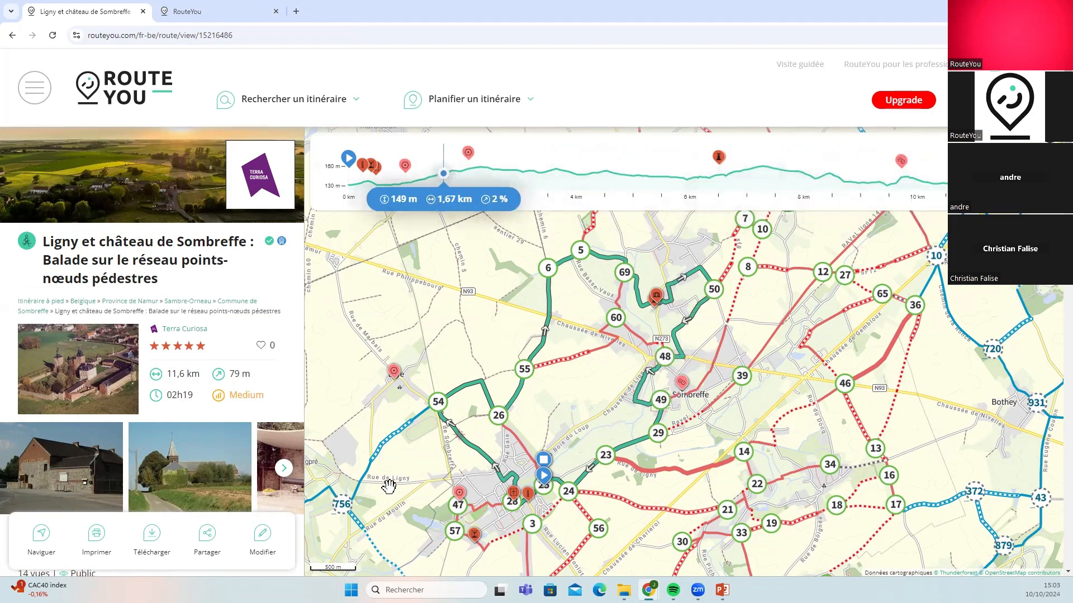
drag(436, 410, 566, 300)
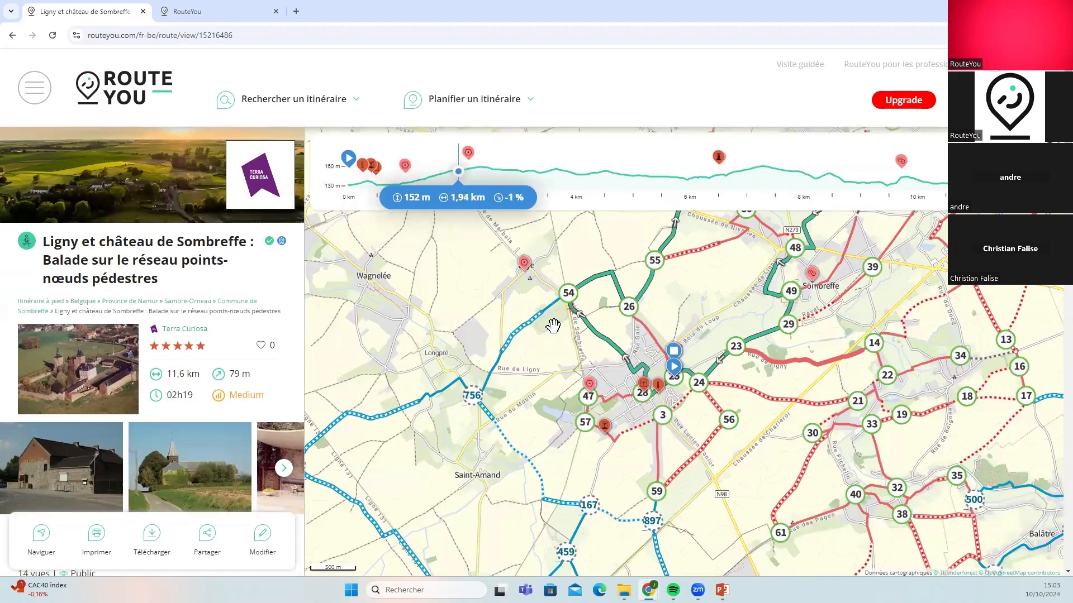
mouse_move(766, 434)
mouse_down()
mouse_move(700, 458)
mouse_move(655, 440)
mouse_up()
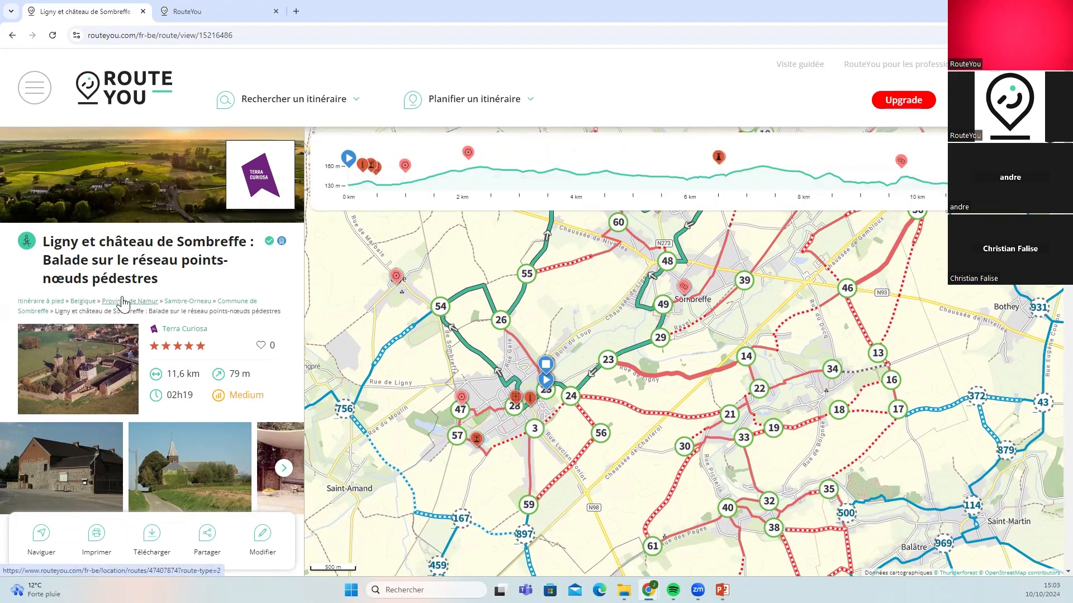
Open the cycling route planner and set Sombreffe as the starting point
click(475, 101)
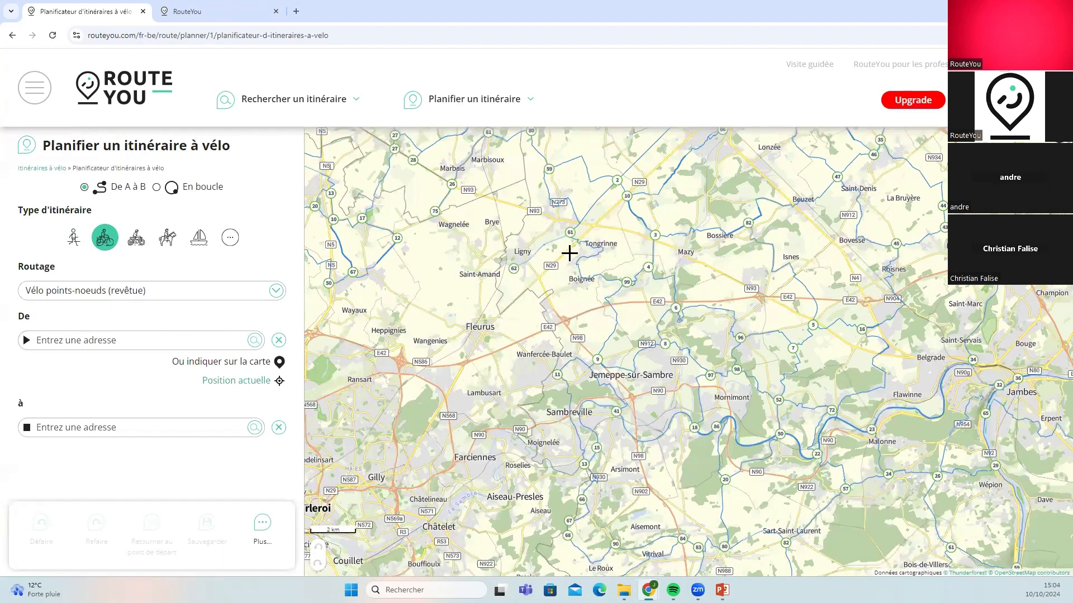
drag(548, 261, 568, 320)
click(113, 340)
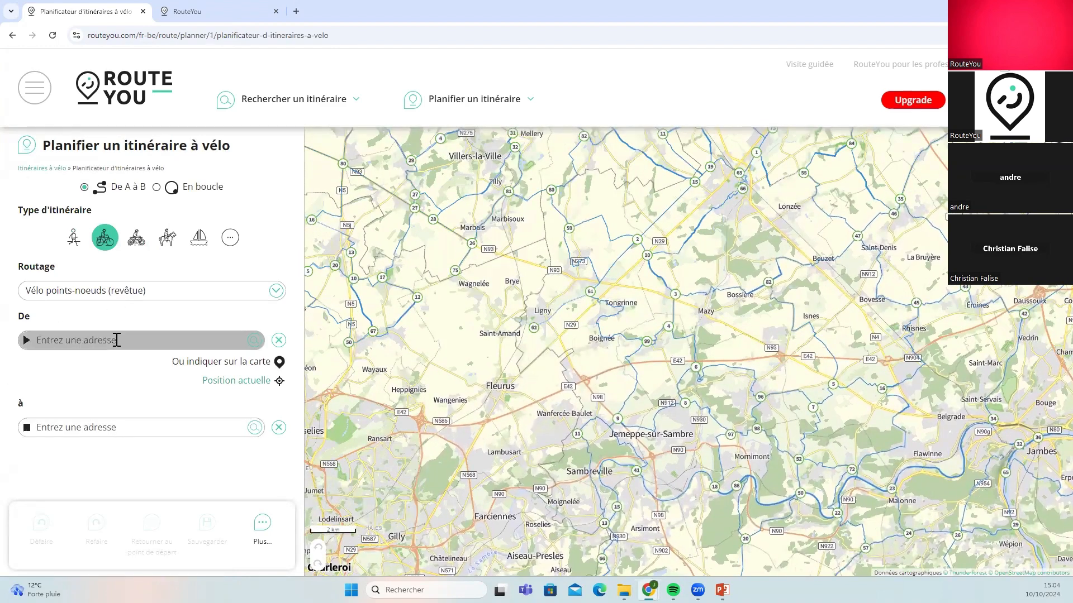
text(so)
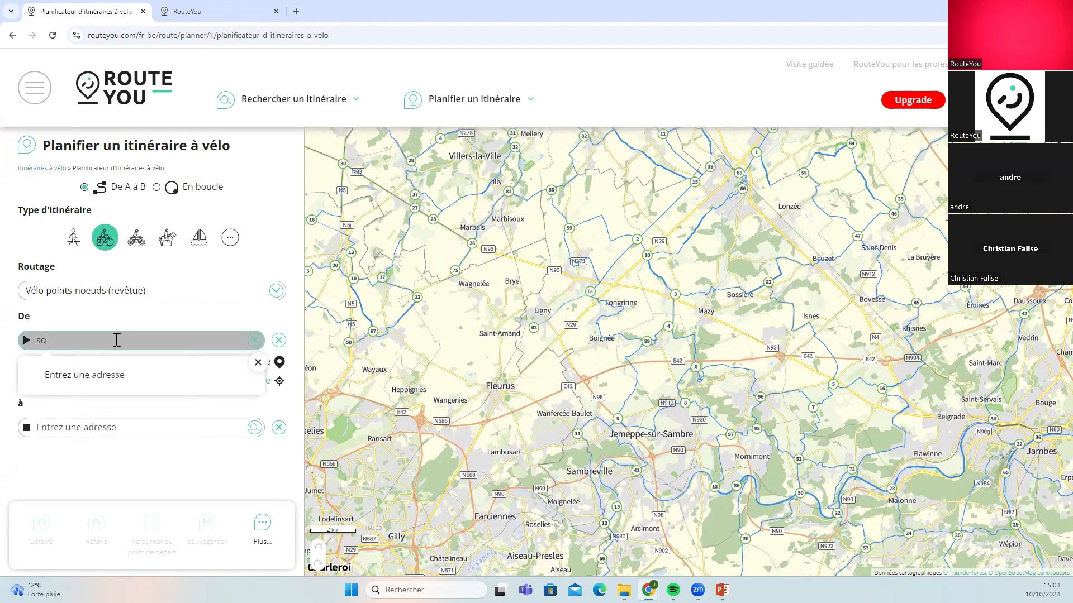
text(mbreffe)
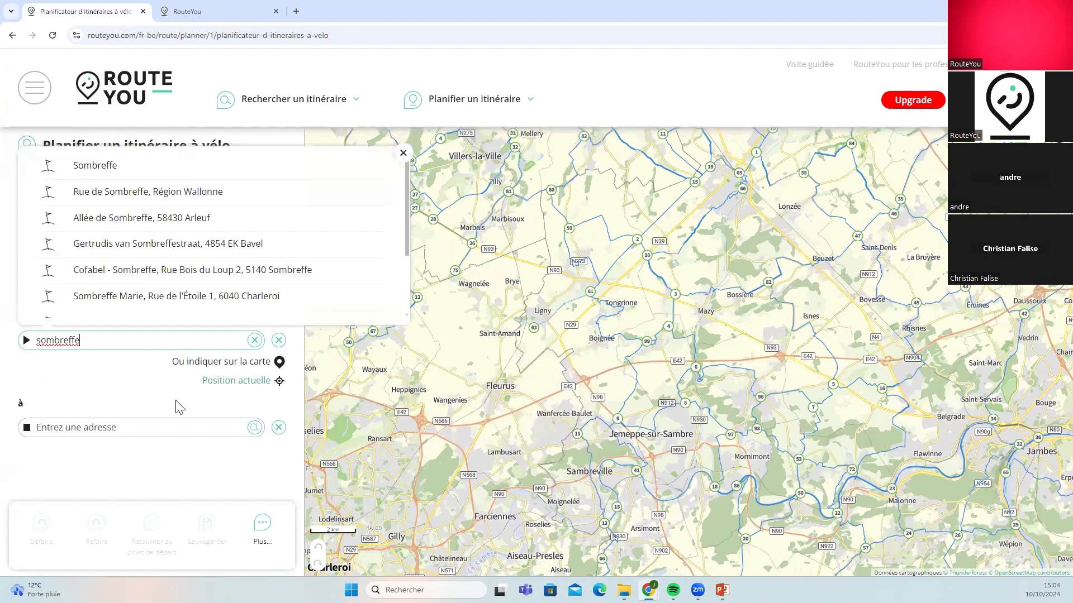
click(107, 171)
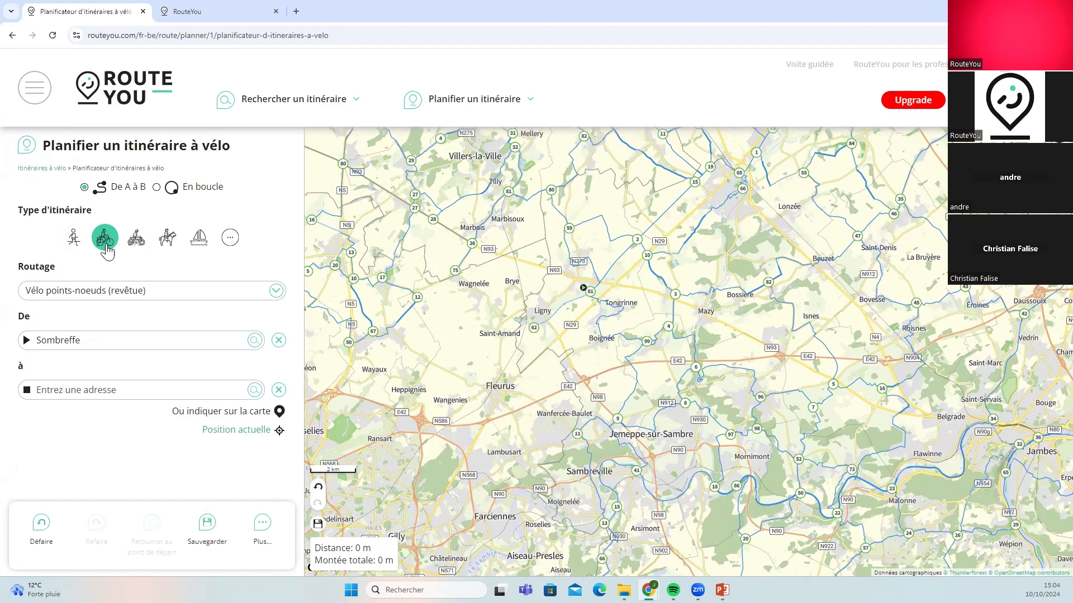
Switch the route type to walking with the routing option "Randonnée à pied - points-noeuds"
click(73, 239)
click(96, 277)
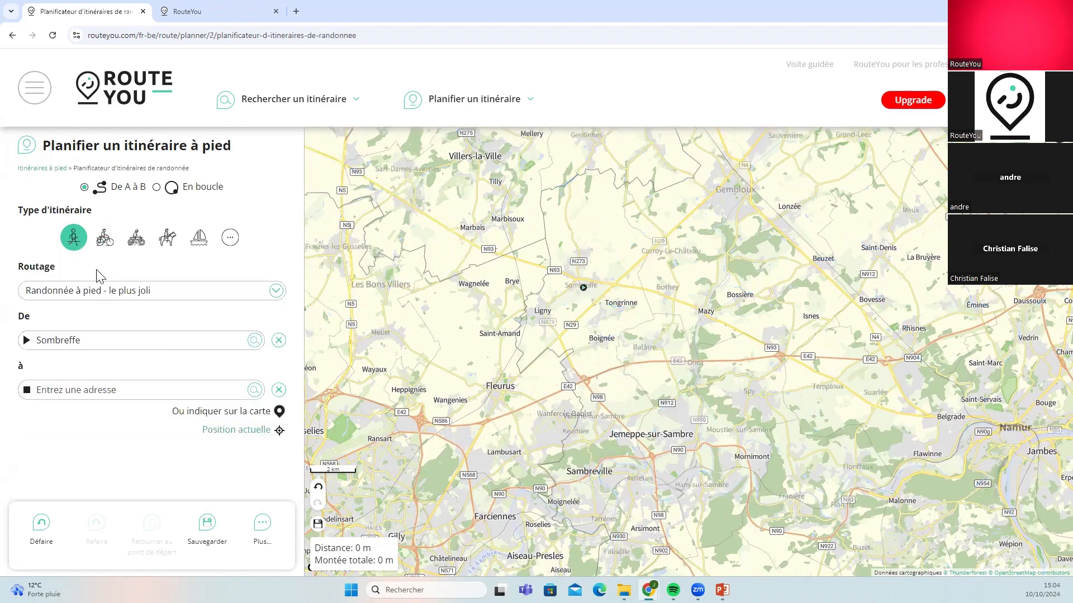
click(120, 300)
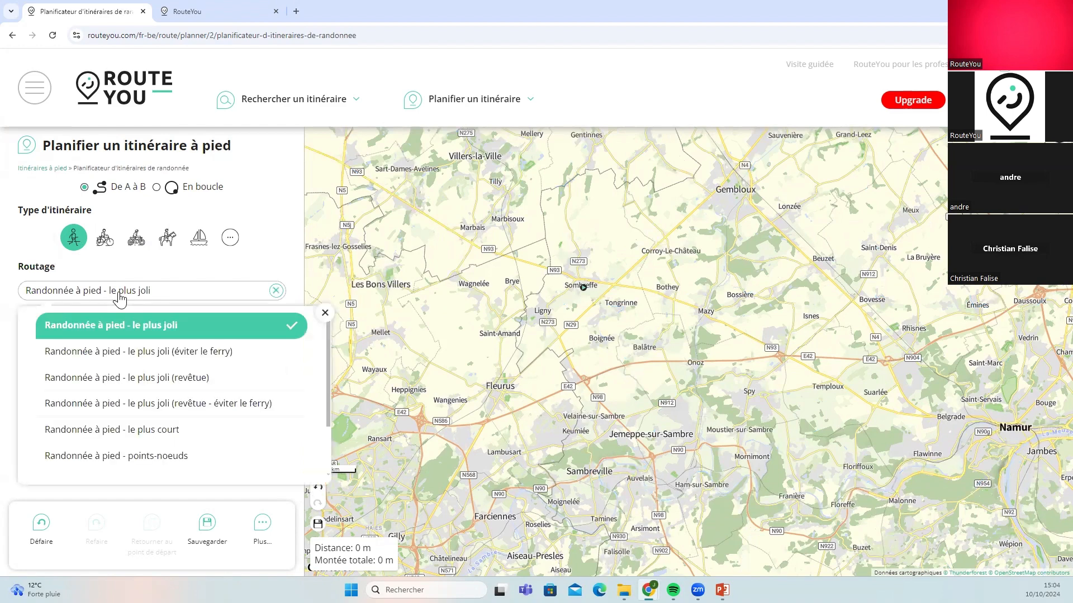
click(175, 463)
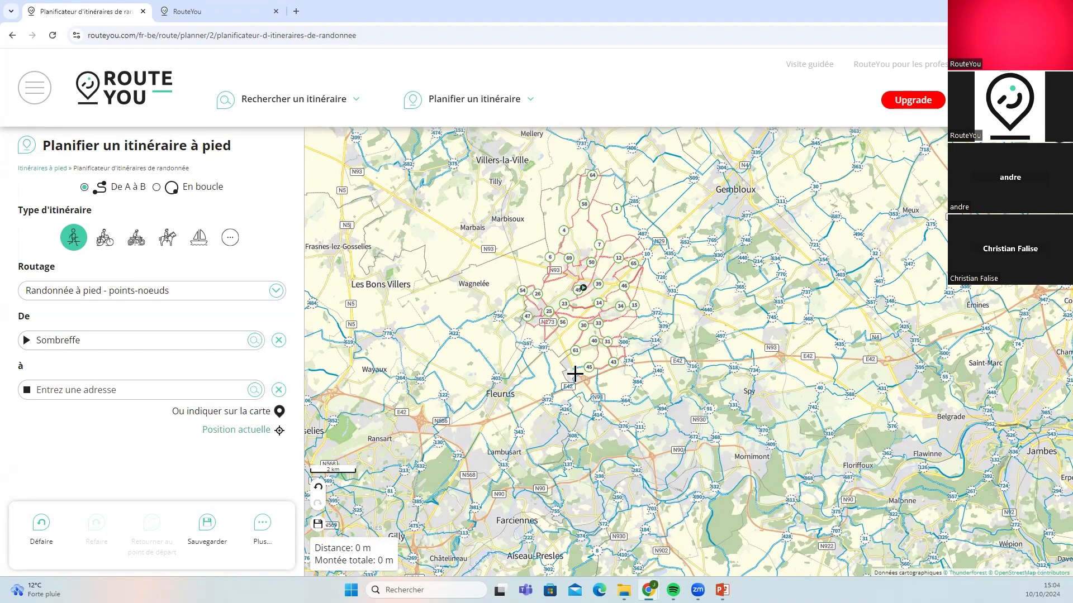
Move the route's starting point from Sombreffe to node 28 in Ligny
scroll(581, 372, up, 3)
scroll(554, 304, up, 3)
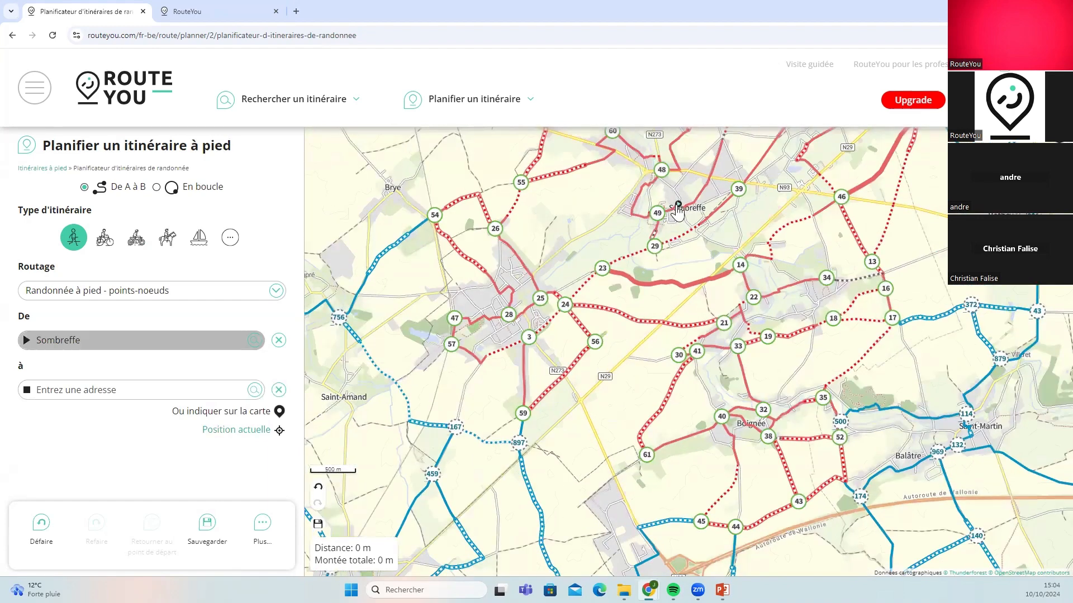
mouse_move(677, 210)
mouse_down()
mouse_move(557, 257)
mouse_move(497, 311)
mouse_move(508, 316)
mouse_up()
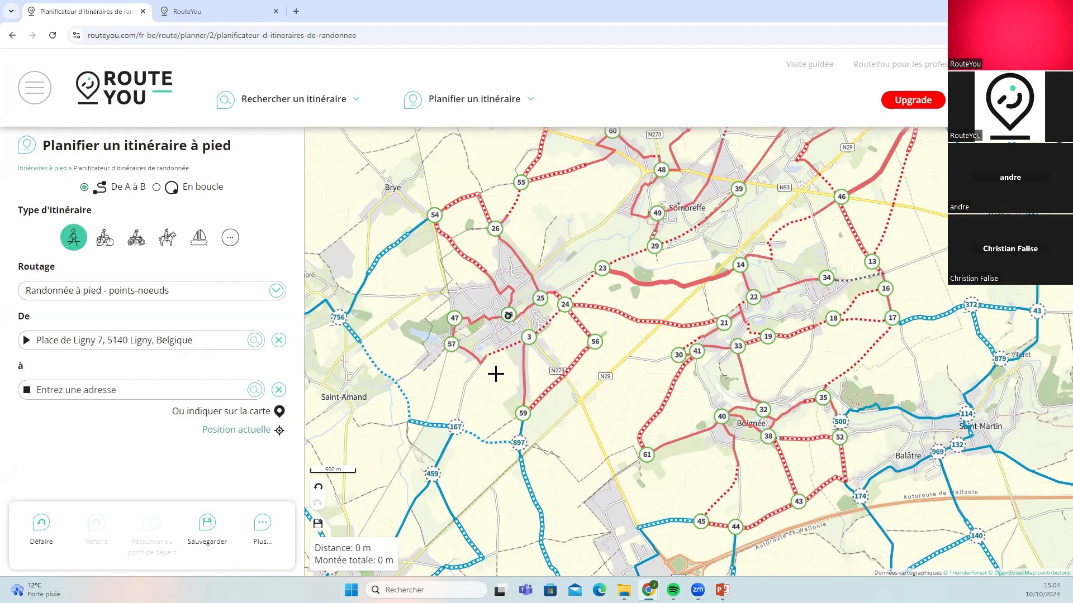
Extend the walking route through nodes 54, 756, 167 and 459 to node 403 near Fleurus
click(431, 213)
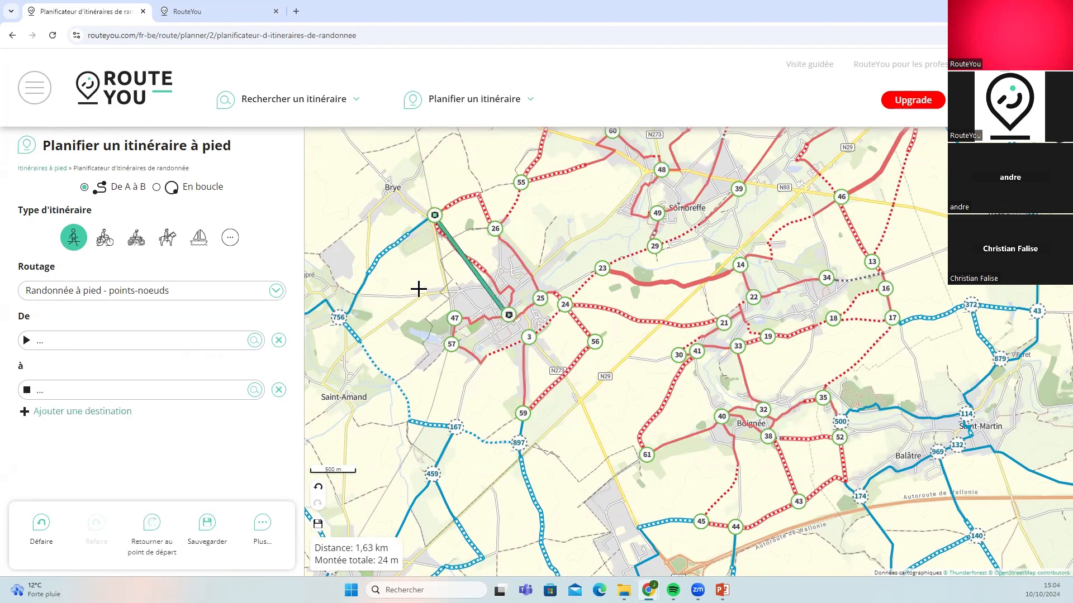
mouse_move(428, 233)
mouse_down()
mouse_move(531, 244)
mouse_move(571, 162)
mouse_move(568, 254)
mouse_up()
click(483, 304)
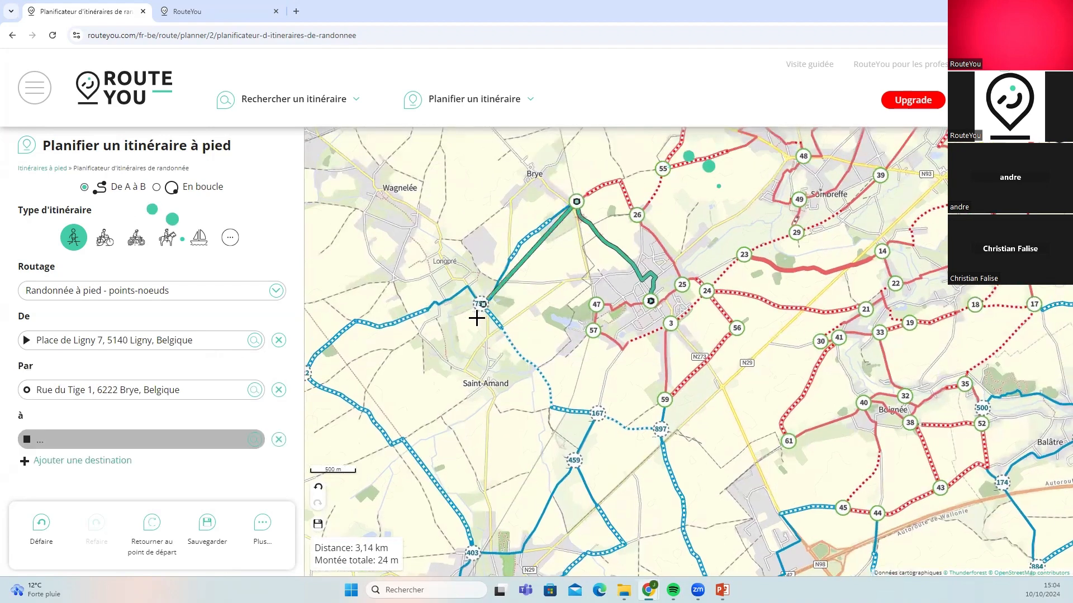
click(595, 410)
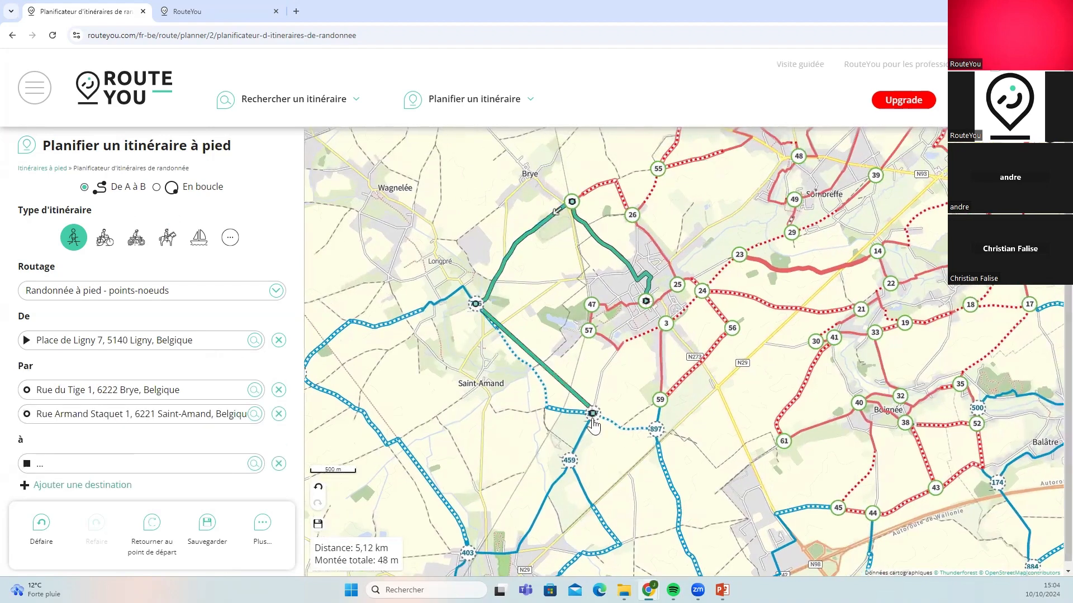
drag(612, 462, 482, 329)
click(480, 327)
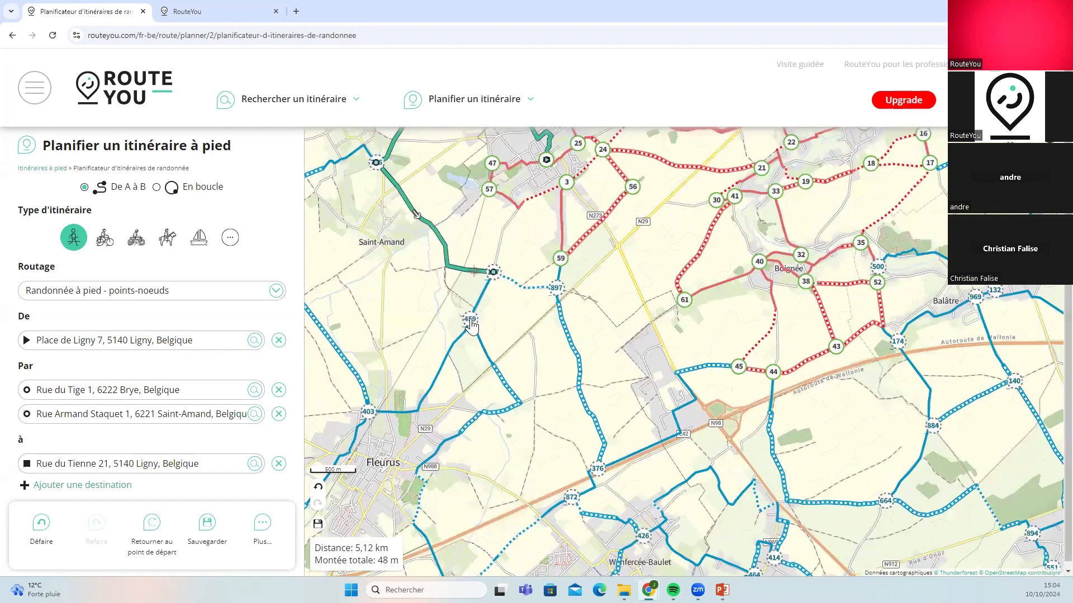
click(367, 412)
drag(378, 448, 430, 358)
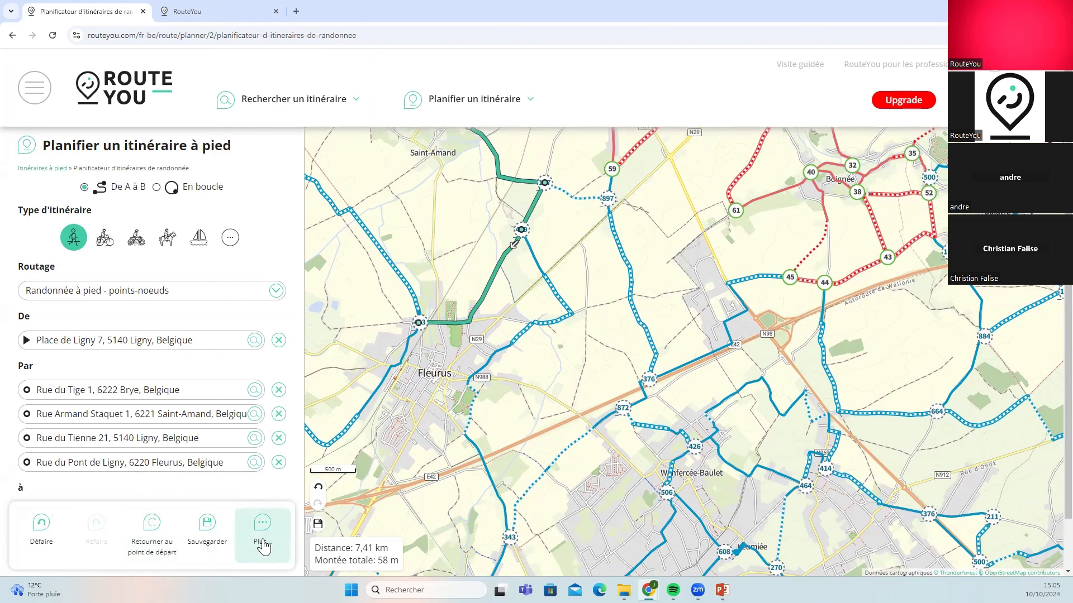
Start adding a point of interest, suppress future placement hints, and place it beside Parc de l'Église in Fleurus
click(263, 545)
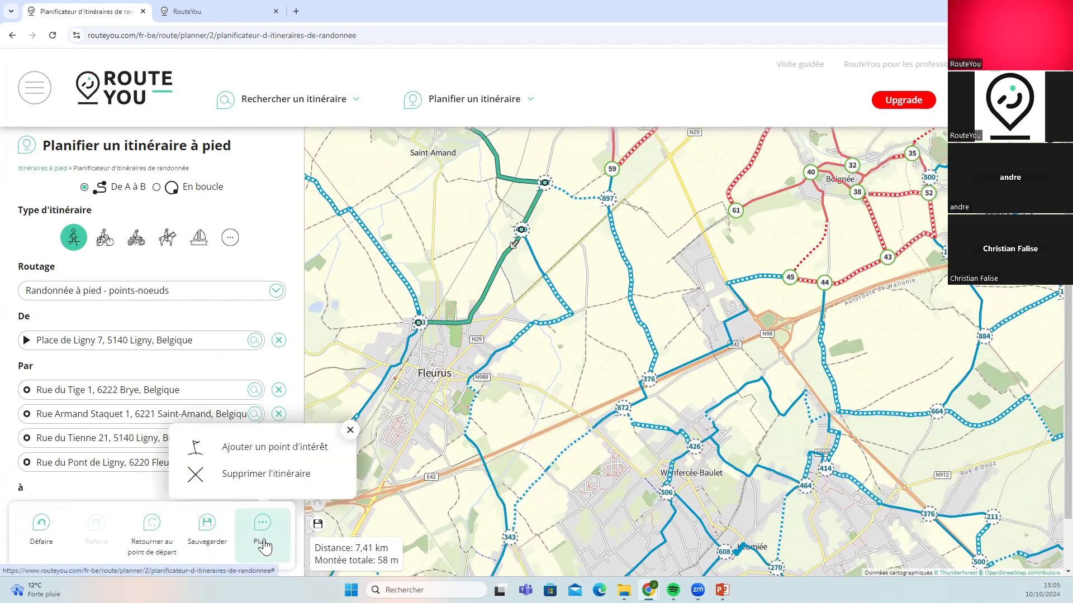
click(262, 456)
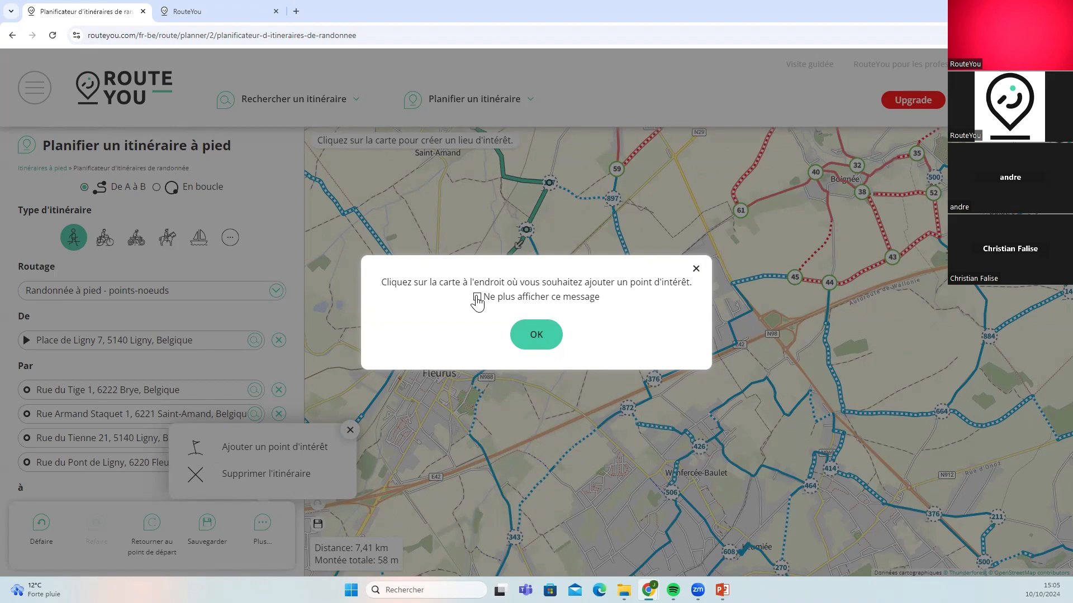
click(477, 298)
click(533, 336)
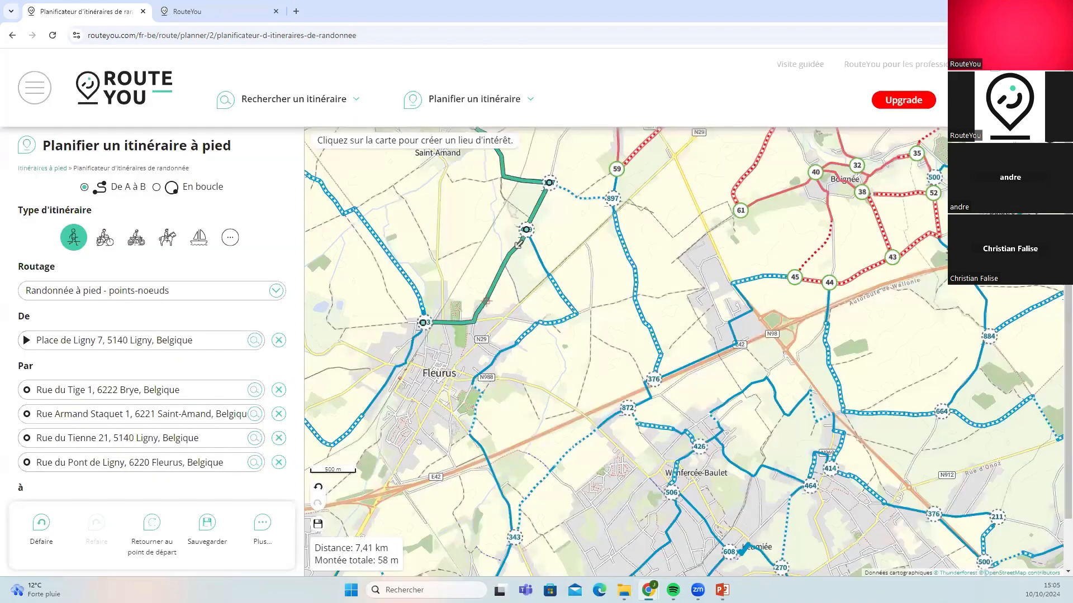
scroll(426, 352, up, 2)
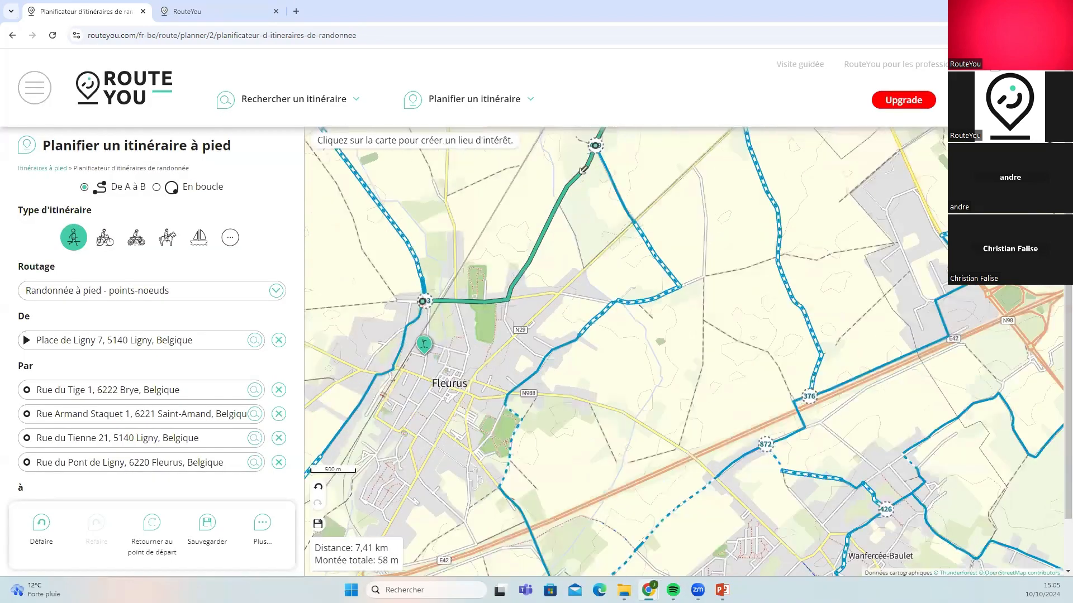
scroll(426, 343, up, 2)
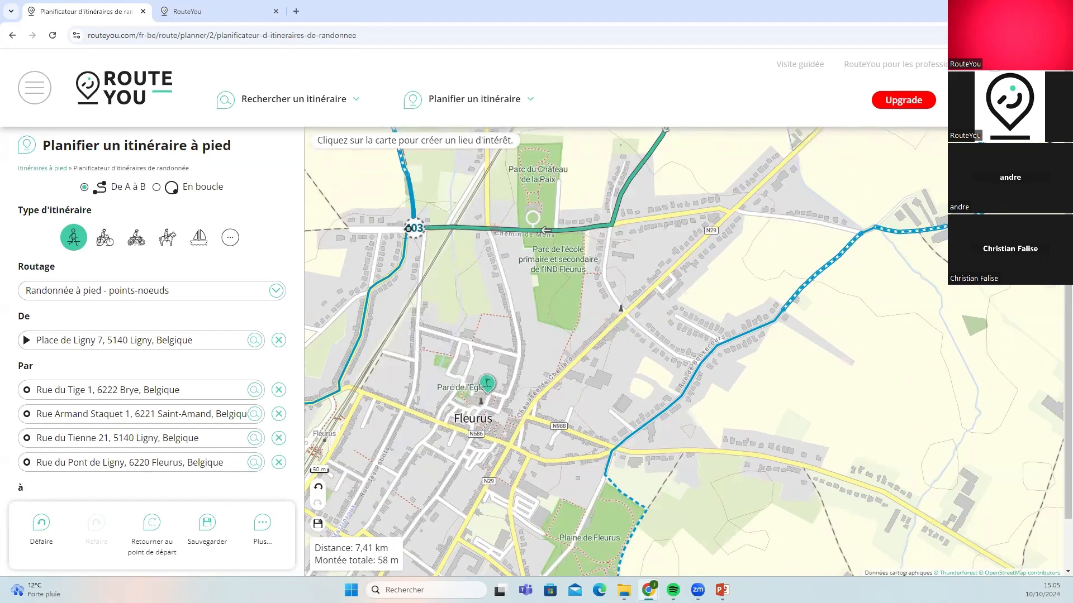
scroll(487, 384, up, 1)
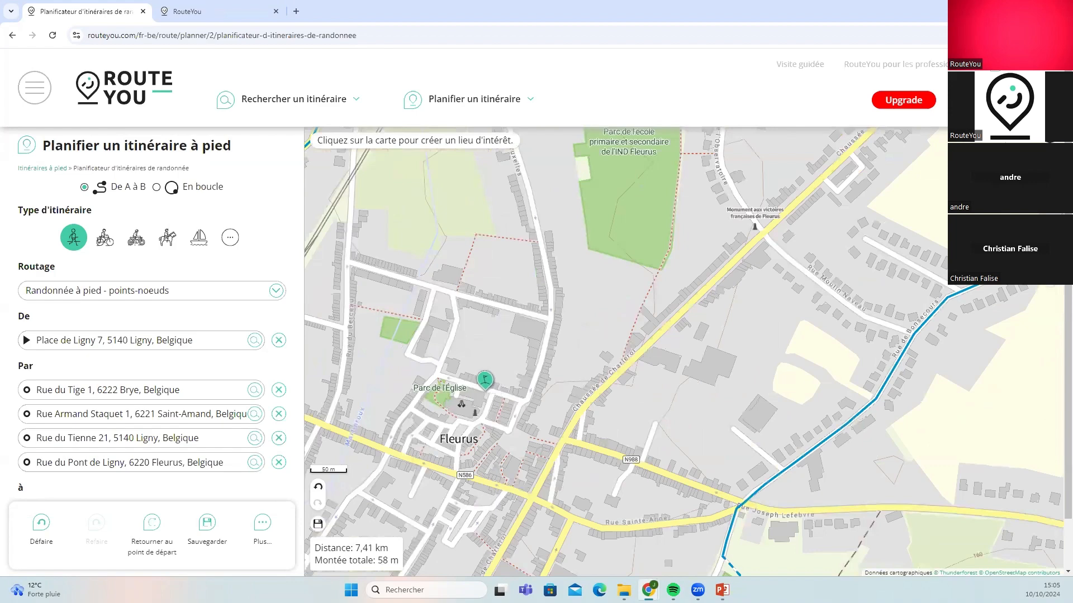
click(489, 388)
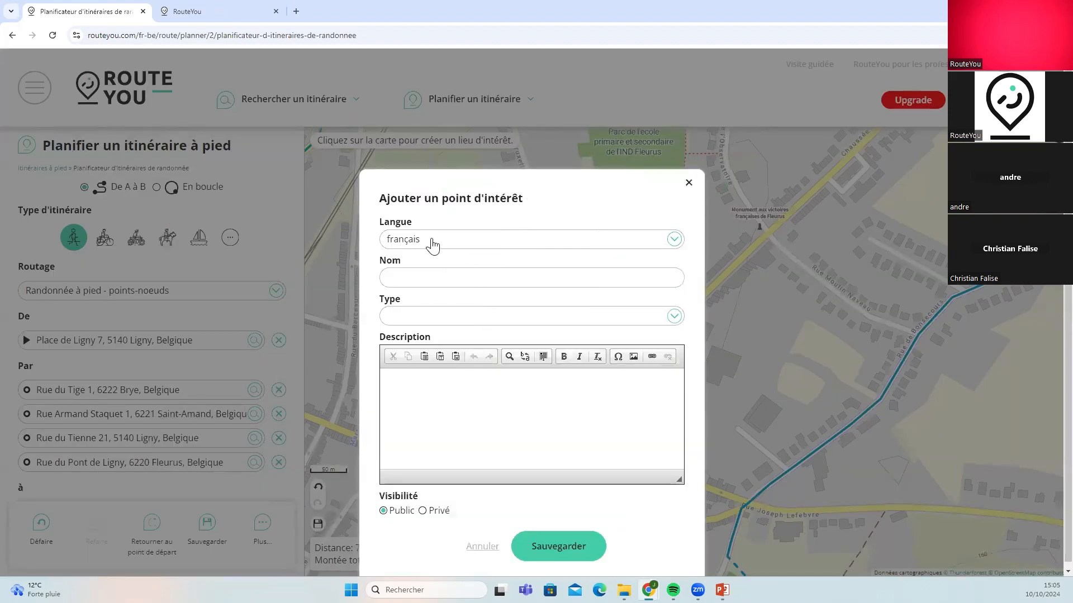
Name the point of interest "Resto au TOP" and set its type to Restaurant
click(419, 274)
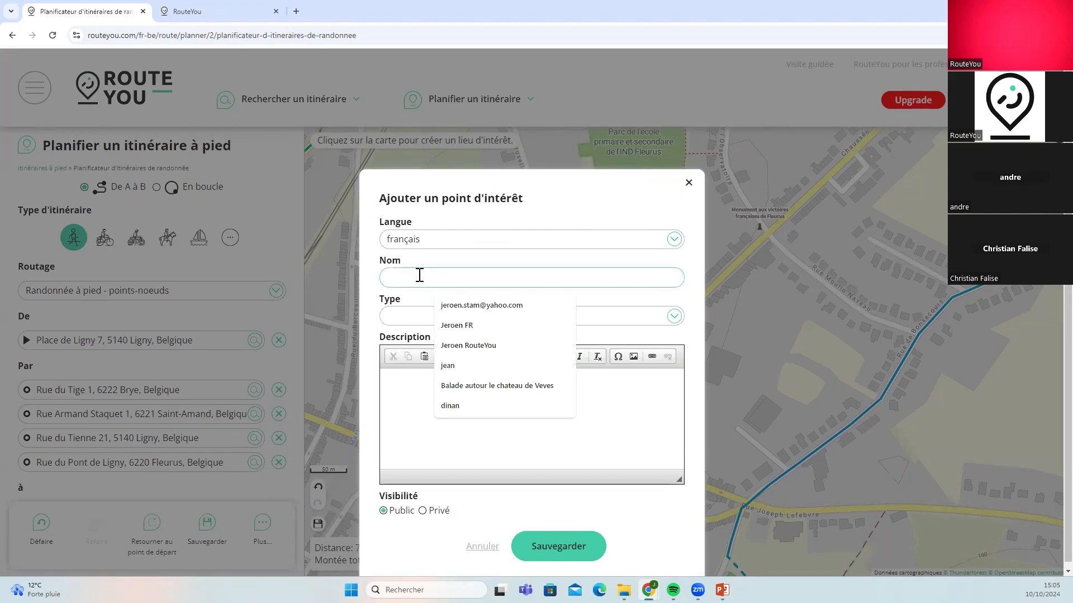
text(Resto au TOP)
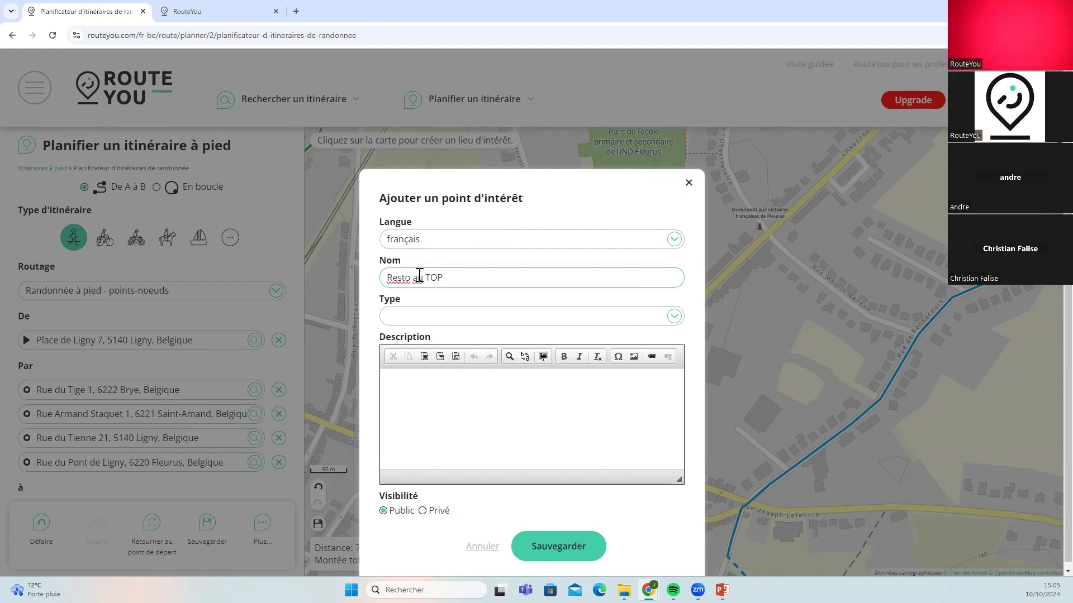
click(474, 316)
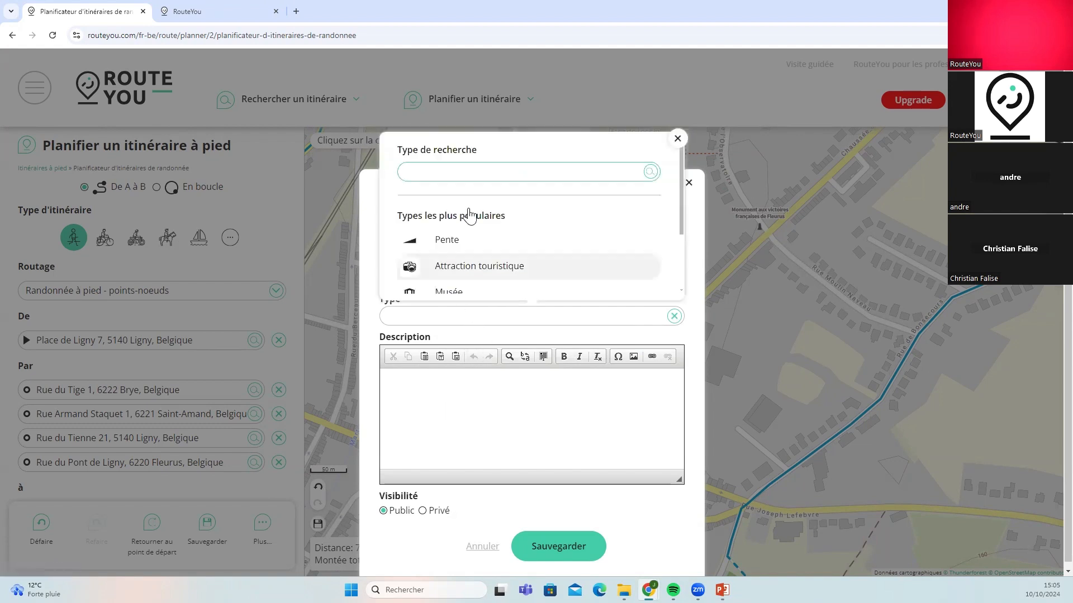
text(res)
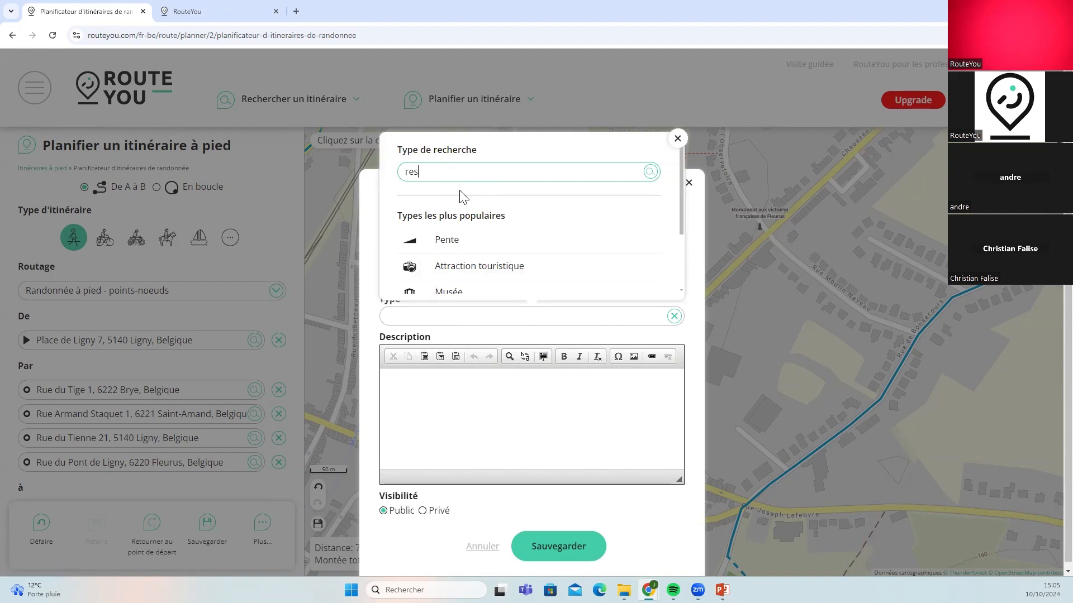
text(t)
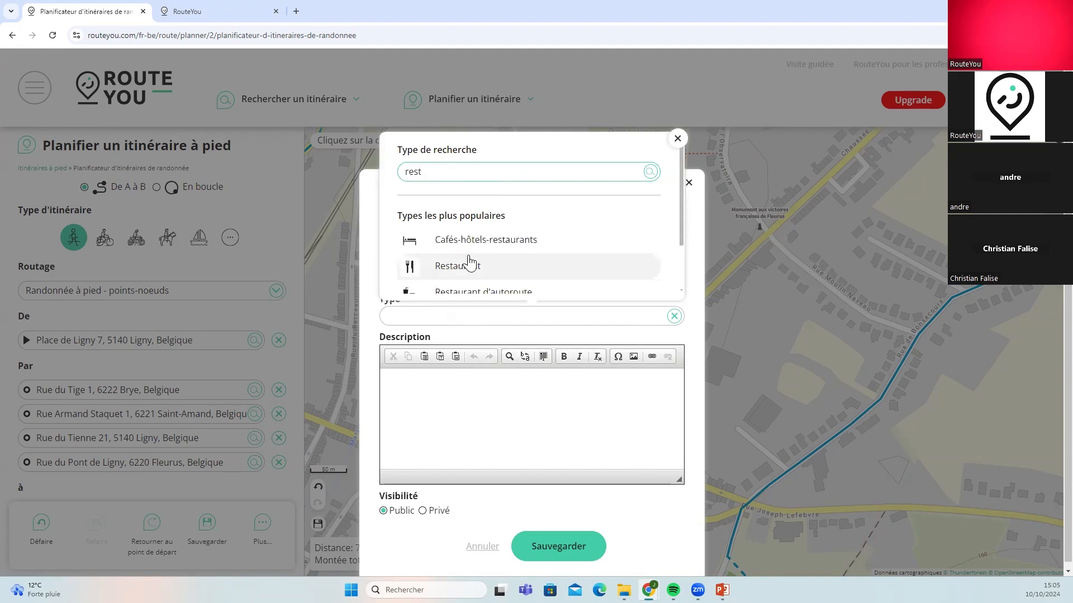
click(467, 268)
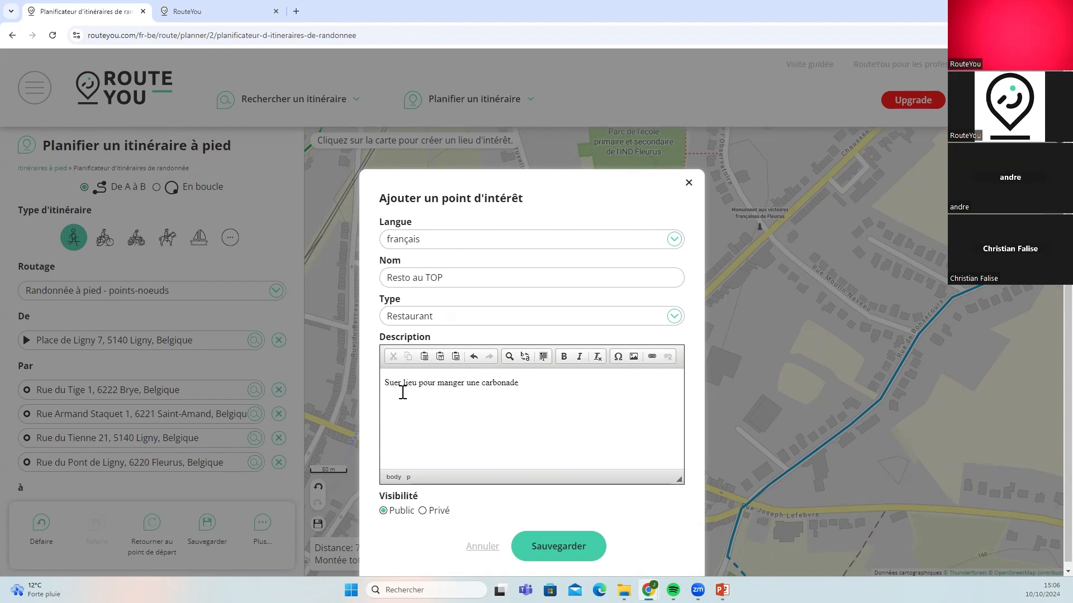
Complete the description as "Super lieu pour manger une carbonade.", keep the visibility Public, and save the point of interest
text(p)
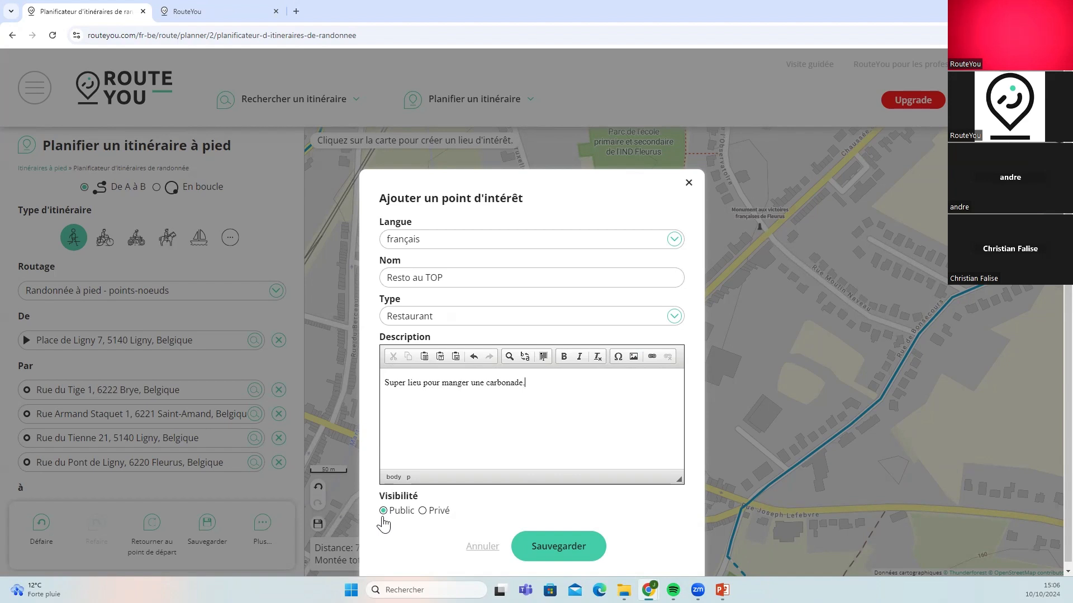
click(425, 513)
click(384, 511)
click(548, 550)
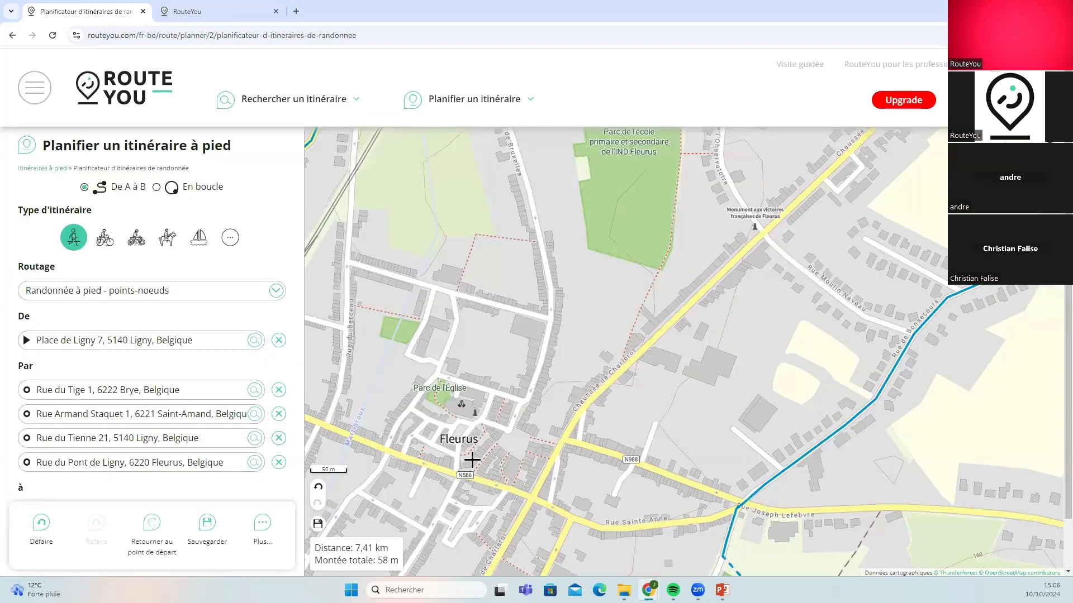
Reload the walking planner, discarding the unsaved route, and check the map around Fleurus for the saved point of interest
click(493, 394)
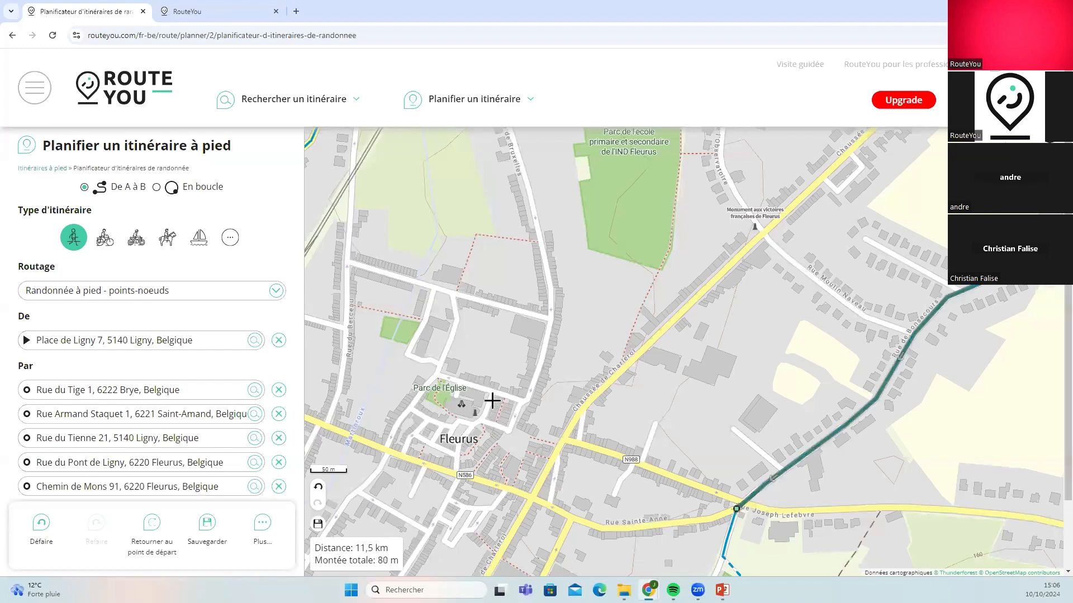
scroll(492, 396, down, 2)
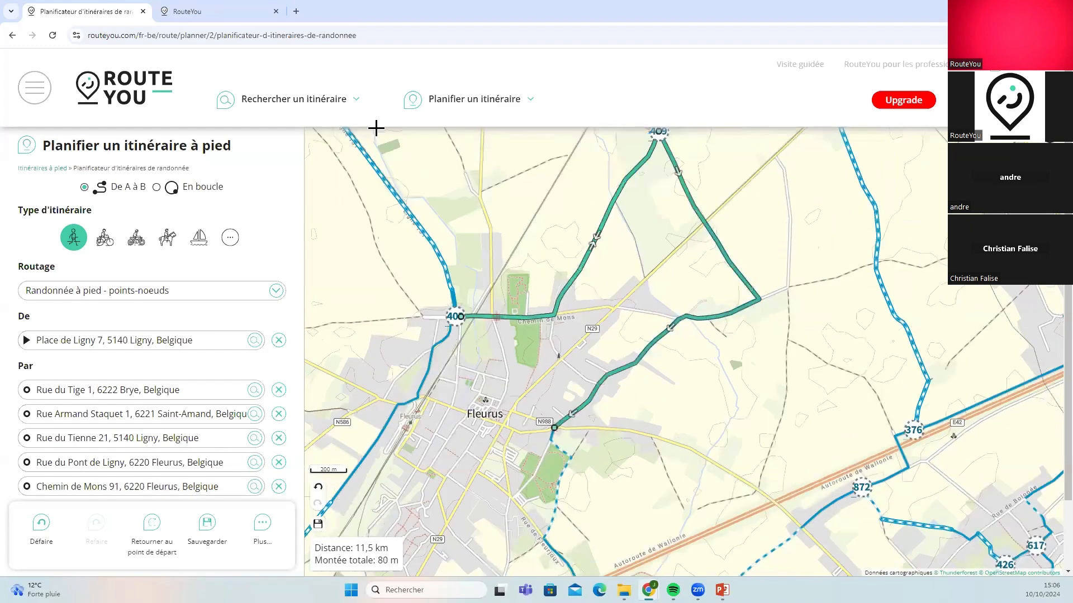
click(54, 35)
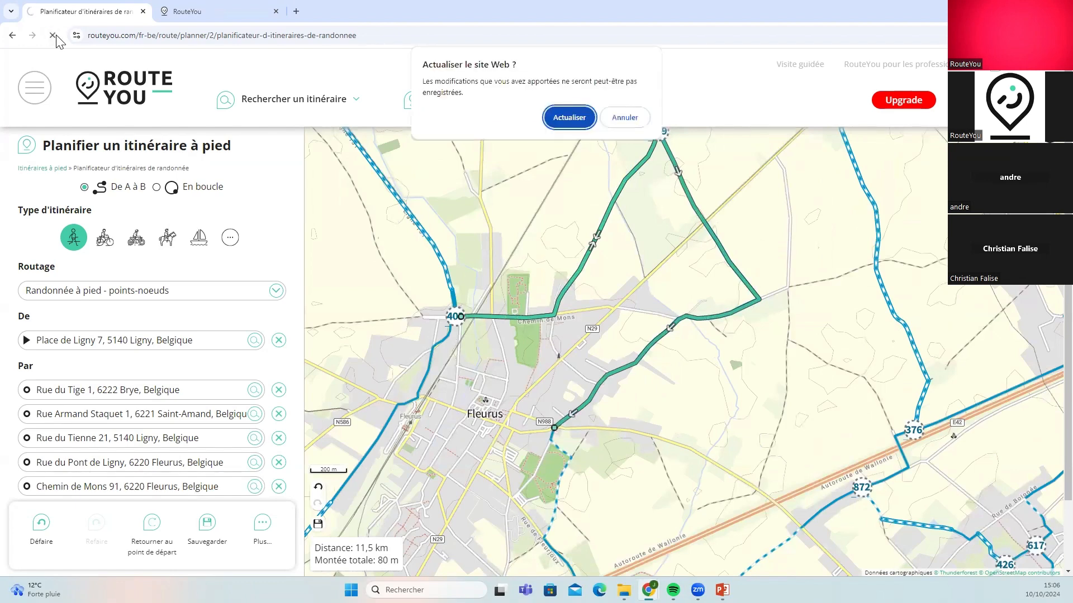
click(563, 118)
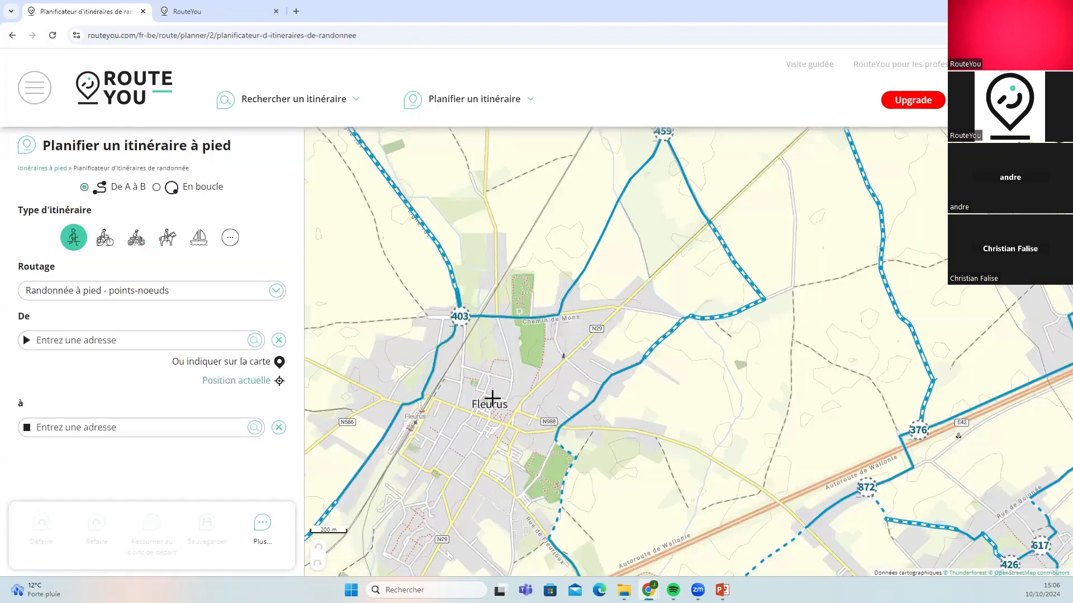
scroll(491, 398, up, 2)
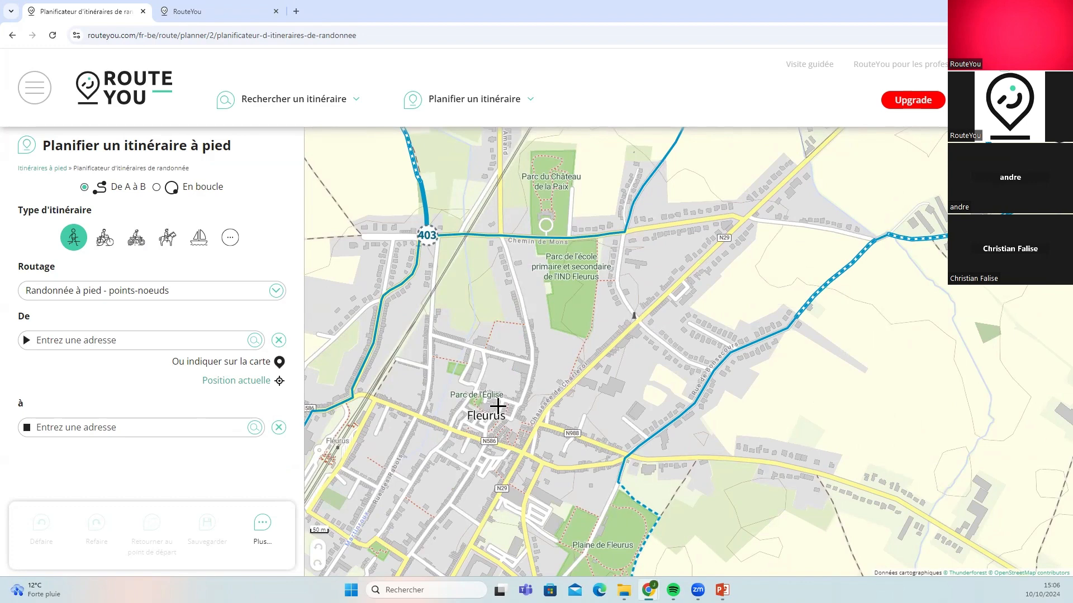
scroll(472, 377, down, 3)
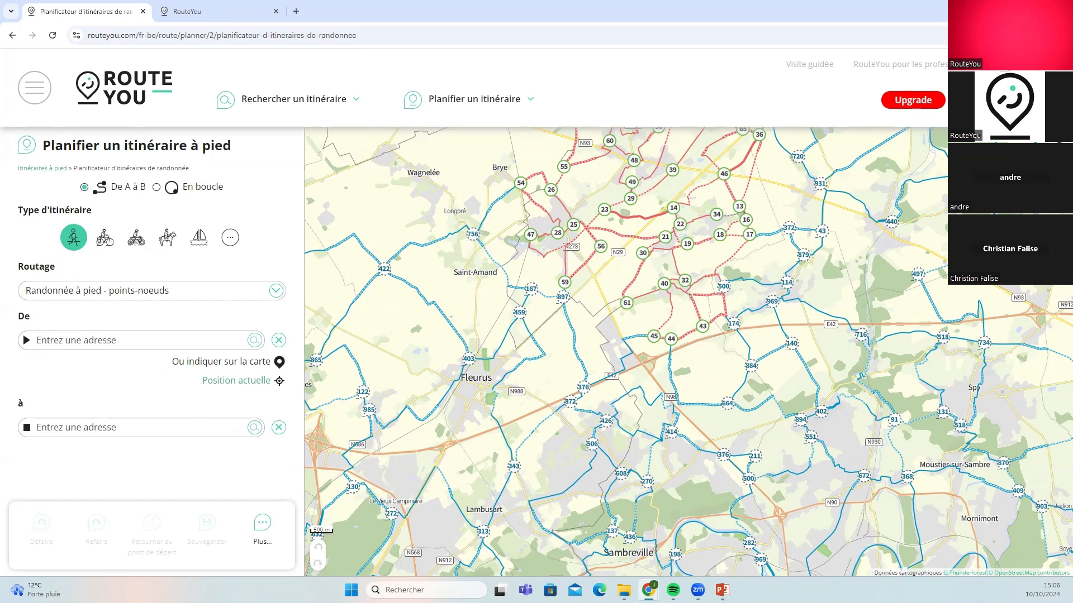
Return to the general route planner and plan a route from node 28 in Ligny through node 459 to node 403 near Fleurus
click(11, 34)
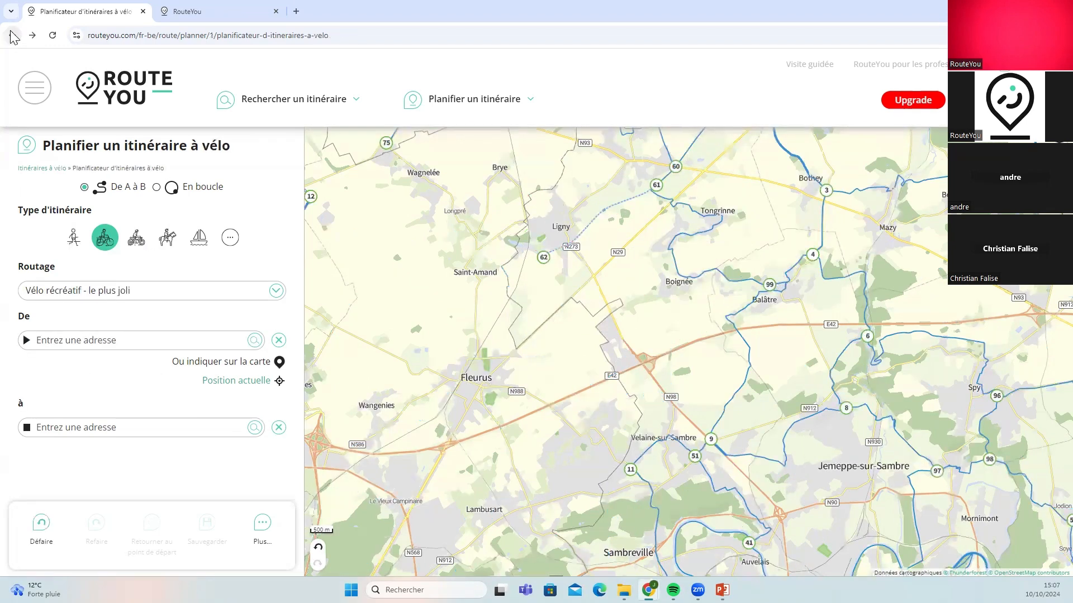
click(12, 35)
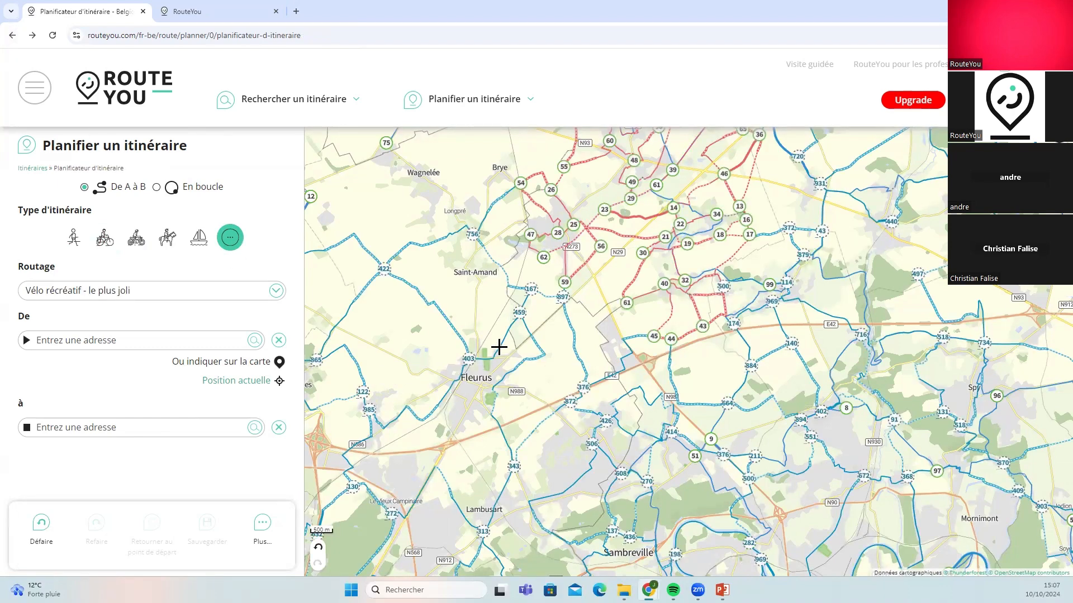
click(559, 231)
click(467, 234)
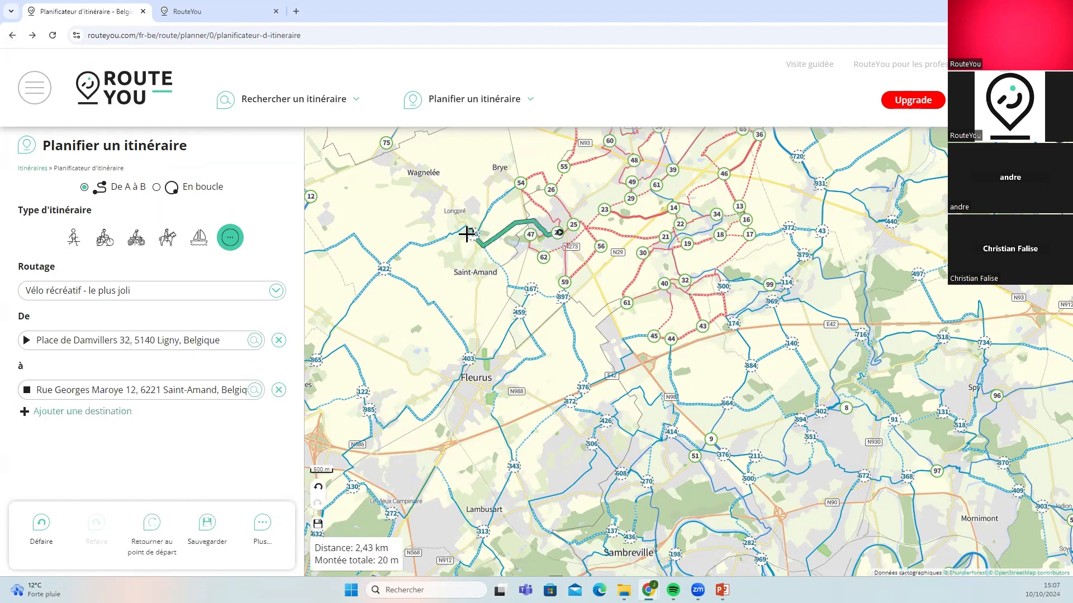
click(521, 310)
click(468, 355)
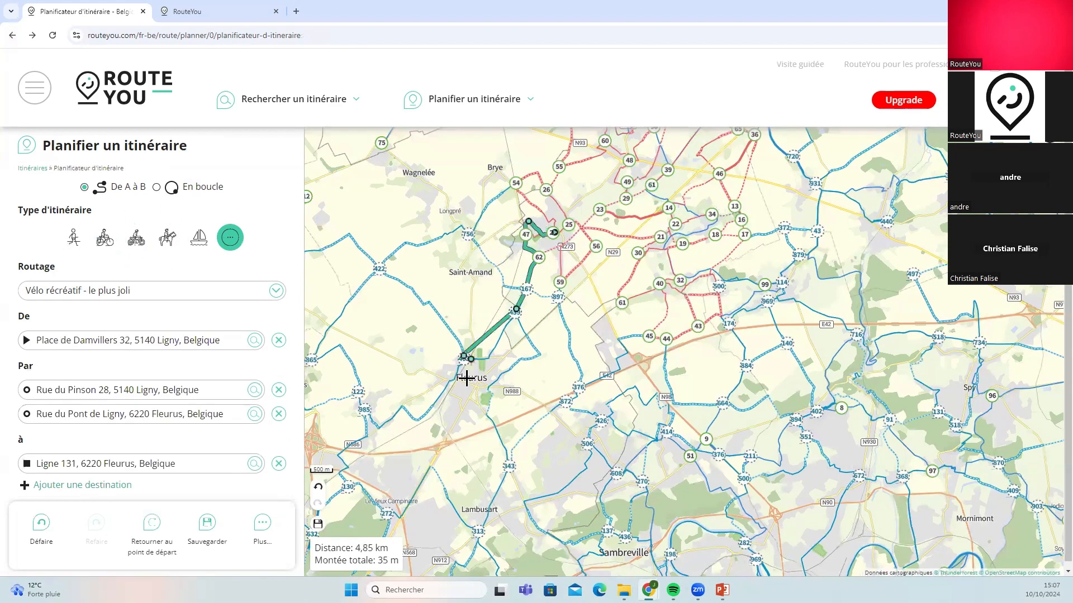
Start adding a point of interest and place it near node 403 just north of Fleurus
click(262, 522)
click(321, 447)
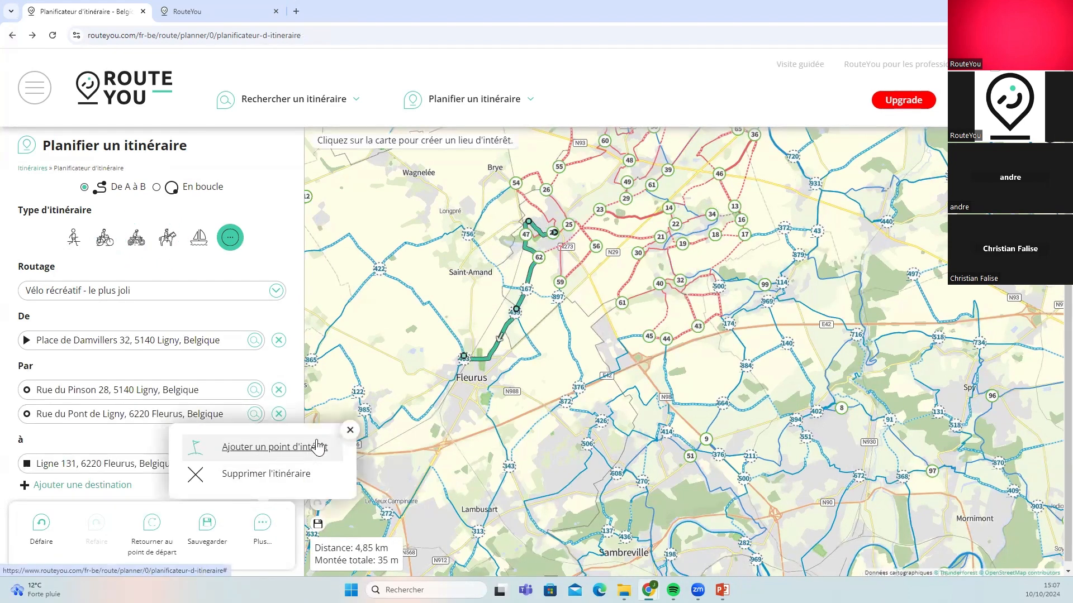
click(477, 360)
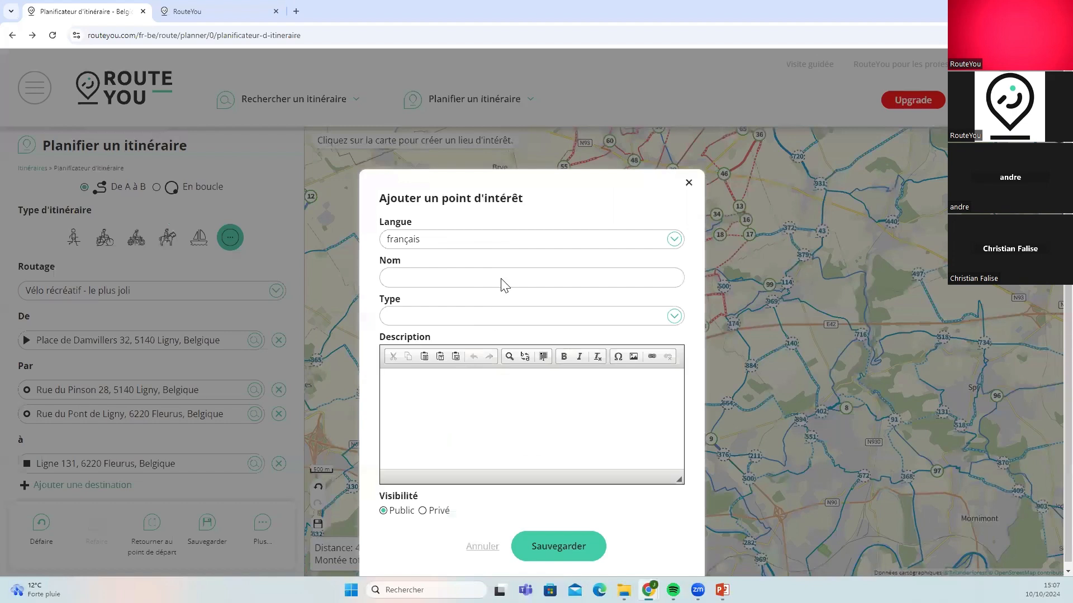
Name the new point of interest "Resto au TOP", set its type to Restaurant, and save it
click(429, 277)
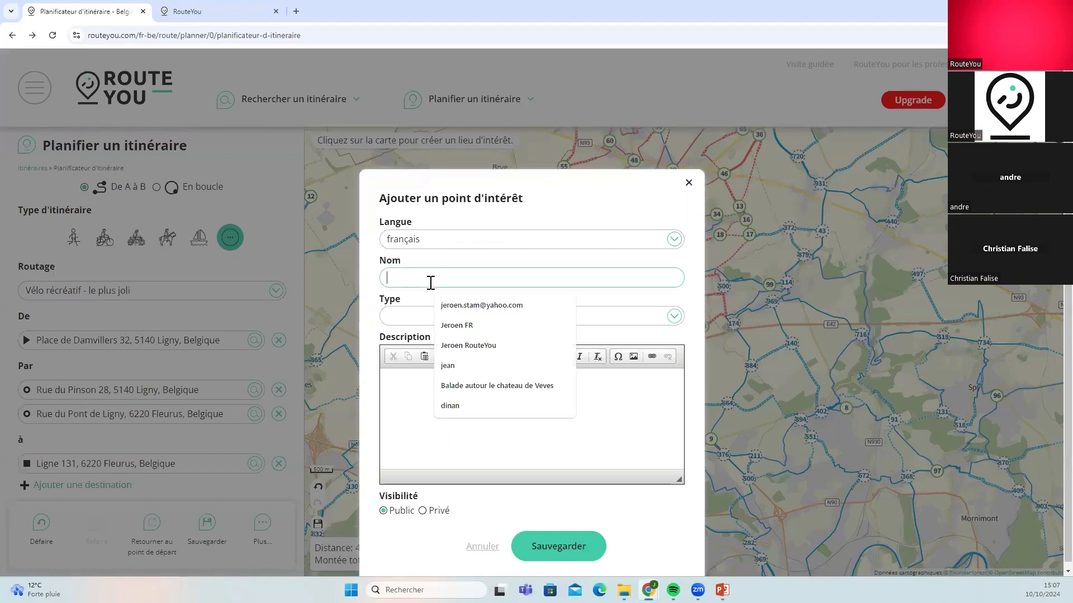
text(Resto au TOP)
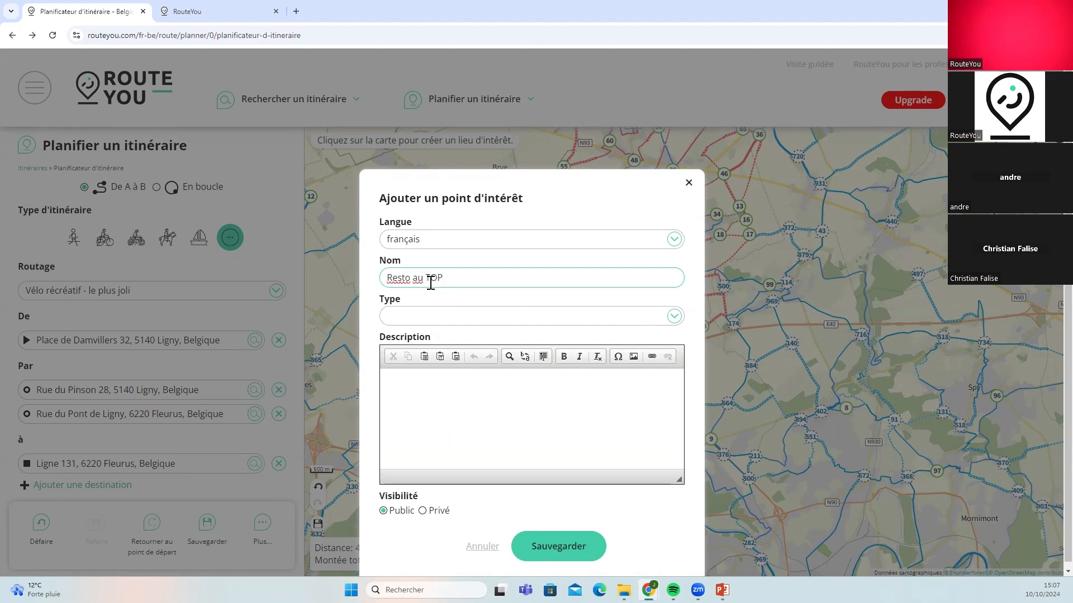
click(421, 323)
text(restre)
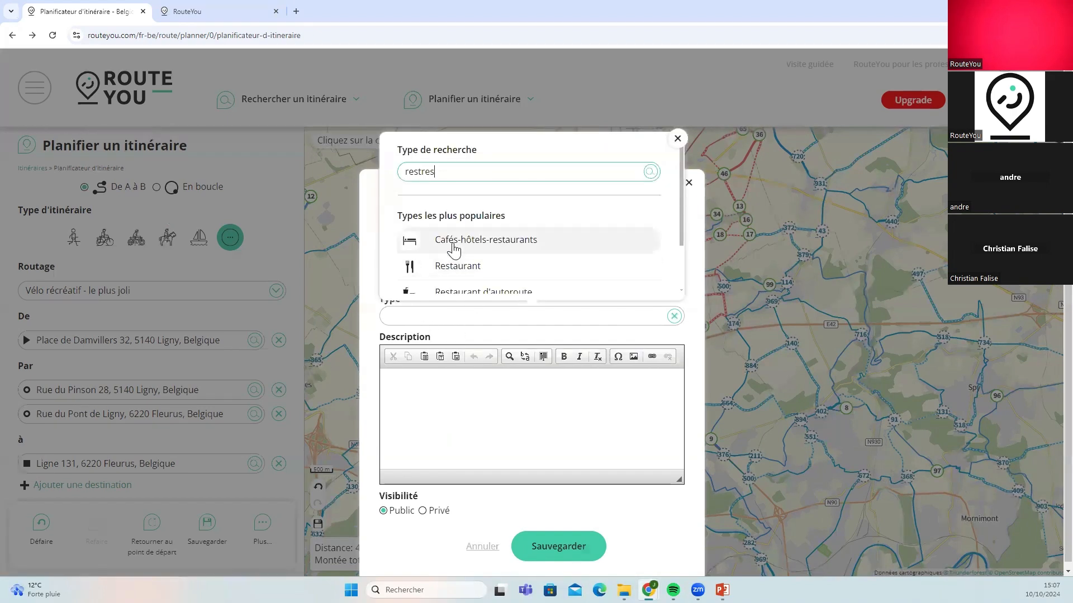
text(s)
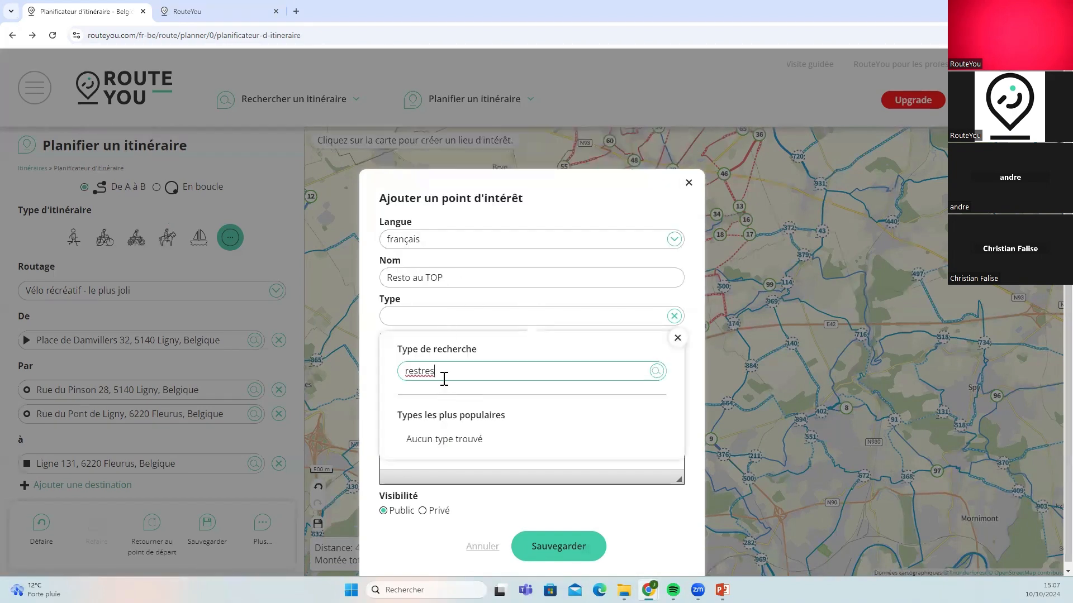
drag(444, 379, 402, 371)
text(rest)
click(457, 267)
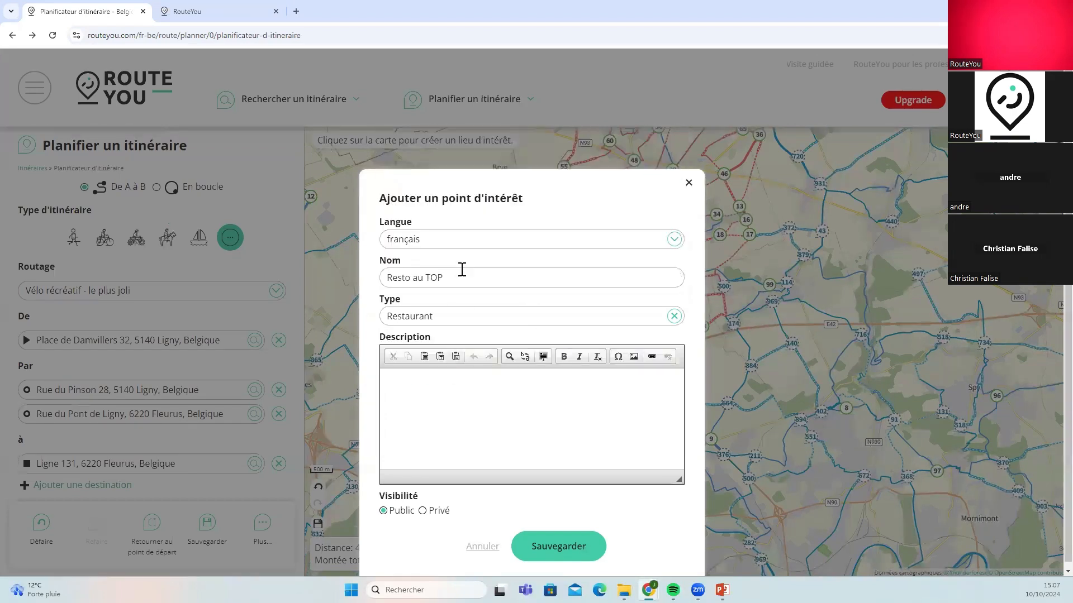
click(411, 394)
click(546, 547)
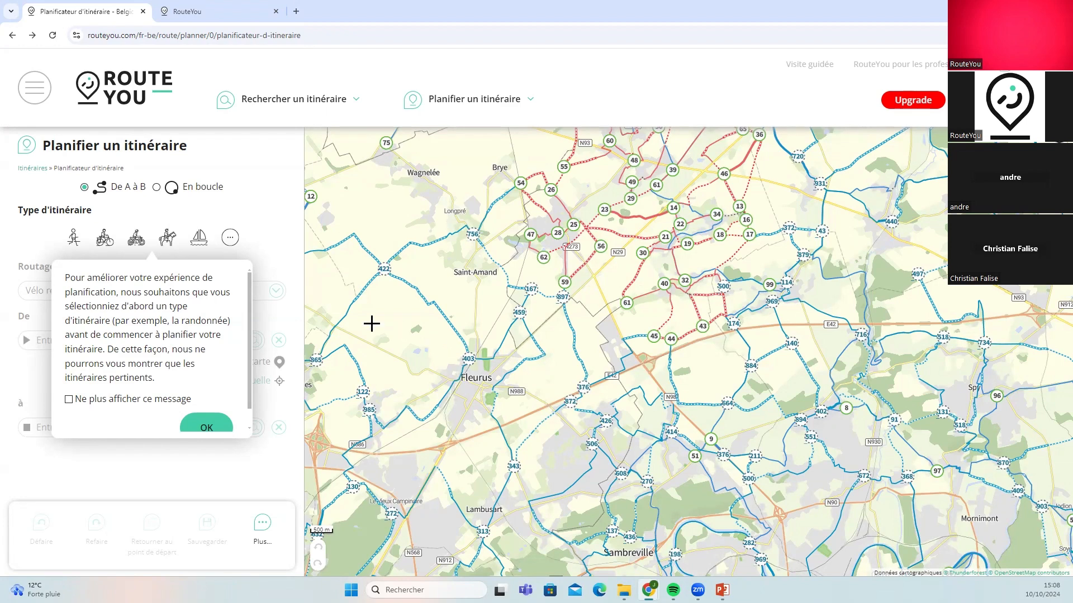
click(556, 230)
click(535, 335)
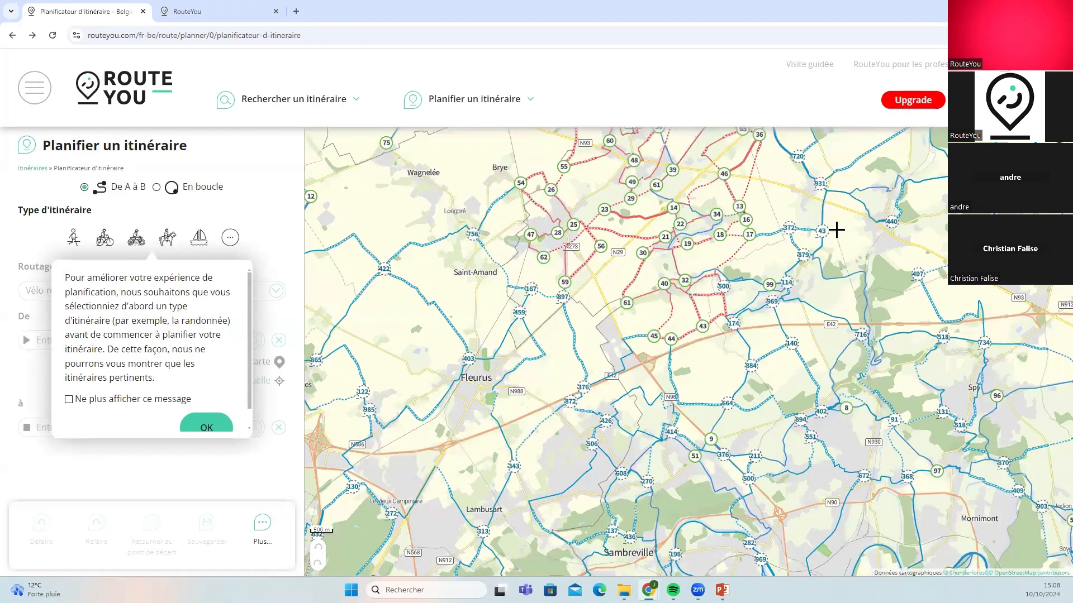
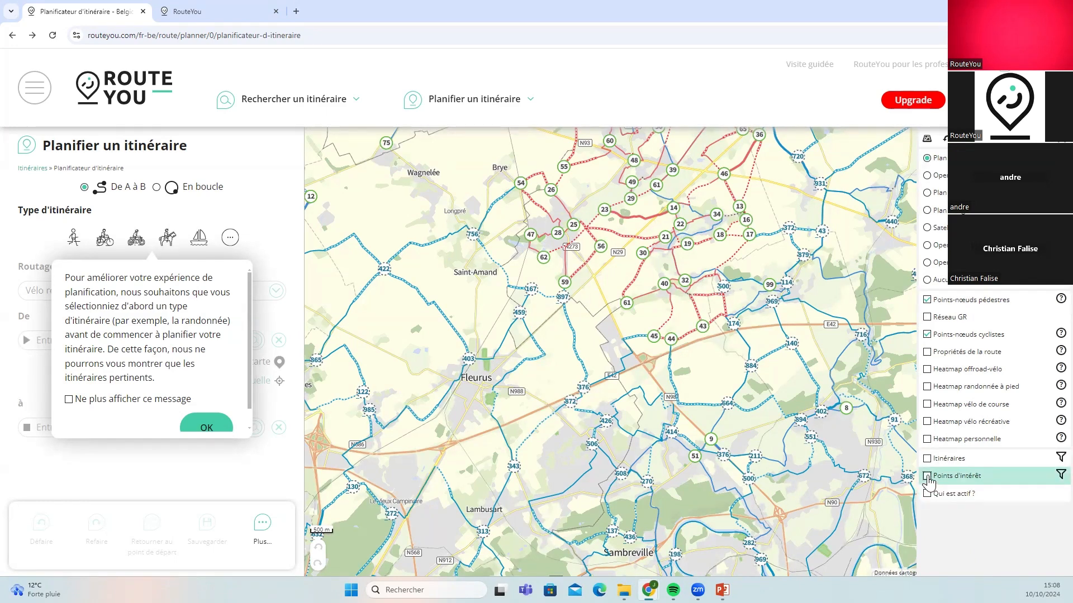
click(927, 478)
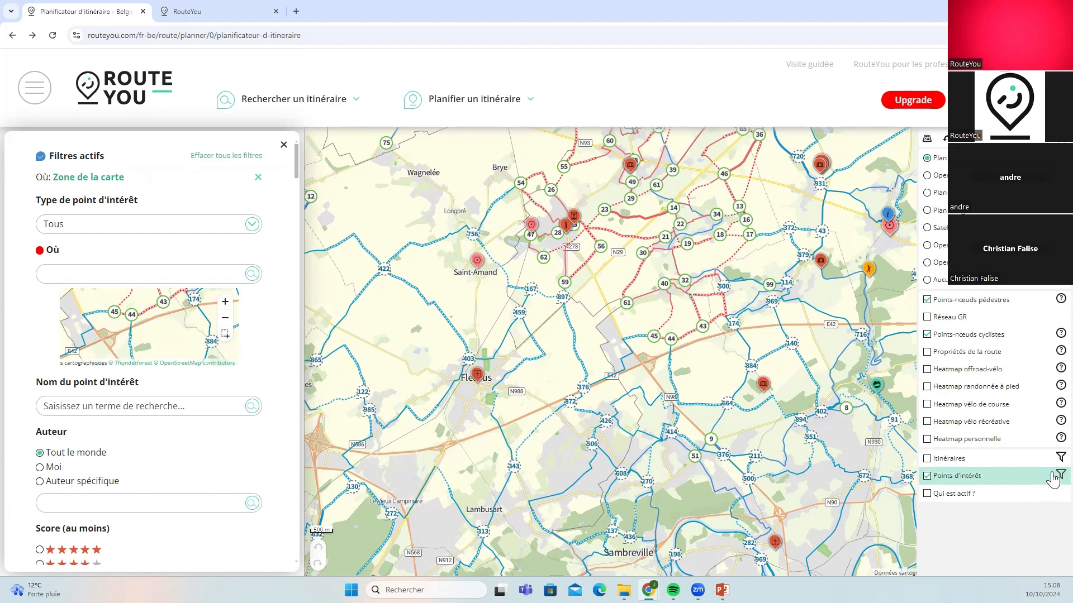
right_click(1053, 480)
key(Escape)
click(977, 478)
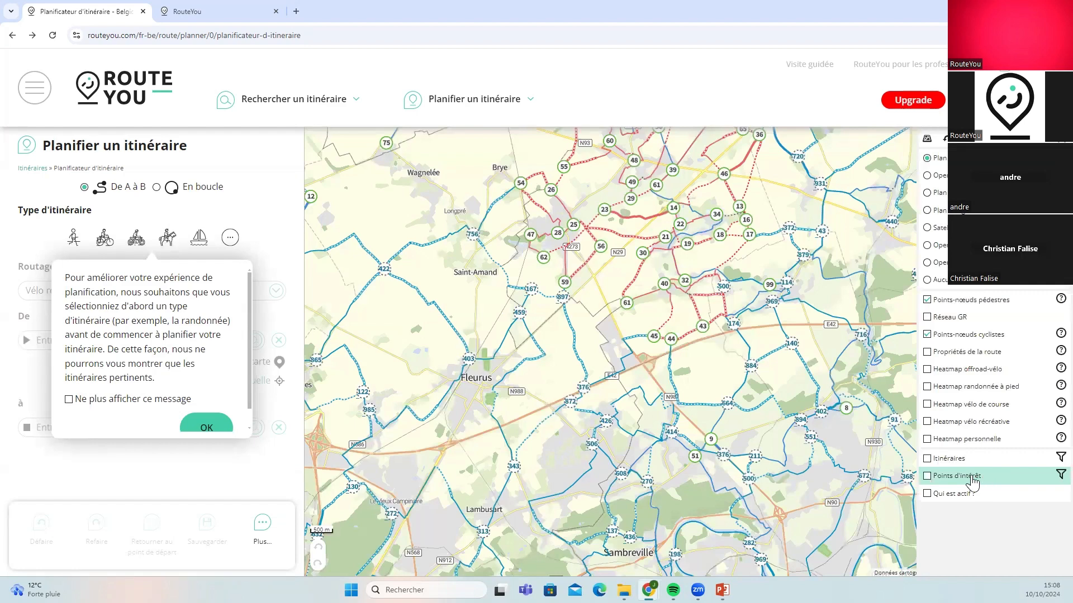
Dismiss the route-type notice, show points of interest on the map, and filter them by author to "Moi"
click(207, 426)
click(1058, 140)
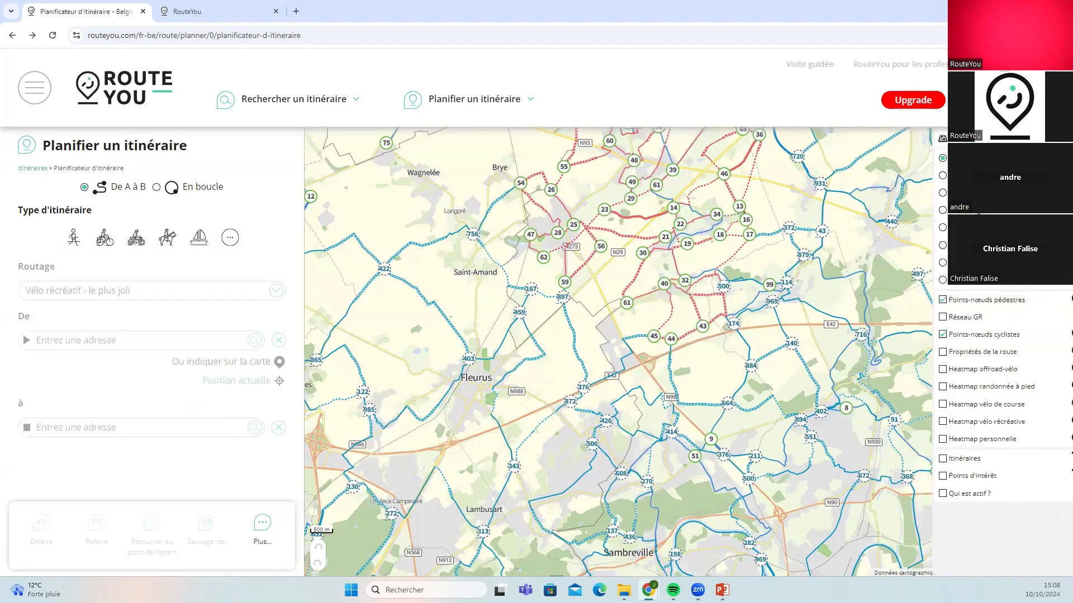
click(927, 476)
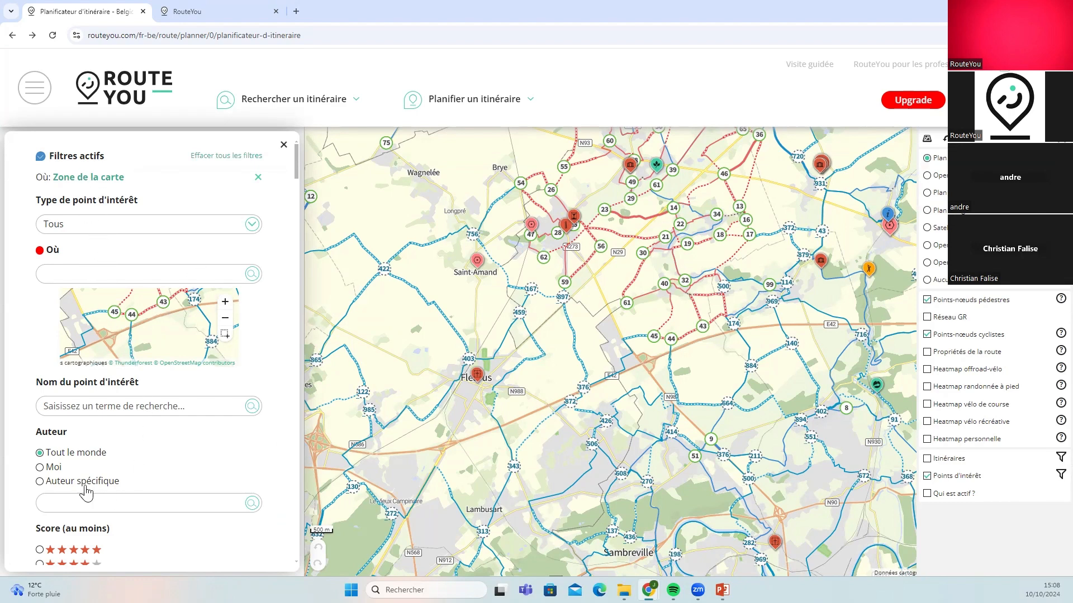
click(39, 467)
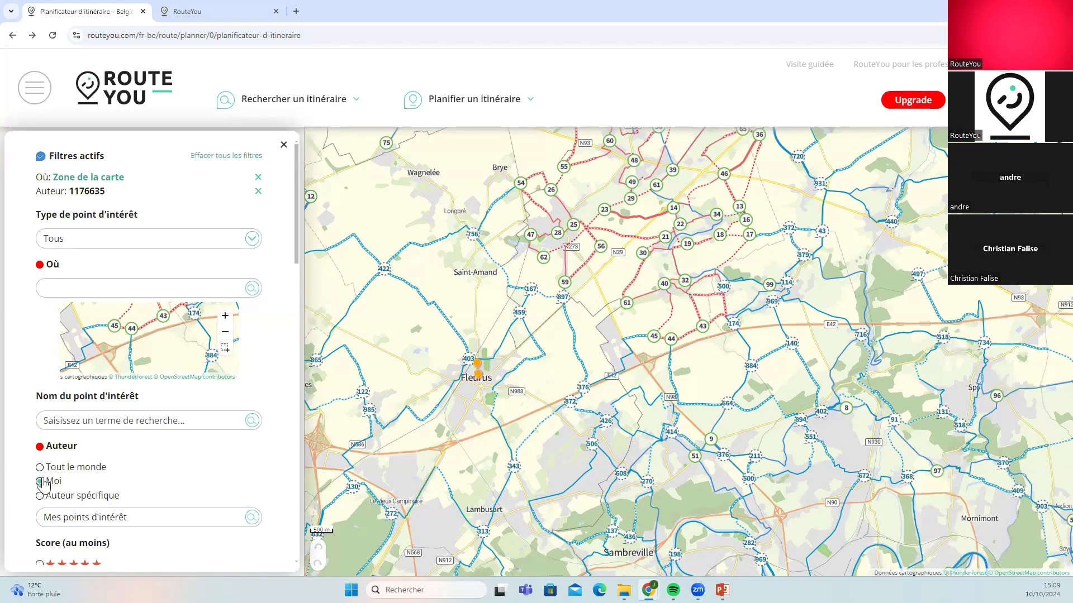
scroll(490, 372, up, 3)
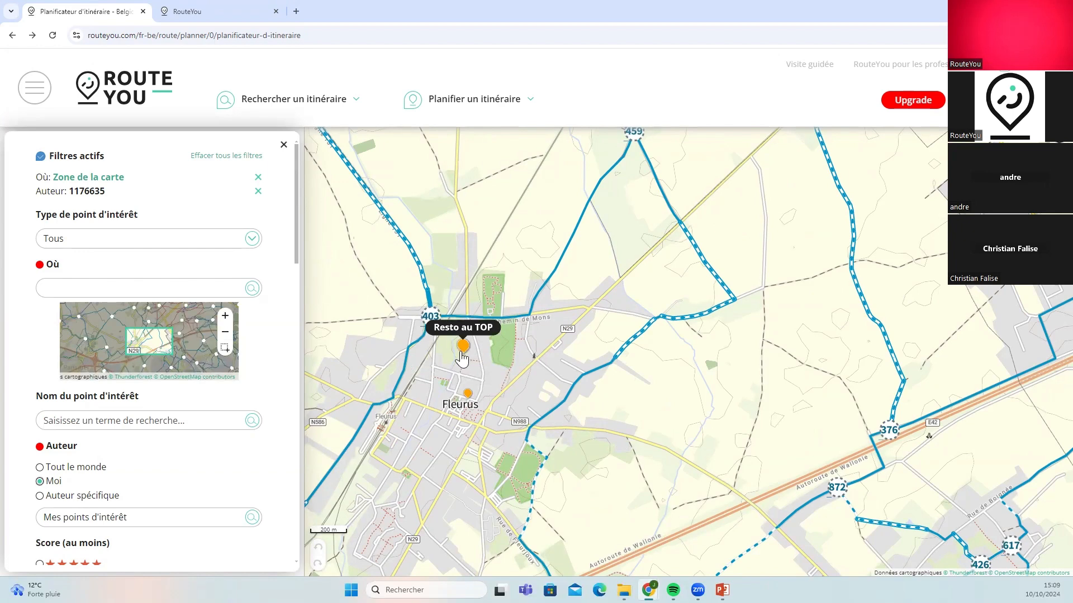
scroll(461, 357, down, 1)
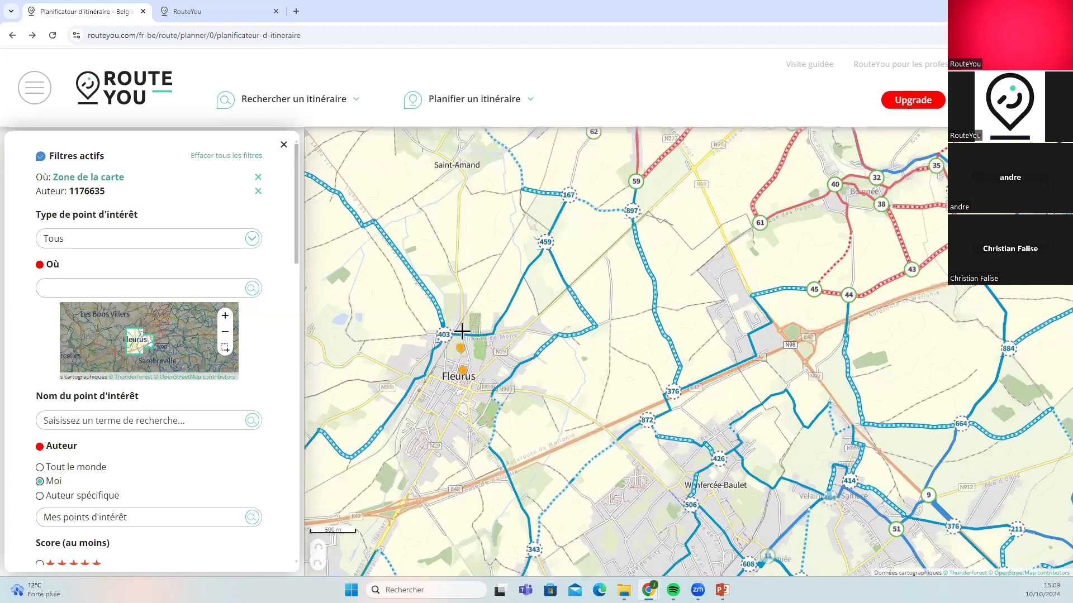
scroll(462, 332, down, 1)
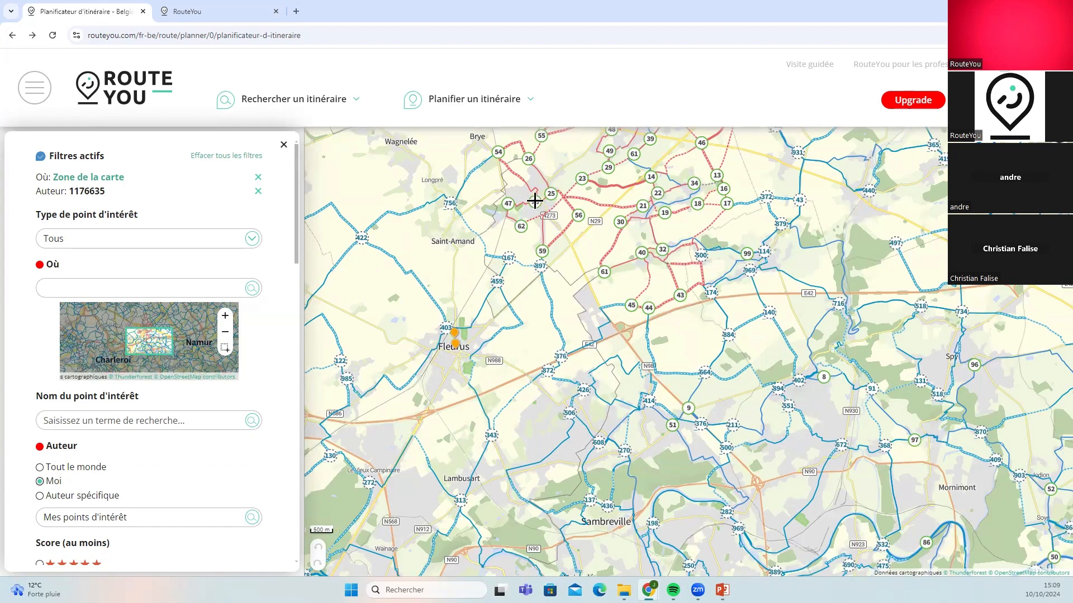
Try to start a route at node 28 in Ligny
click(535, 201)
click(544, 340)
click(534, 201)
click(542, 338)
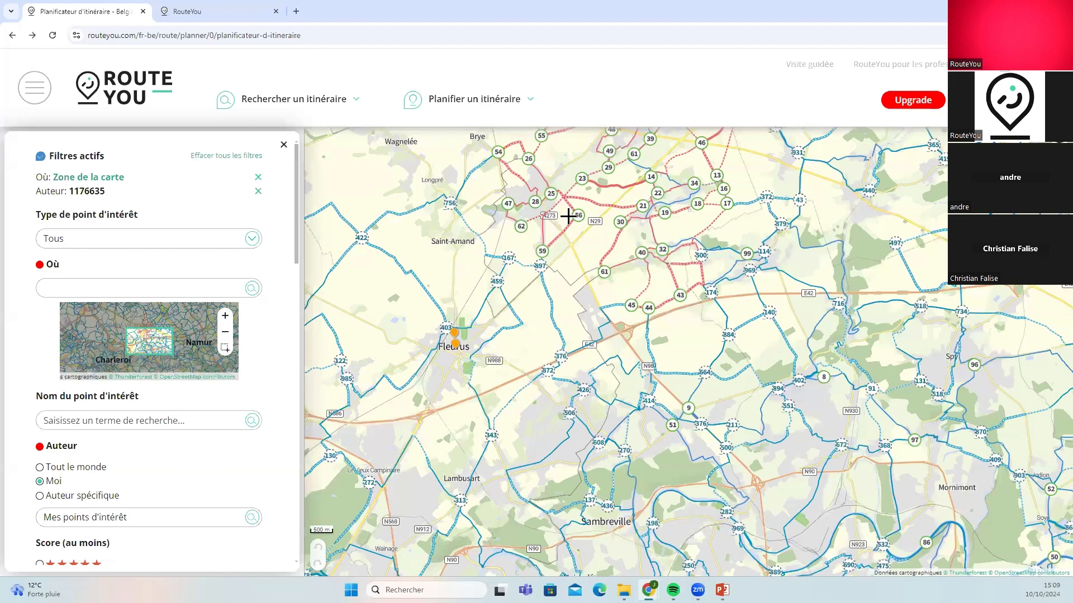
Close the point-of-interest filters and set the route type to "Itinéraire à pied"
click(284, 146)
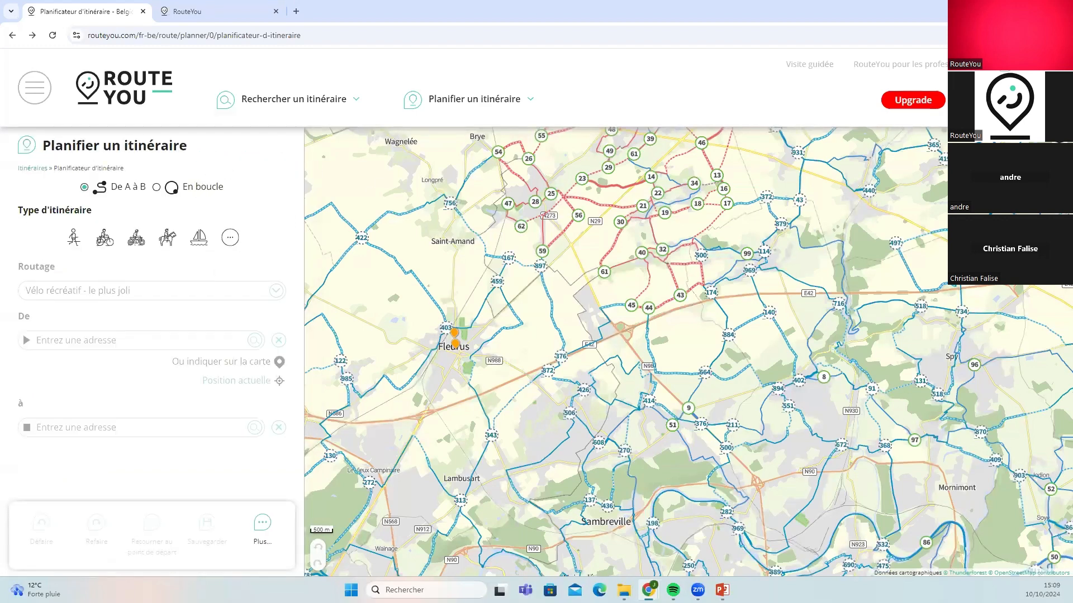
click(535, 202)
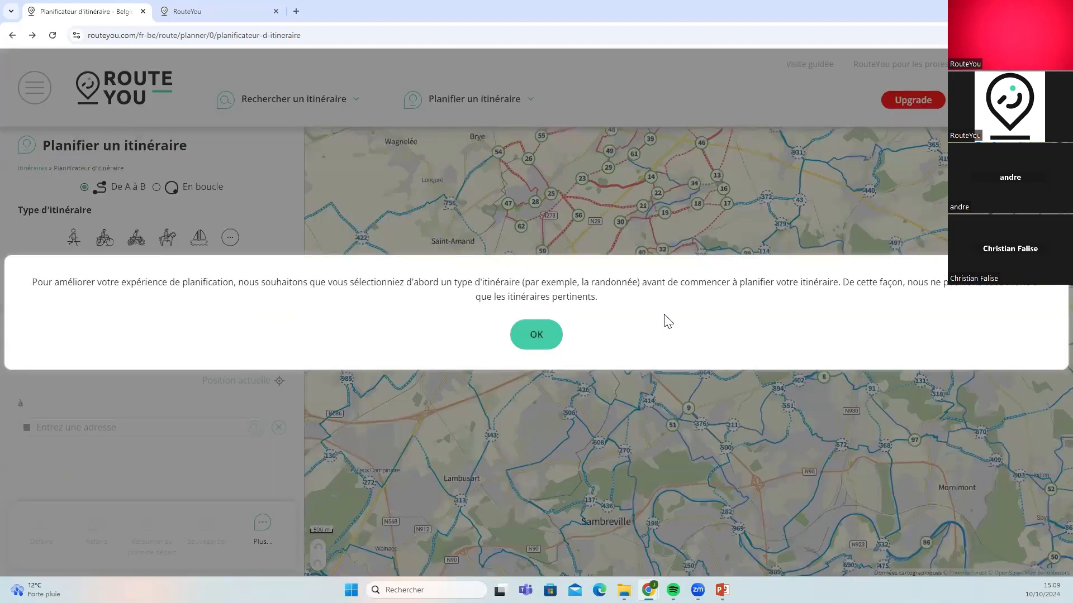
click(536, 336)
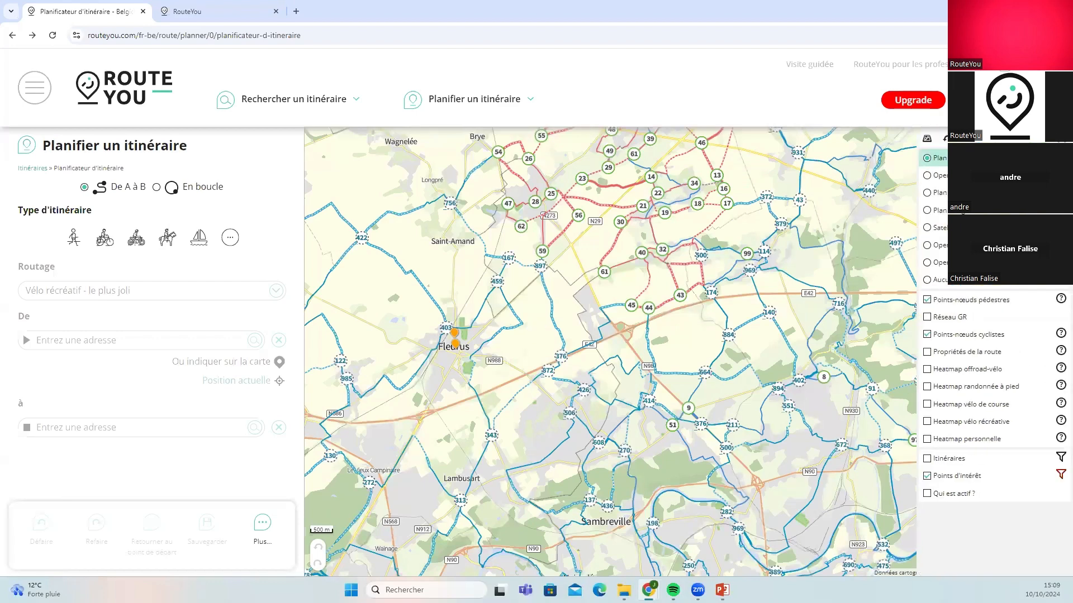
click(536, 203)
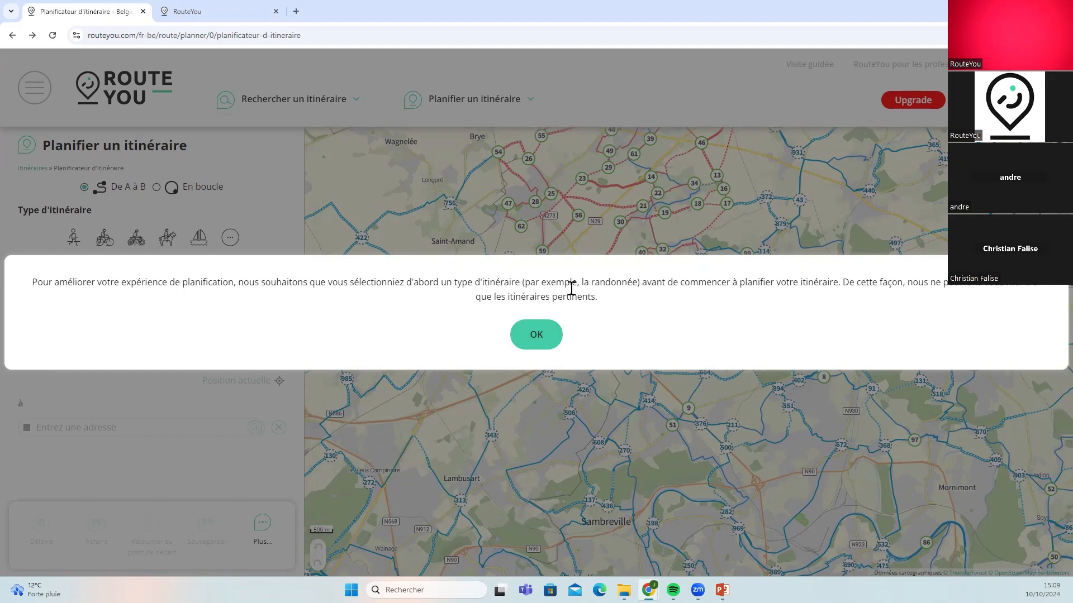
click(531, 338)
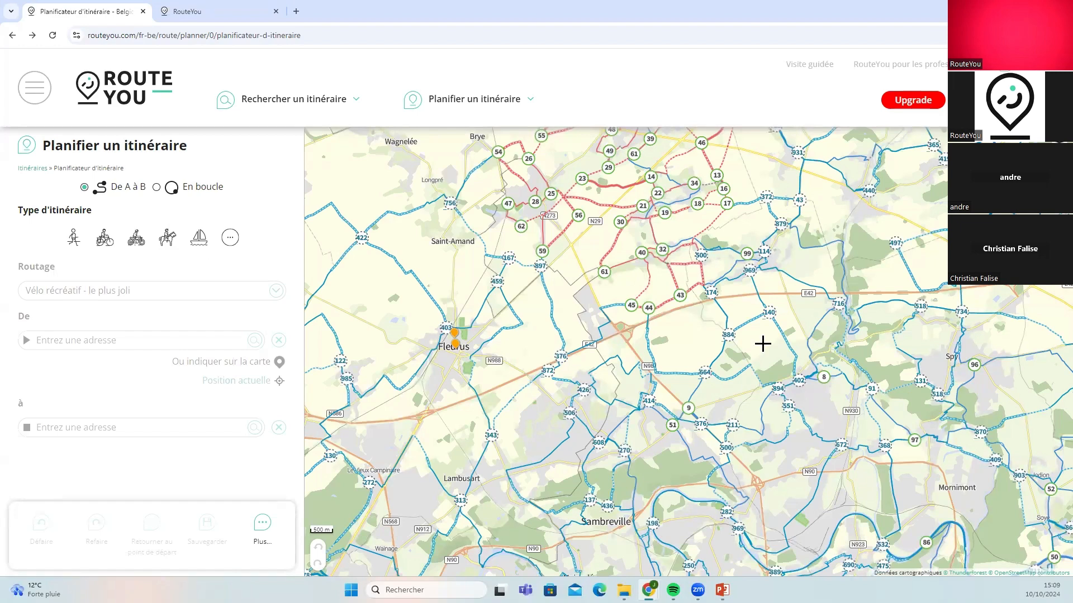
click(74, 238)
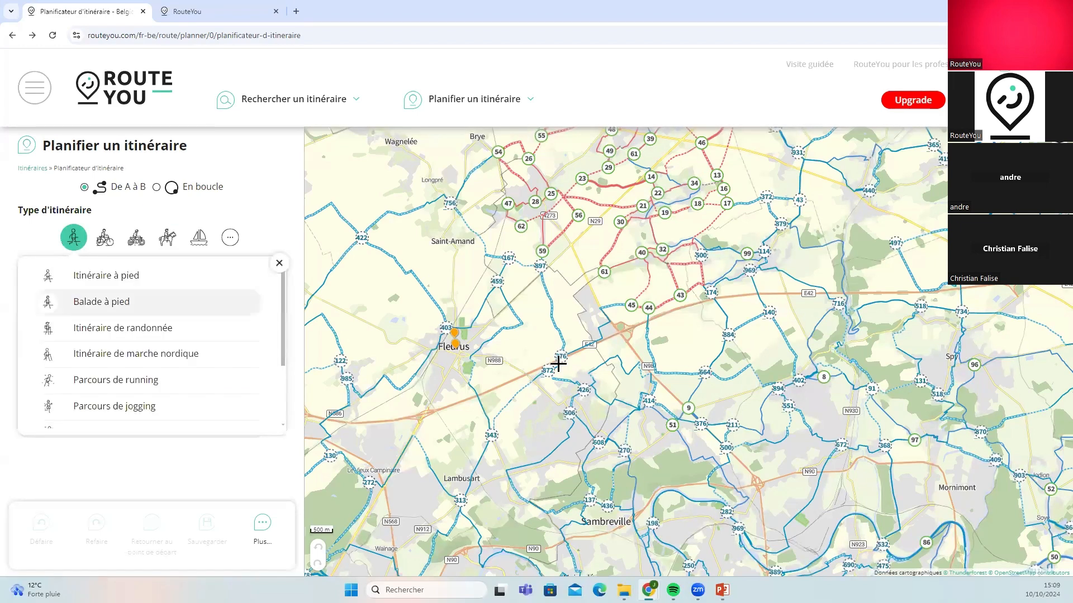
click(173, 279)
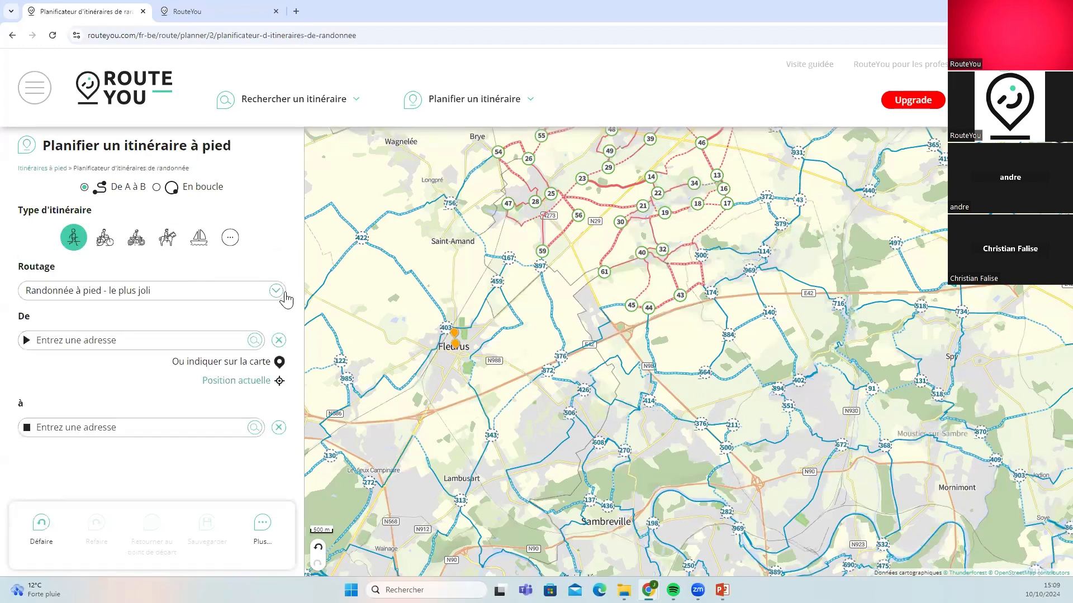
Plan the route from node 28 in Ligny through nodes 54, 756, 167, 459 and 403 to node 985 west of Fleurus
click(535, 202)
click(497, 152)
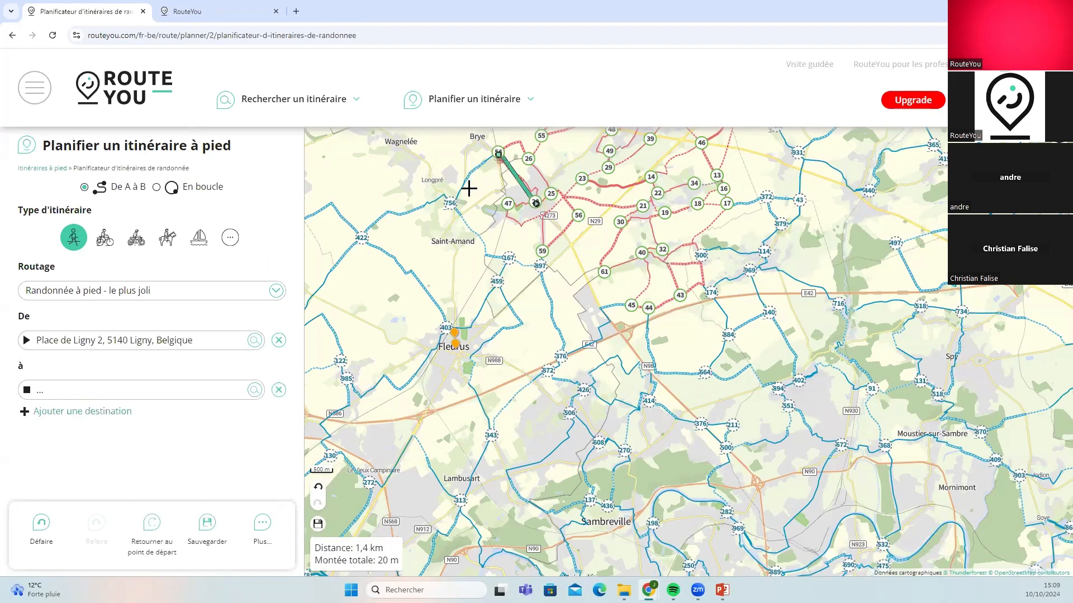
click(451, 202)
click(507, 257)
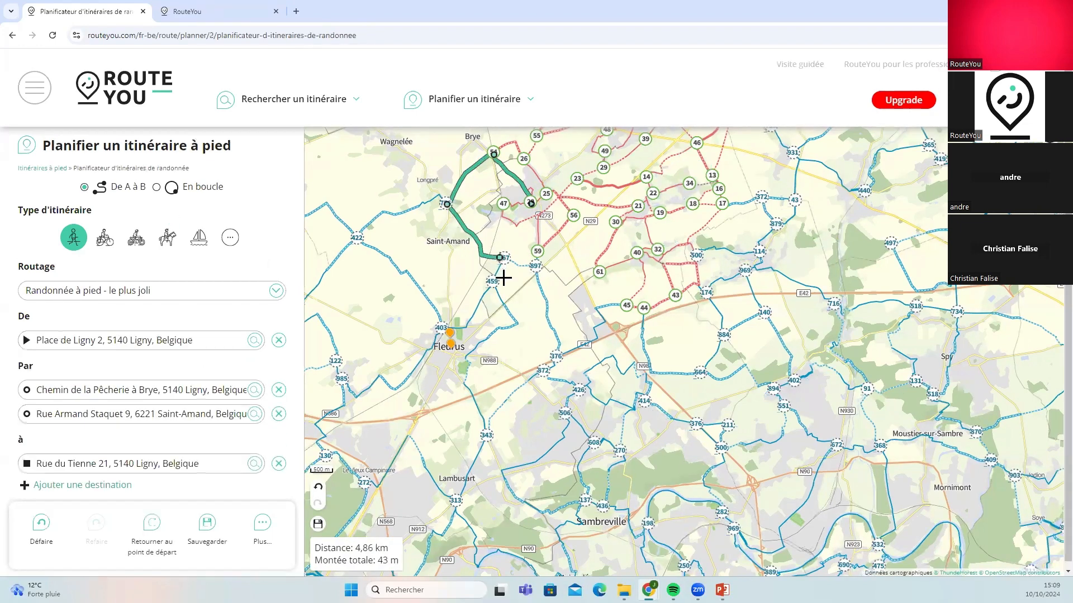
click(497, 280)
click(441, 329)
click(439, 340)
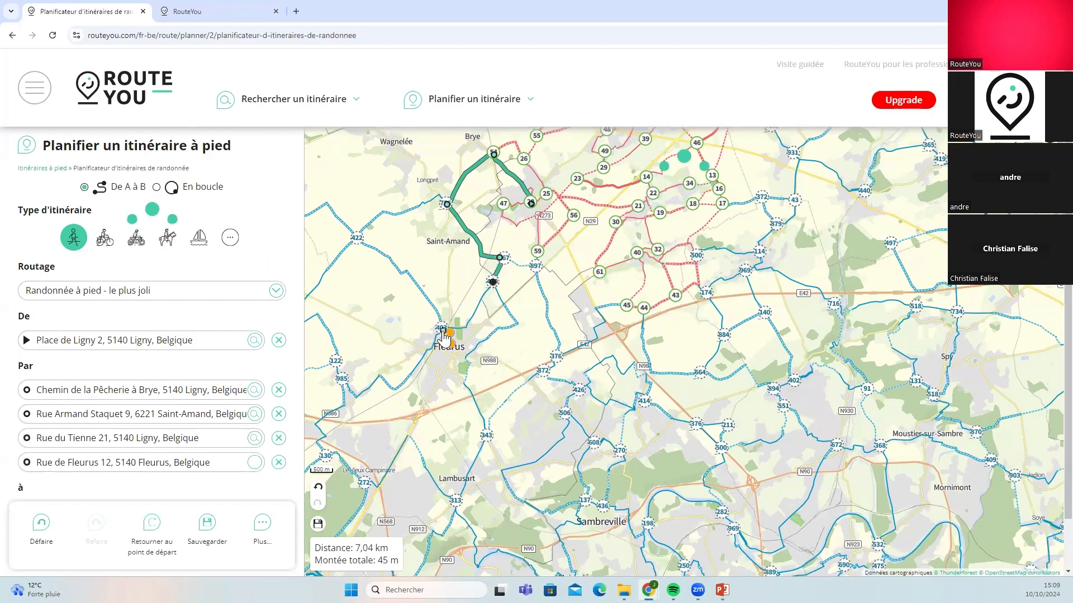
scroll(429, 349, up, 1)
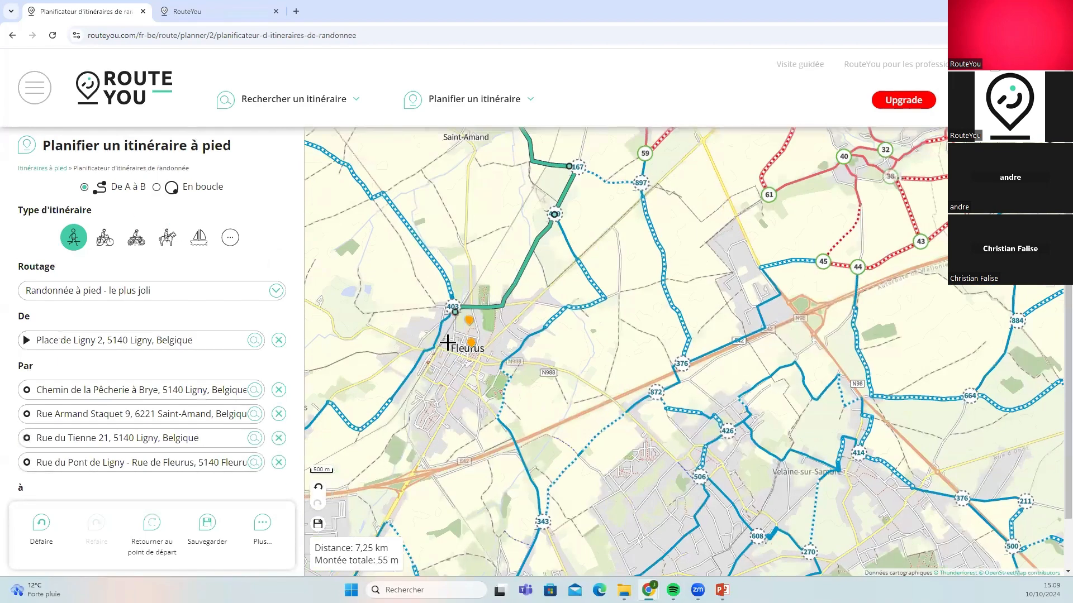
scroll(412, 407, down, 1)
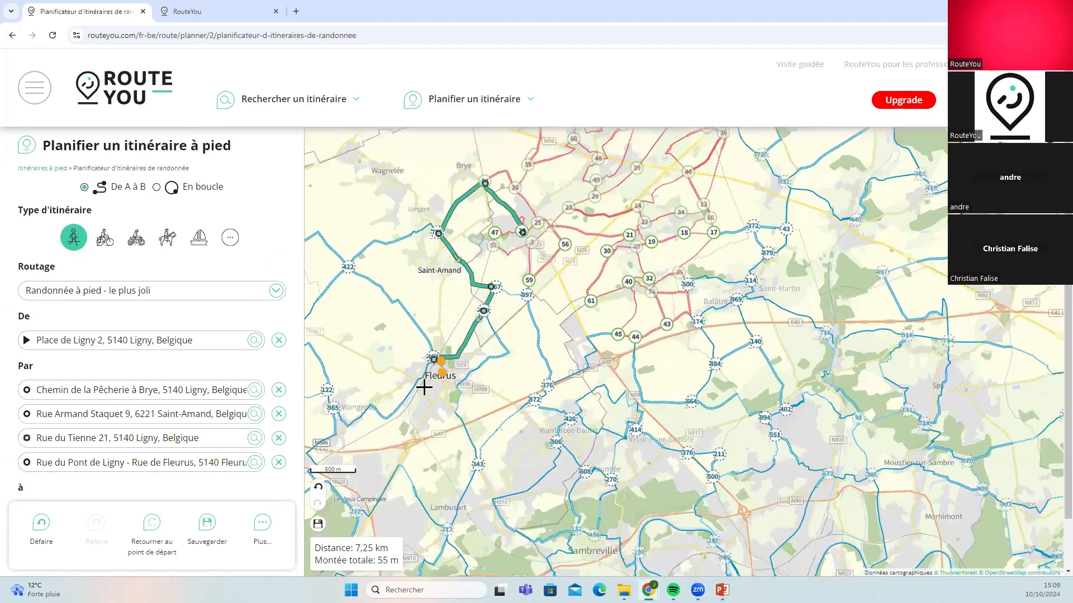
click(332, 412)
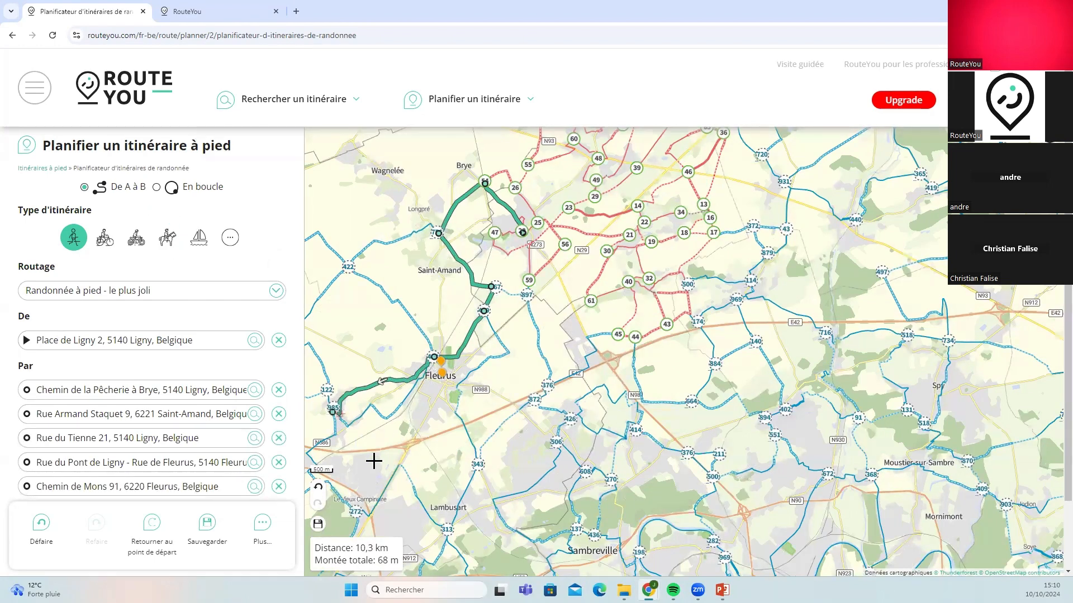
Set the routing to "Randonnée à pied - points-noeuds" and apply it to the complete route
click(276, 291)
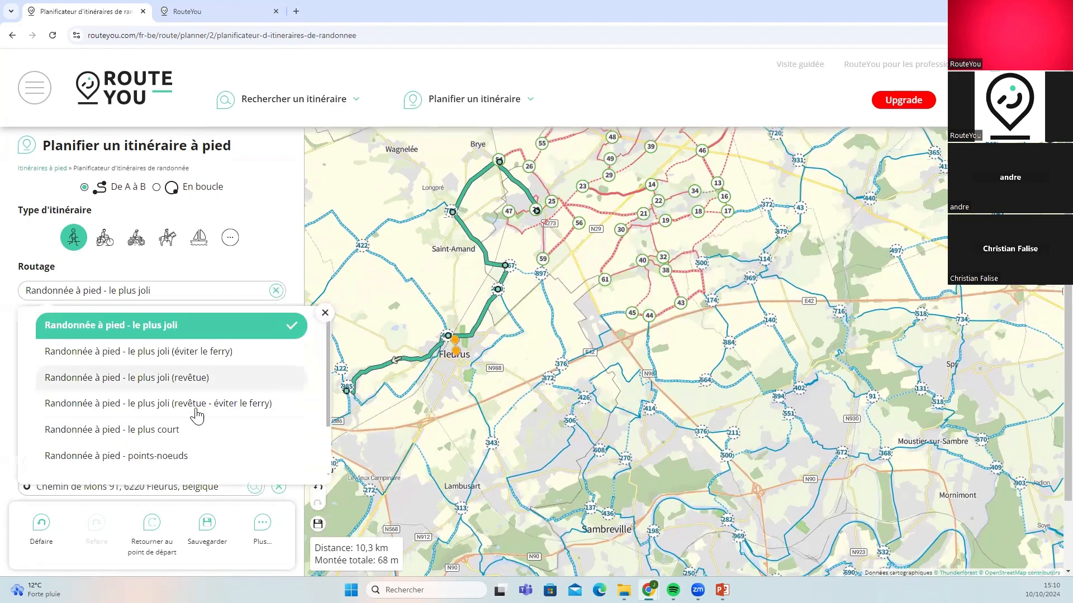
click(194, 452)
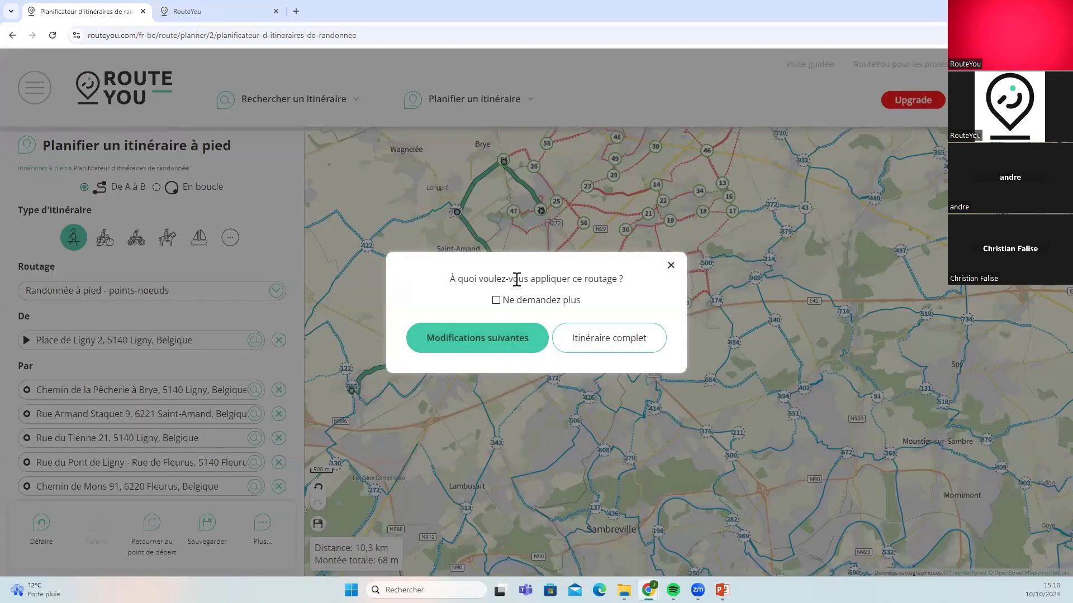
click(612, 343)
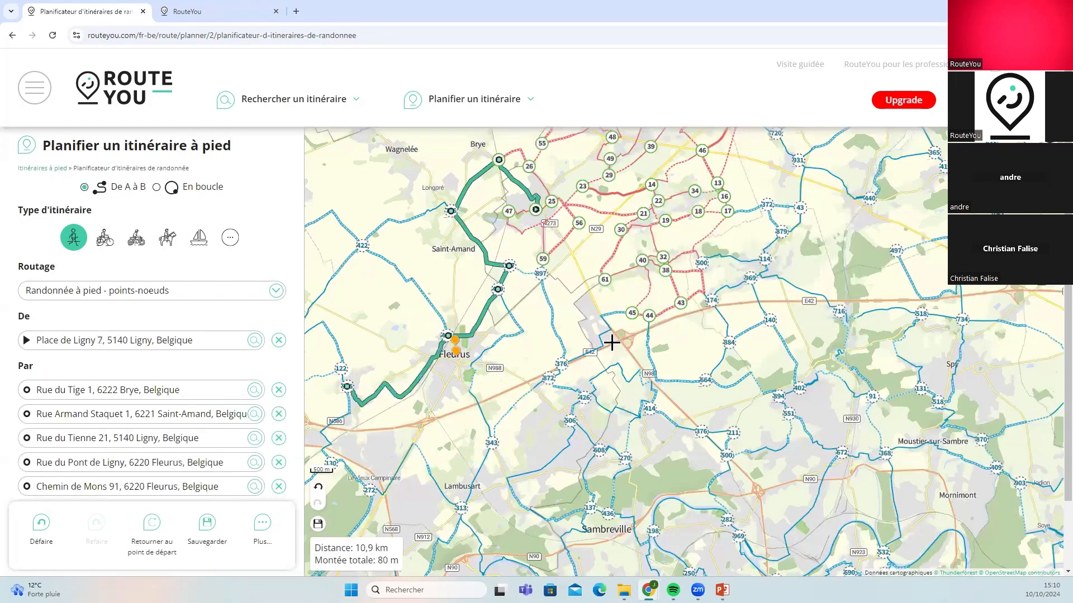
Extend the route through nodes 272, 343, 376 and 897 to node 59 south of Ligny
click(364, 492)
click(491, 444)
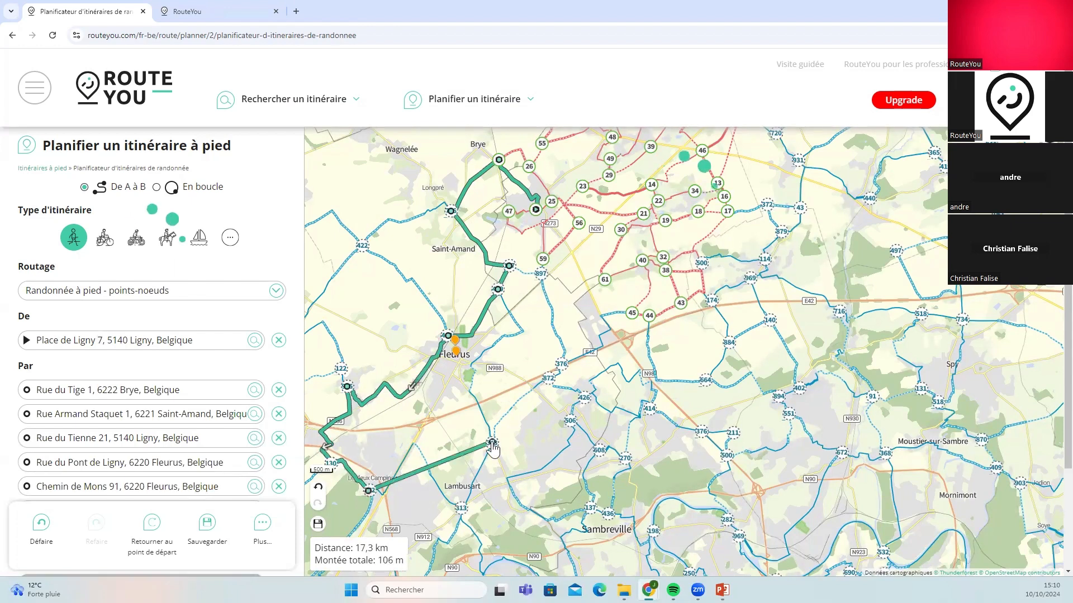
click(564, 367)
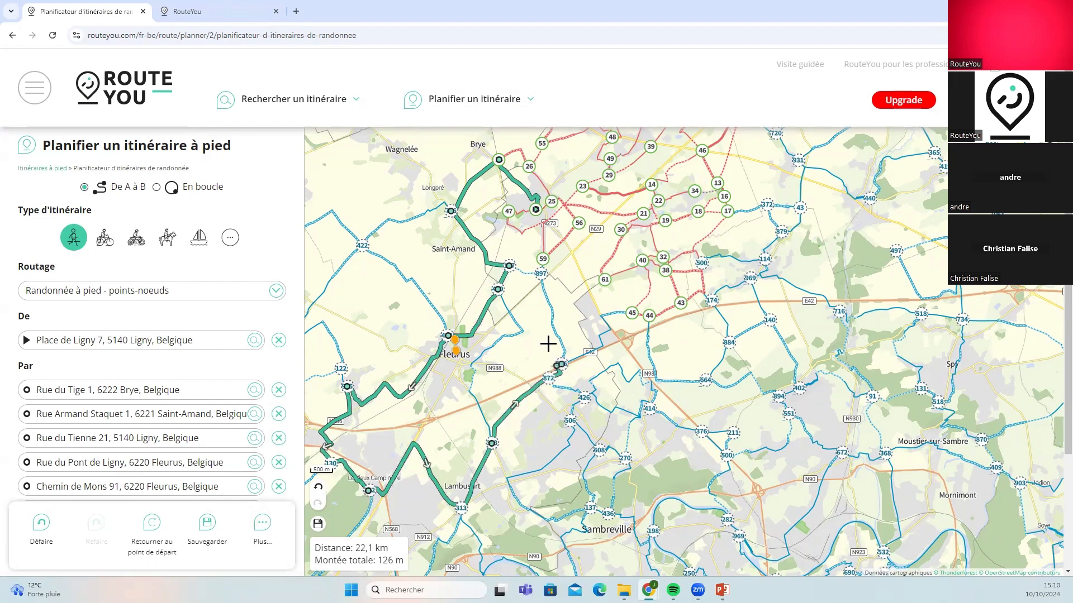
click(541, 273)
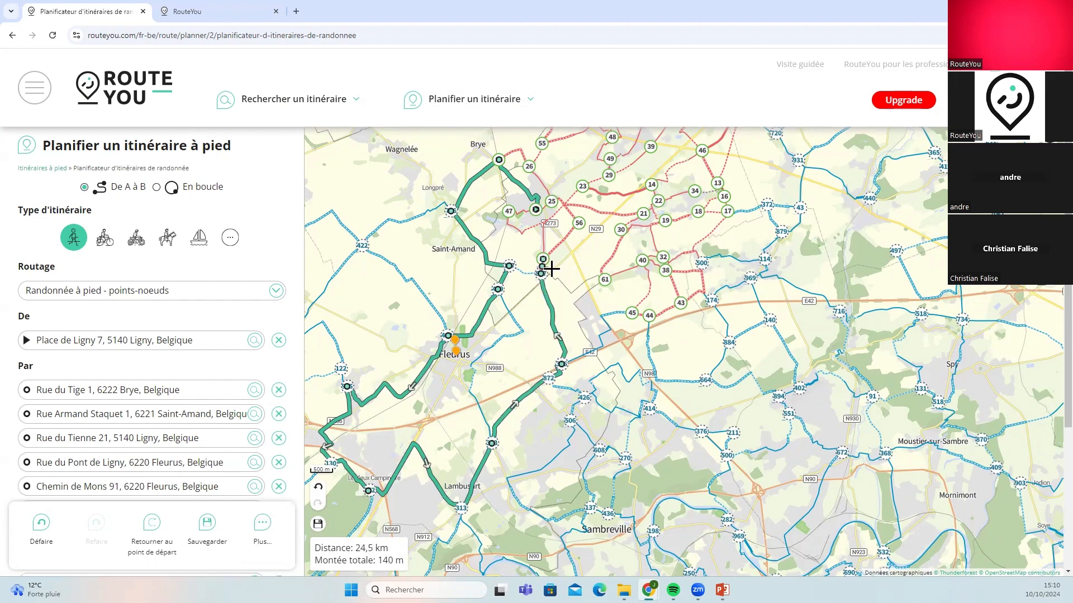
Start adding a point of interest and place it just northwest of node 59, south of Ligny
scroll(550, 262, up, 3)
drag(551, 255, 521, 360)
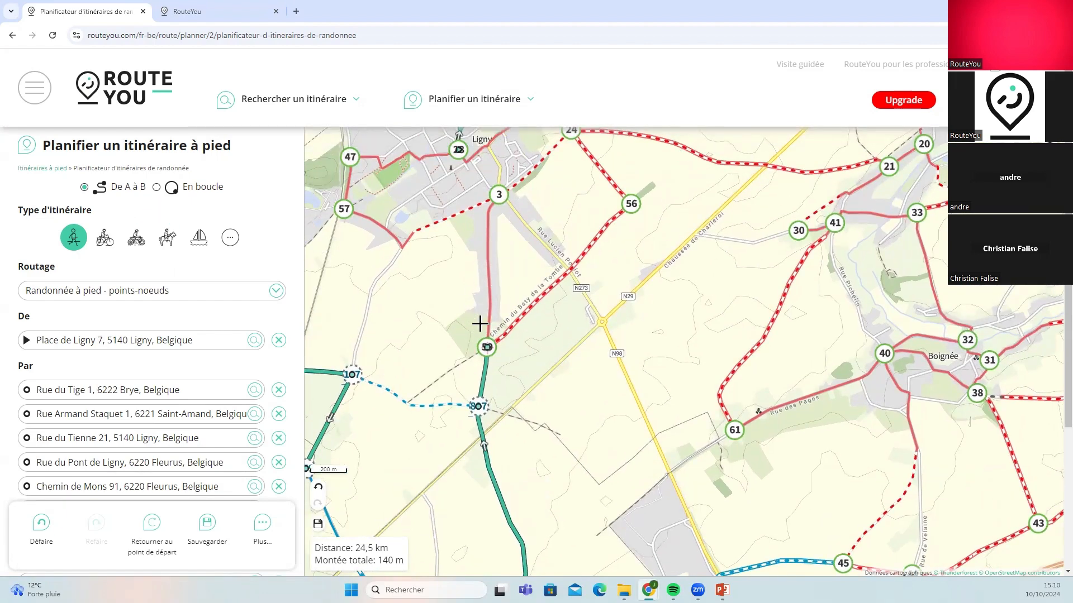
click(260, 527)
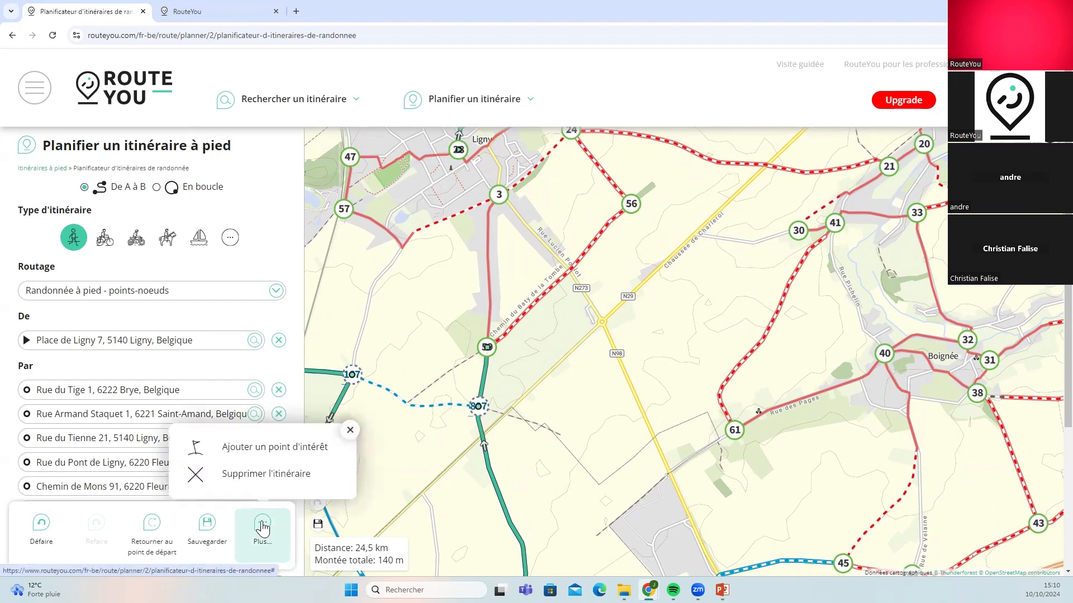
click(264, 455)
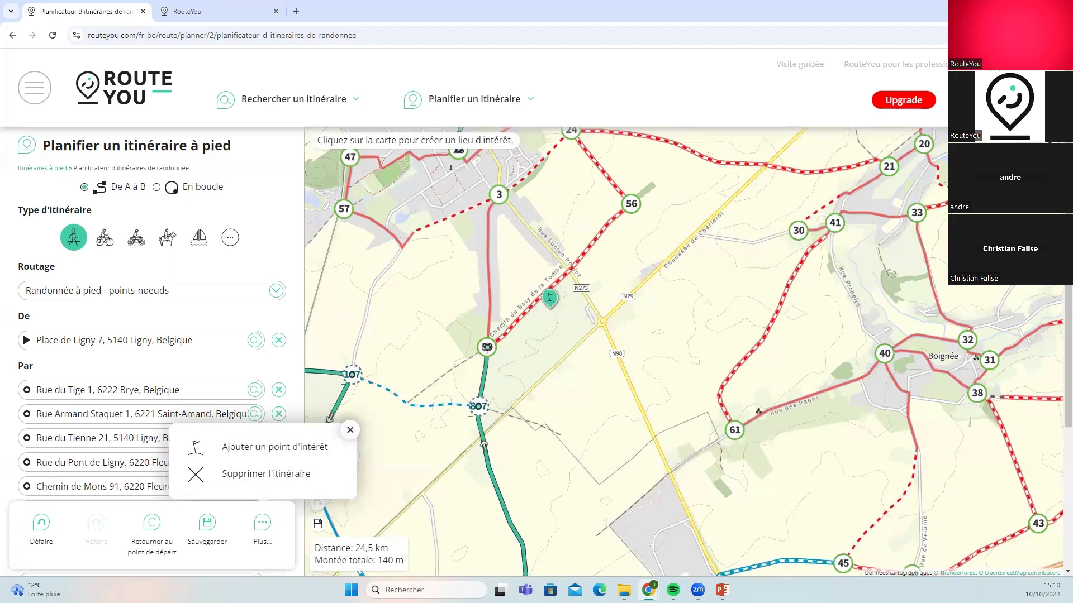
click(472, 320)
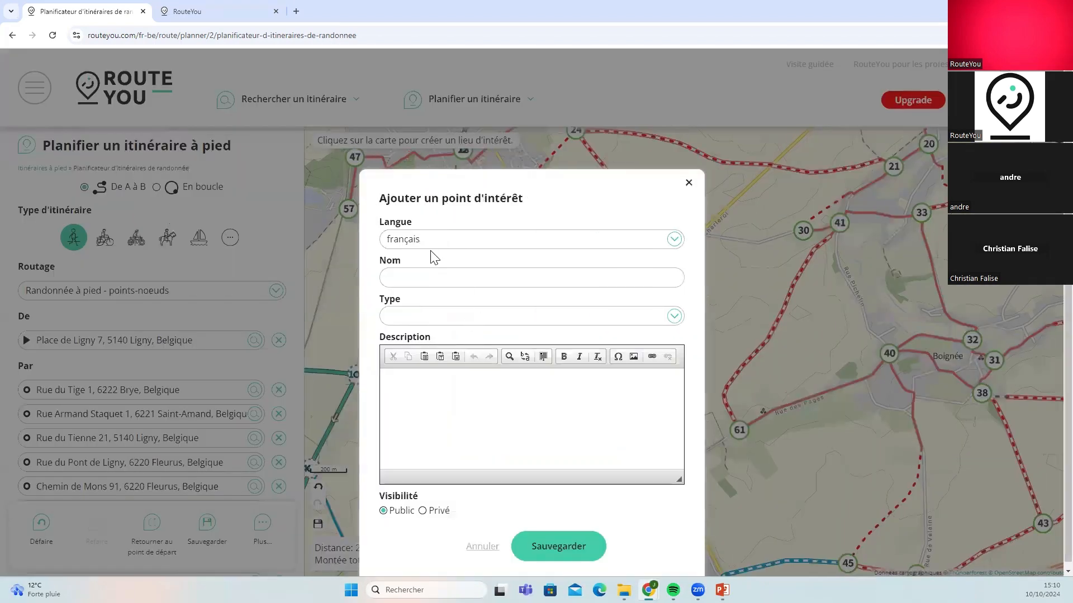
Name the new point of interest "etang de peche" and set its type to Eau
click(428, 276)
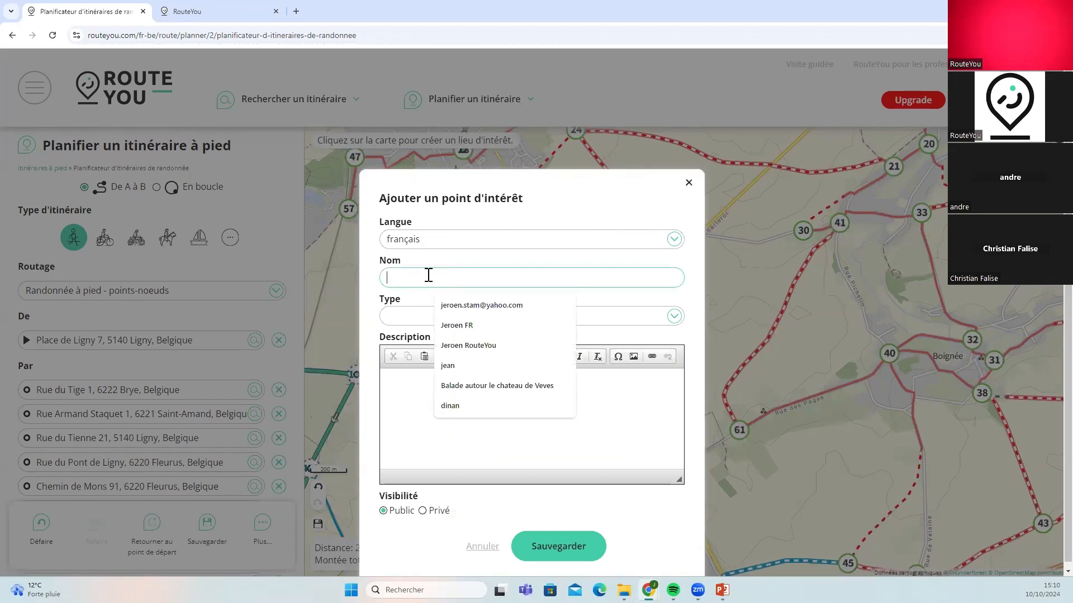
text(etang de peche)
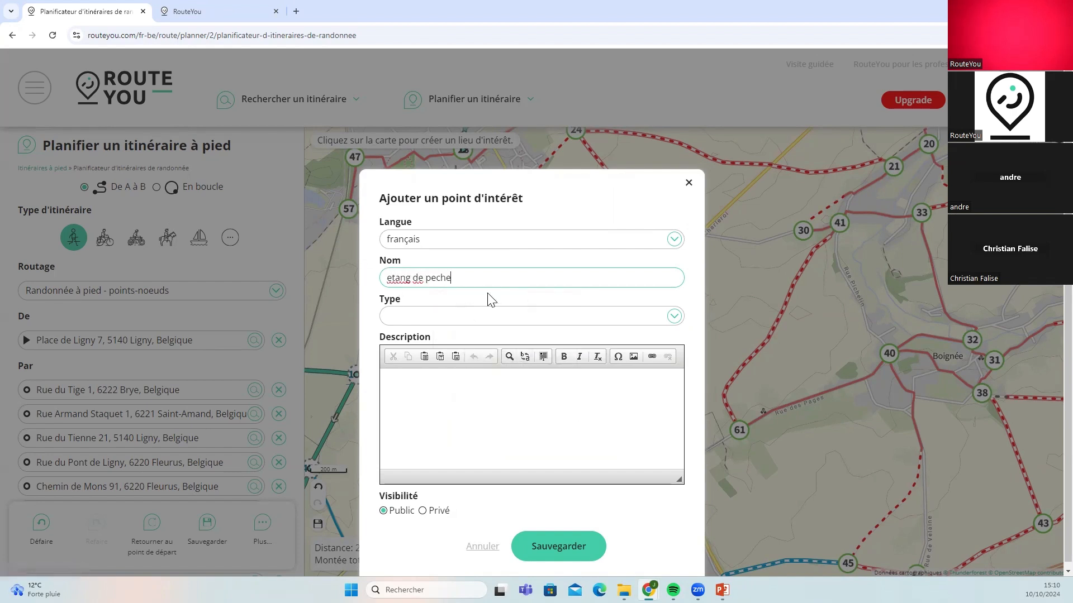
click(443, 316)
text(rest)
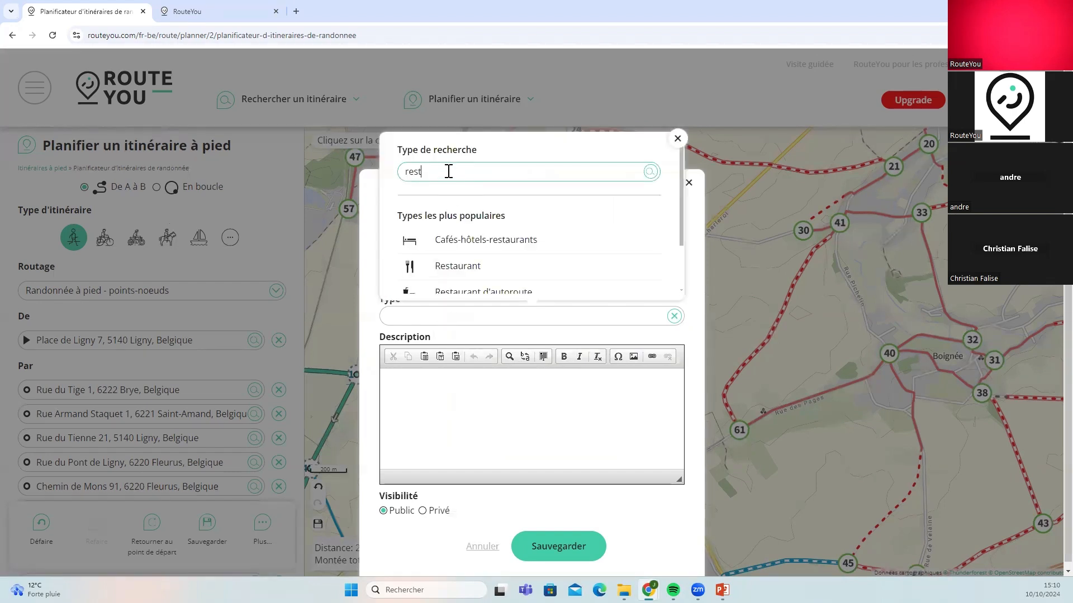
key(ctrl+a)
text(e)
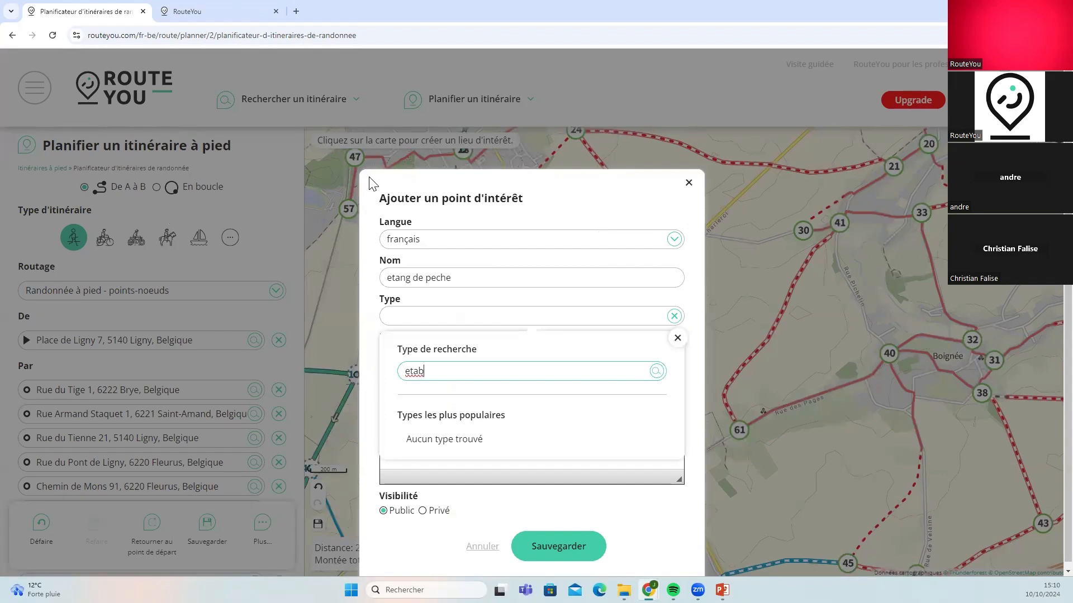
click(421, 369)
scroll(468, 254, down, 1)
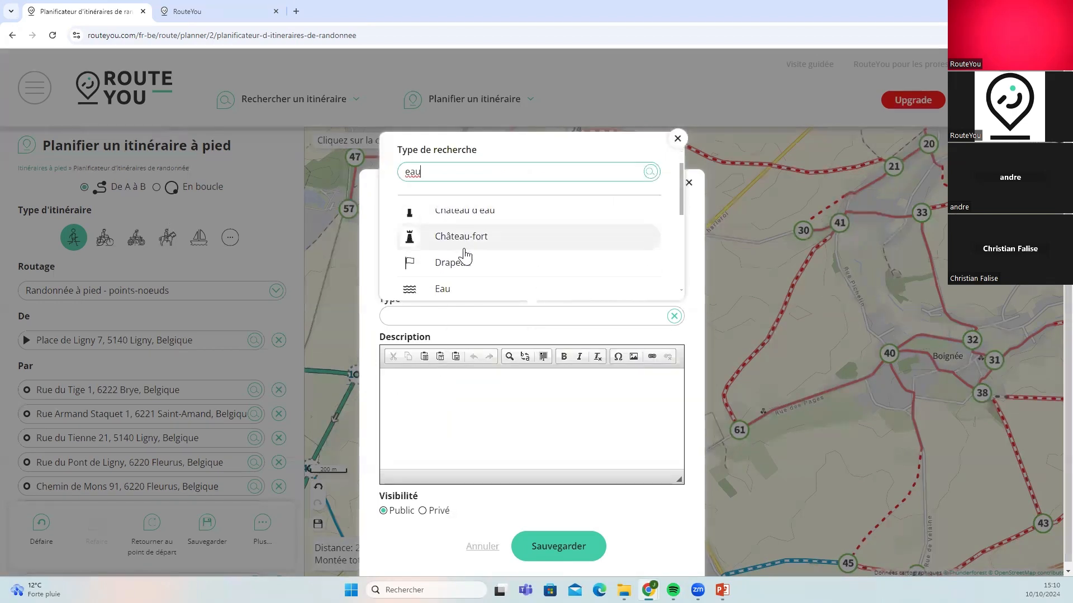
scroll(461, 265, down, 1)
scroll(447, 240, down, 1)
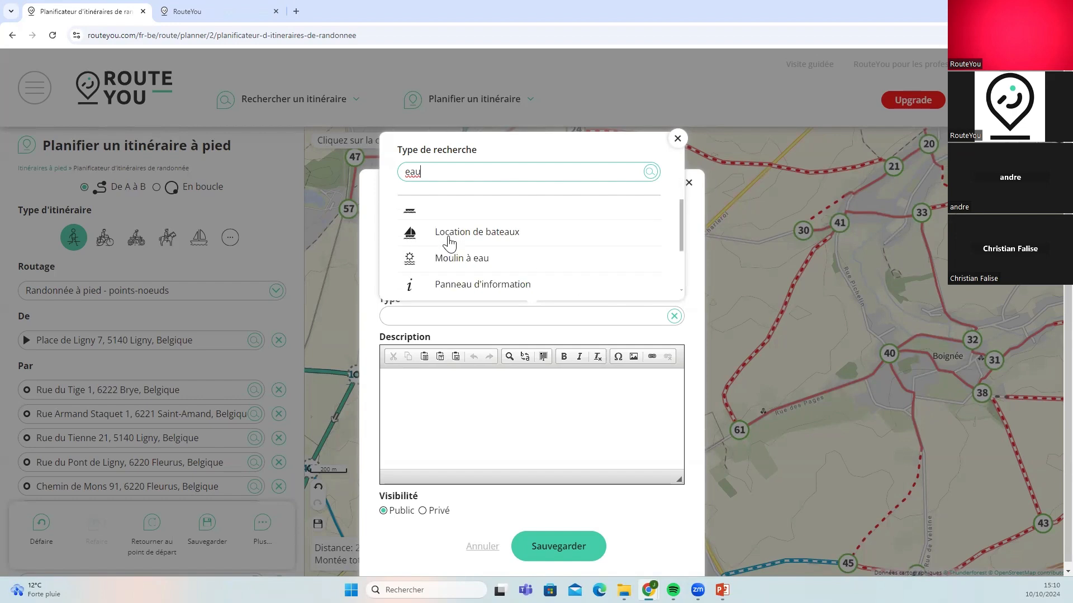
scroll(468, 269, down, 1)
scroll(475, 272, down, 1)
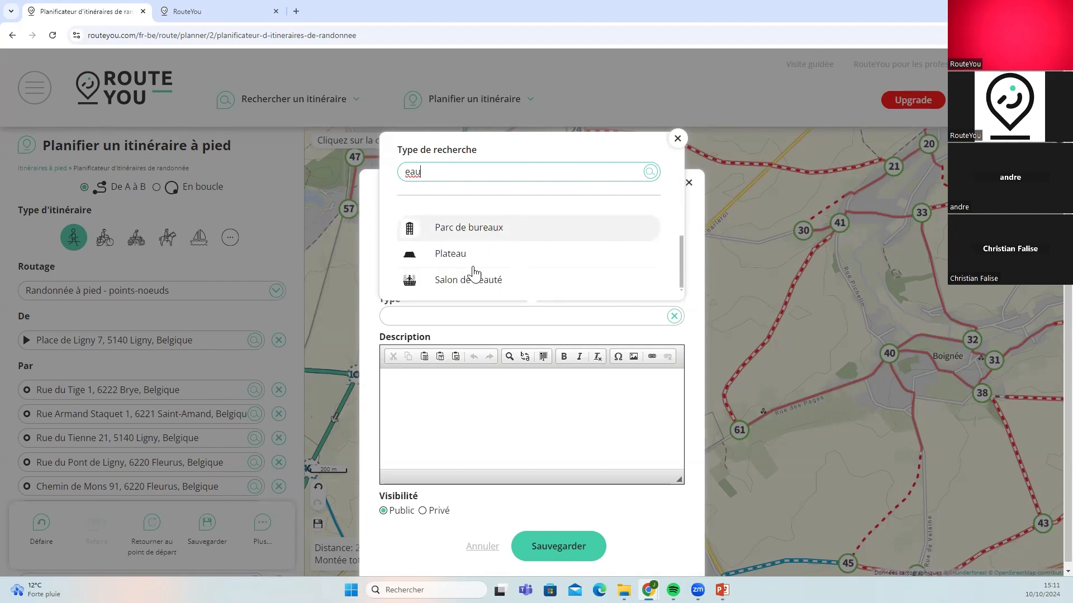
scroll(473, 269, up, 1)
scroll(463, 264, up, 1)
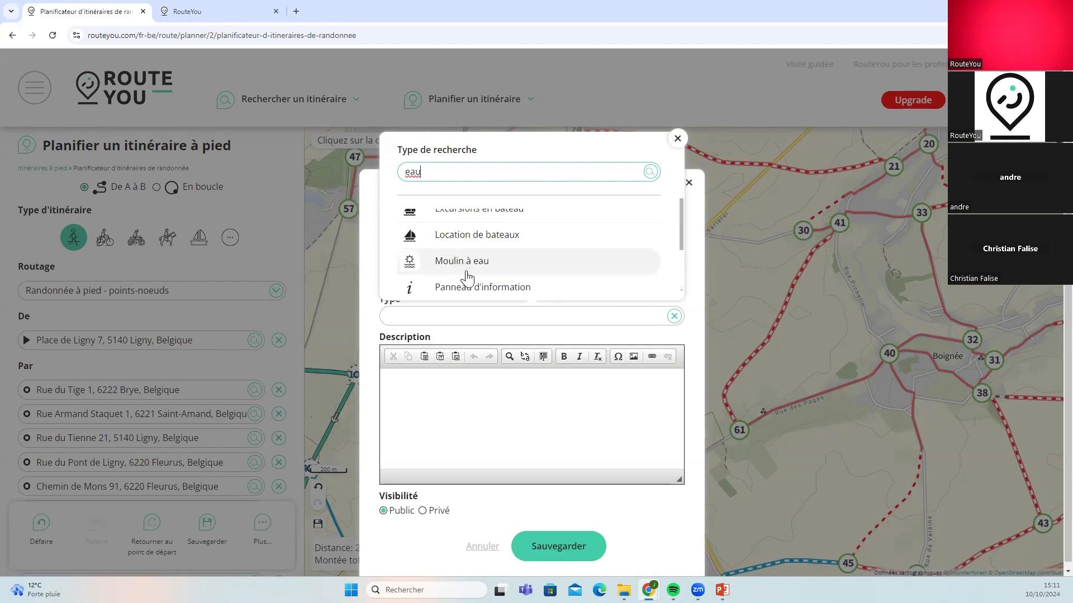
scroll(467, 273, up, 1)
click(455, 241)
Add the description "Petit étang tranquille avec des tables de pique nique" and save the point of interest
click(462, 374)
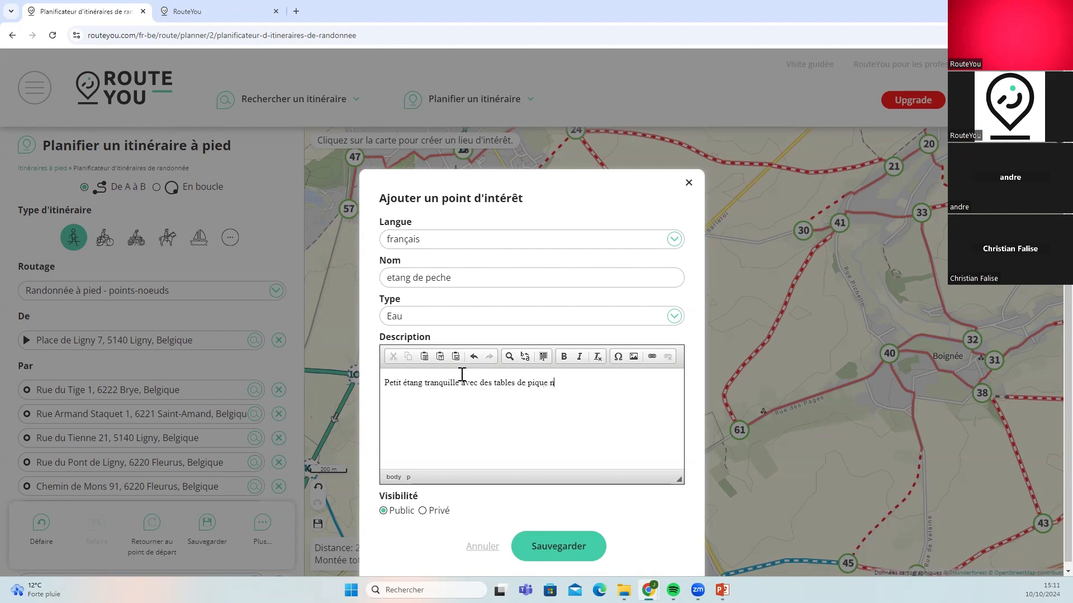
click(550, 548)
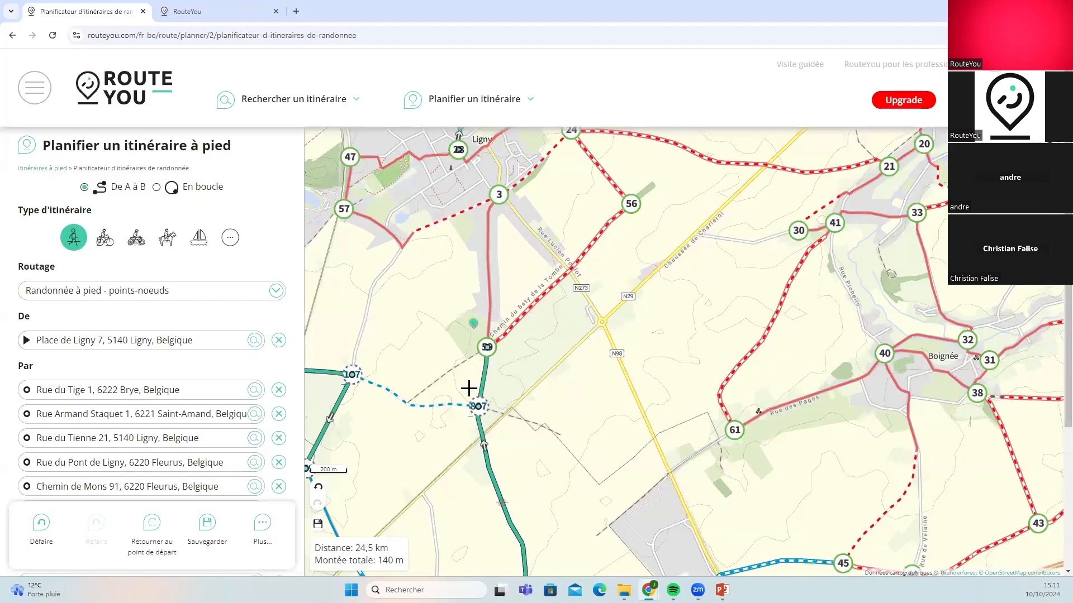
Toggle the map's "Points d'intérêt" layer off and on and check its active filters
mouse_move(474, 327)
click(1049, 145)
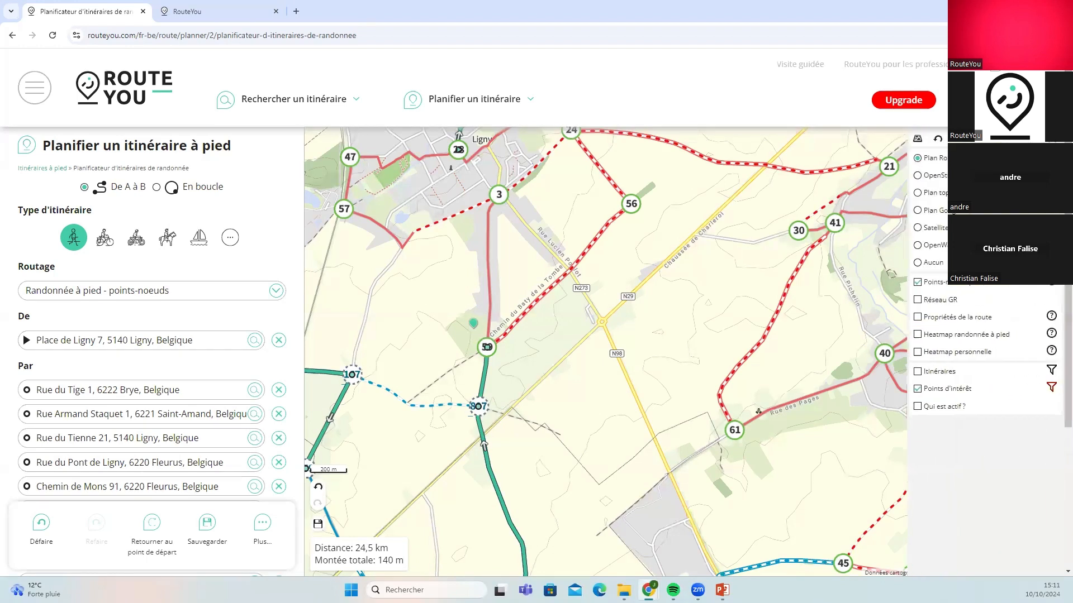
click(917, 390)
click(917, 389)
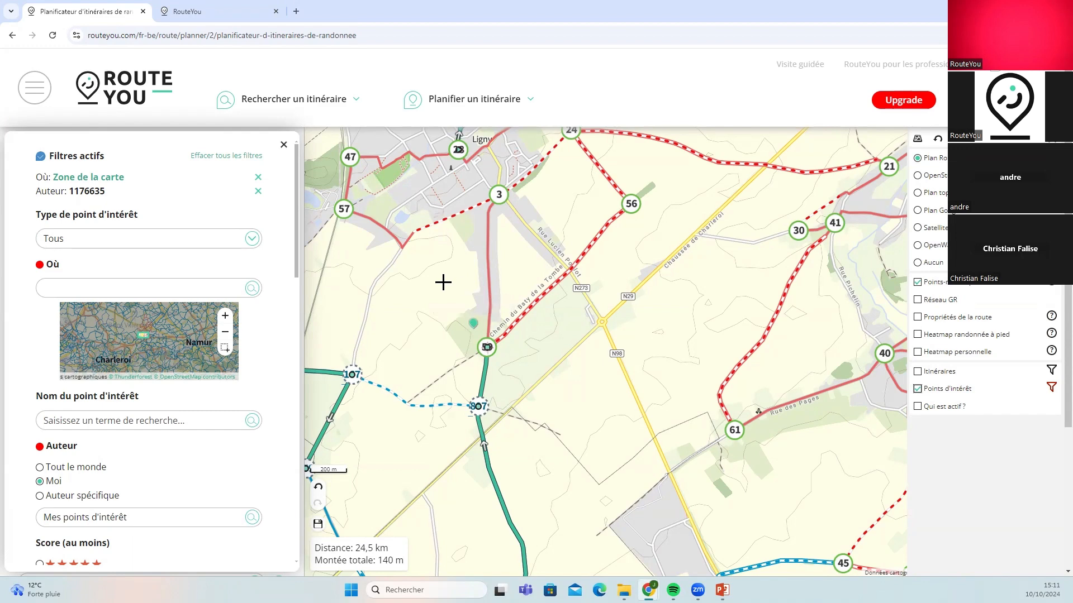
scroll(424, 266, down, 2)
drag(336, 280, 420, 400)
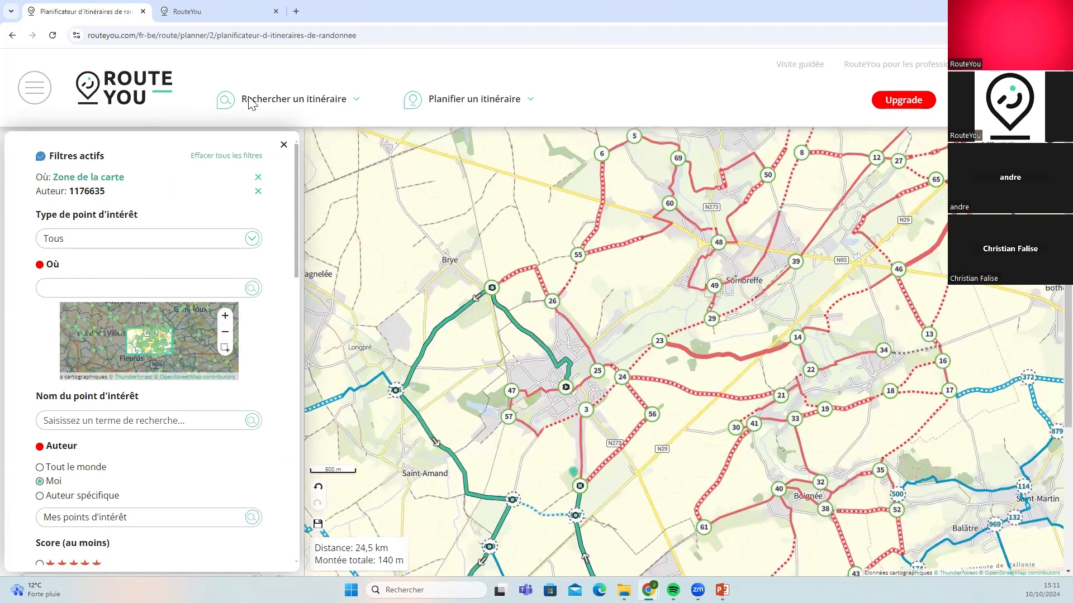
click(284, 145)
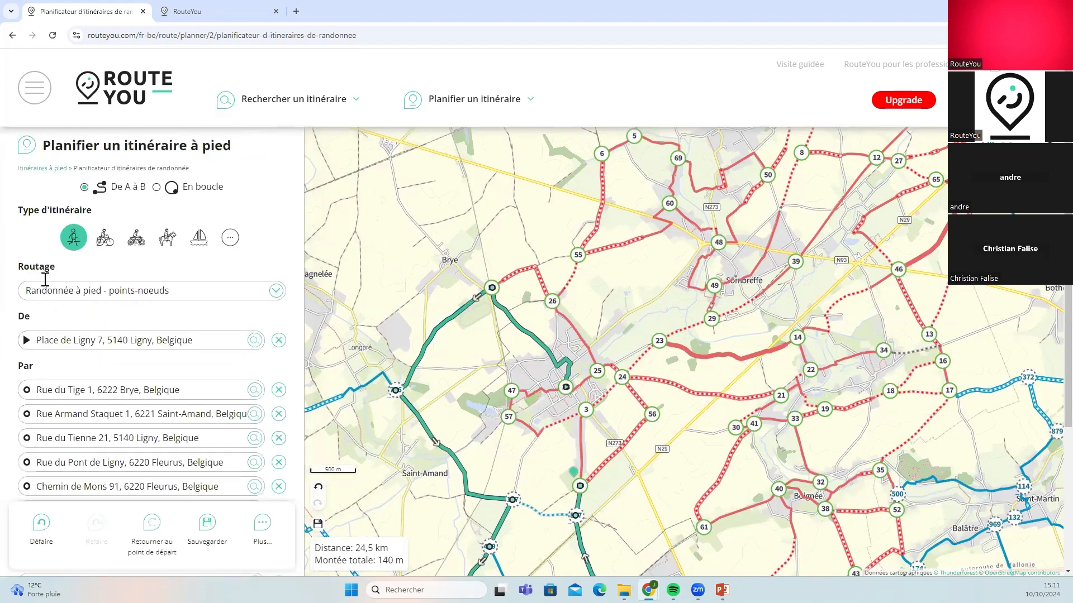
Return the route to its starting point in Ligny and save it as "Balade pn de Ligny"
click(149, 550)
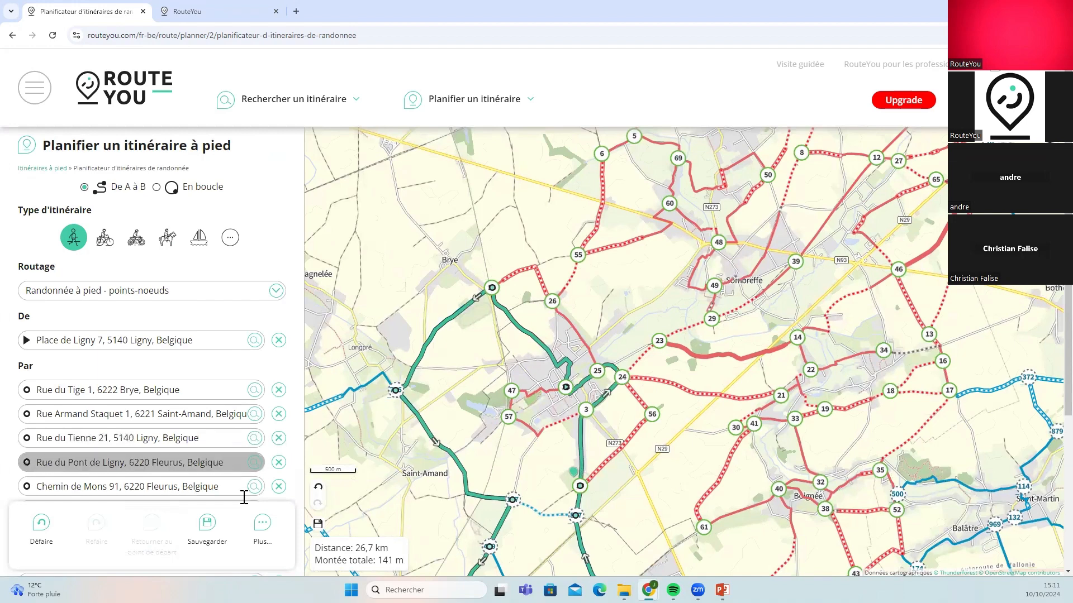
click(206, 525)
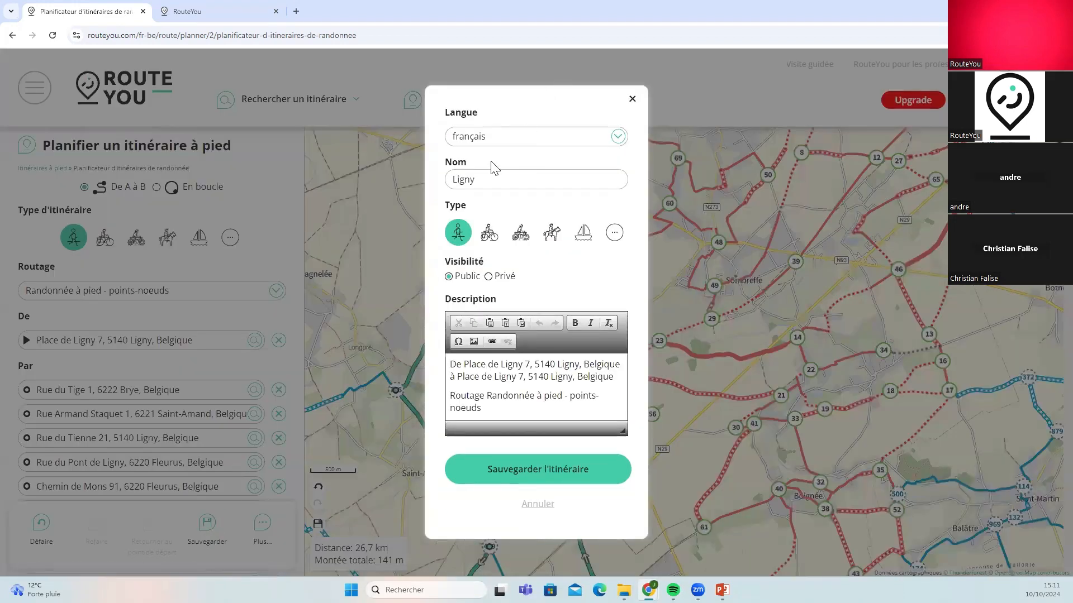
drag(490, 183, 425, 179)
text(Balade pn de Ligne)
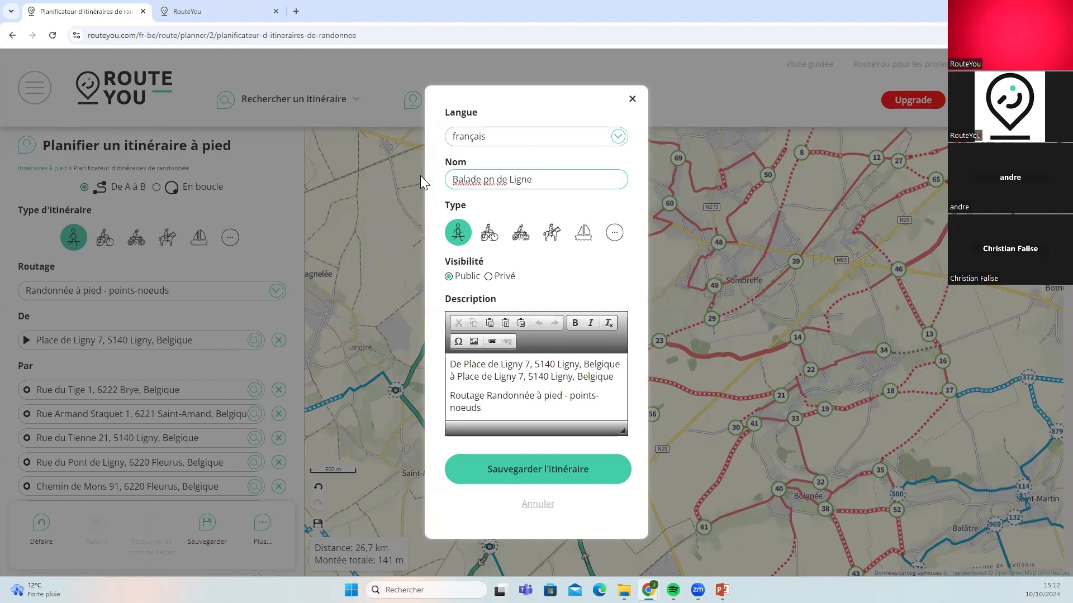
key(BackSpace)
text(y)
drag(513, 379, 442, 362)
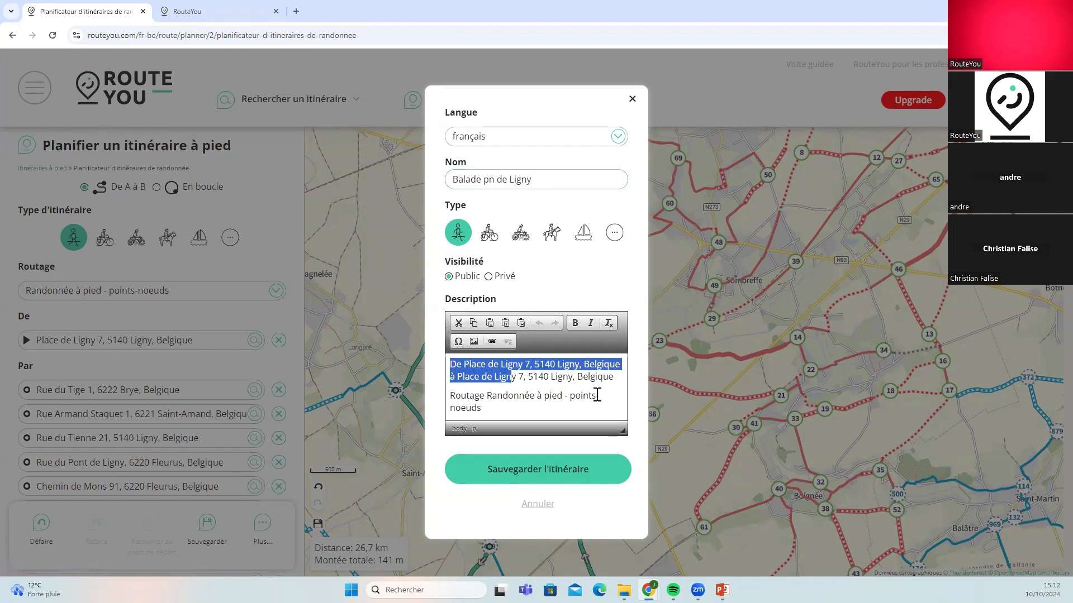
drag(597, 394, 479, 358)
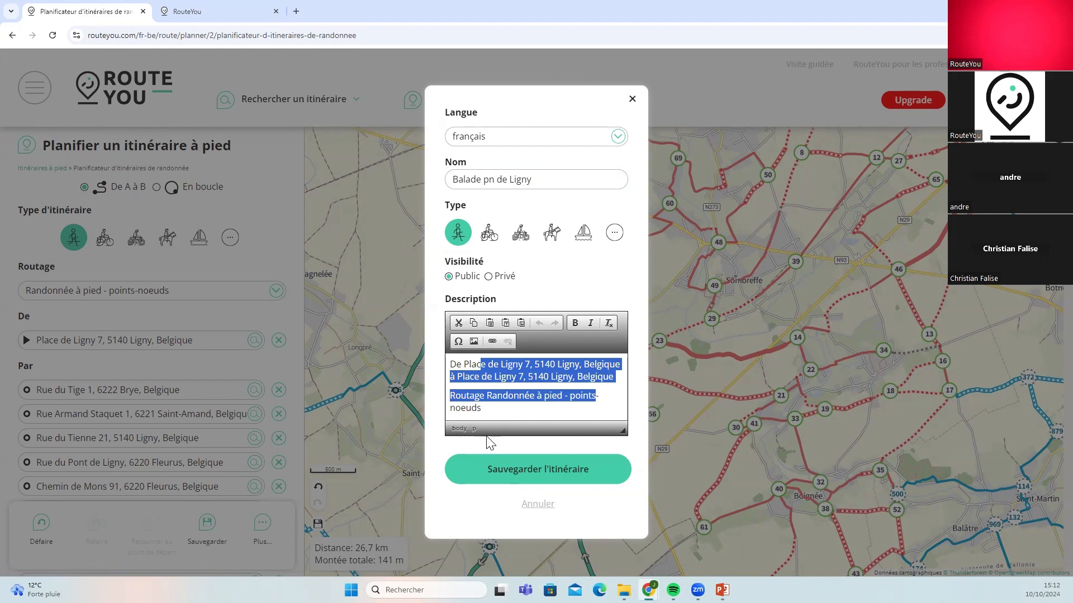
click(522, 473)
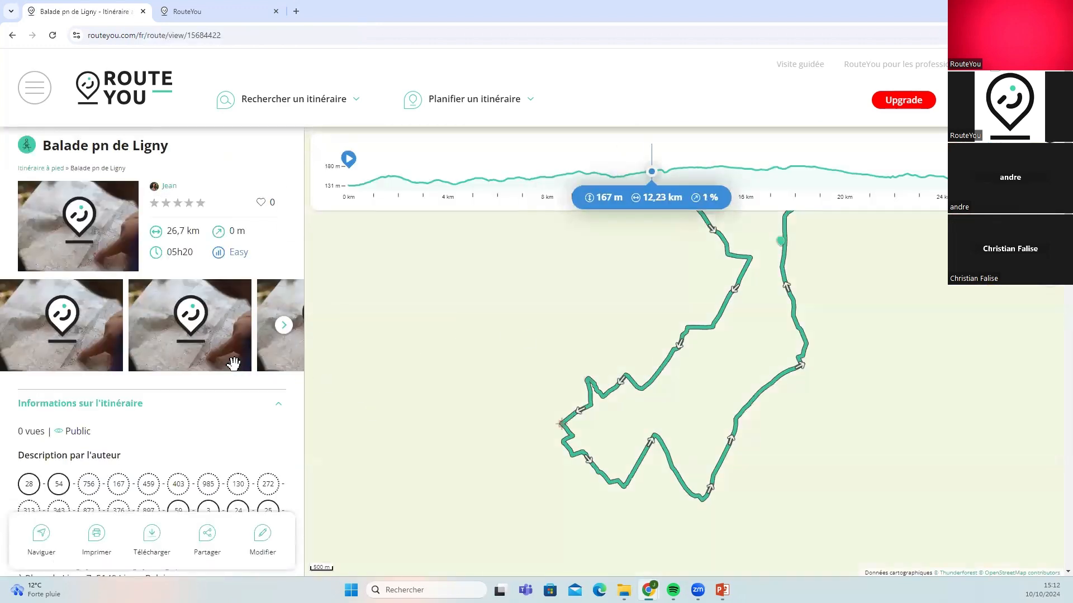
Reload the saved route's page and view the details of the "etang de peche" point of interest on its map
drag(611, 269, 586, 284)
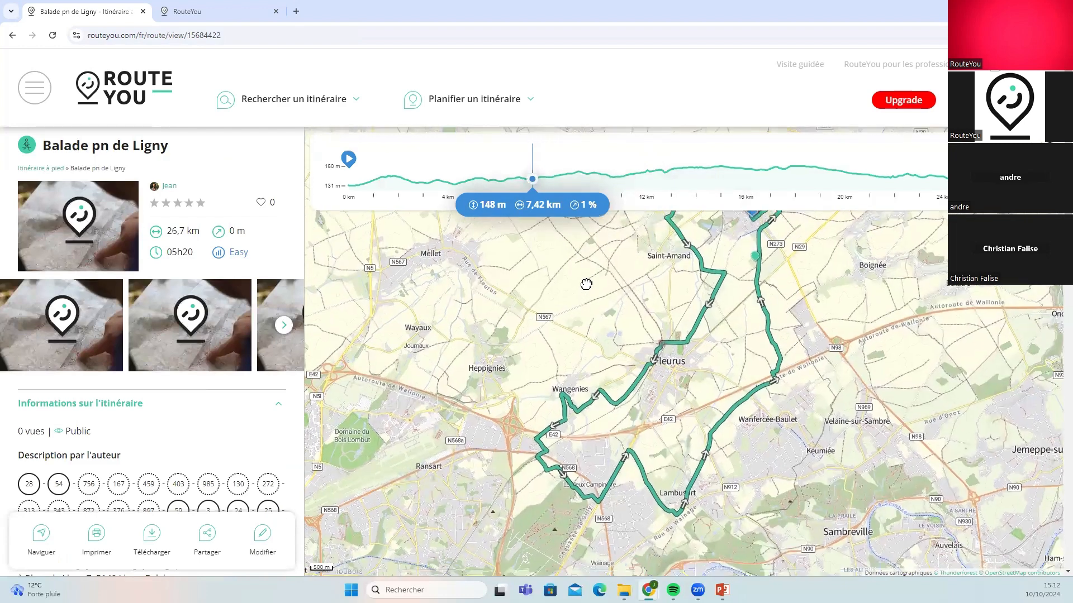
scroll(44, 372, down, 2)
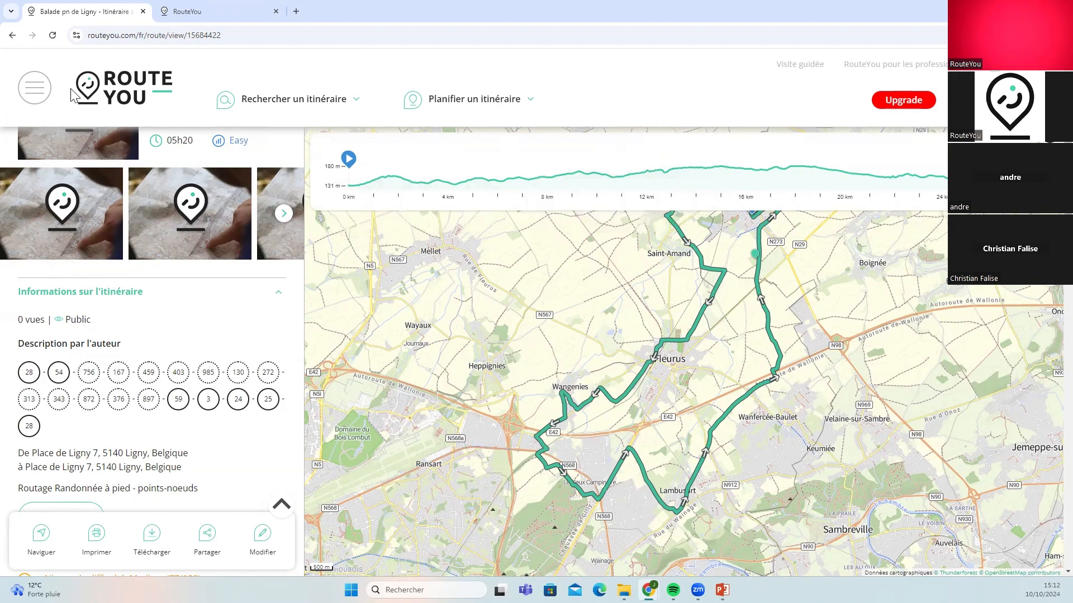
click(59, 33)
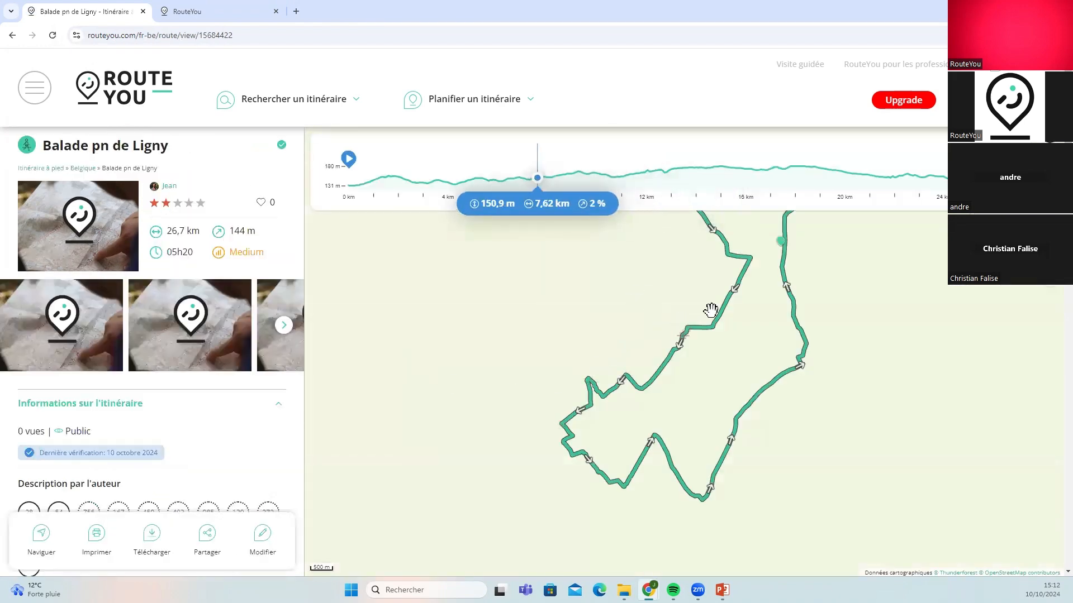
click(781, 245)
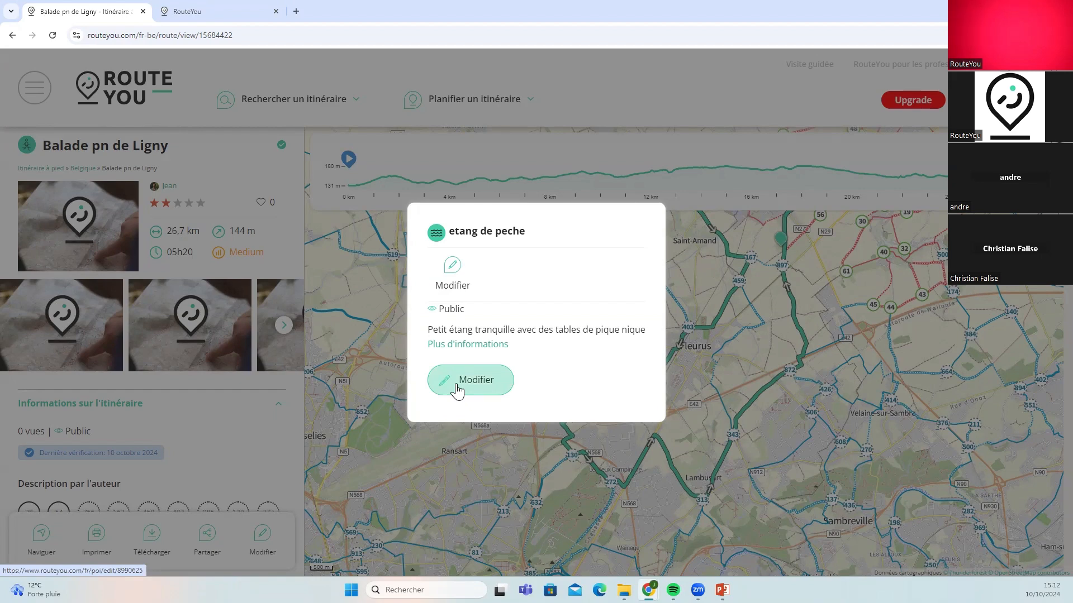
click(827, 451)
Start a new route search and remove the author, points-noeuds and route type filters, keeping only the map area
mouse_move(250, 111)
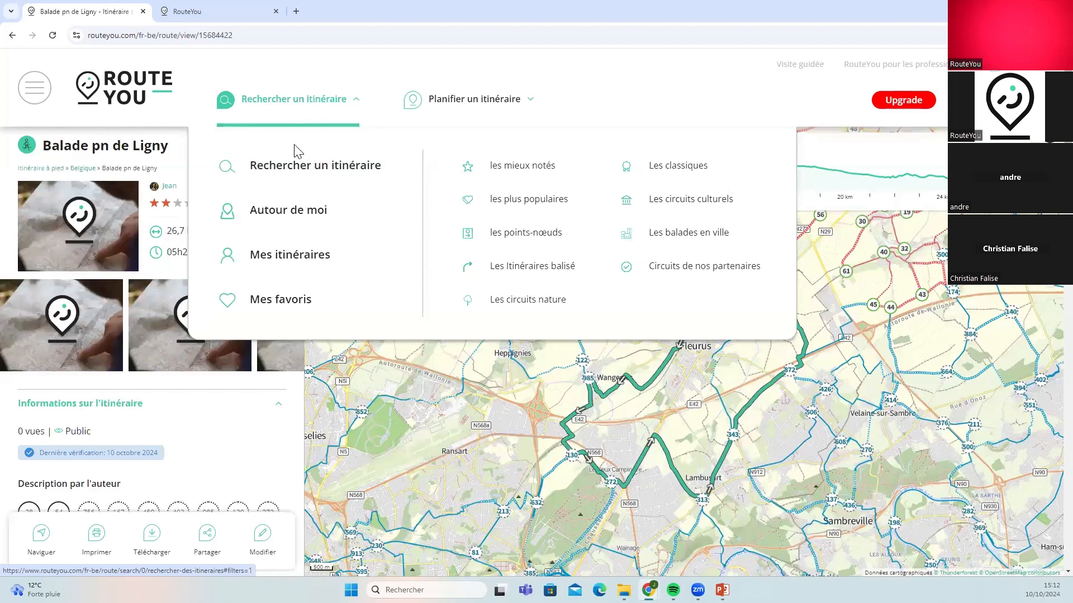
click(291, 166)
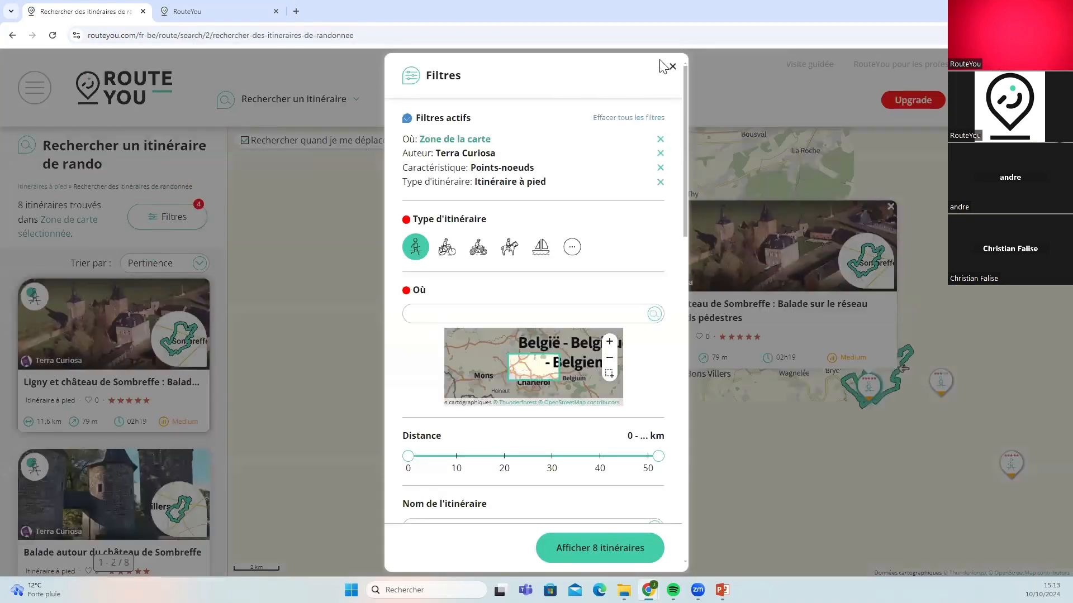
click(660, 153)
click(660, 154)
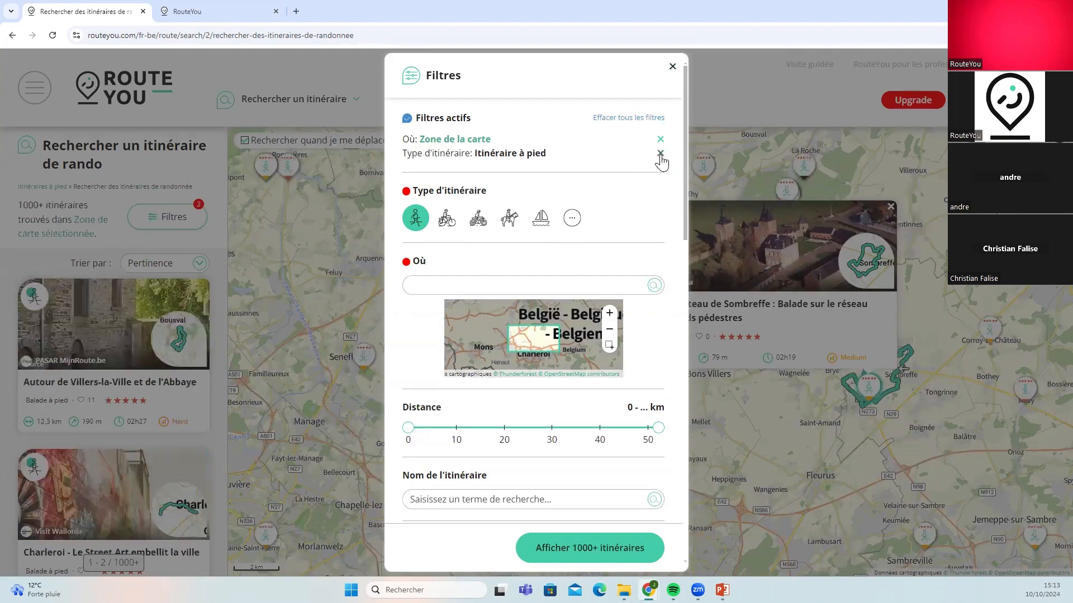
click(659, 154)
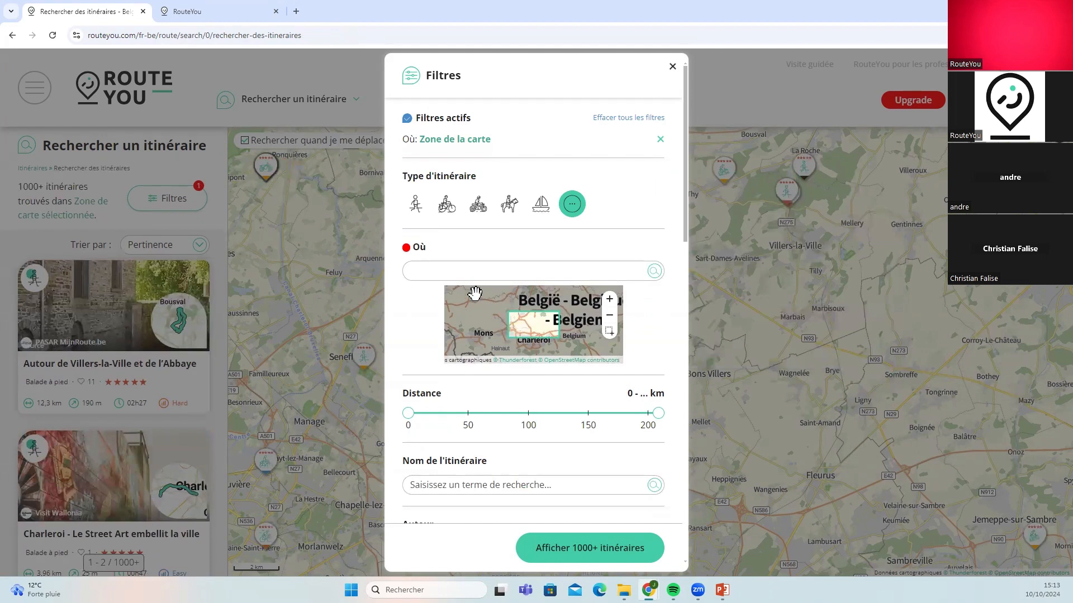
Set the search location to "Provence, France (Ville)", widen its map area, and display the walking routes there
click(471, 270)
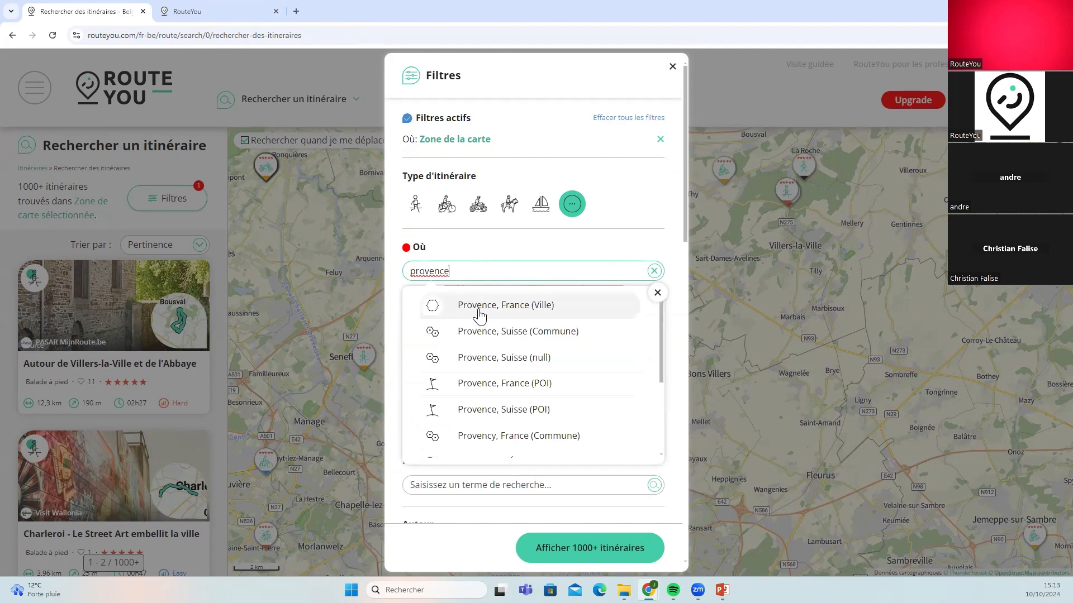
click(479, 316)
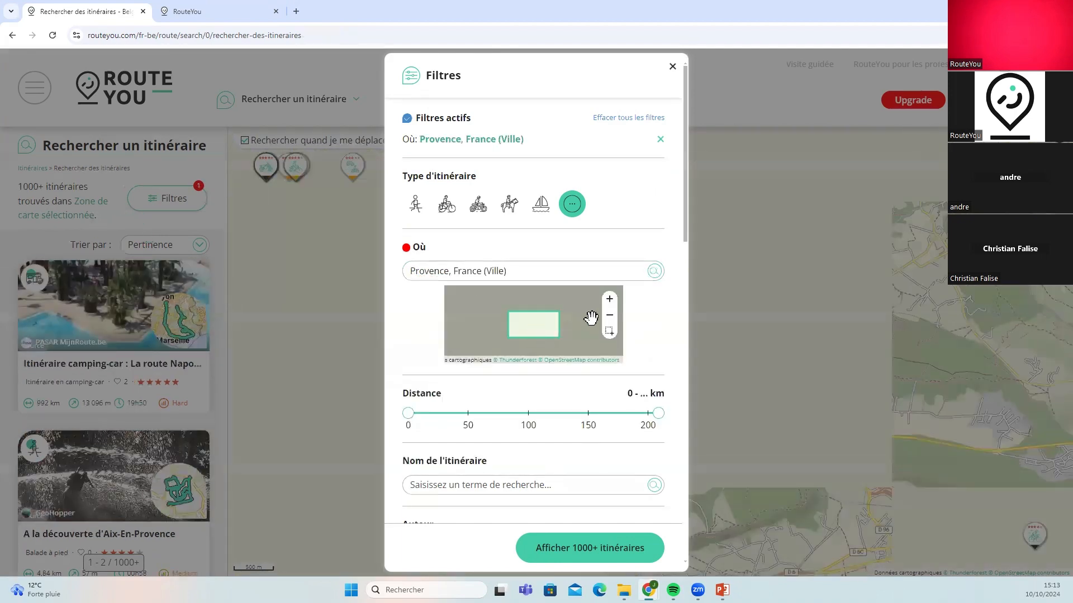
click(609, 321)
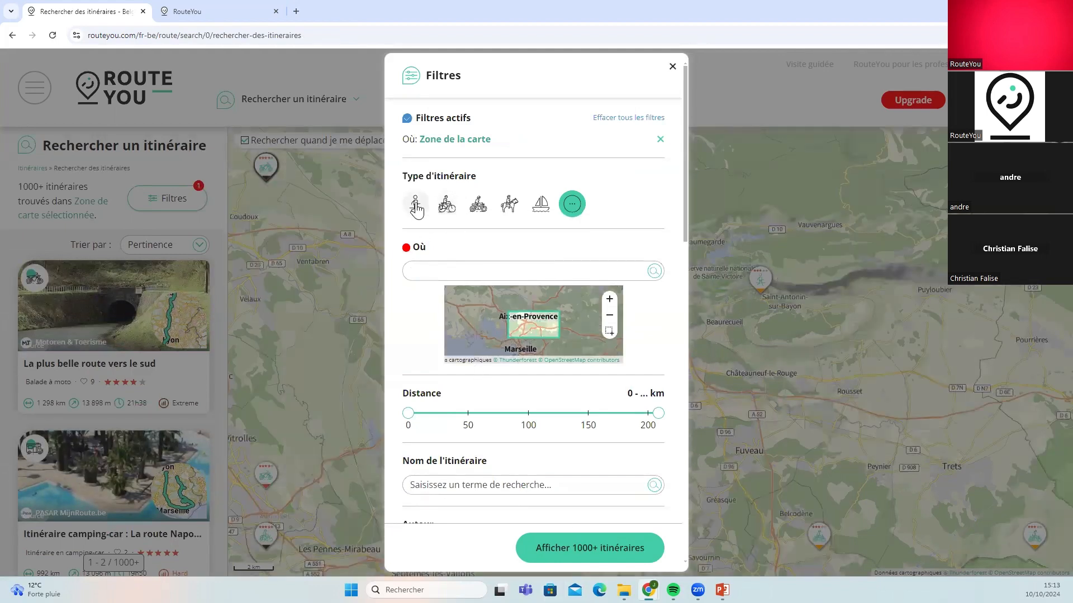
click(416, 206)
click(463, 242)
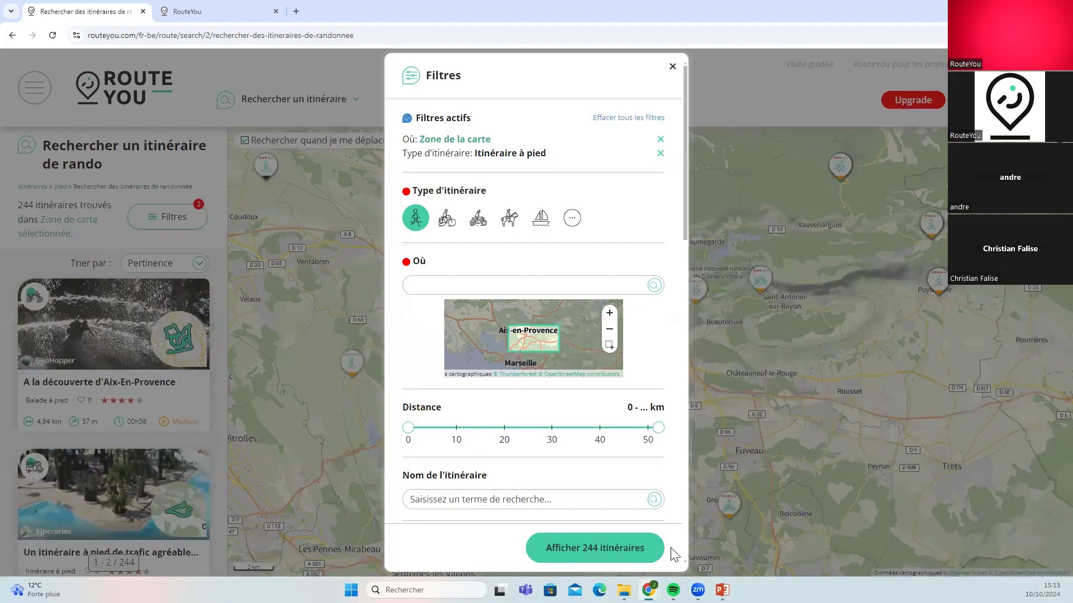
click(597, 549)
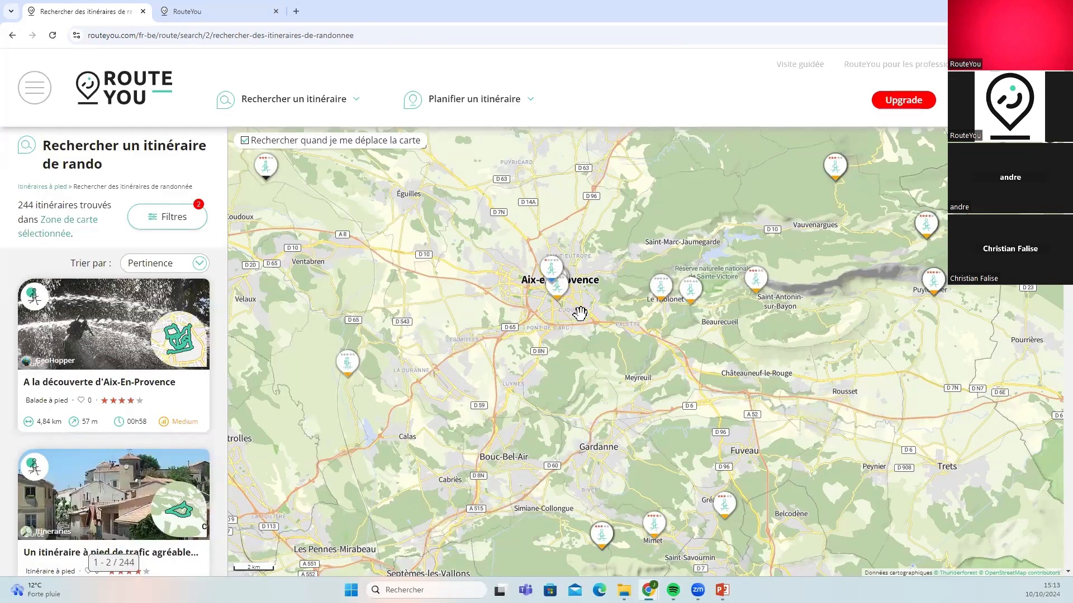
Look at the walking routes in central Aix-en-Provence on the map and preview "Aix en Provence fontaine et insolite"
scroll(581, 313, up, 2)
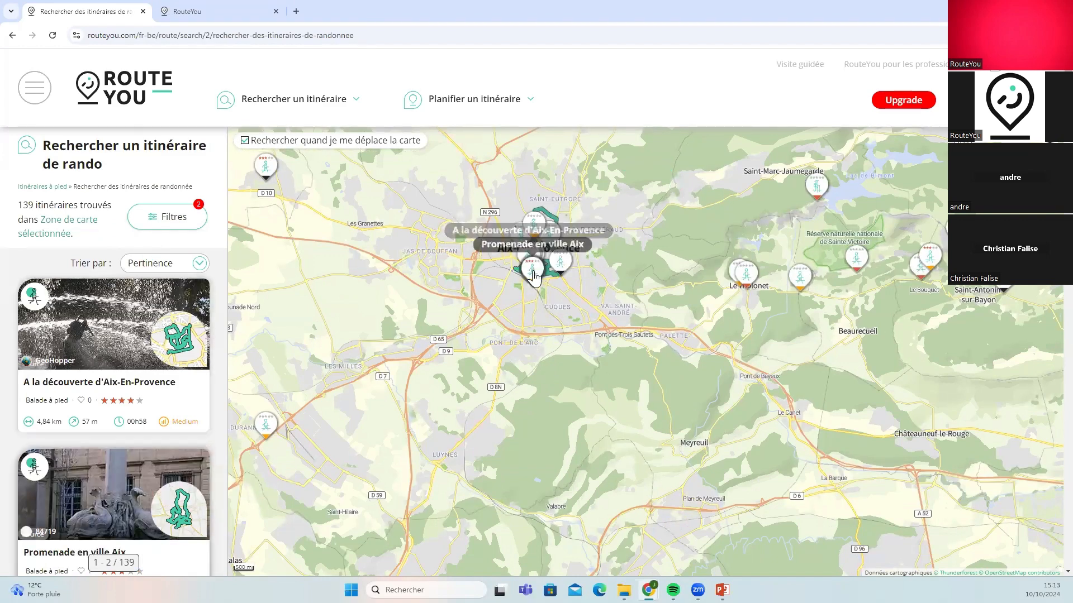
scroll(534, 271, up, 1)
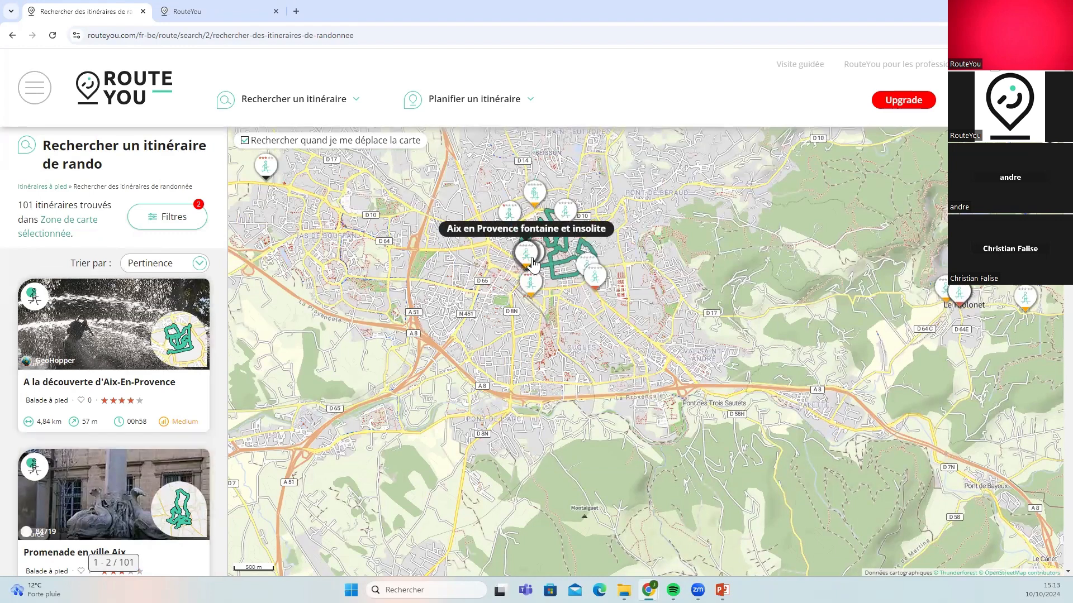
click(528, 260)
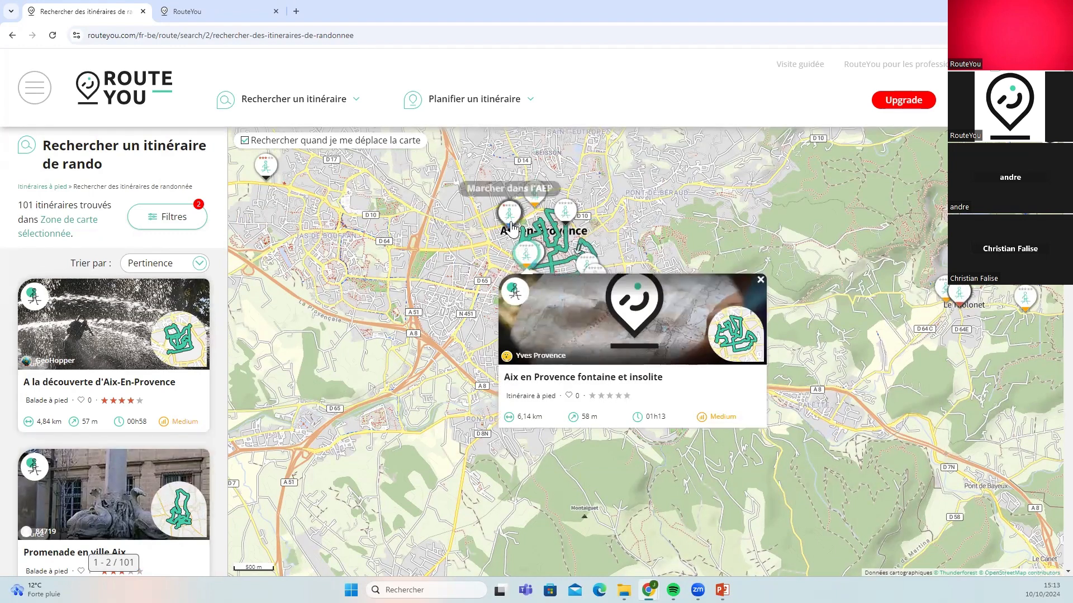
scroll(524, 246, up, 2)
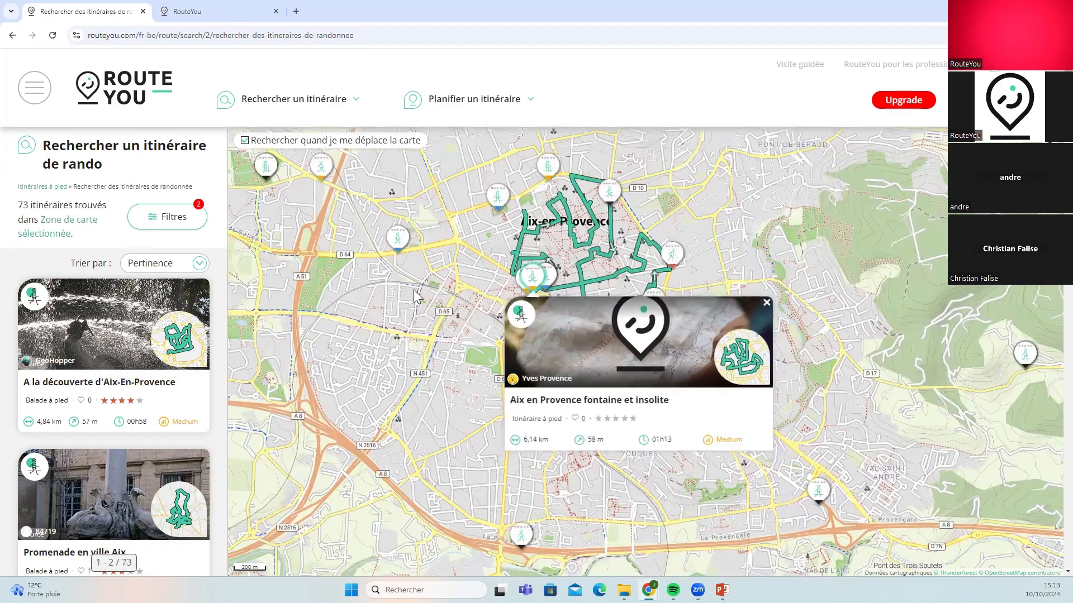
scroll(38, 353, down, 3)
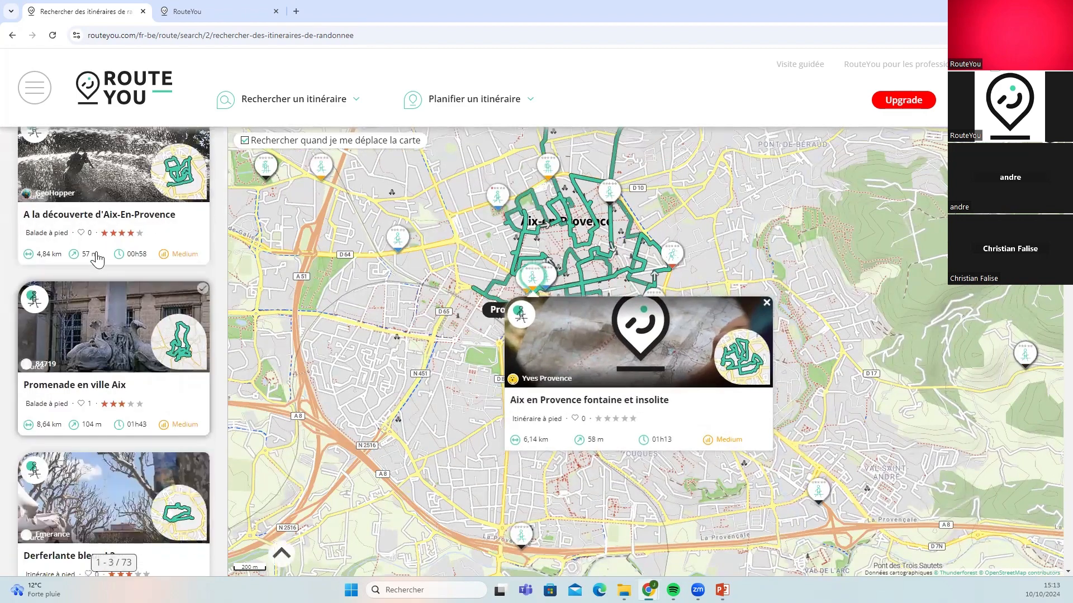
Open the route "A la découverte d'Aix-En-Provence", like it and add it to the favourites
click(131, 187)
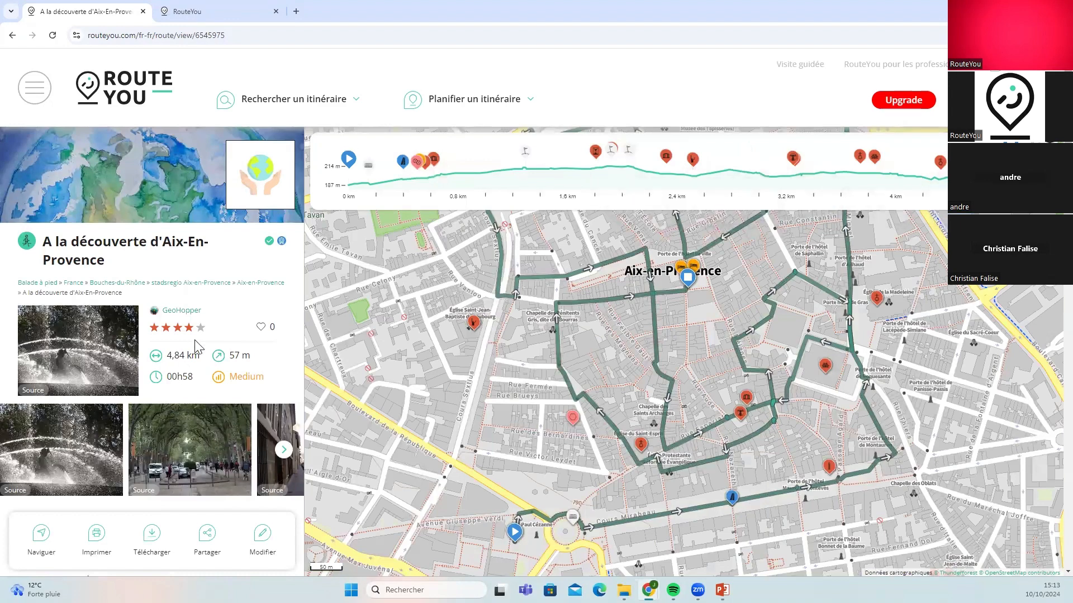
click(261, 327)
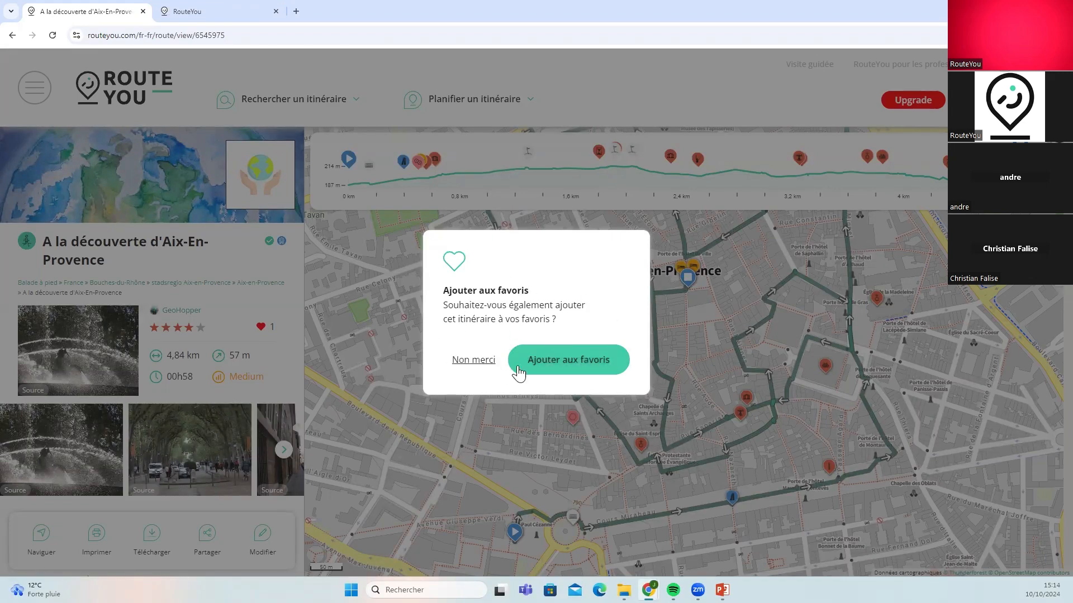
click(544, 367)
Read the route's description and statistics, then collapse that information and view its points of interest
scroll(156, 360, down, 3)
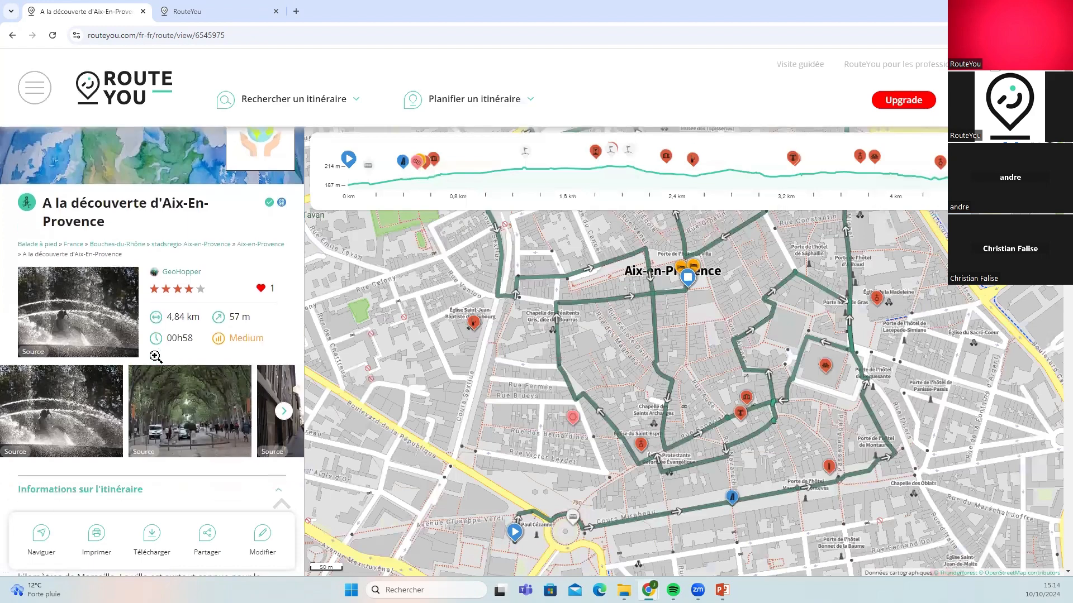
scroll(156, 363, down, 3)
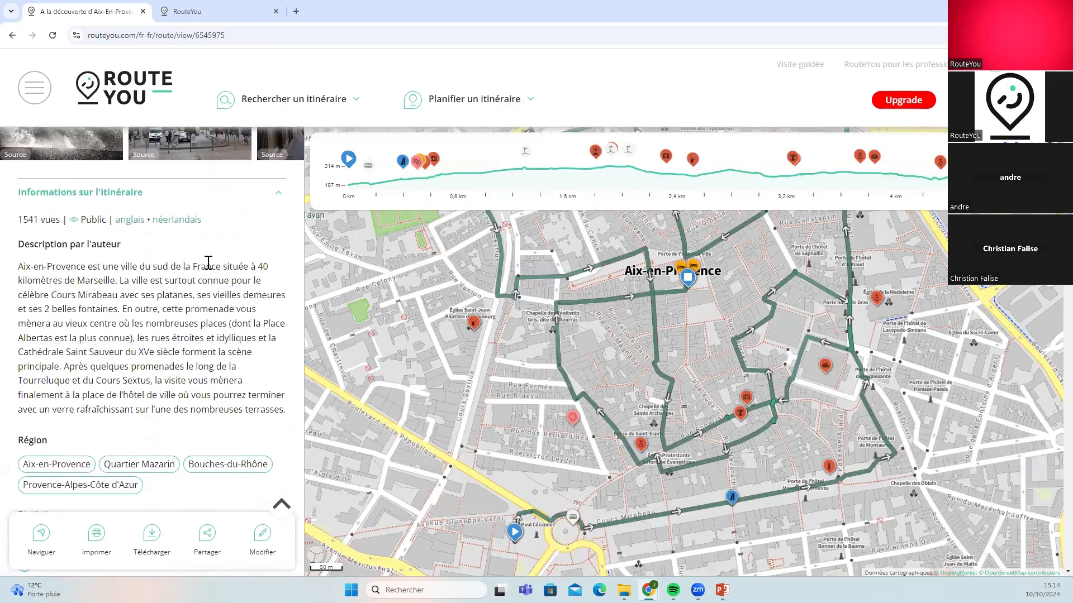
scroll(206, 290, down, 9)
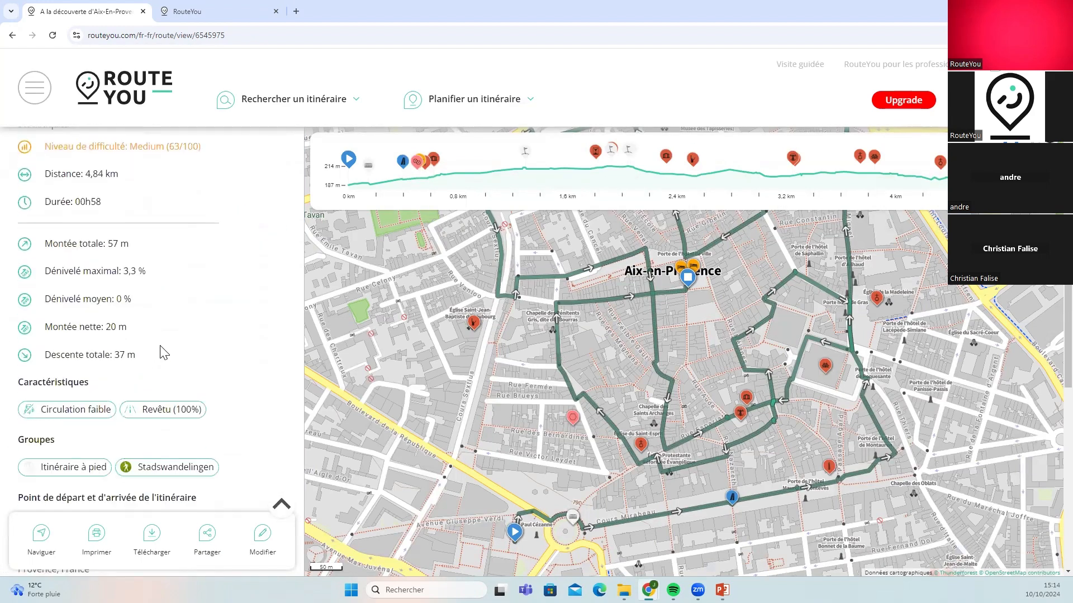
scroll(168, 336, up, 12)
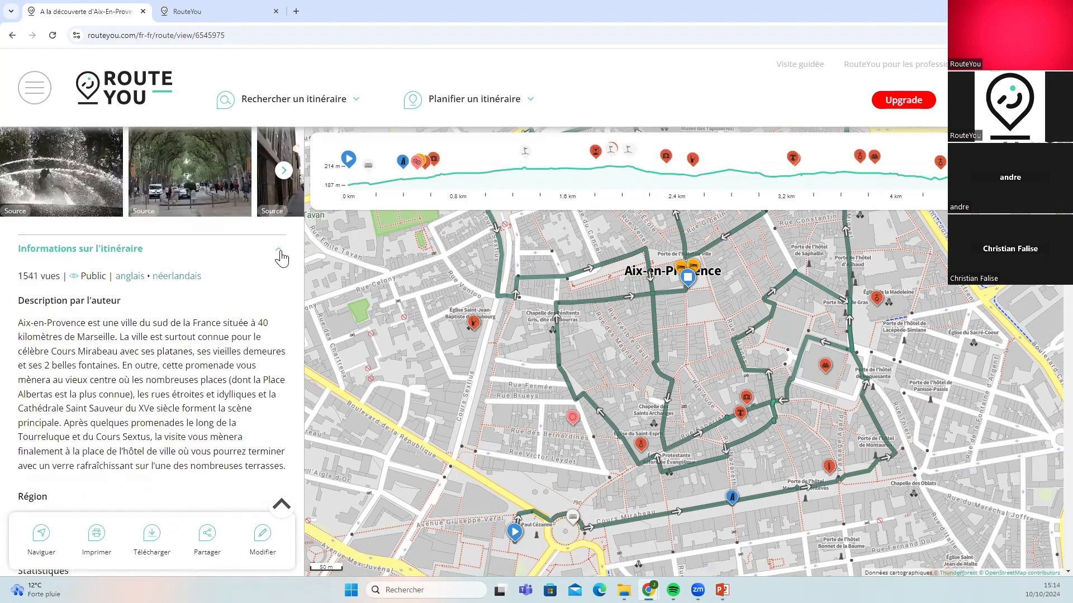
click(281, 257)
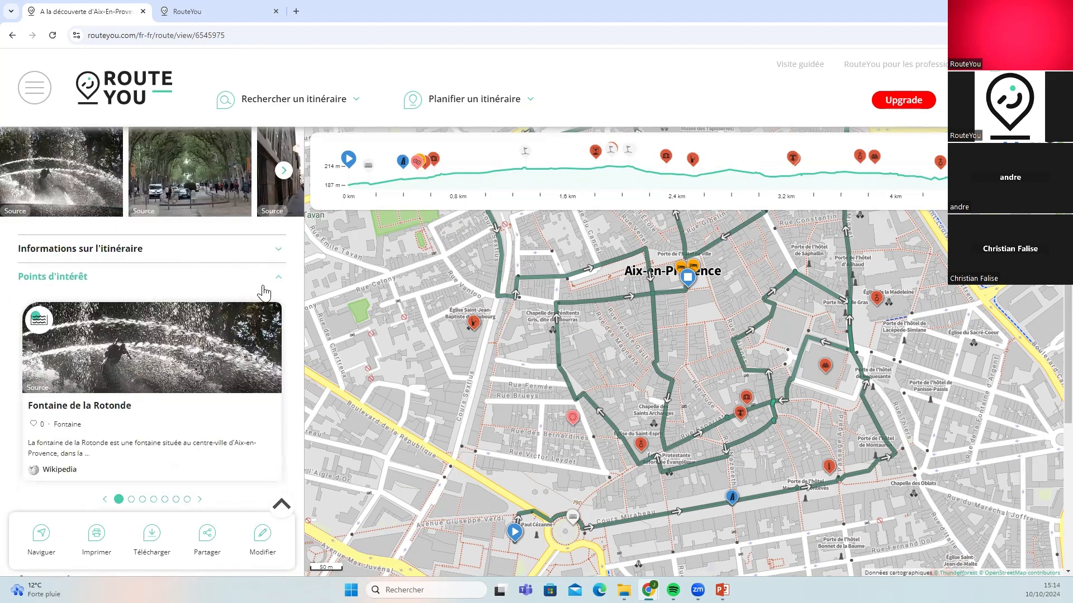
scroll(204, 372, down, 1)
scroll(207, 358, down, 3)
scroll(224, 280, up, 3)
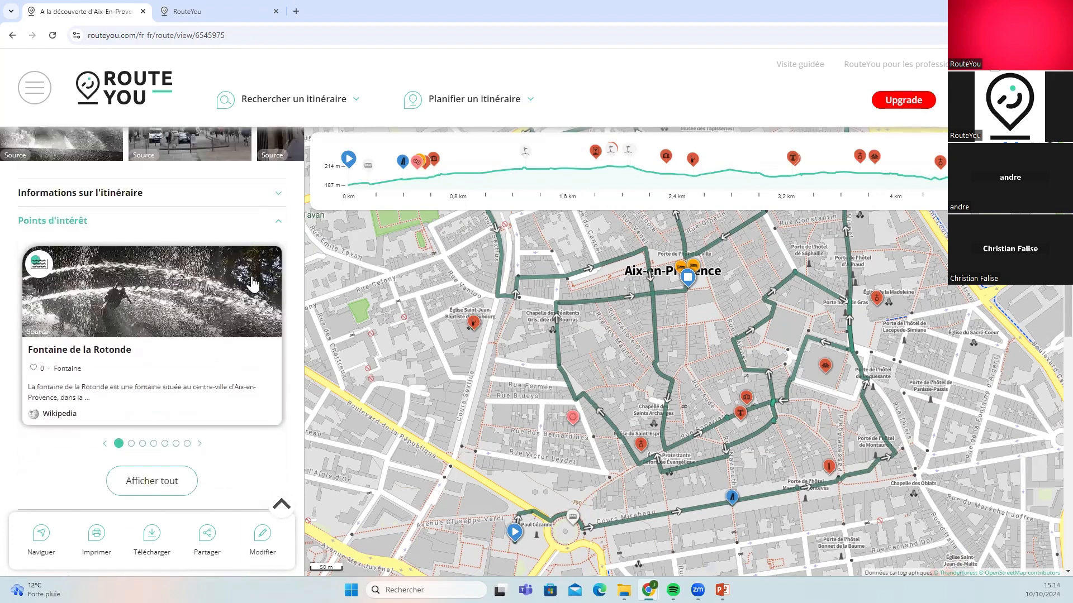
Open the comments section of the Aix-en-Provence route and set the overall rating to five stars
click(279, 222)
click(64, 256)
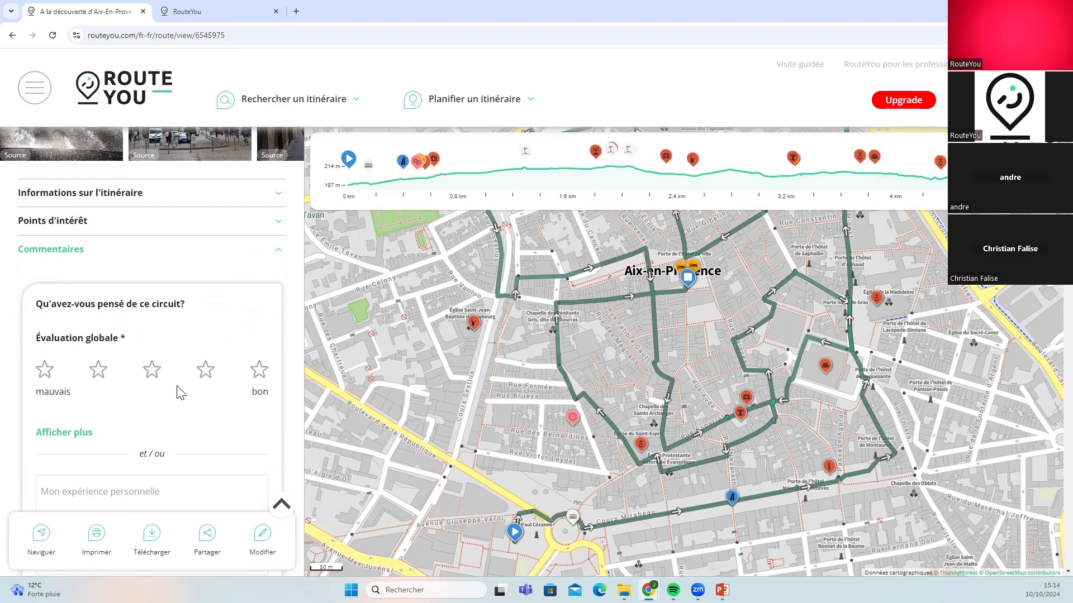
click(205, 380)
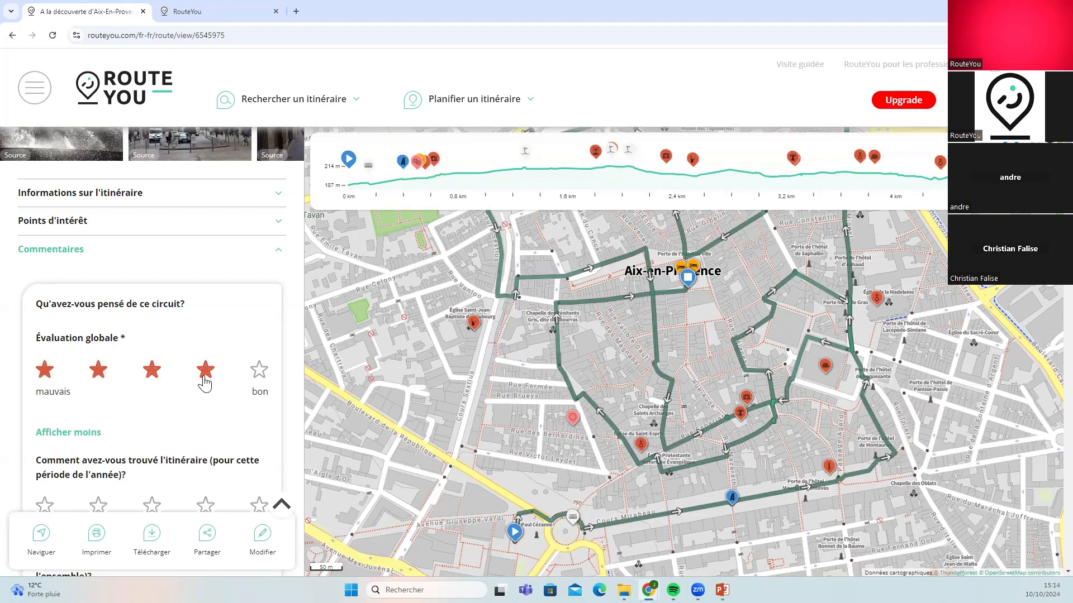
click(99, 374)
click(257, 374)
Give four stars each to the route's difficulty for this time of year, its overall beauty and its condition
scroll(199, 385, down, 2)
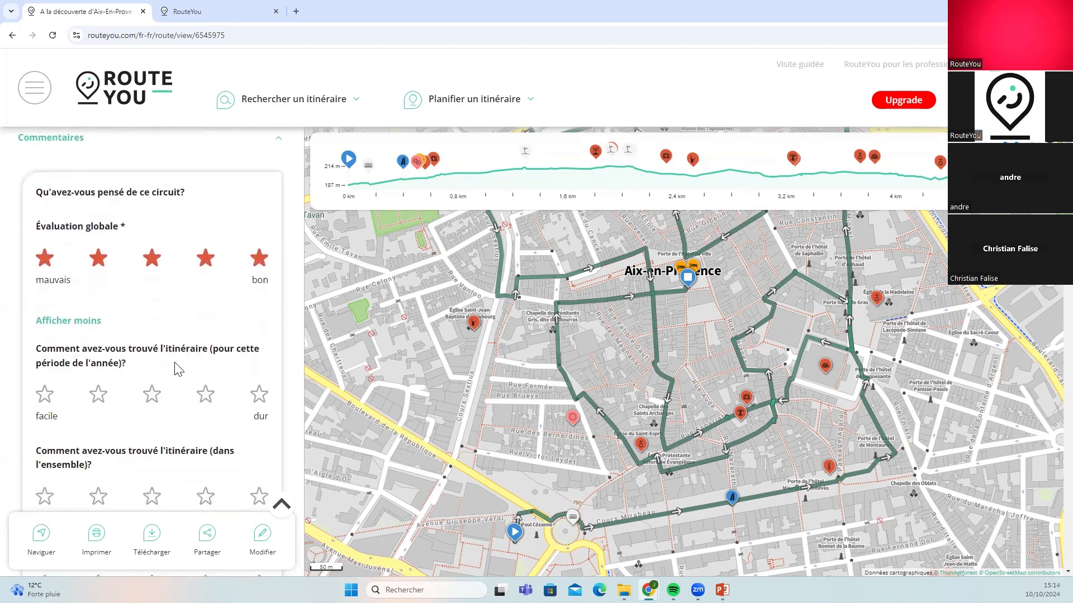
click(205, 400)
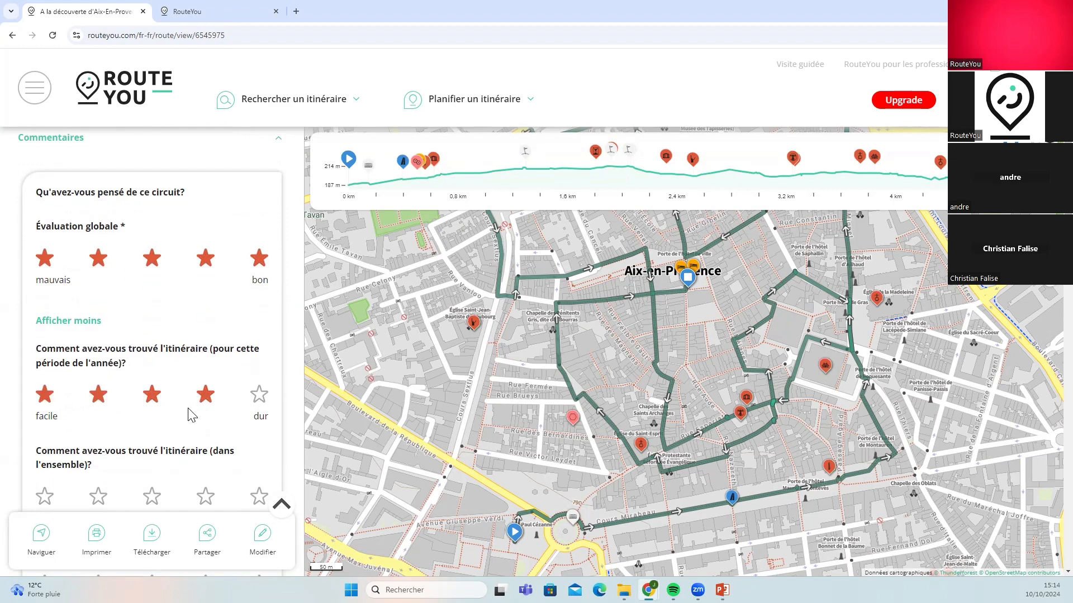
scroll(182, 419, down, 2)
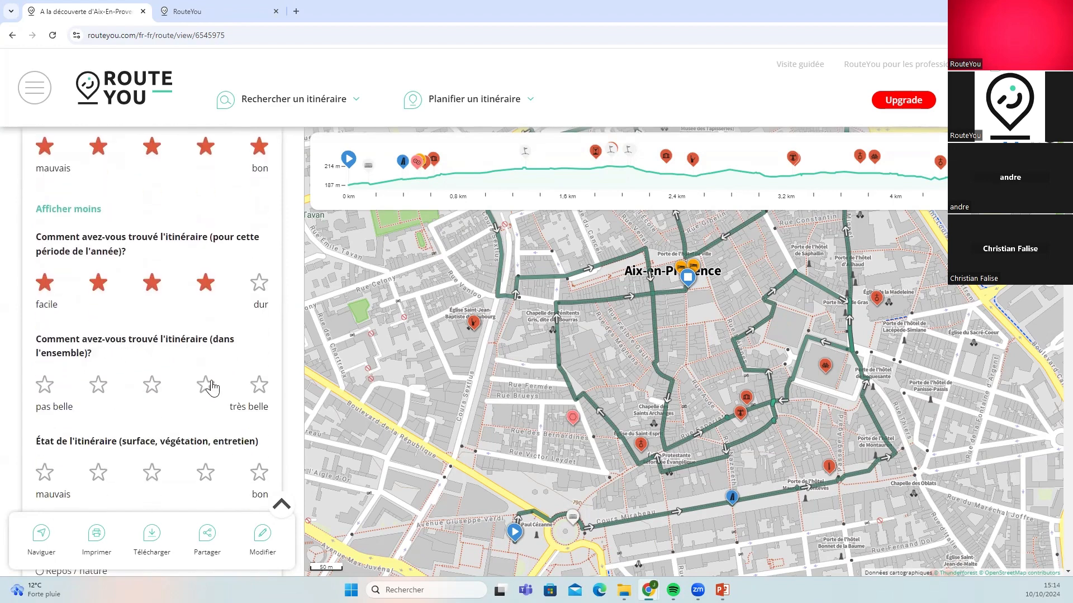
click(44, 387)
click(205, 386)
scroll(157, 438, down, 2)
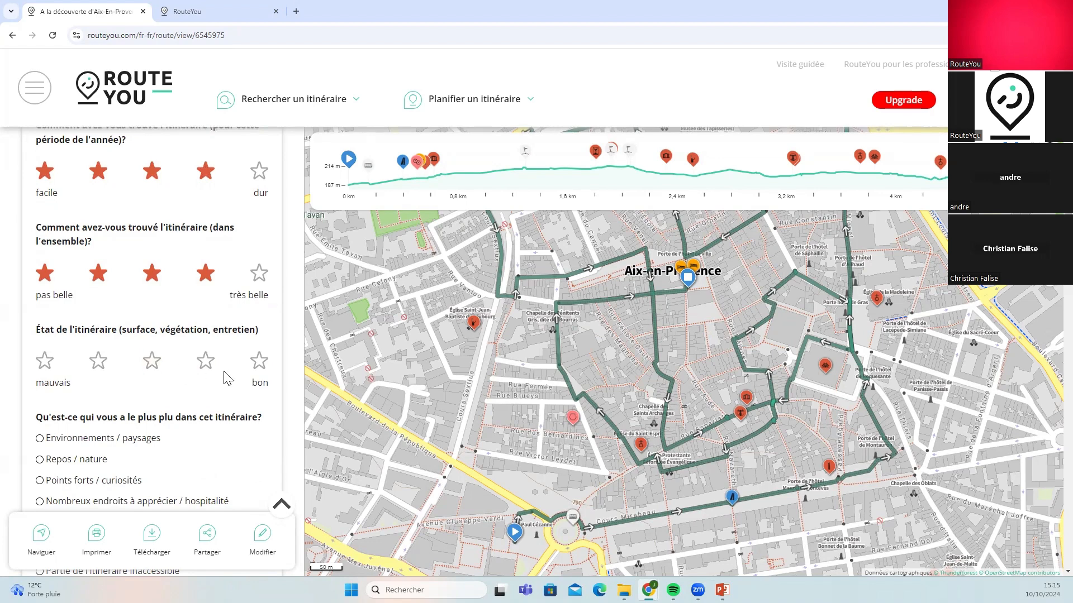
click(205, 378)
Choose "Points forts / curiosités" as the most liked aspect and "Pas de restauration" as the least liked aspect
scroll(145, 416, down, 2)
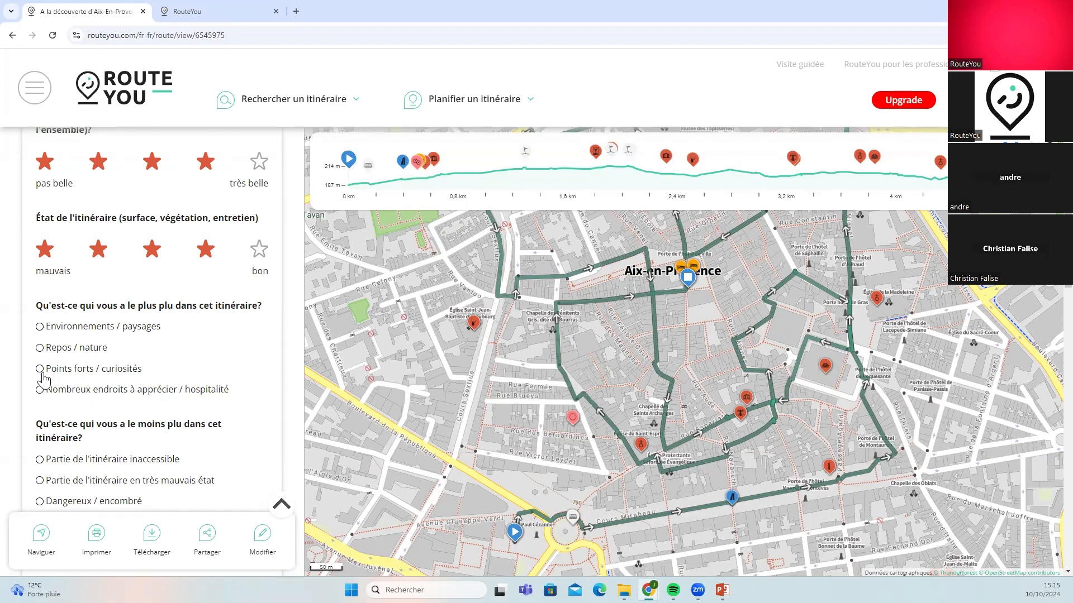
click(40, 369)
scroll(85, 413, down, 1)
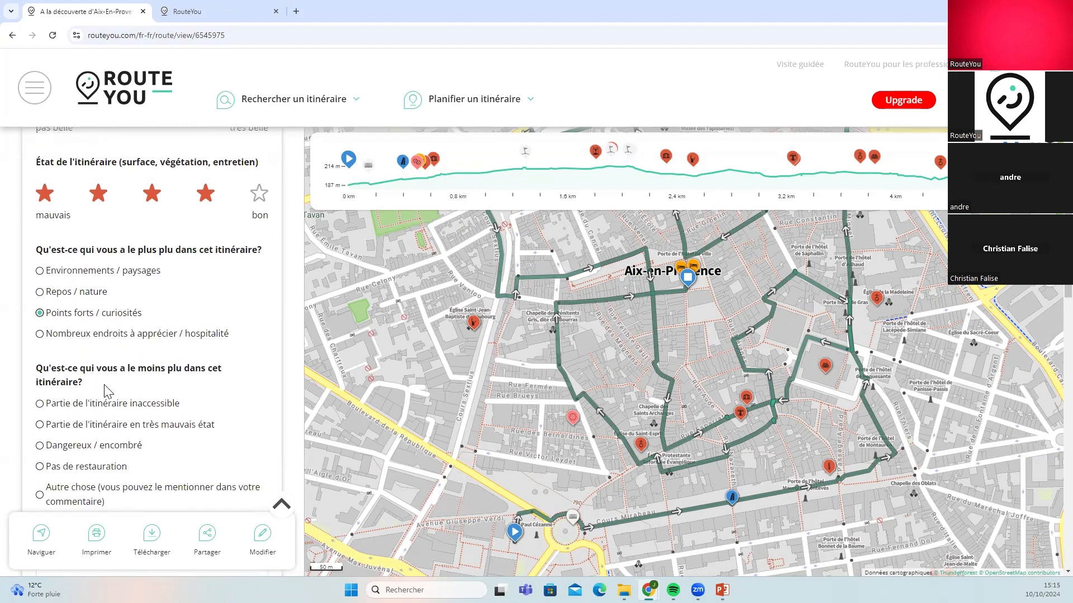
scroll(107, 389, down, 1)
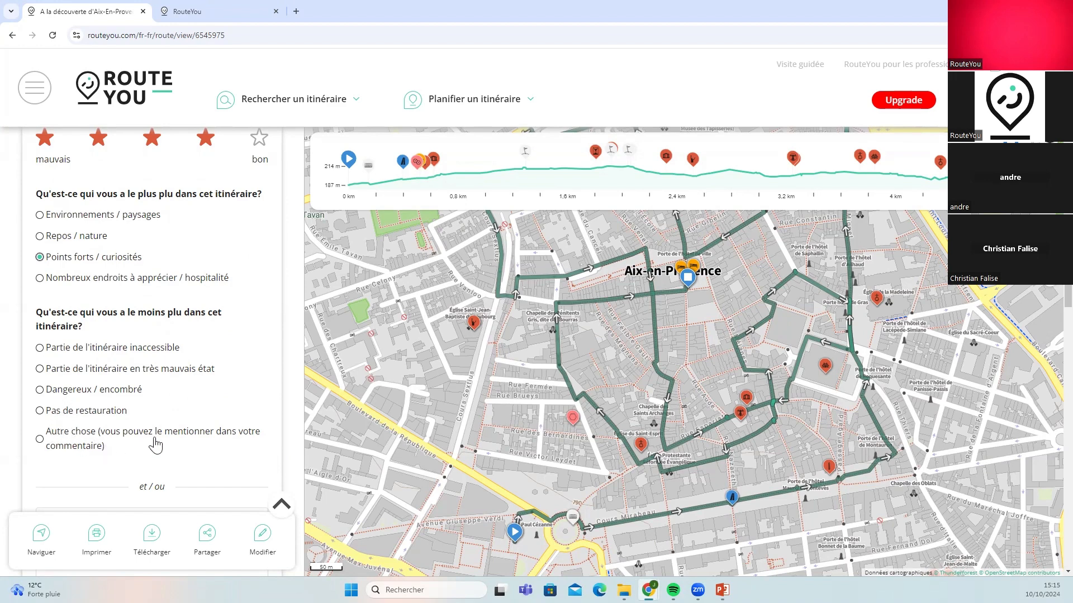
click(39, 439)
scroll(84, 447, down, 1)
scroll(58, 470, down, 1)
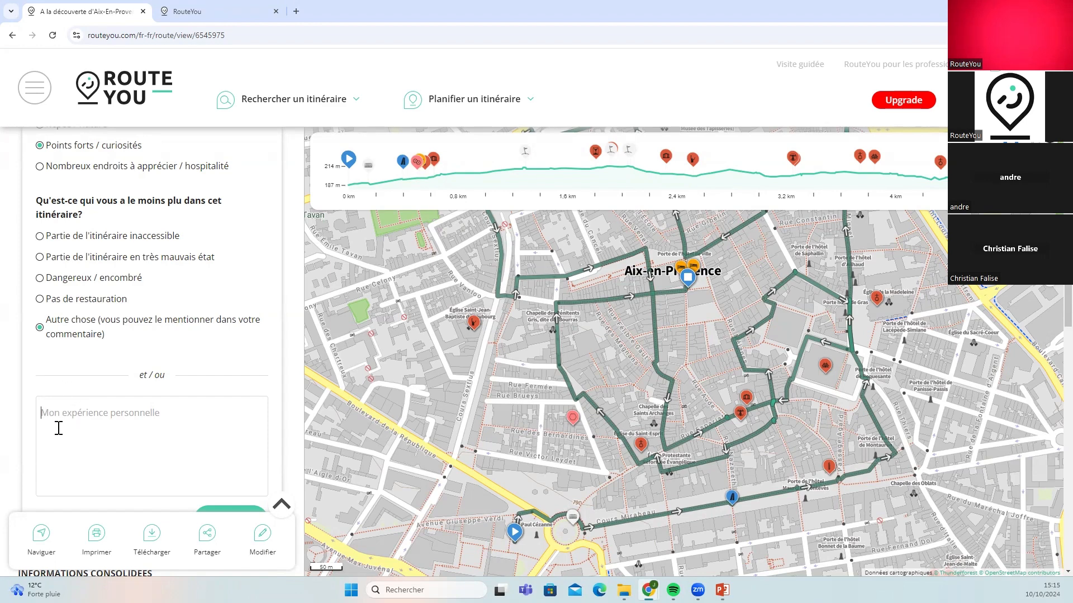
click(41, 300)
Submit the route review without a written comment and close the thank-you message
scroll(212, 451, down, 2)
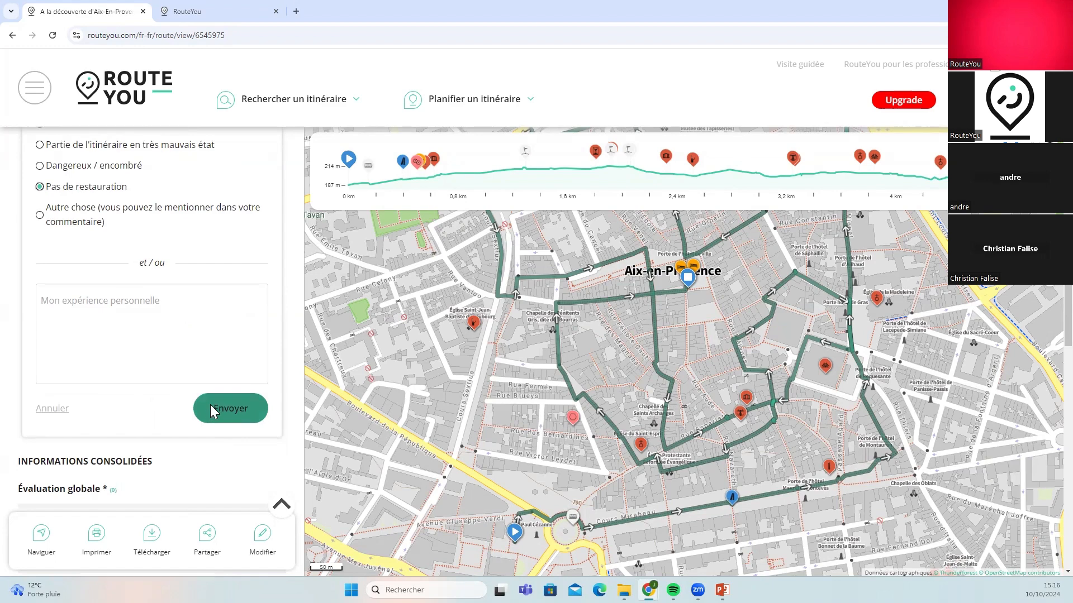
scroll(210, 405, down, 2)
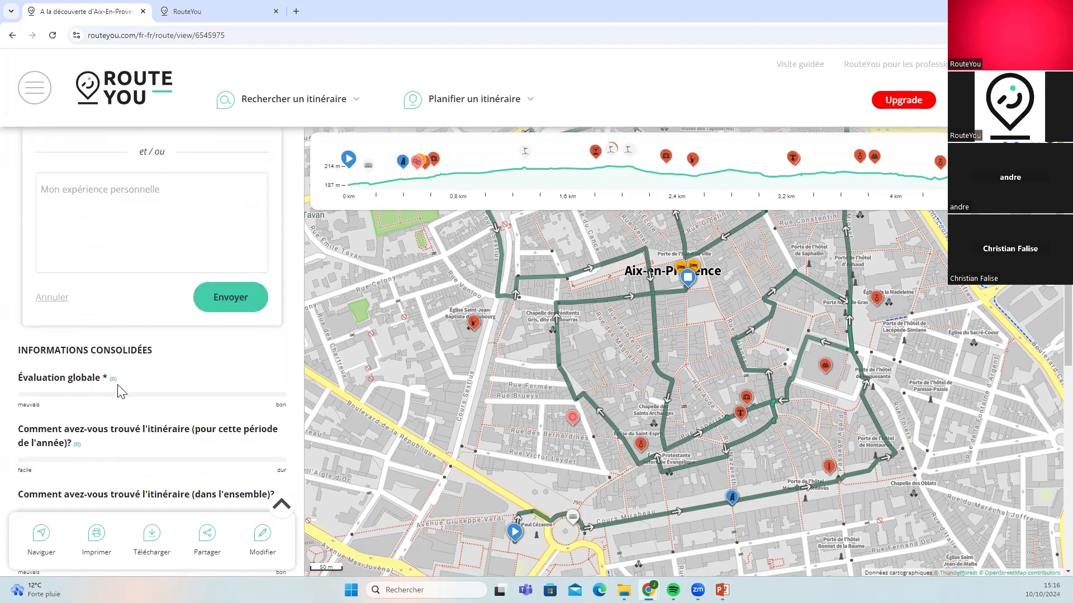
click(229, 310)
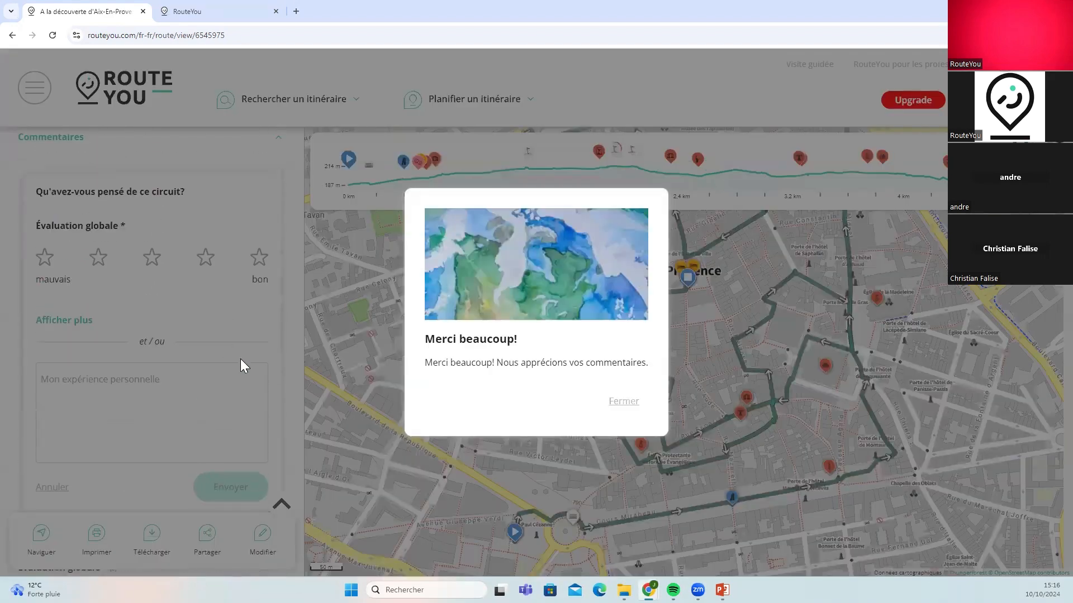
click(622, 404)
Reload the route page twice and check the consolidated ratings in its comments section each time
scroll(128, 363, down, 4)
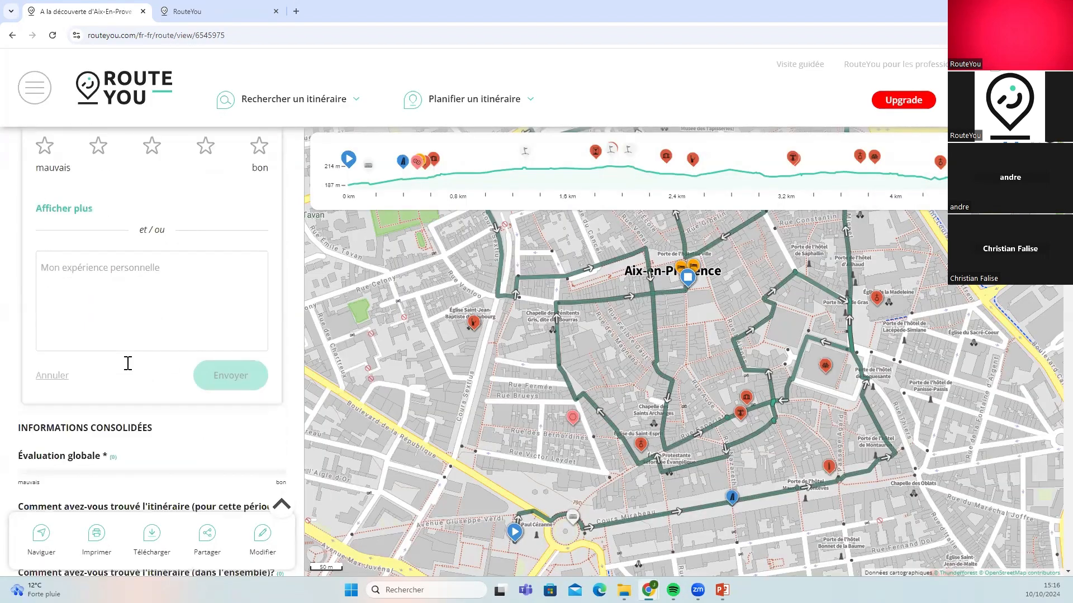
click(52, 35)
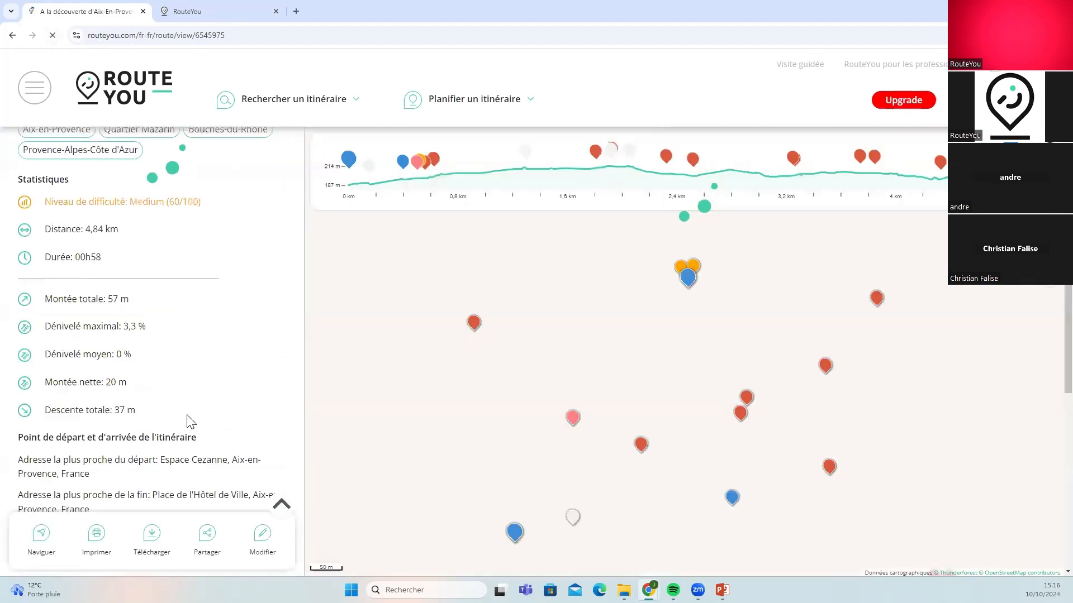
scroll(152, 355, down, 4)
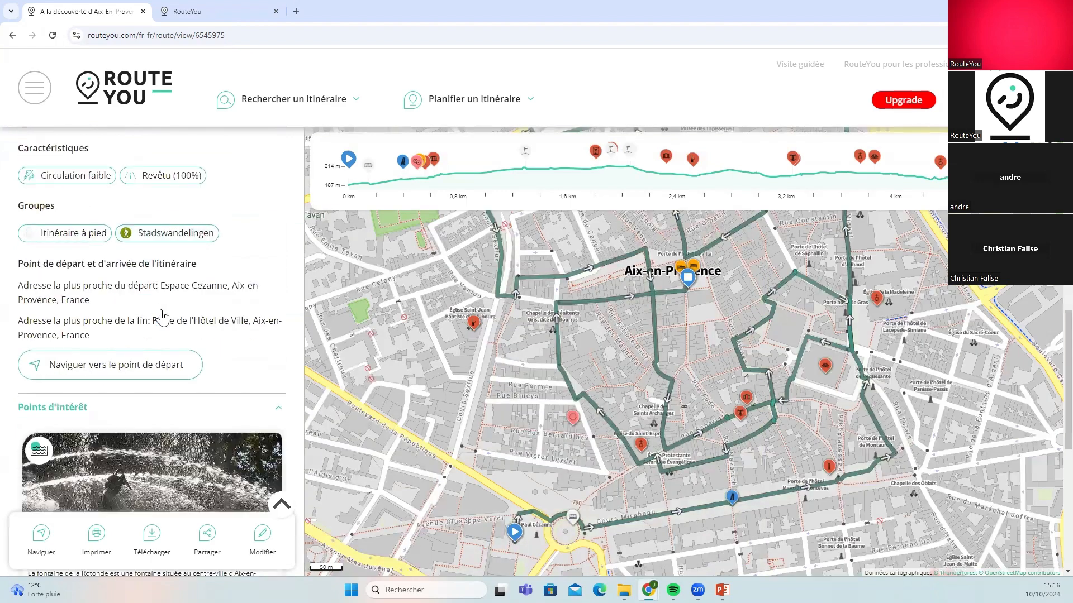
scroll(162, 316, down, 6)
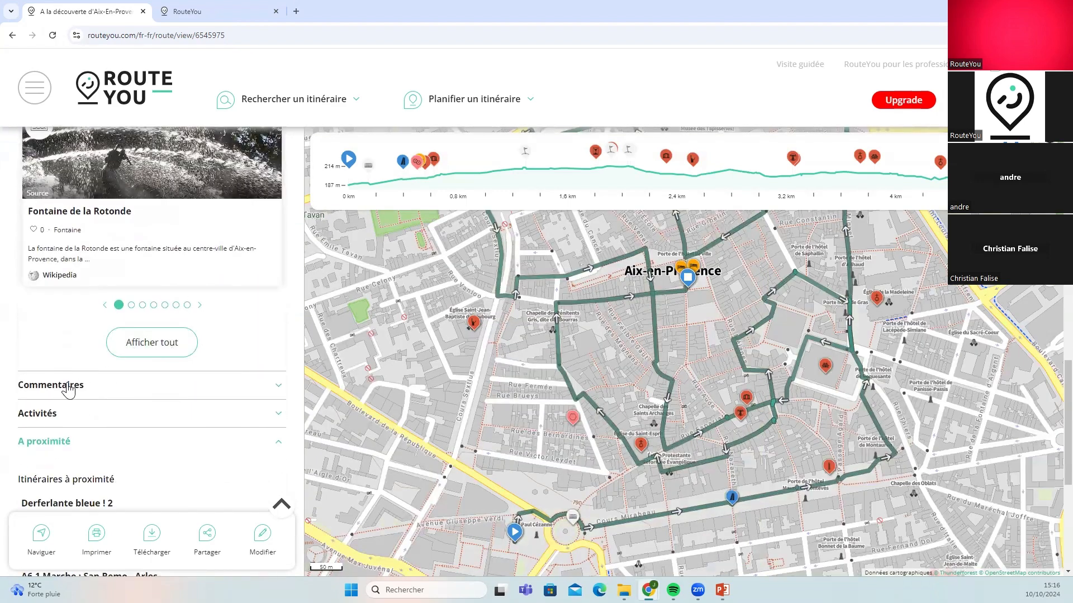
click(69, 386)
scroll(120, 380, down, 10)
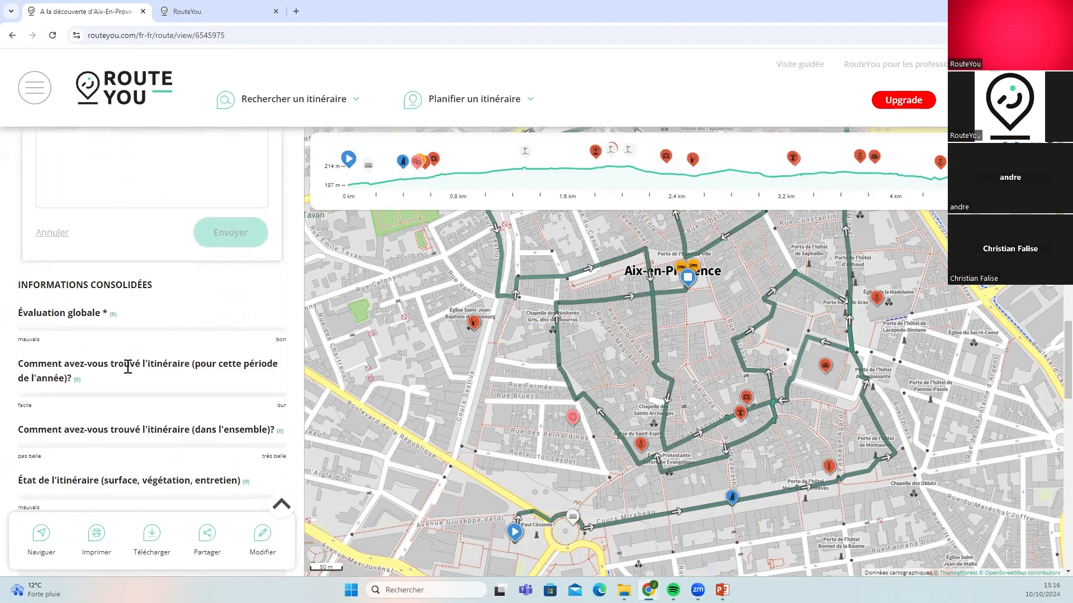
click(52, 35)
scroll(156, 450, down, 4)
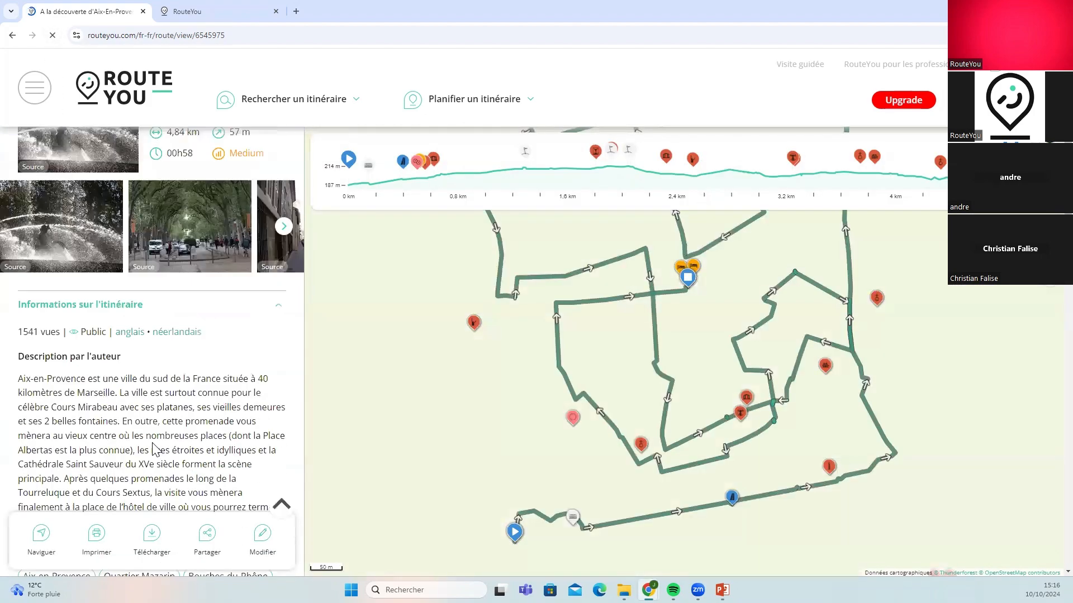
scroll(154, 447, down, 18)
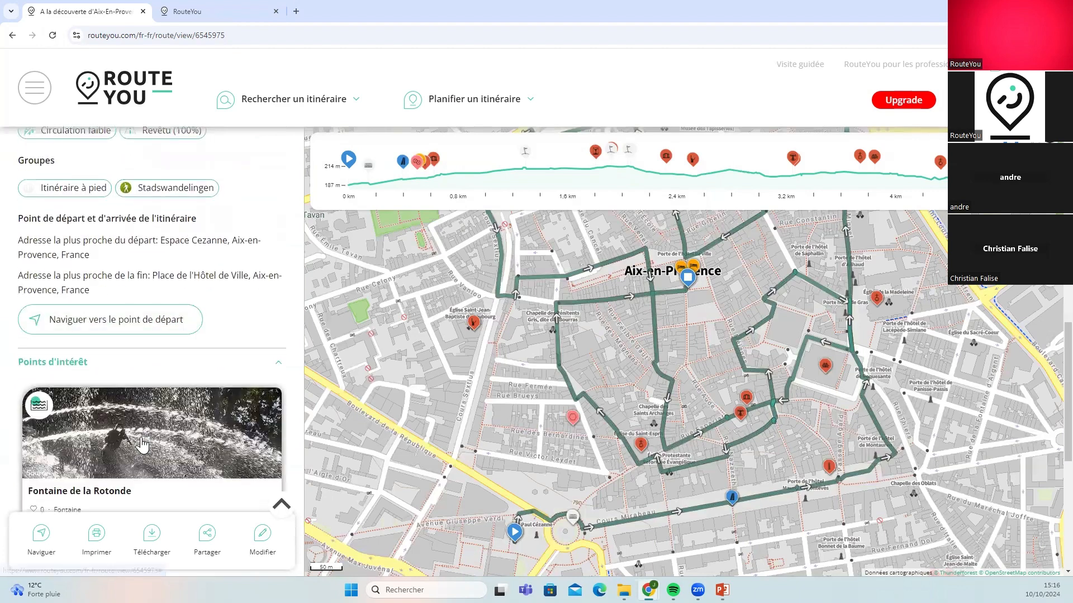
scroll(143, 446, down, 10)
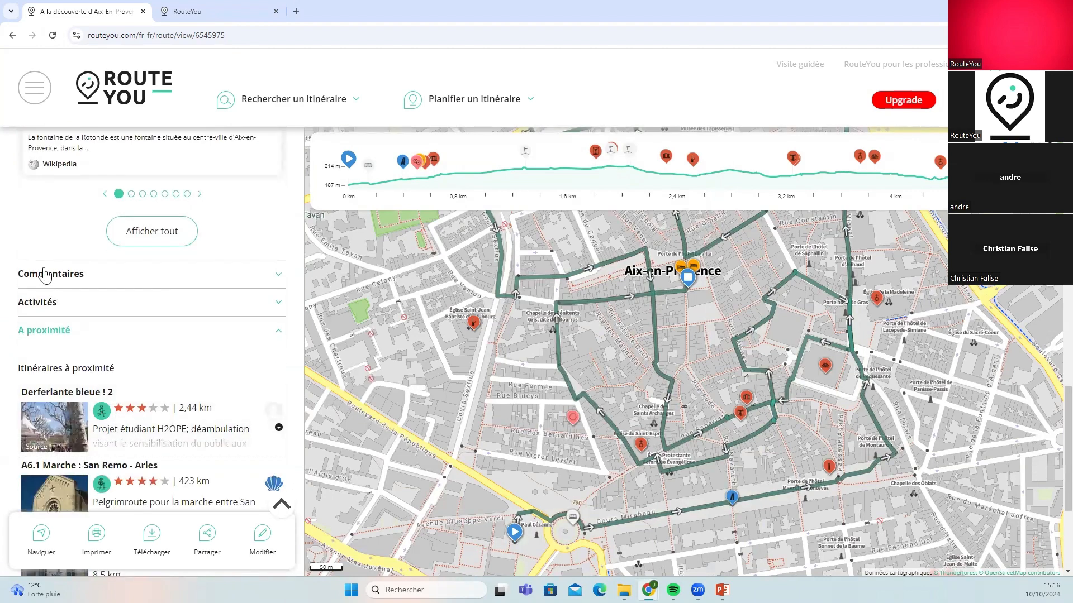
click(44, 274)
scroll(134, 400, down, 6)
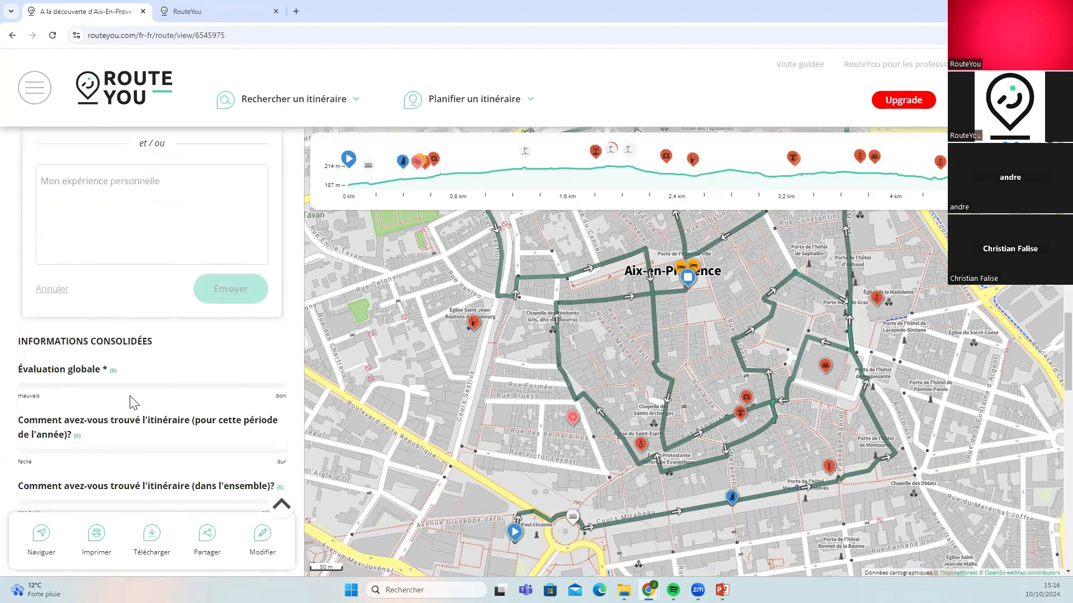
Examine the submitted review's star ratings and answers below the route's consolidated ratings
scroll(103, 424, down, 2)
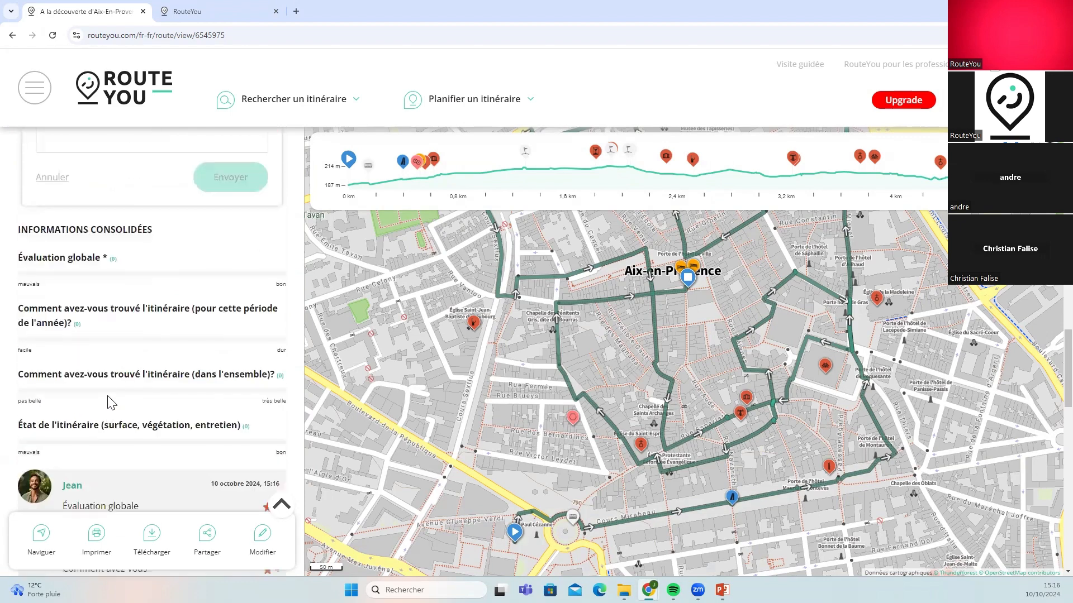
scroll(103, 352, down, 2)
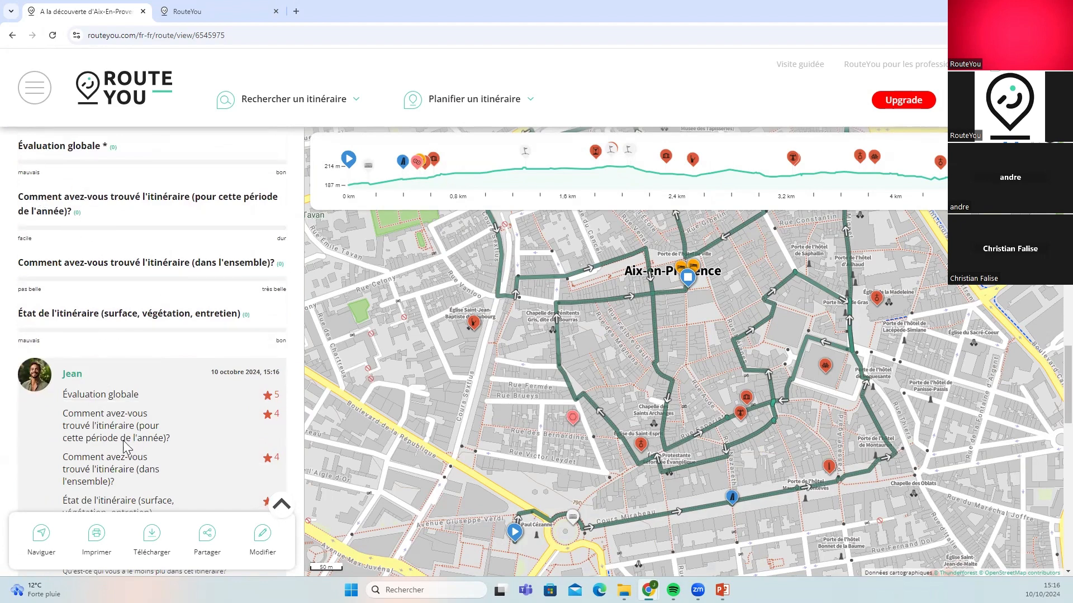
scroll(201, 390, down, 1)
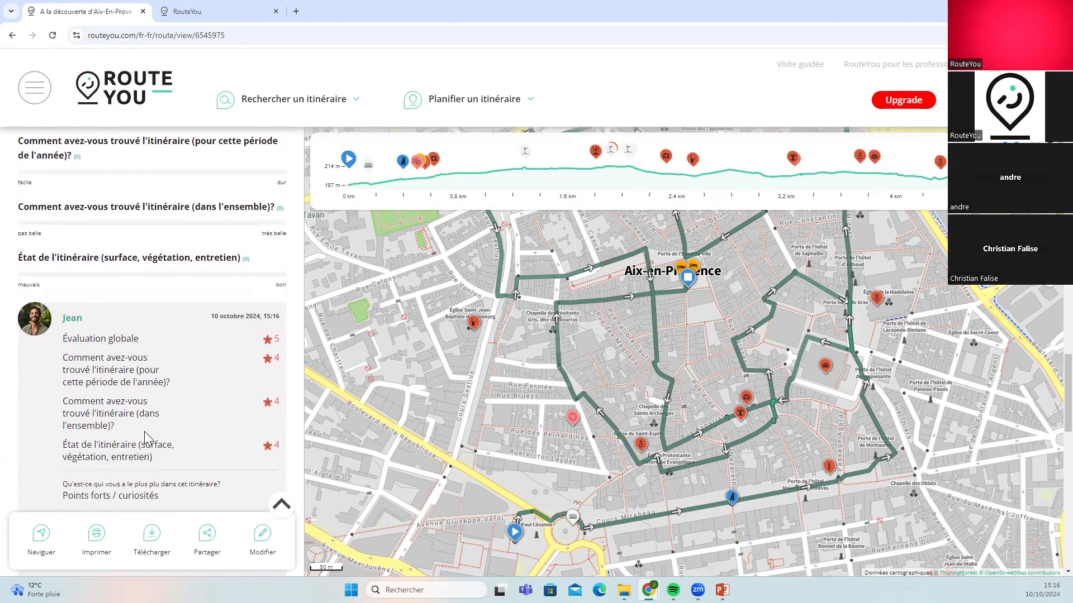
scroll(144, 431, down, 1)
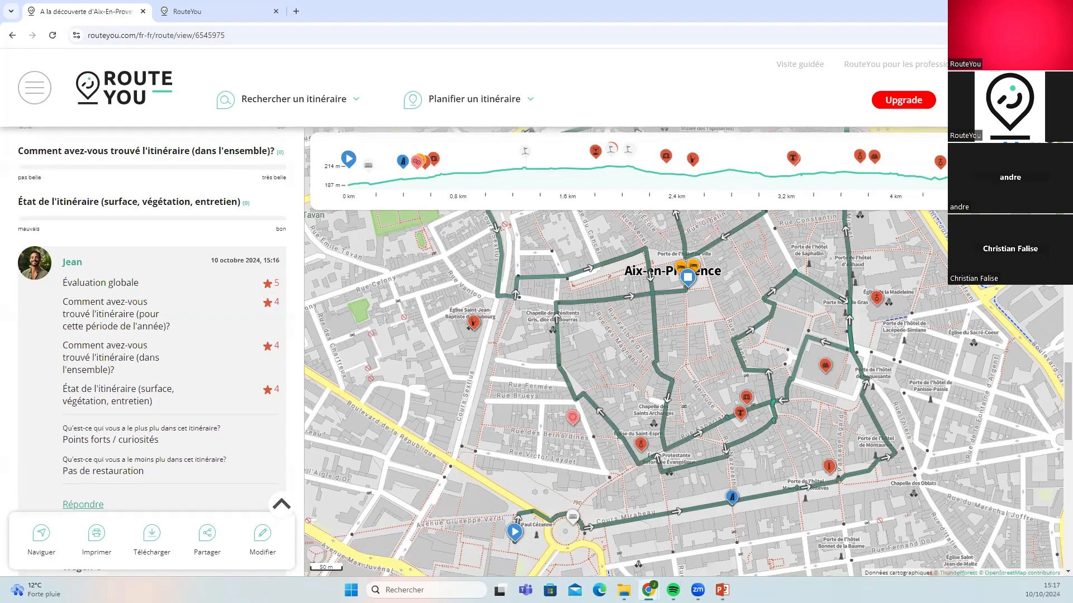
Shrink the browser window to a tall, phone-width shape and open the RouteYou home page in it
key(super+Down)
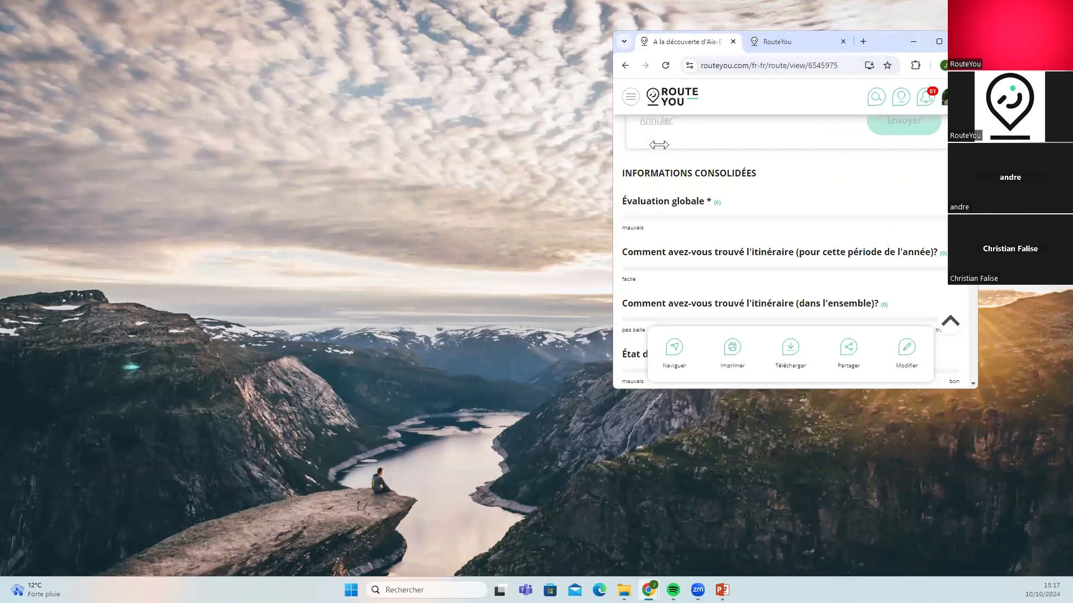
drag(841, 50, 522, 46)
drag(657, 145, 572, 145)
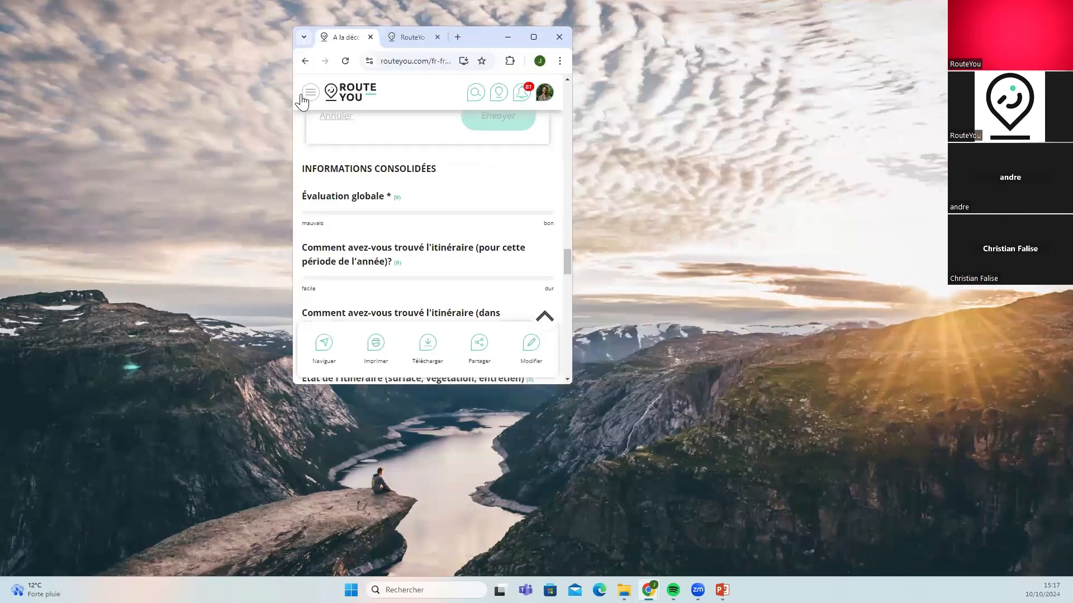
click(354, 100)
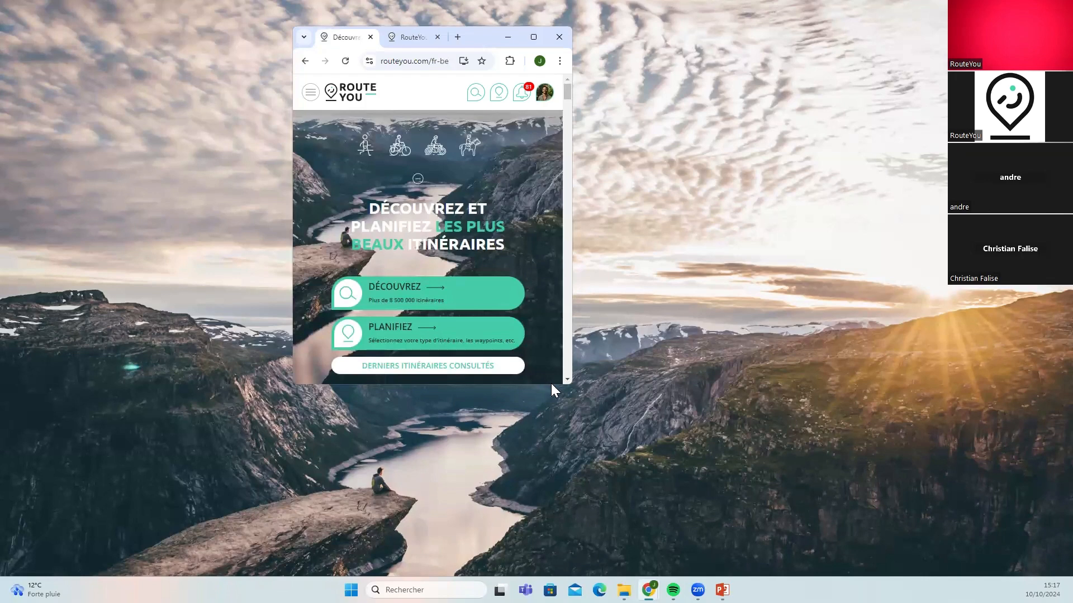
drag(555, 385, 554, 575)
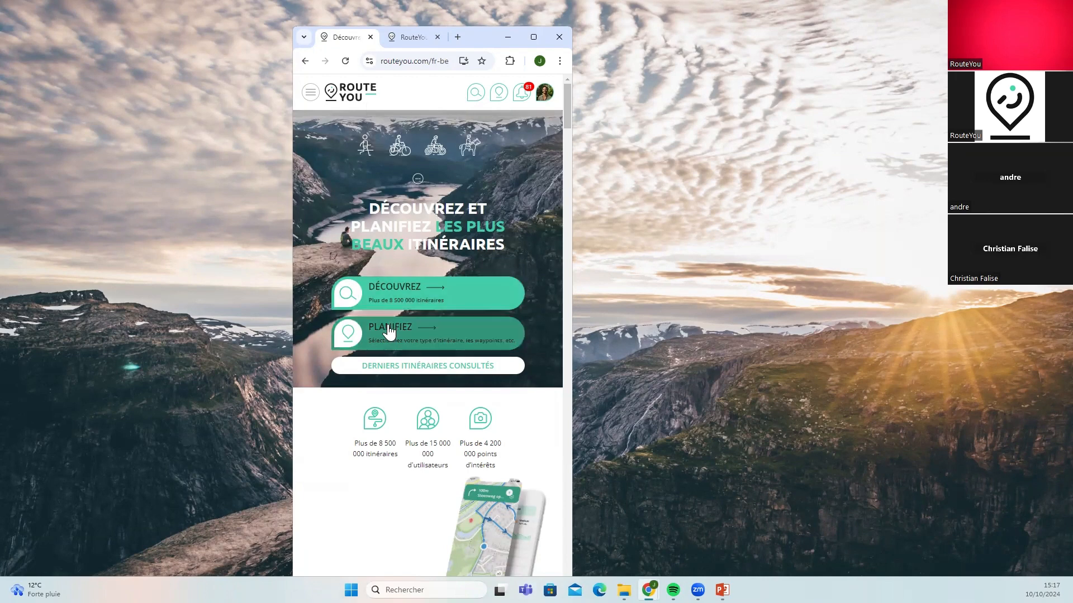
View the route planning options and the account options in the narrow layout, then restore the home page to full-screen width
click(499, 99)
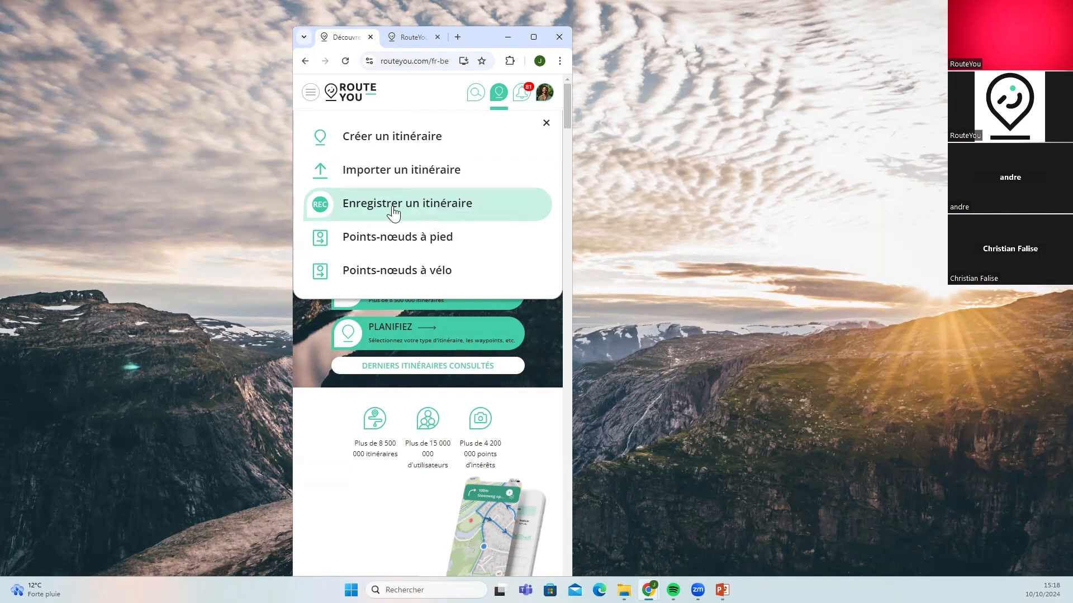
click(549, 96)
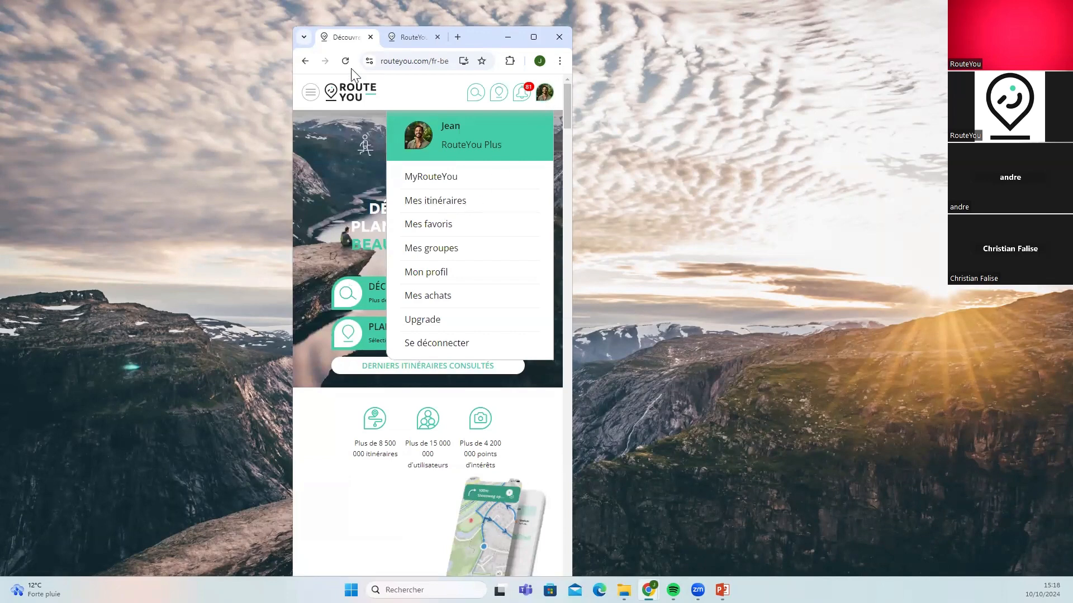
drag(346, 36, 339, 90)
click(521, 92)
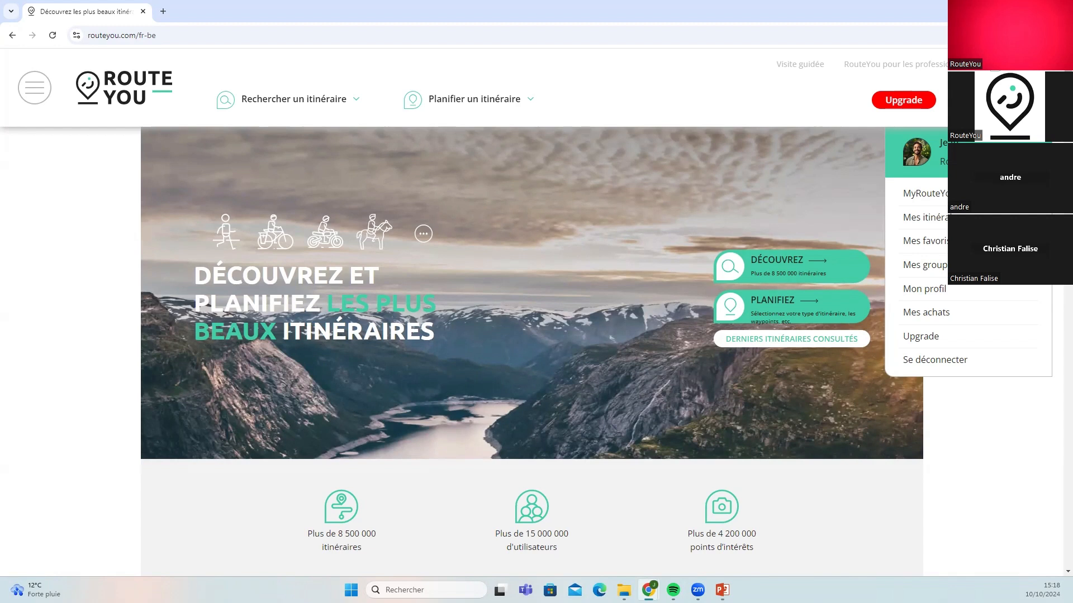
Open the Upgrade page and compare the features and monthly prices of the Free, Plus and Premium accounts
click(905, 103)
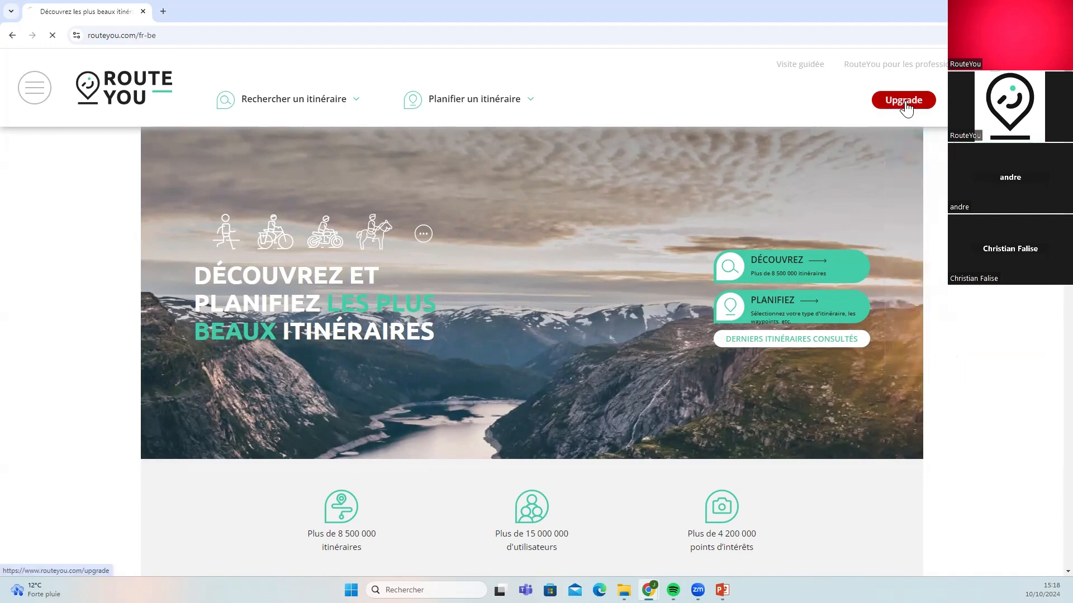
scroll(292, 352, down, 2)
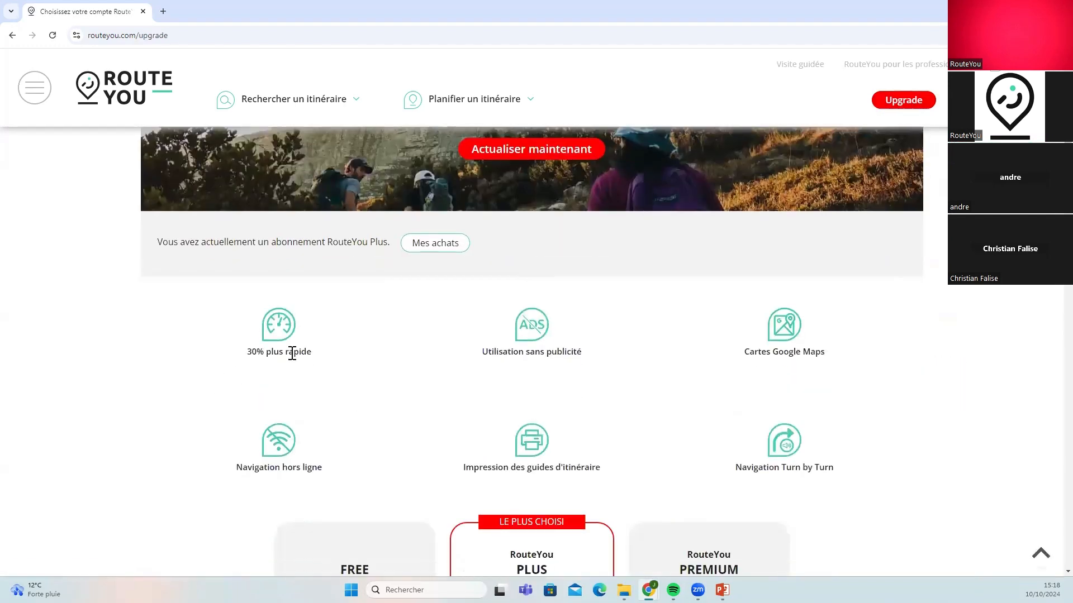
scroll(201, 380, down, 2)
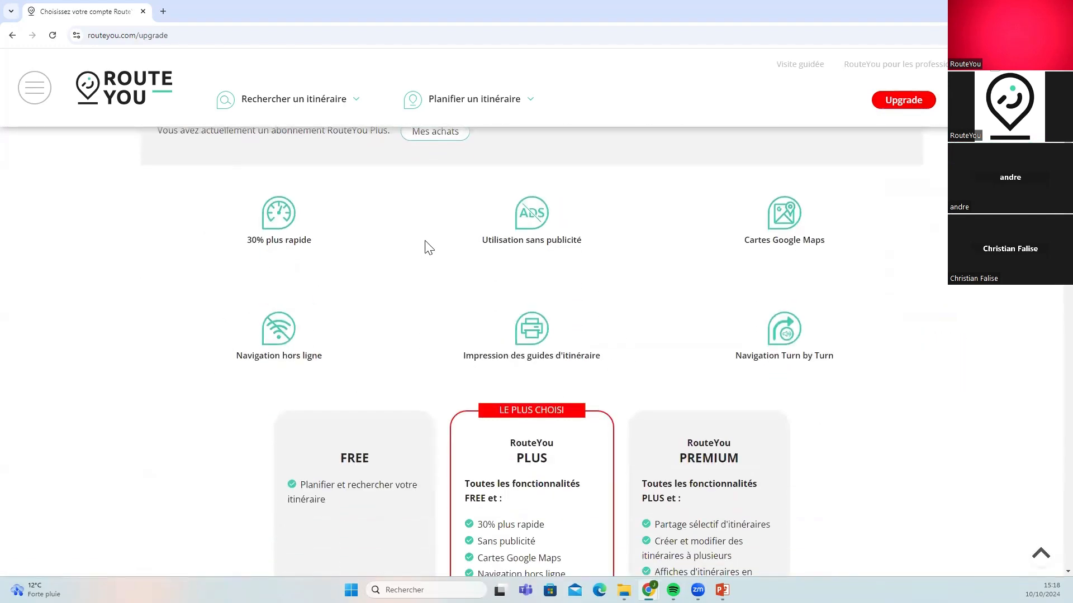
scroll(347, 436, down, 1)
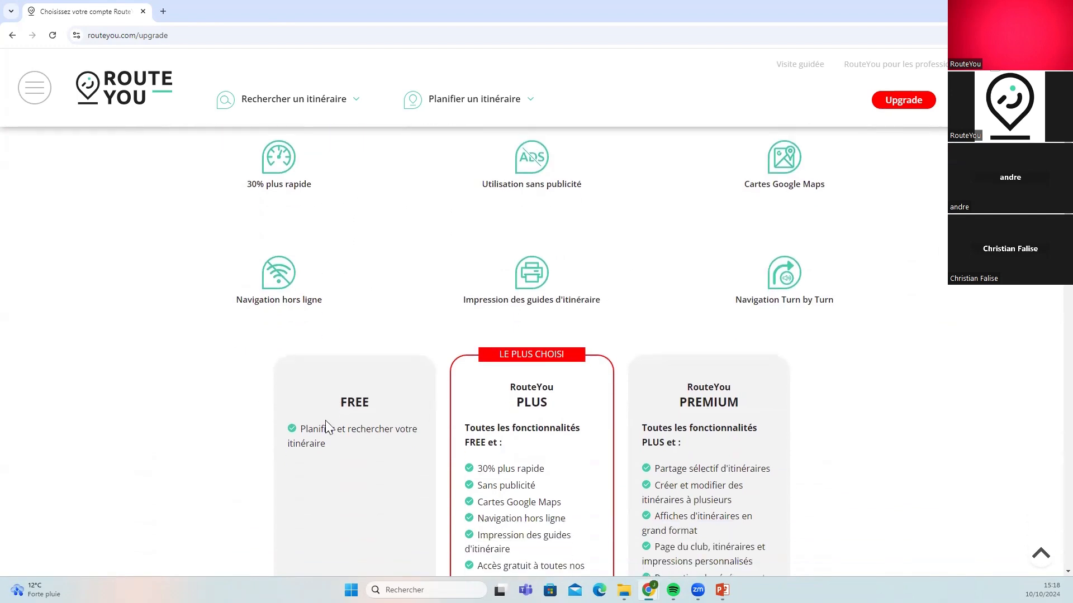
scroll(553, 419, down, 2)
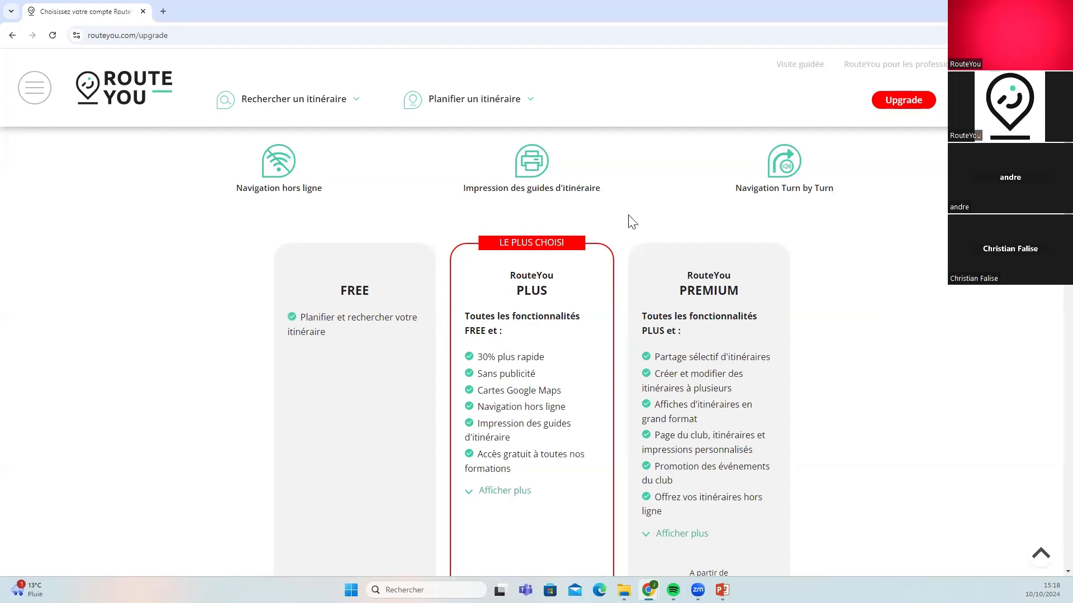
scroll(508, 337, down, 1)
scroll(569, 441, down, 2)
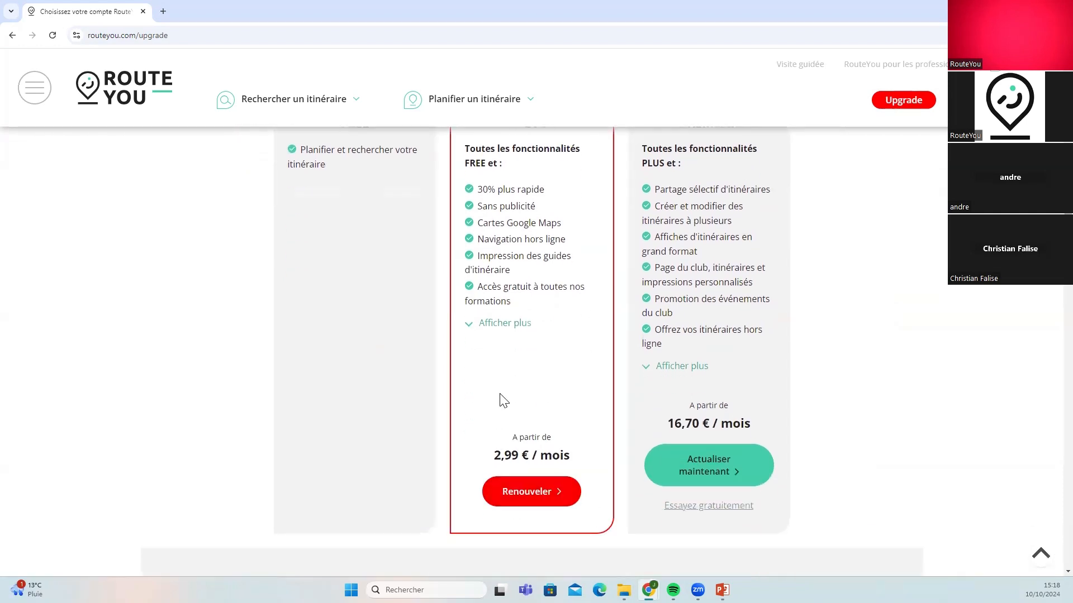
scroll(606, 427, down, 1)
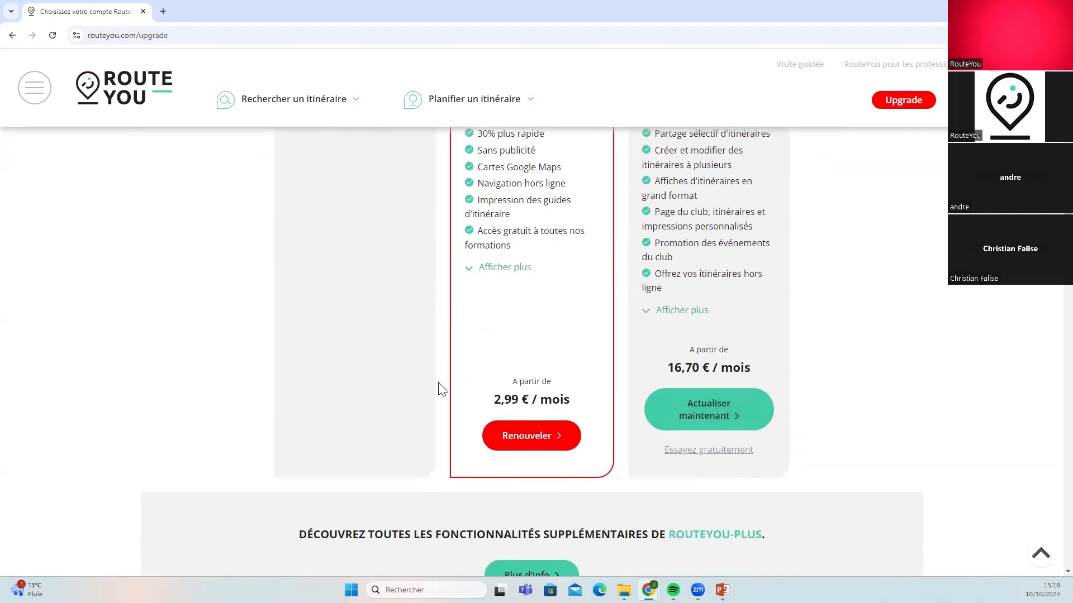
scroll(447, 397, down, 2)
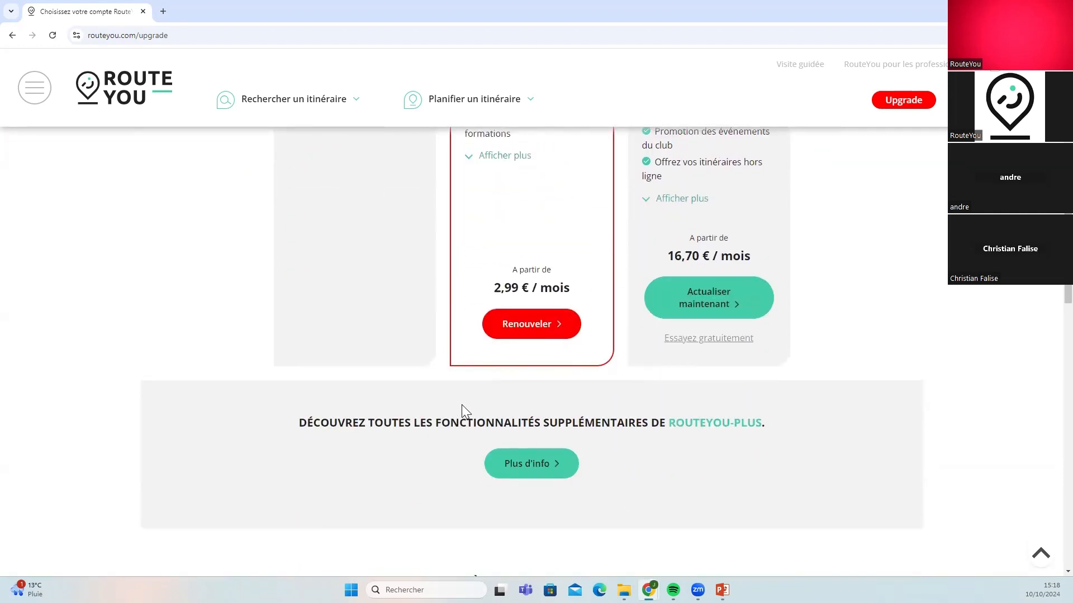
Open the news search page, "Rechercher une actu"
click(37, 101)
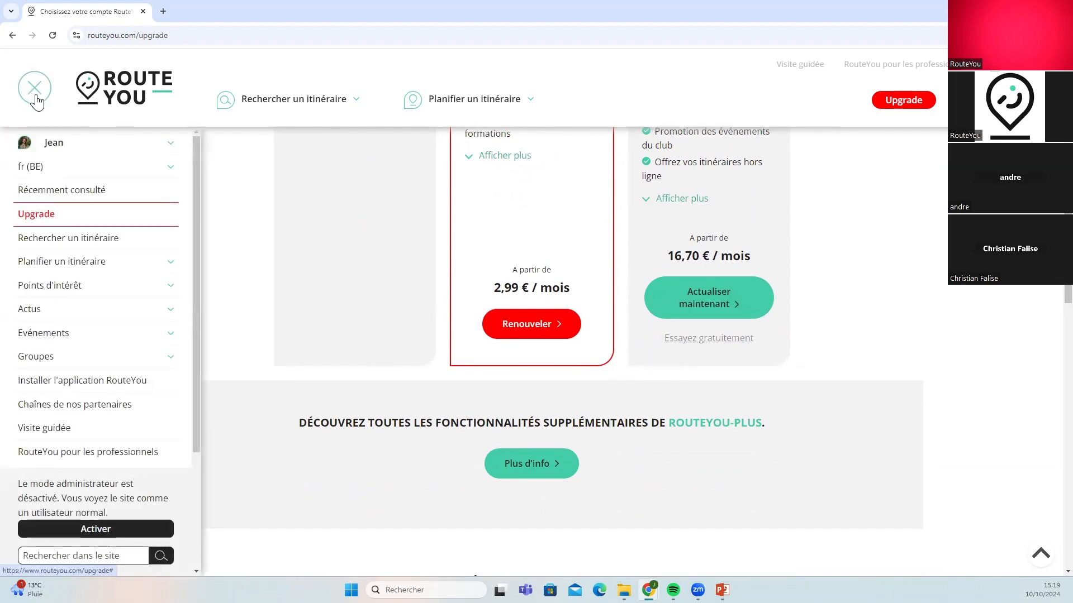
click(29, 314)
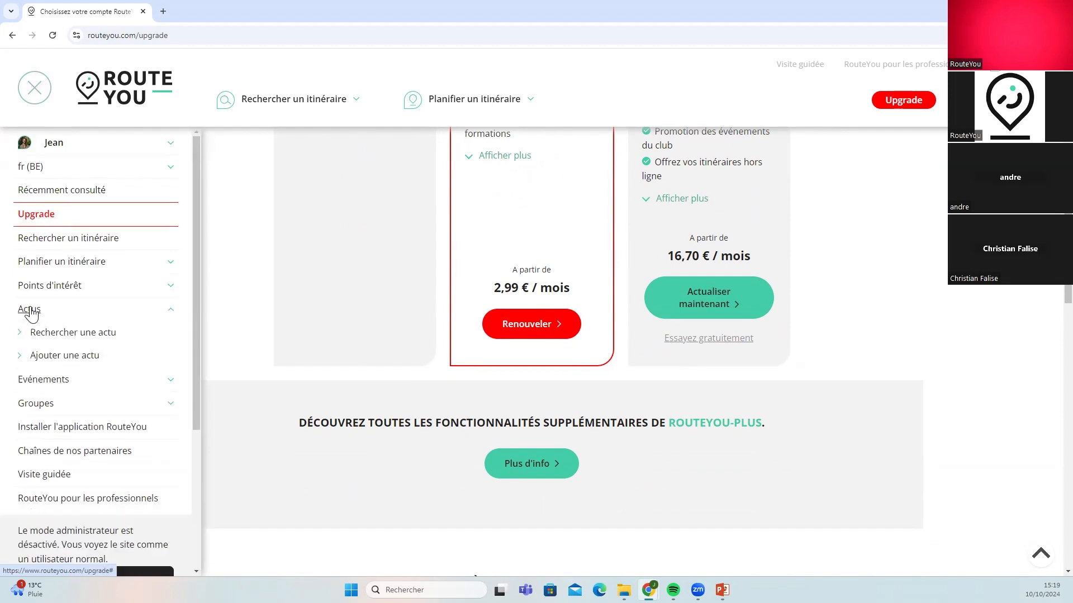
click(50, 336)
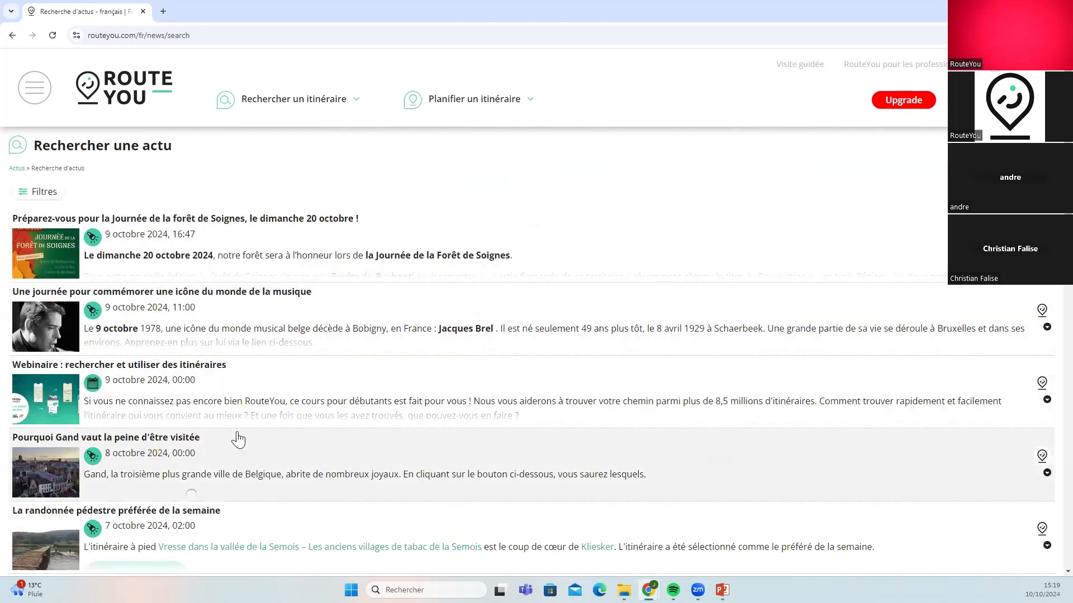
Filter the news by the language "français" and browse the resulting articles
click(45, 196)
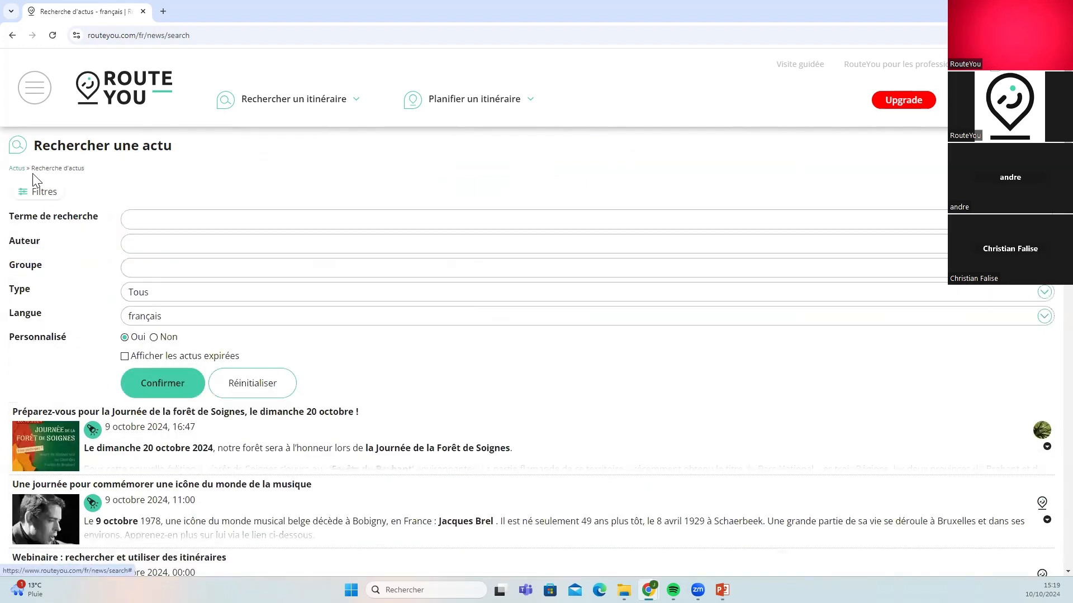
click(160, 317)
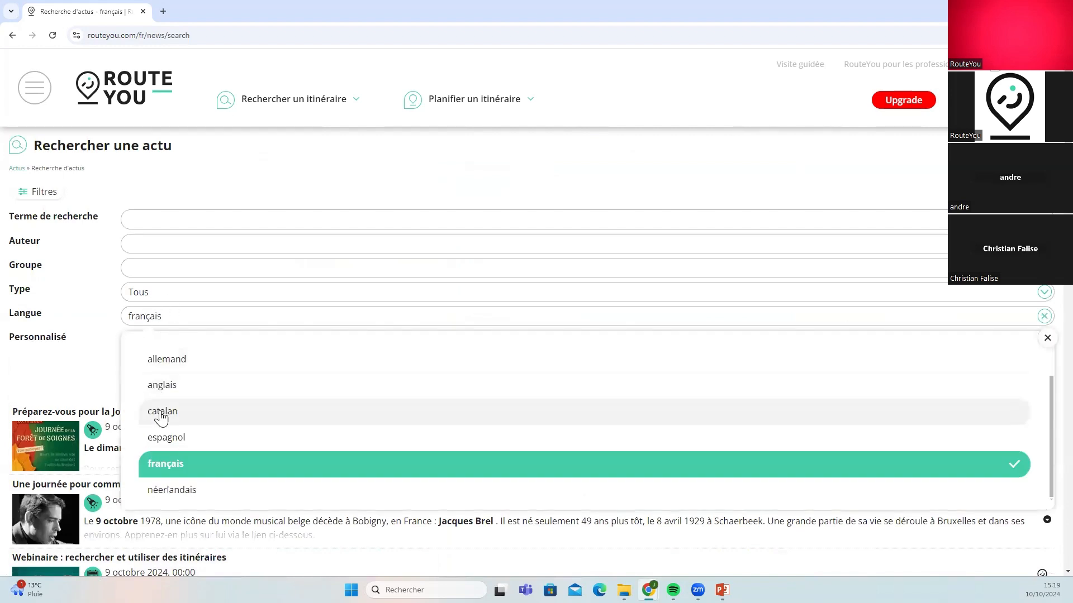
click(176, 462)
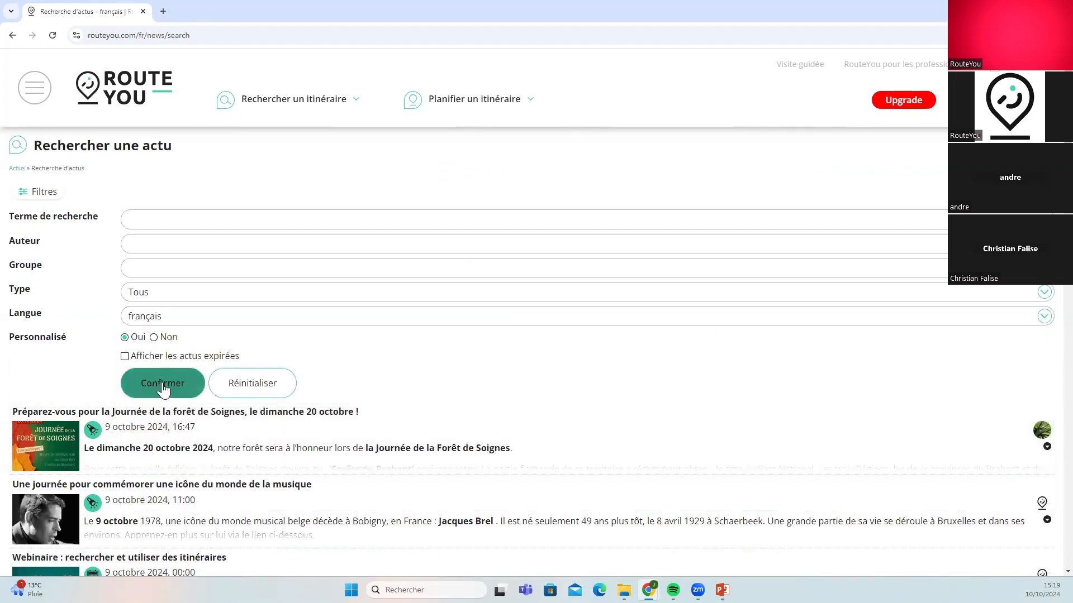
click(159, 384)
scroll(162, 391, down, 1)
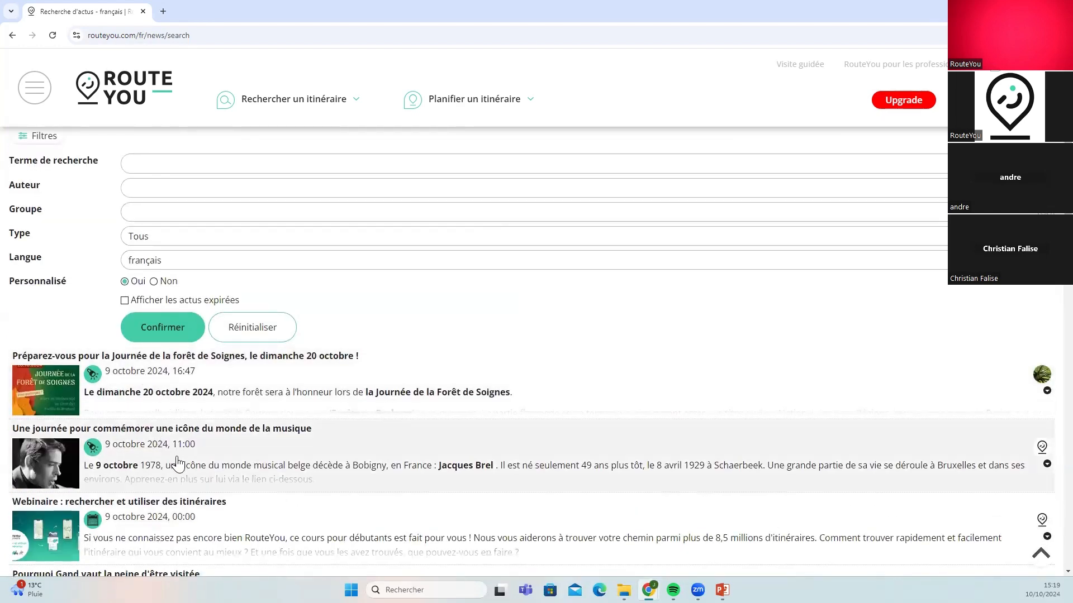
scroll(148, 456, down, 1)
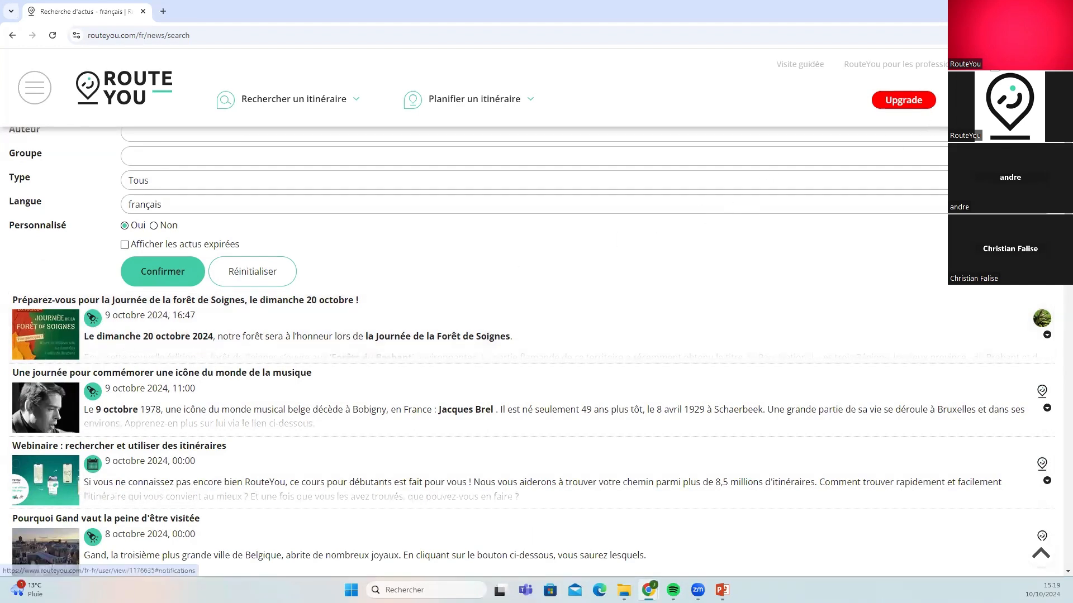
Open the event search page, "Rechercher un événement", and look through the list of upcoming events and webinars
click(39, 92)
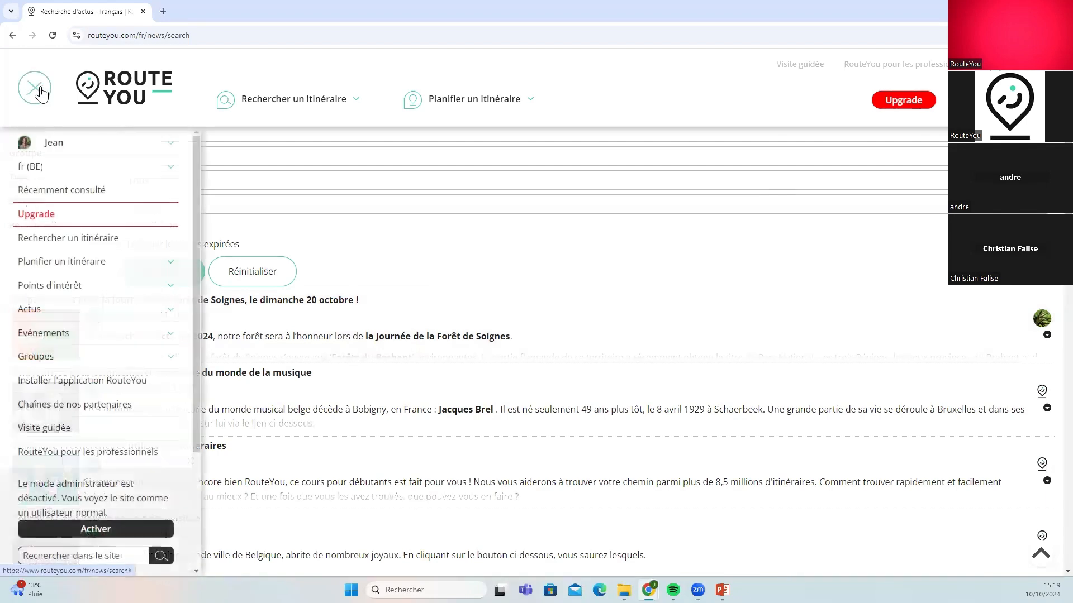
click(54, 335)
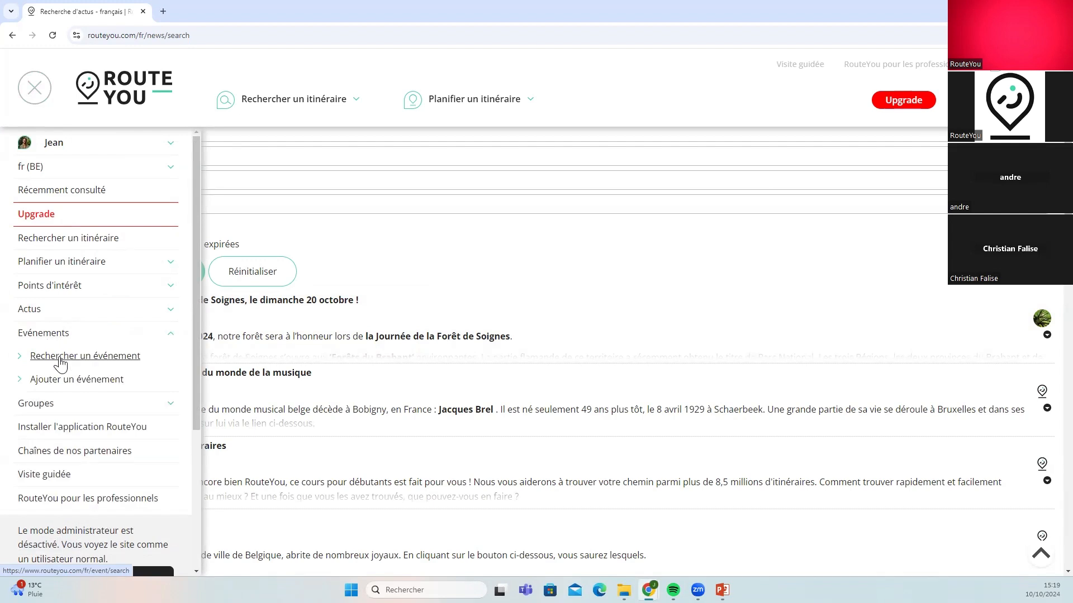
click(61, 363)
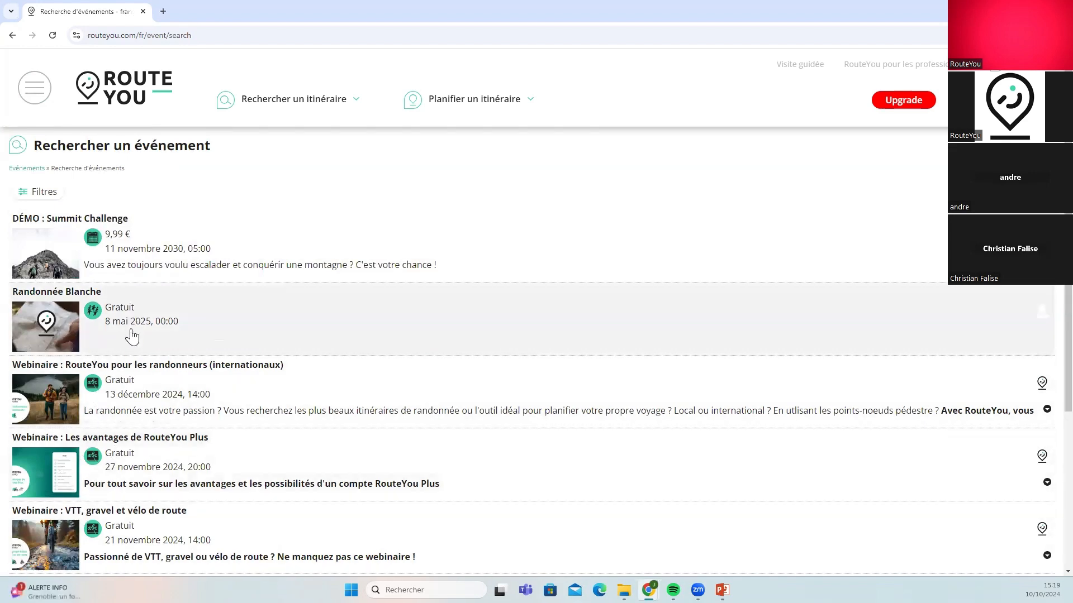
scroll(136, 441, down, 1)
scroll(114, 235, up, 1)
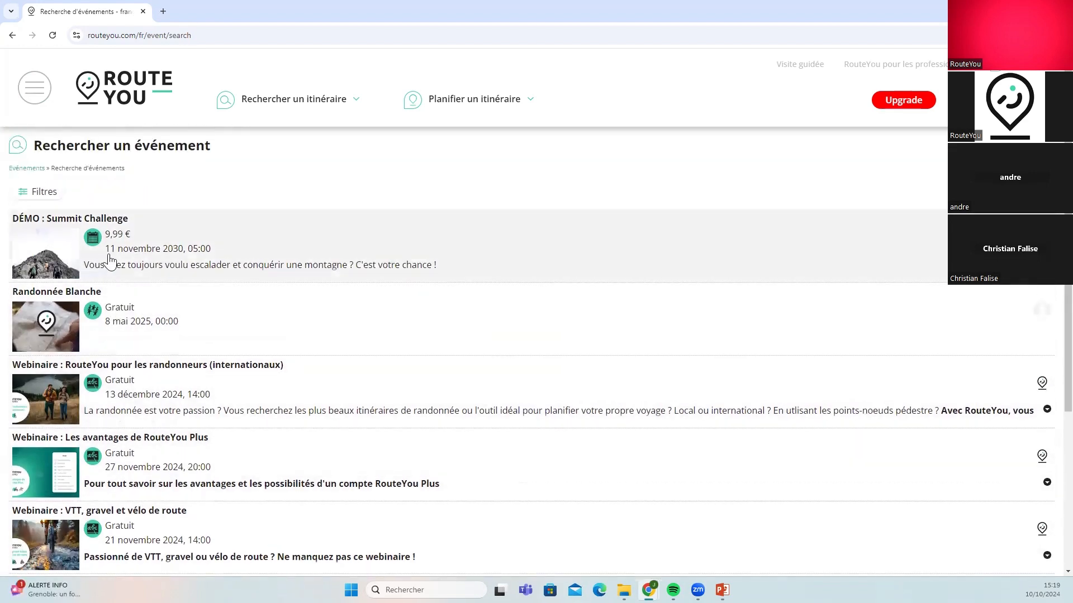
scroll(139, 351, down, 2)
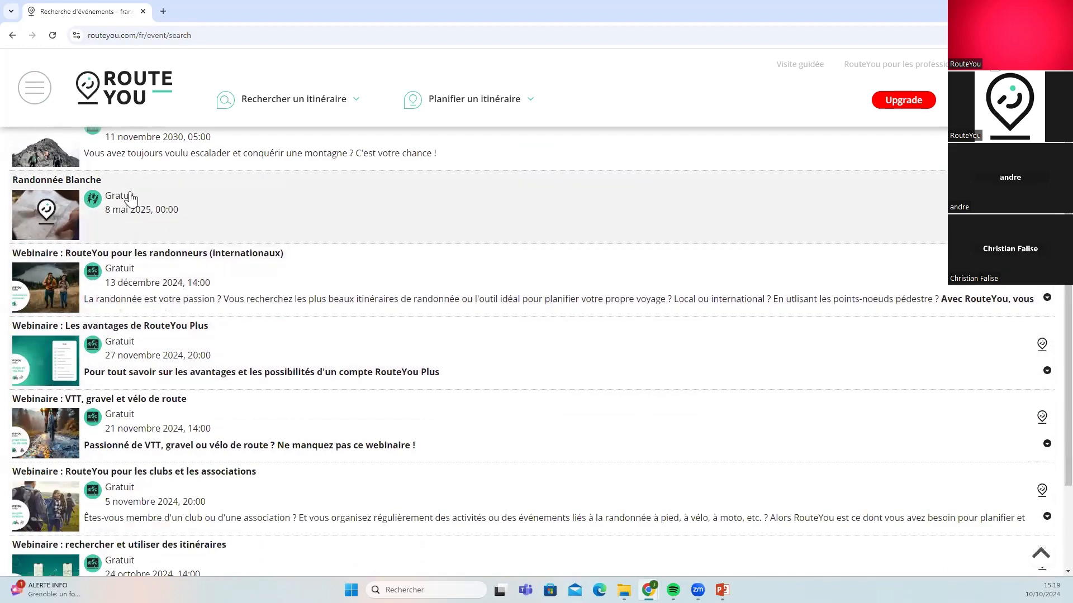
scroll(144, 275, down, 1)
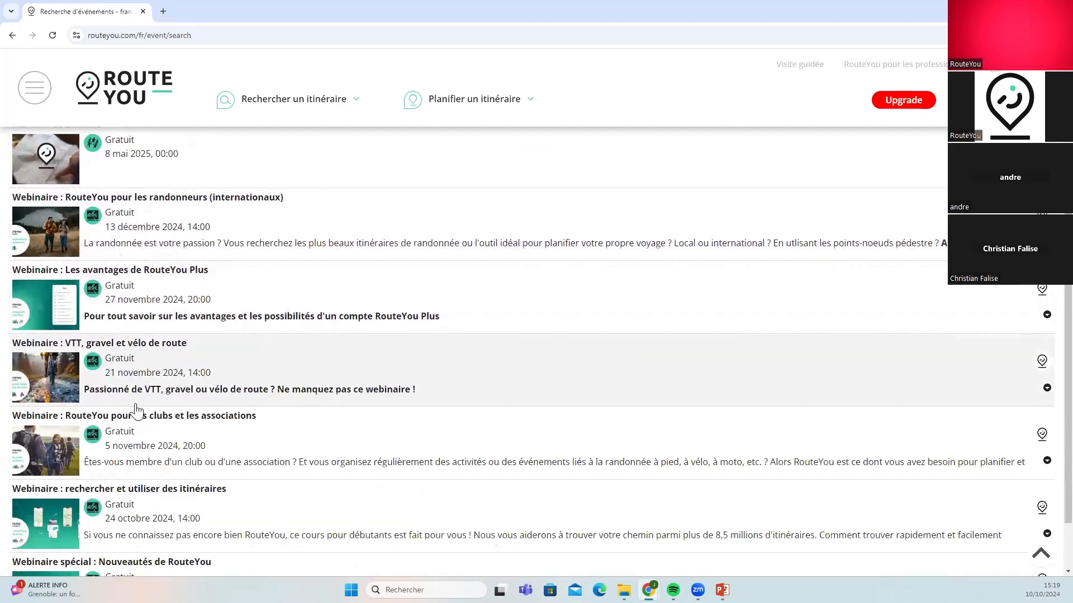
scroll(139, 416, down, 1)
scroll(139, 418, down, 1)
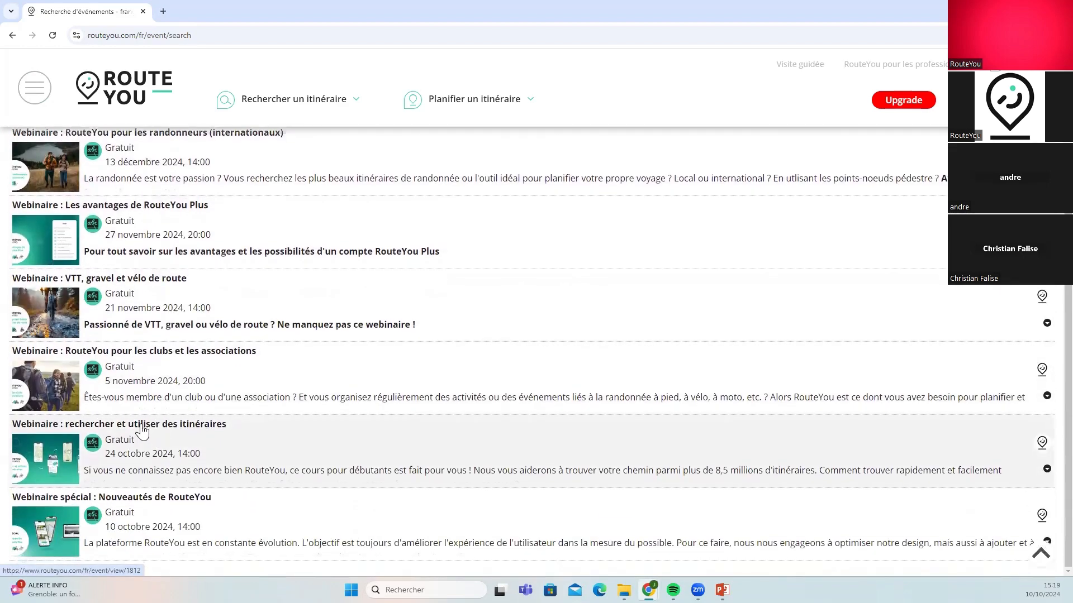
scroll(143, 425, up, 3)
scroll(144, 384, up, 2)
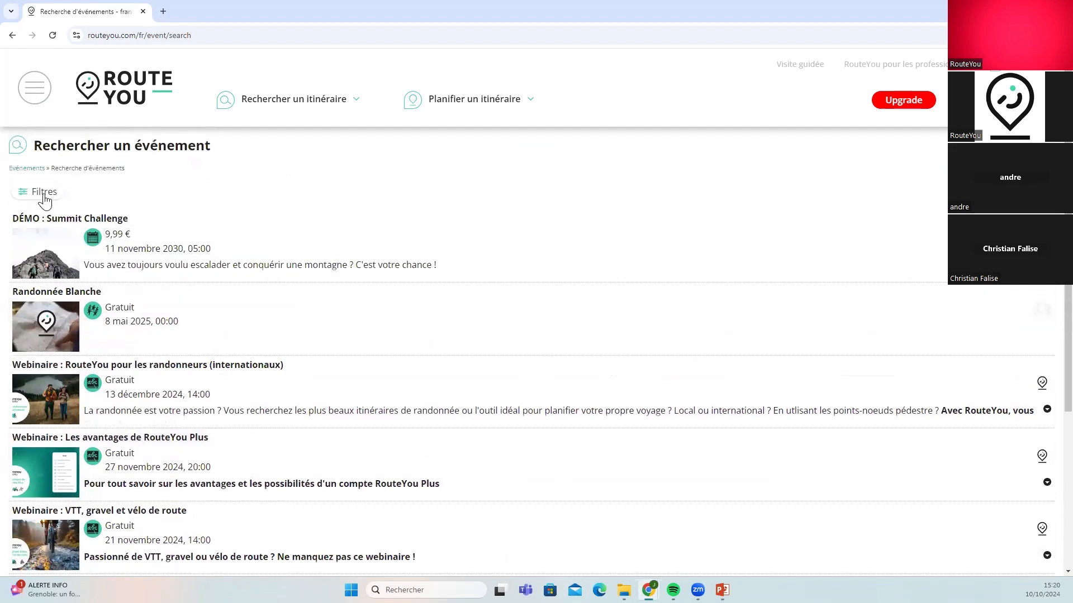
Filter the events by the type "Webinaire" and the language "français"
click(45, 194)
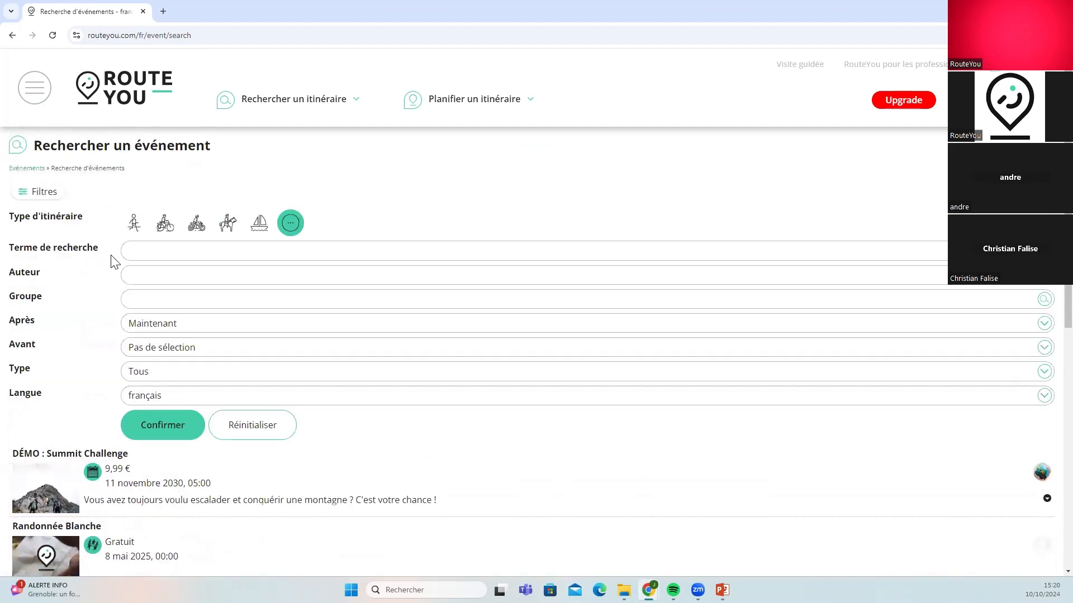
click(136, 247)
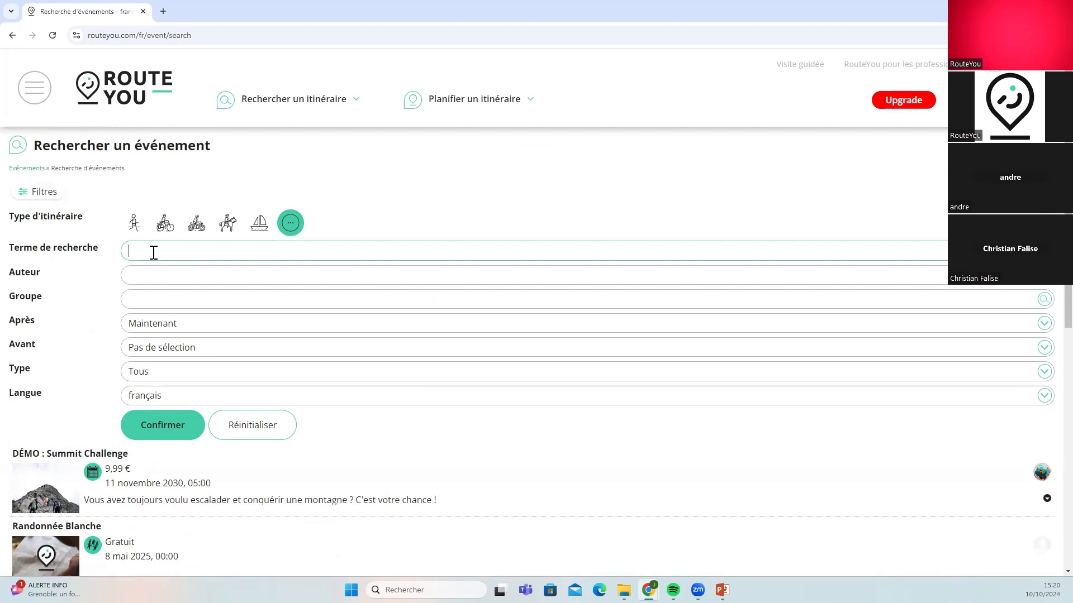
click(140, 375)
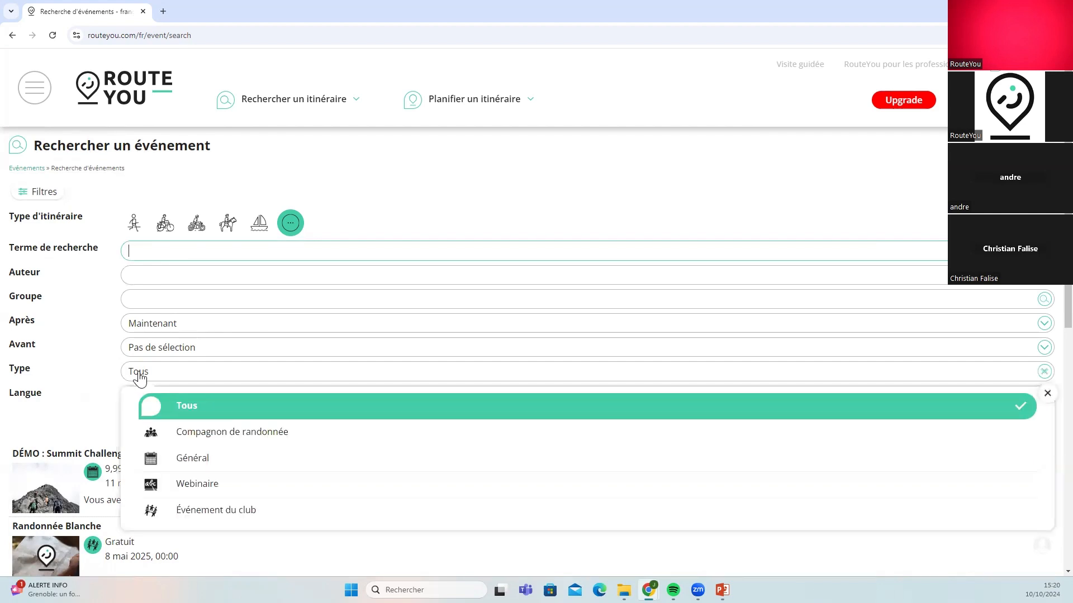
click(195, 485)
click(162, 400)
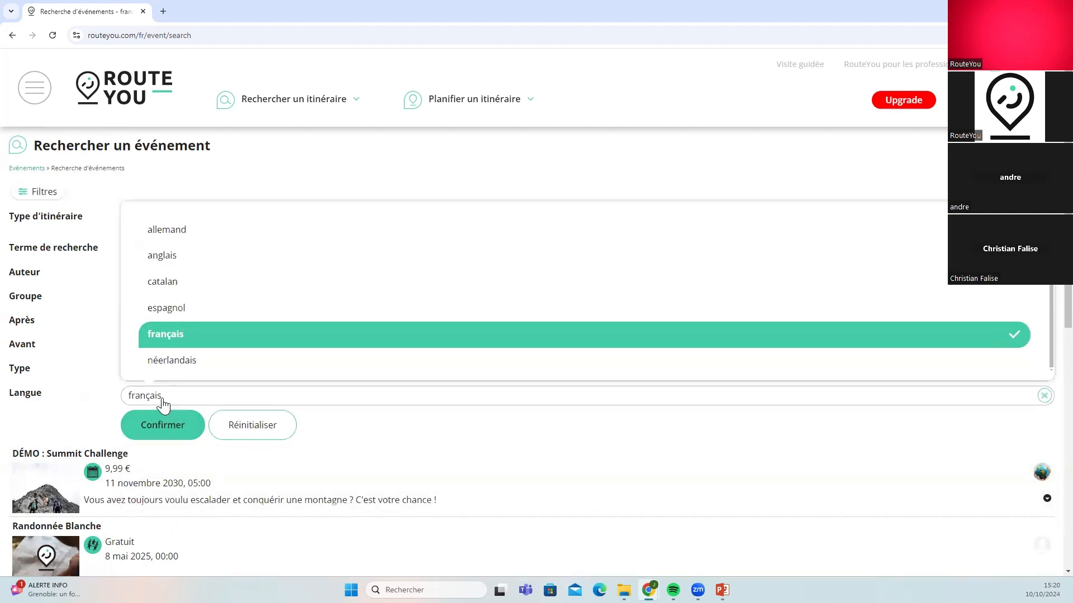
click(175, 340)
click(178, 426)
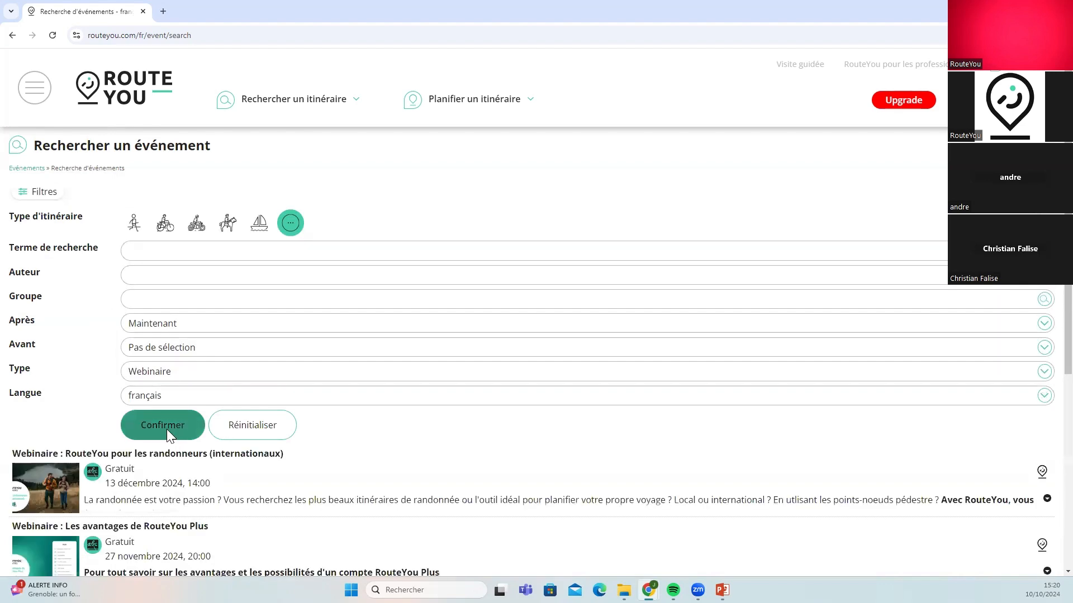
Look through the filtered webinars and open "Webinaire : rechercher et utiliser des itinéraires" to read its description
scroll(137, 430, down, 2)
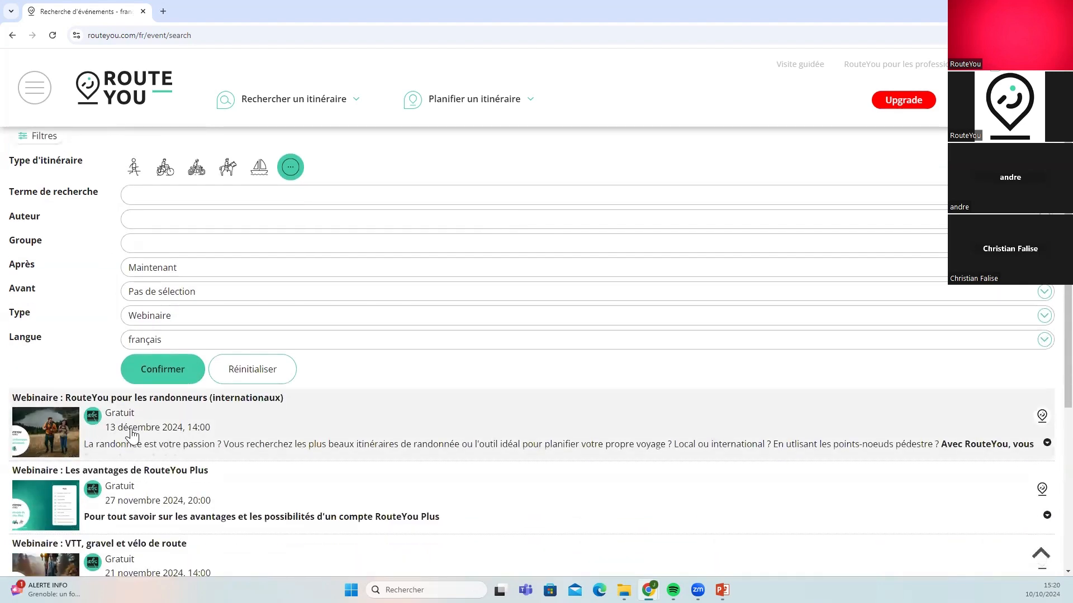
scroll(134, 399, down, 1)
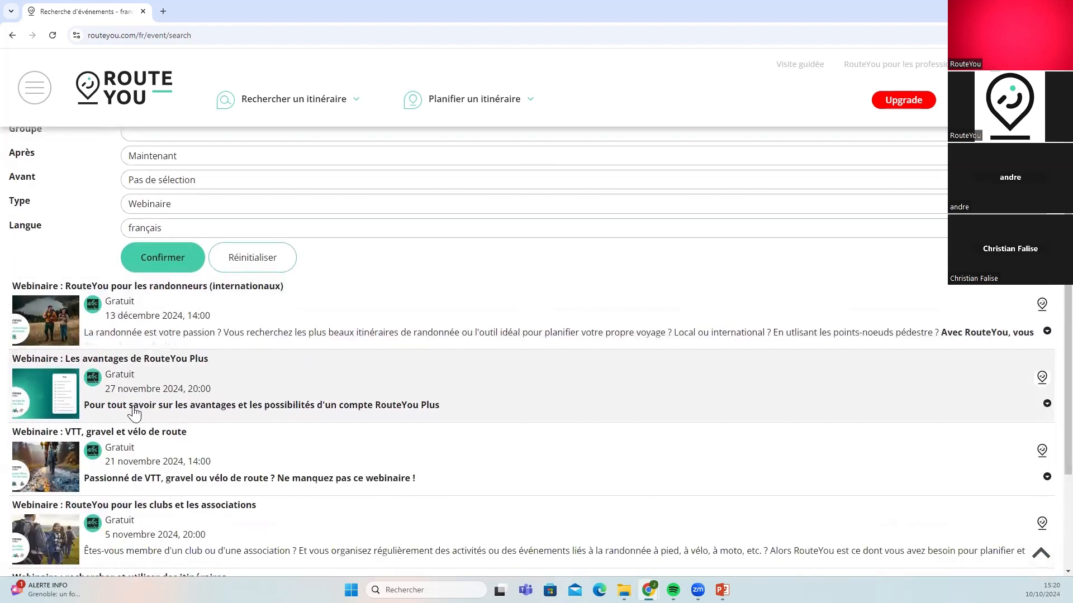
scroll(135, 412, down, 1)
scroll(135, 412, down, 1)
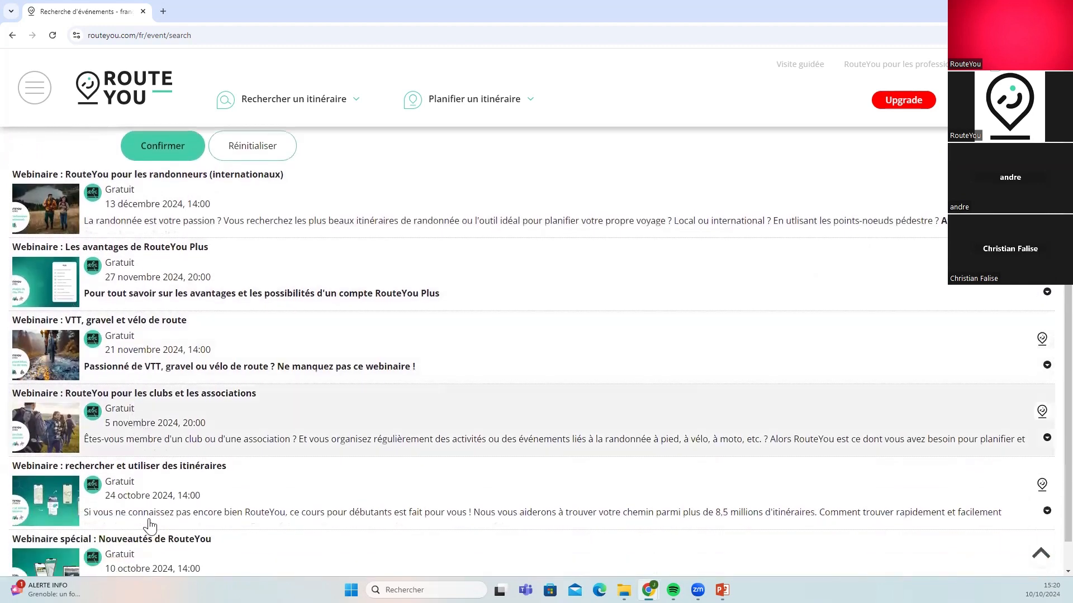
scroll(148, 526, down, 1)
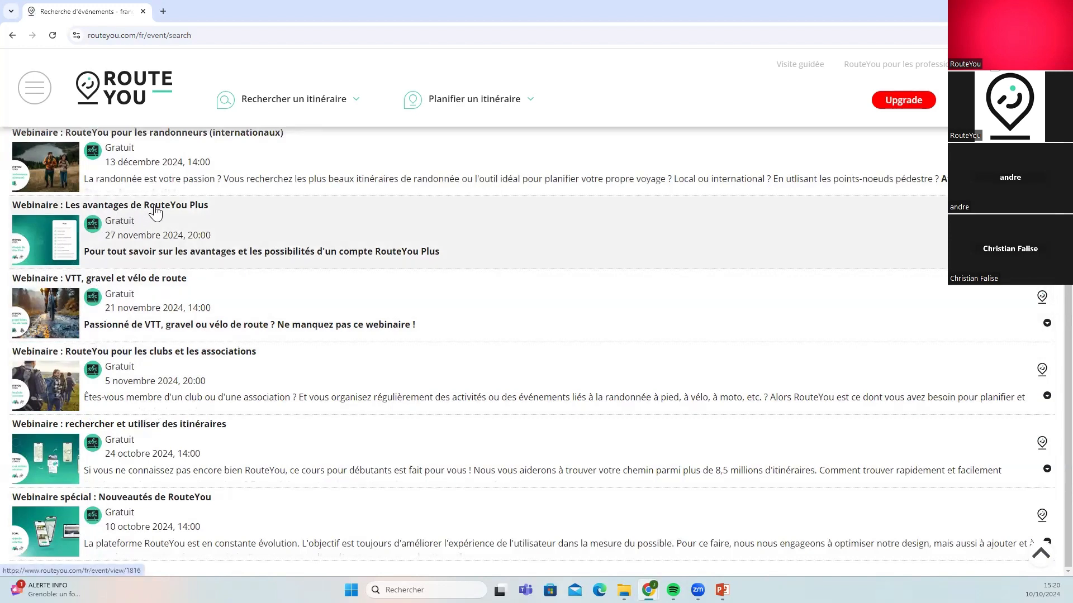
scroll(123, 203, up, 1)
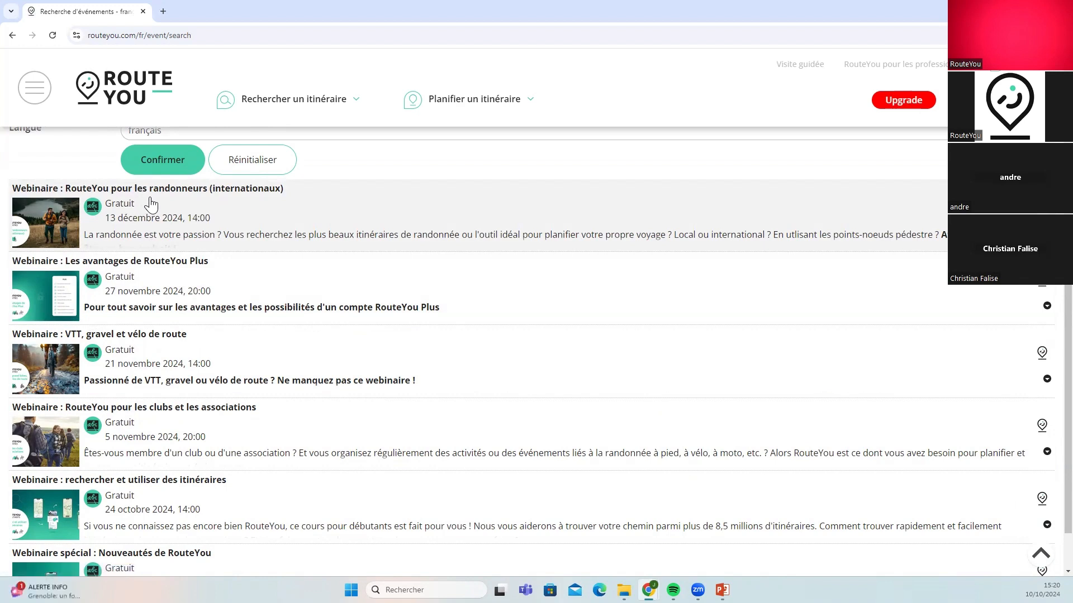
scroll(160, 250, down, 1)
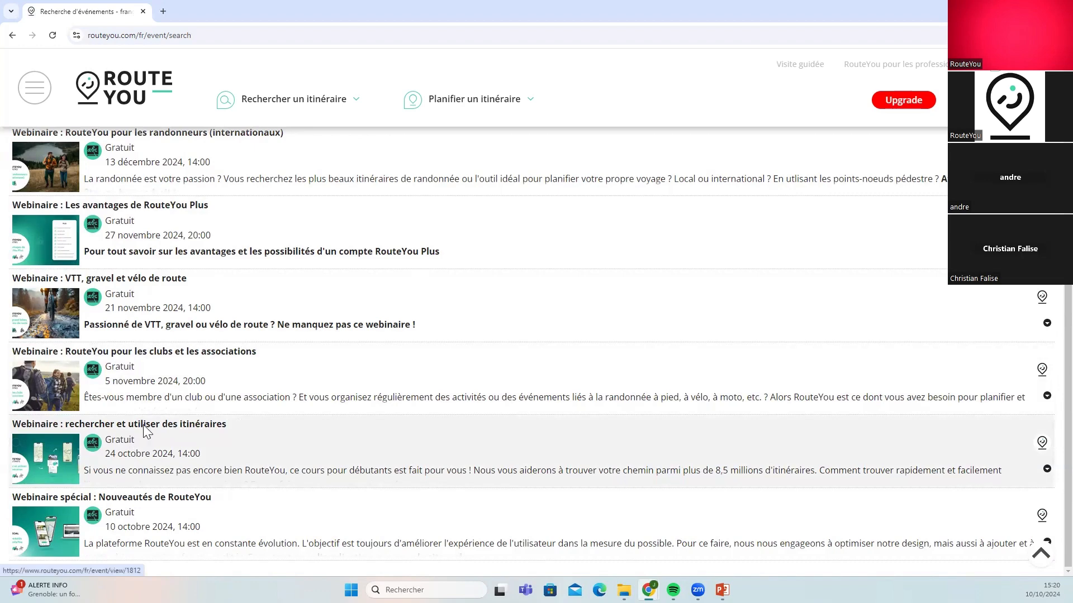
click(144, 425)
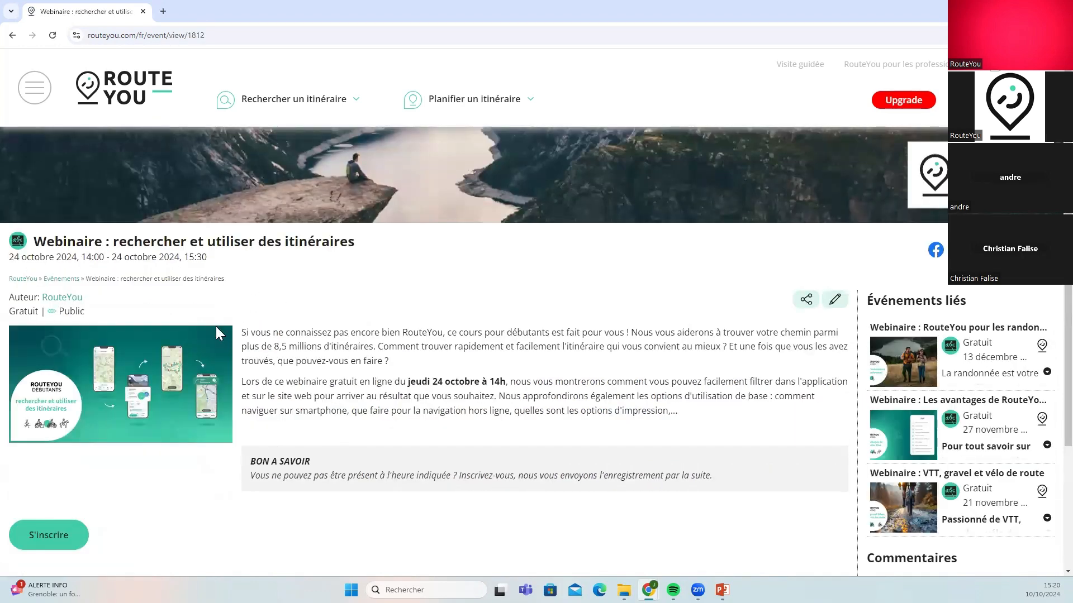
scroll(310, 435, down, 1)
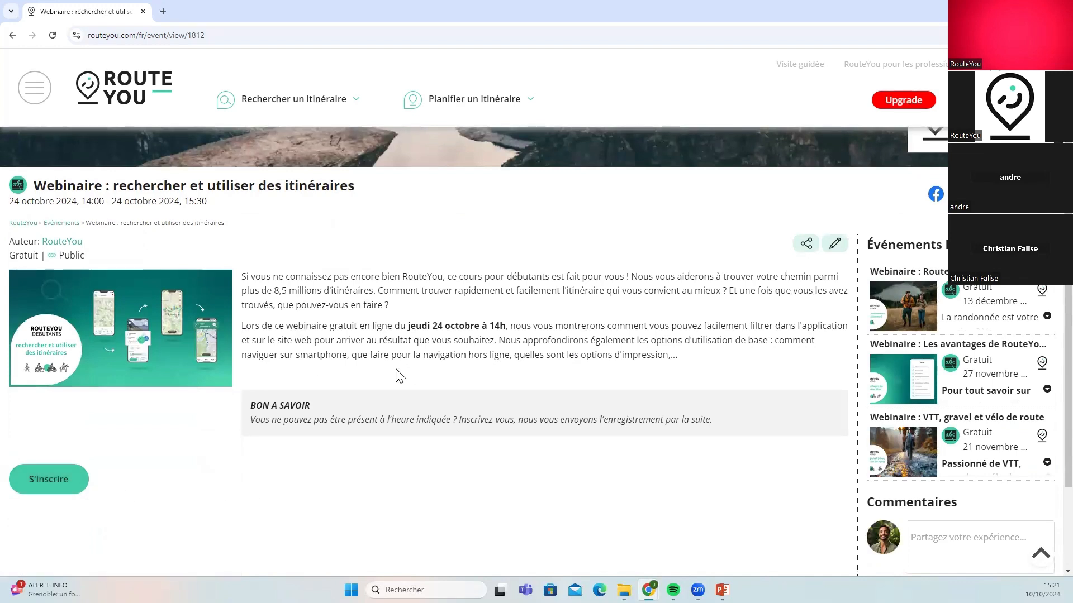
Sign up for this free webinar, confirming the registration, and return to the RouteYou home page
click(35, 488)
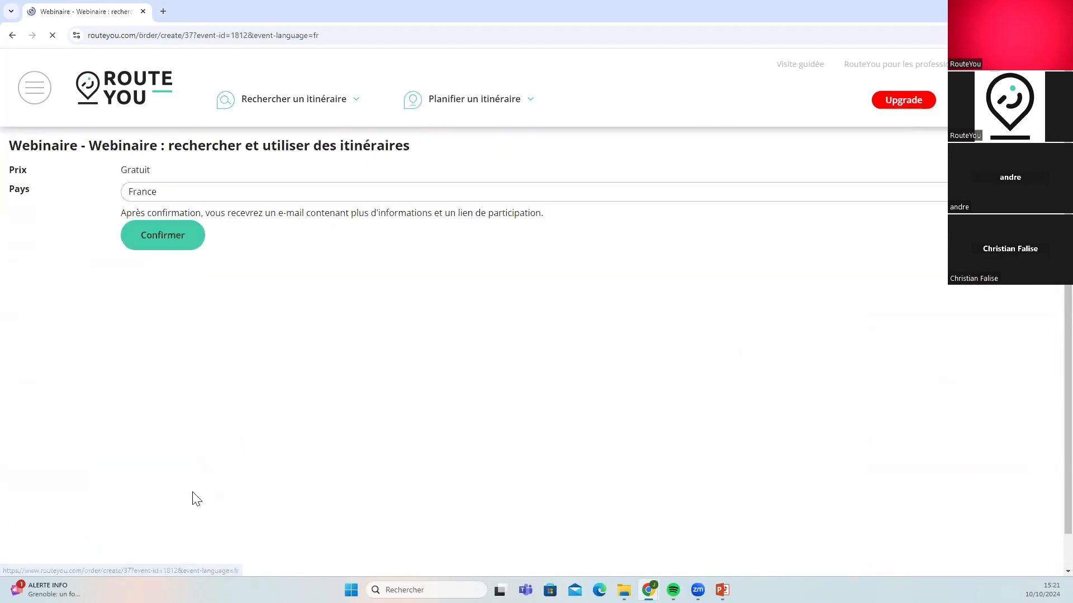
click(169, 240)
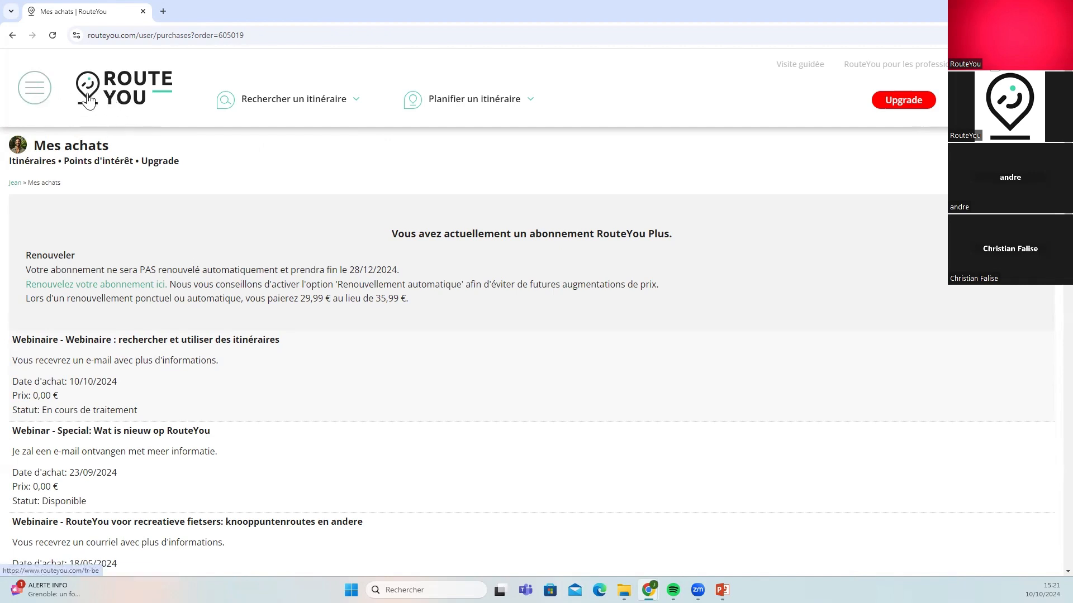
click(123, 96)
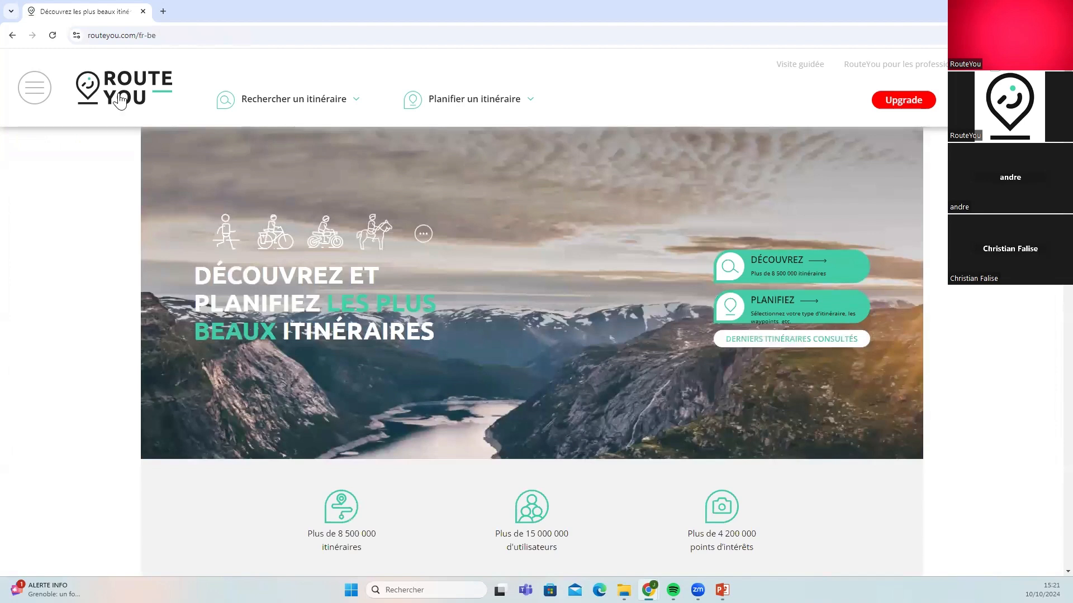